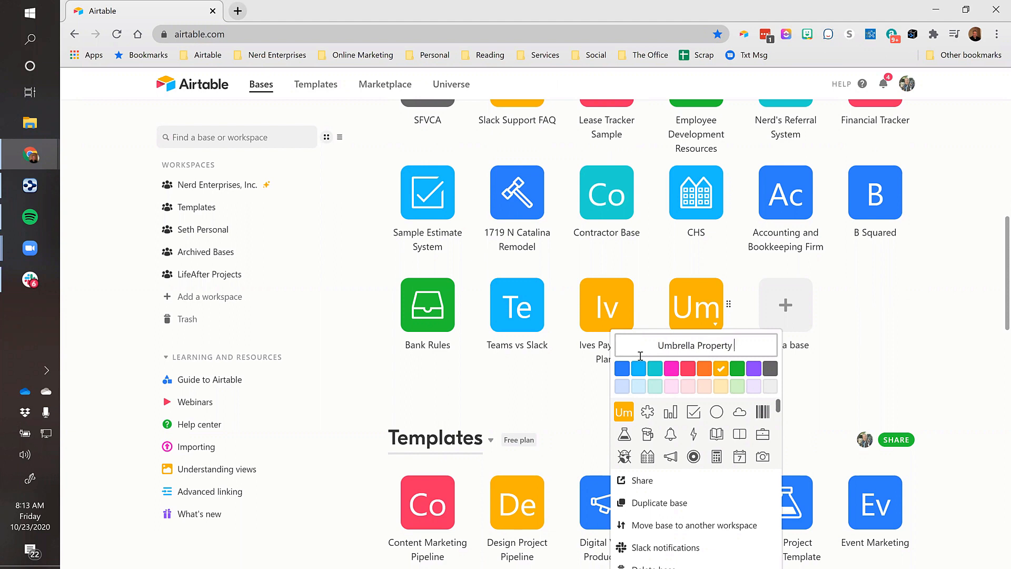
Save the base name Umbrella Property Management and open the new base
{"action": "key", "text": "Return"}
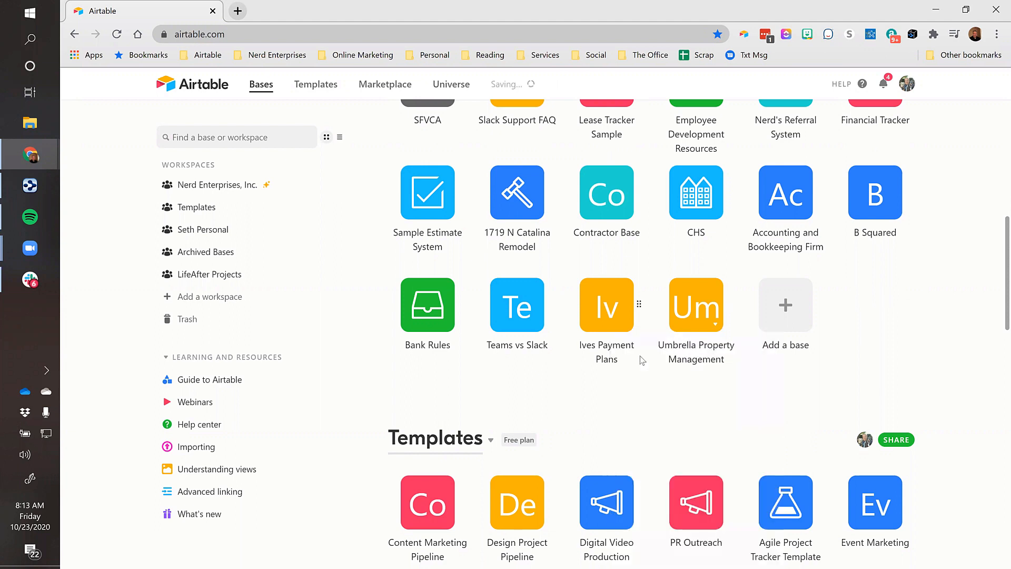
{"action": "left_click", "coordinate": [707, 312]}
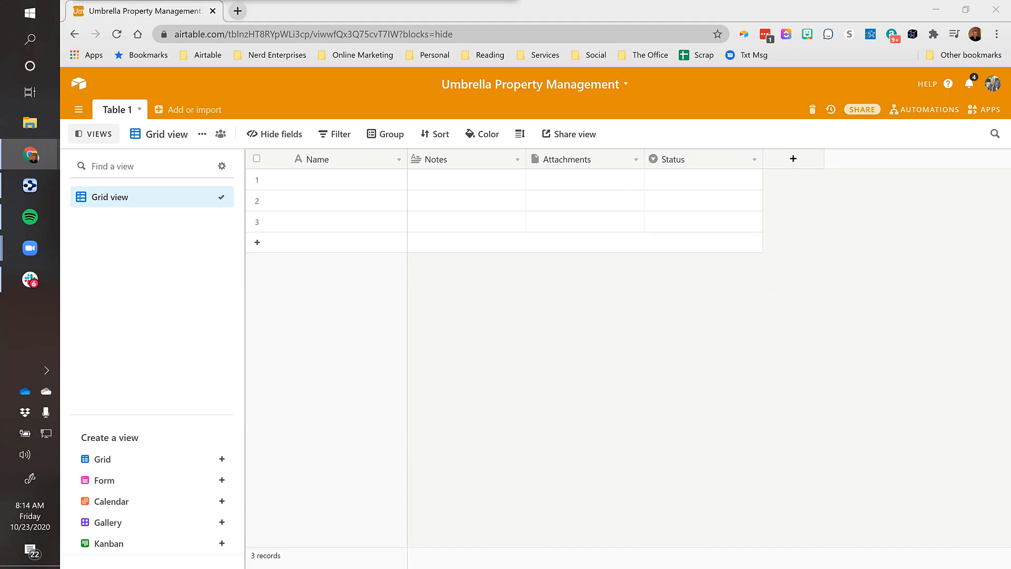
Rename Table 1 to Design Notes
{"action": "double_click", "coordinate": [119, 112]}
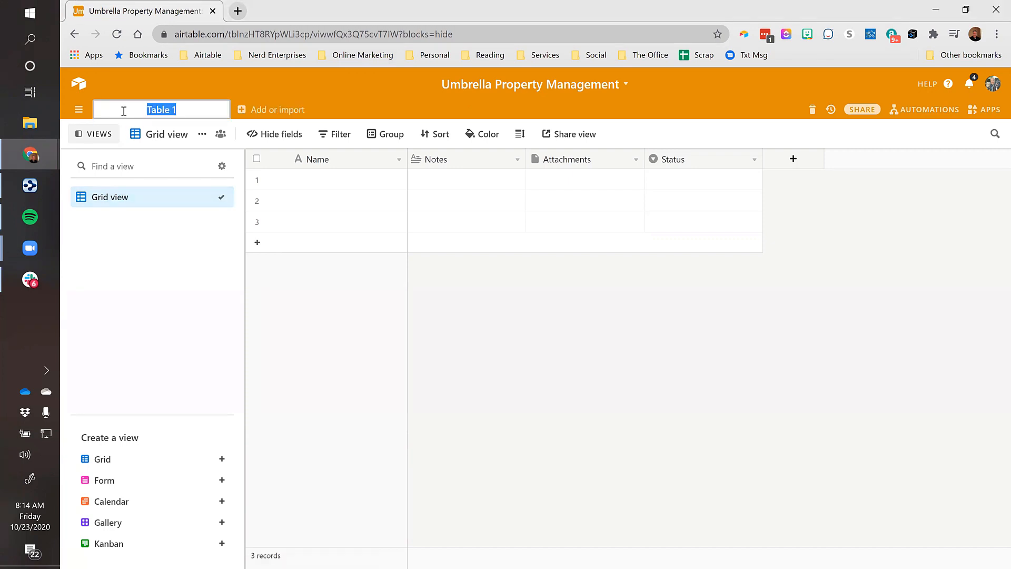
{"action": "type", "text": "Design Notes"}
{"action": "key", "text": "Return"}
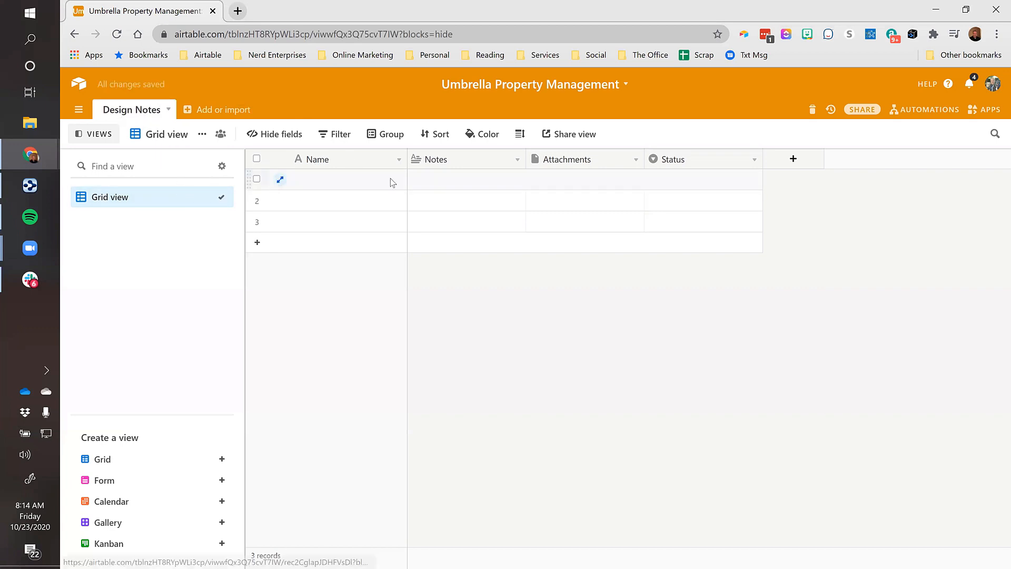
Widen the Notes column and enable rich text formatting on the Notes field
{"action": "left_click", "coordinate": [342, 185]}
{"action": "left_click", "coordinate": [506, 180]}
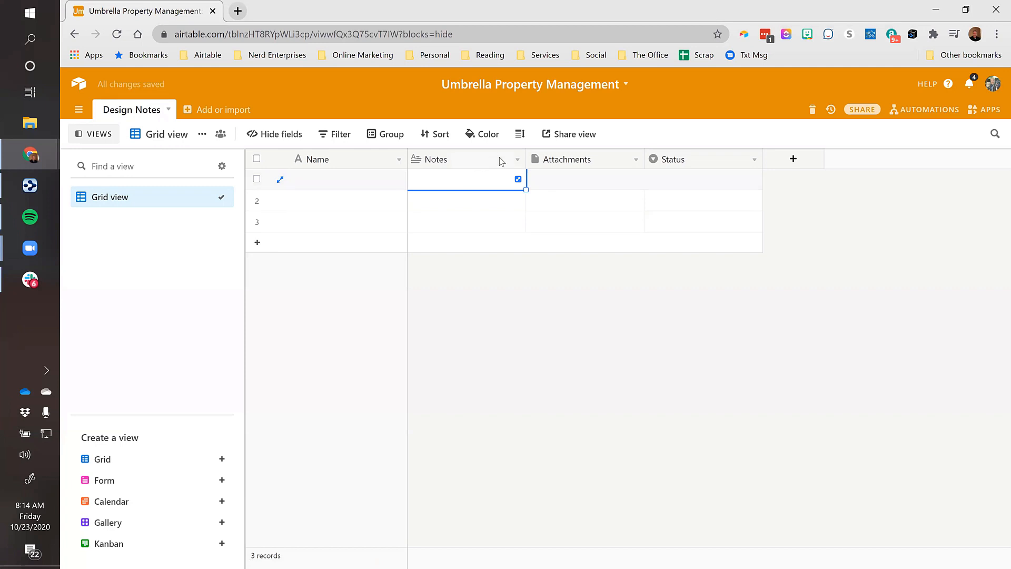
{"action": "left_click_drag", "start_coordinate": [526, 158], "coordinate": [653, 159]}
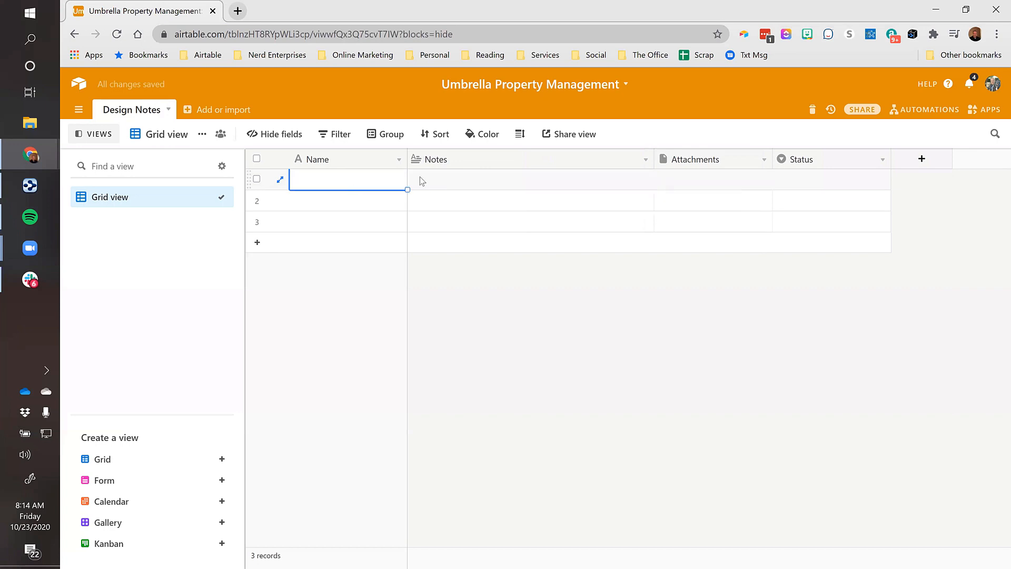
{"action": "left_click", "coordinate": [647, 160]}
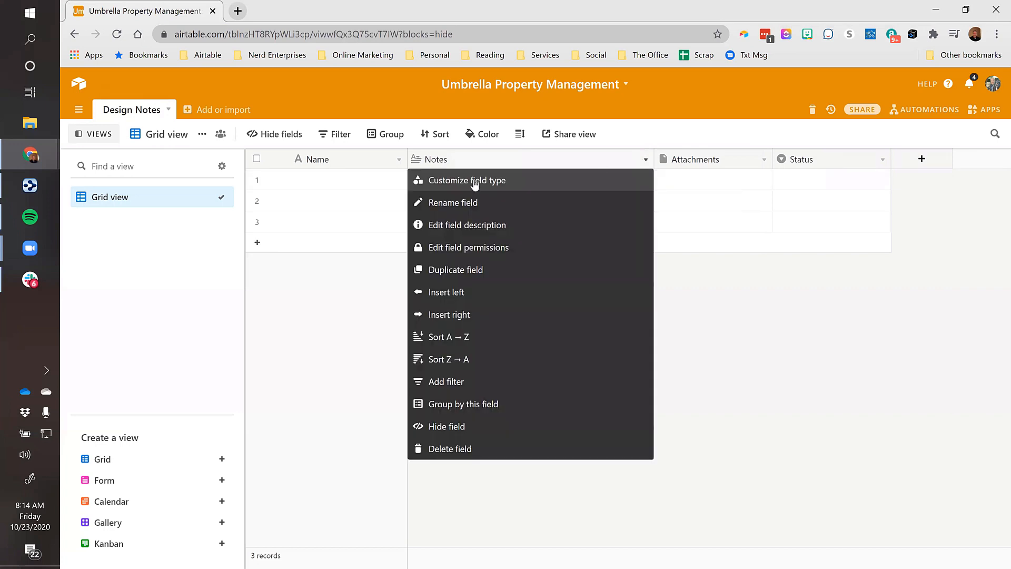
{"action": "left_click", "coordinate": [475, 185]}
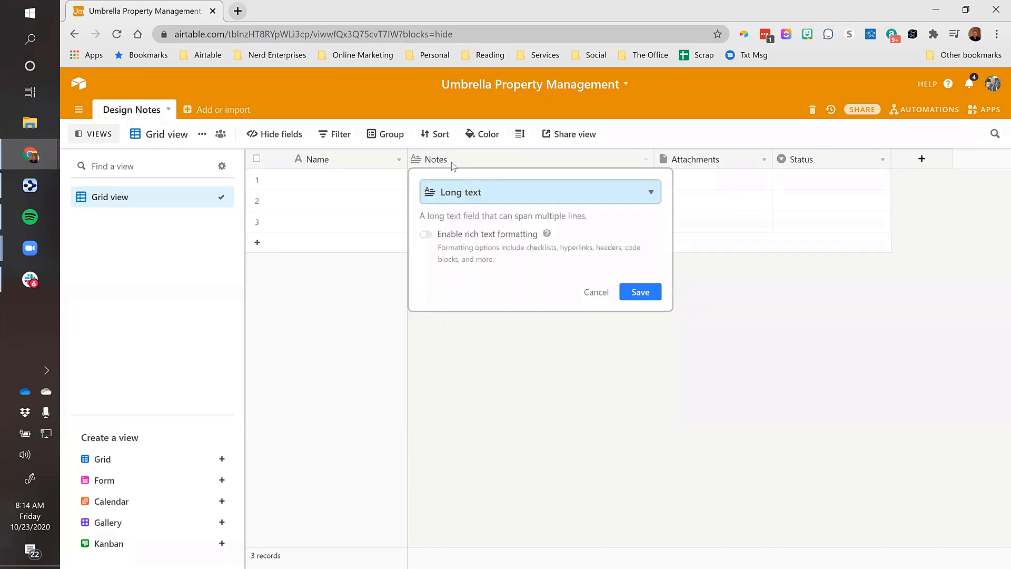
{"action": "left_click", "coordinate": [426, 234]}
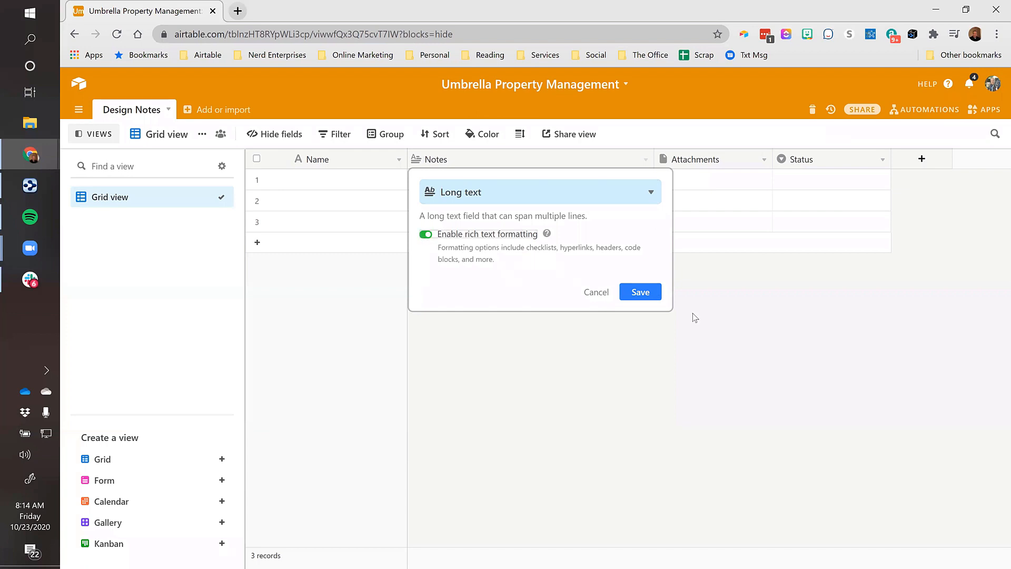
{"action": "left_click", "coordinate": [644, 294]}
{"action": "left_click", "coordinate": [500, 181]}
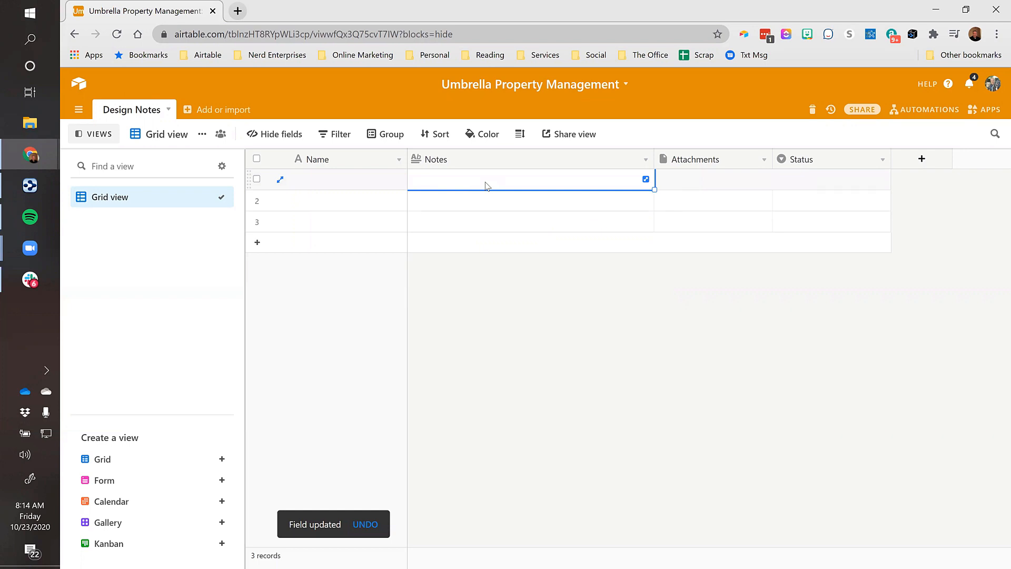
In the expanded Notes cell, type a bulleted list: Tenants, Units, Properties, Property Owners
{"action": "left_click", "coordinate": [645, 179]}
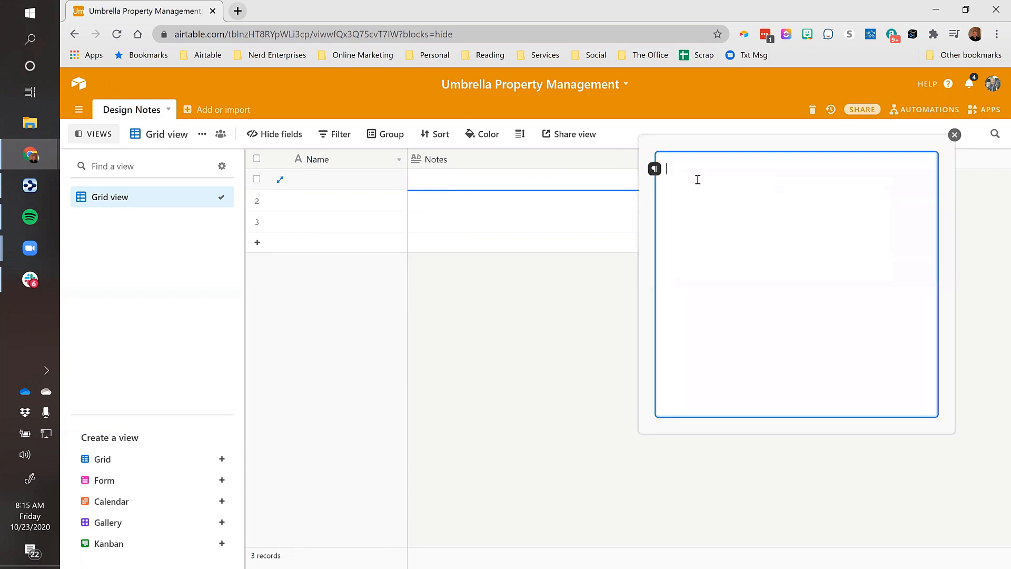
{"action": "left_click", "coordinate": [654, 168]}
{"action": "left_click", "coordinate": [634, 186]}
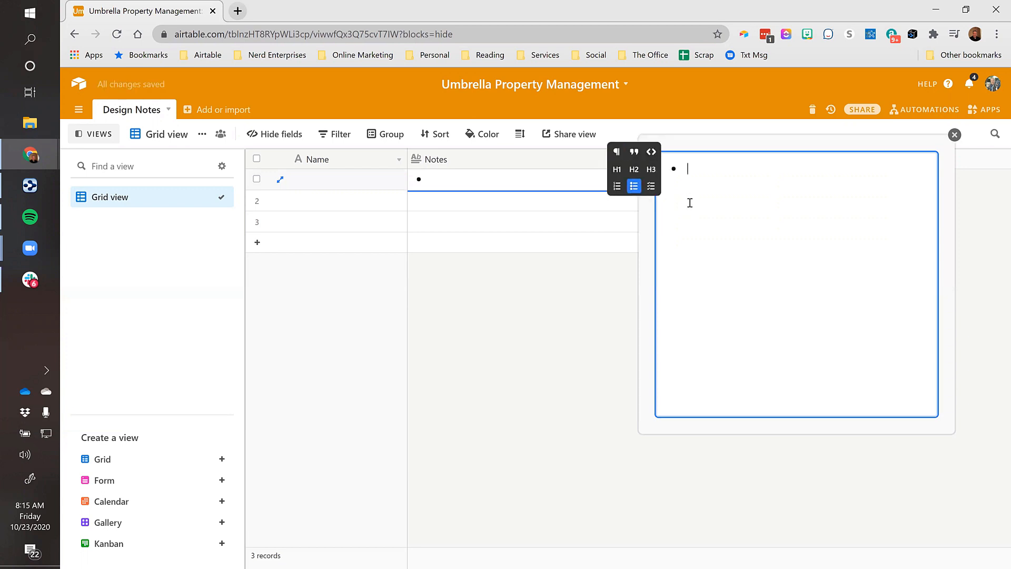
{"action": "type", "text": "Tenants"}
{"action": "key", "text": "Return"}
{"action": "type", "text": "Unt"}
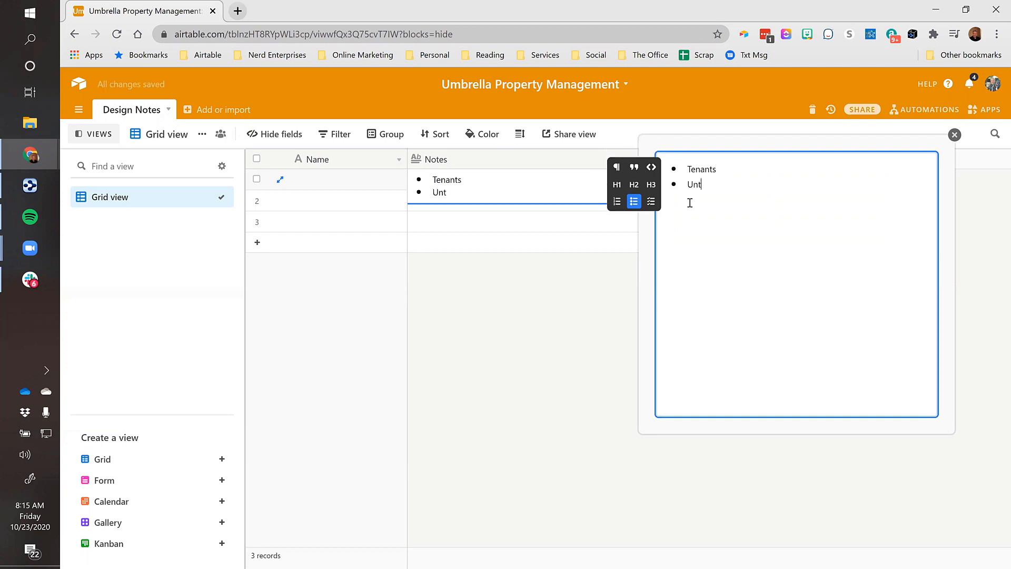
{"action": "type", "text": "its"}
{"action": "key", "text": "Return"}
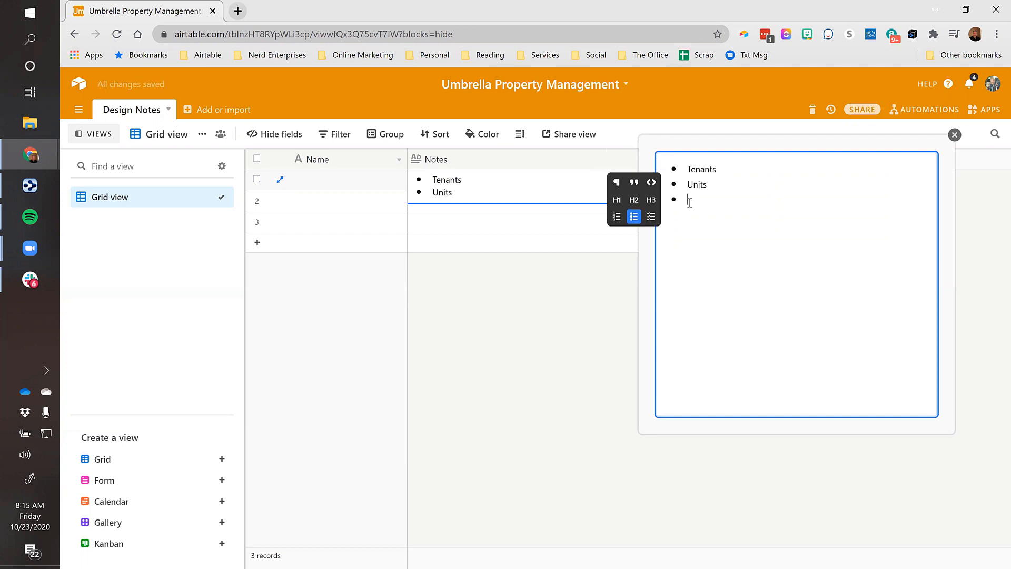
{"action": "type", "text": "Properties"}
{"action": "key", "text": "Return"}
{"action": "type", "text": "P"}
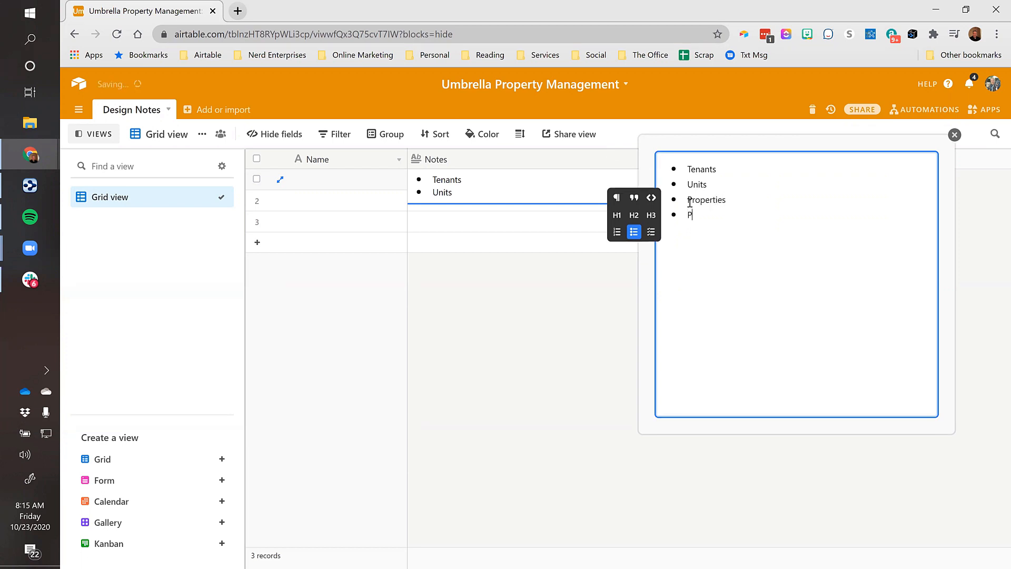
{"action": "type", "text": "roperty Owners"}
{"action": "key", "text": "Return"}
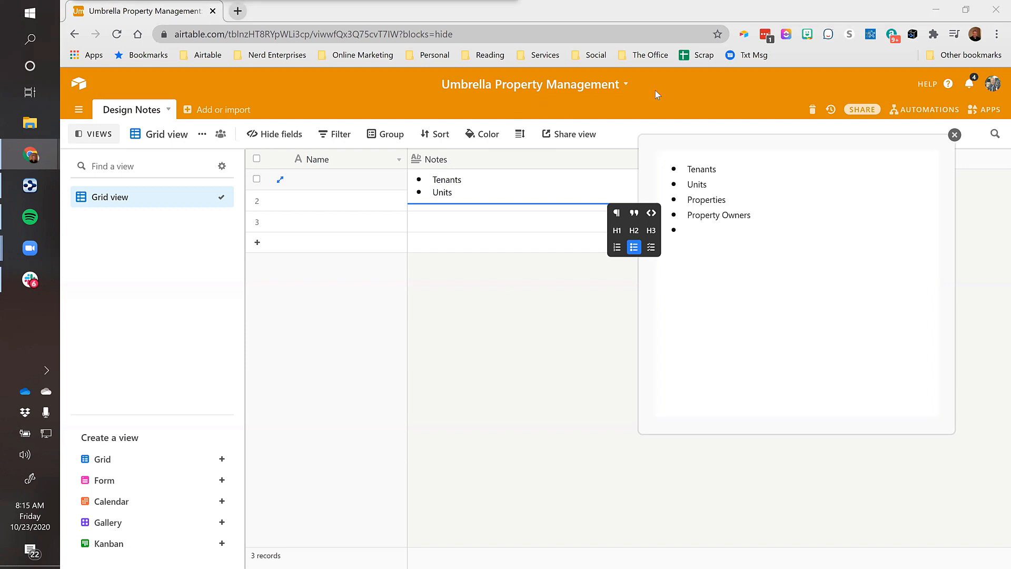
Append '(Buildings)' after Properties, remove the empty last bullet, and close the editor
{"action": "left_click", "coordinate": [745, 198]}
{"action": "type", "text": "("}
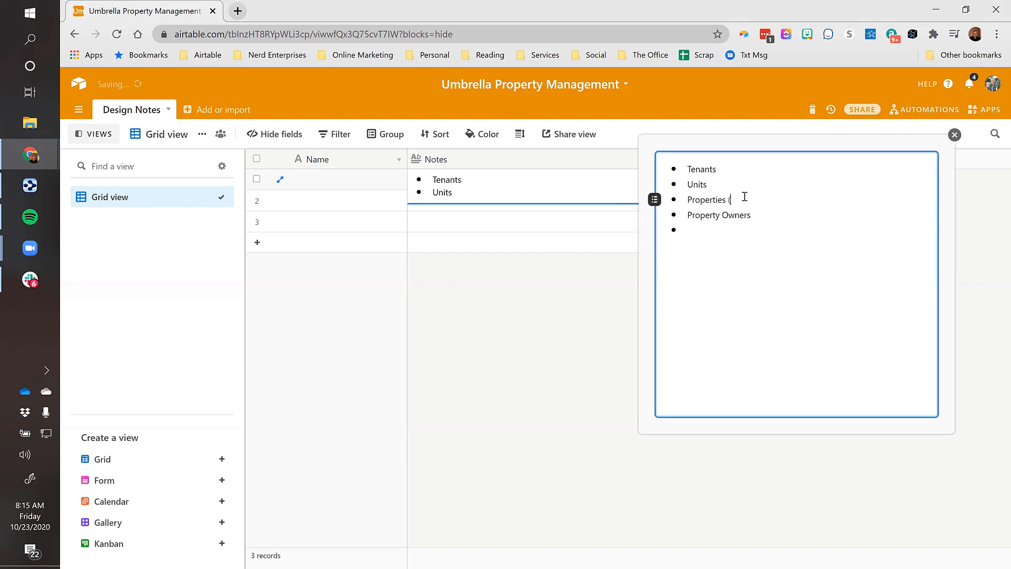
{"action": "type", "text": "Buildings)"}
{"action": "key", "text": "alt+Tab"}
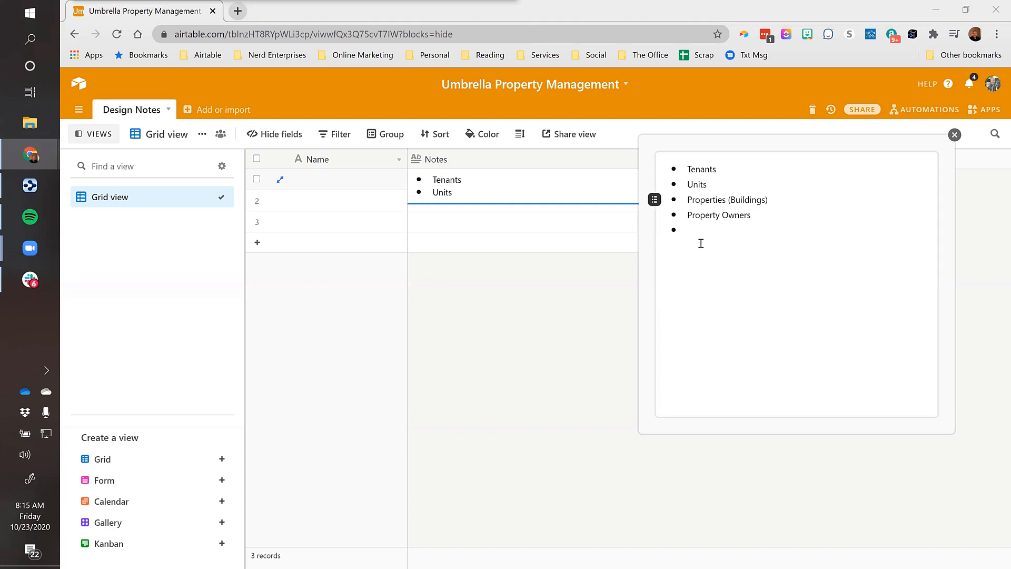
{"action": "left_click", "coordinate": [694, 227]}
{"action": "key", "text": "BackSpace"}
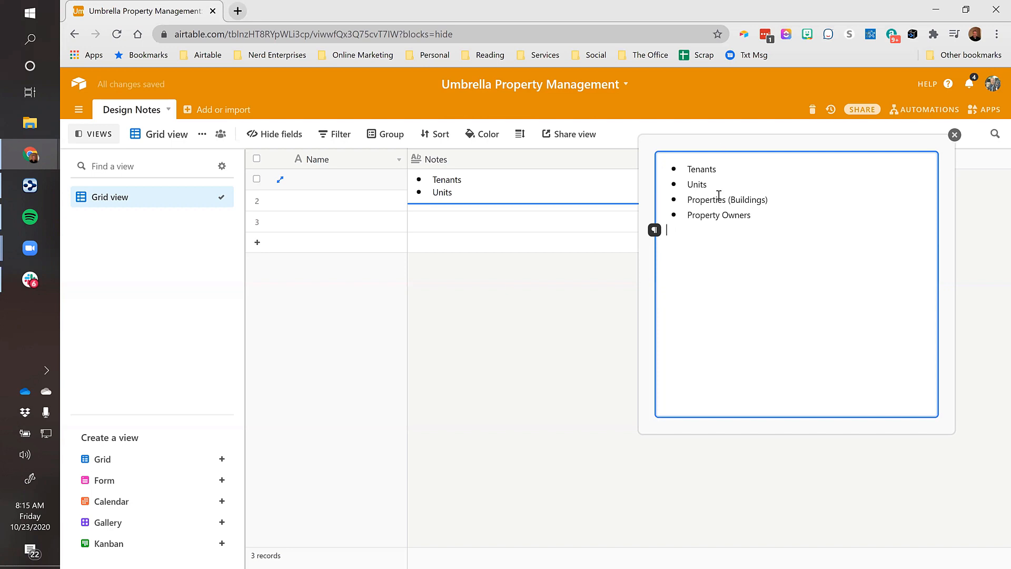
{"action": "left_click", "coordinate": [718, 168]}
{"action": "left_click", "coordinate": [758, 214], "text": "shift"}
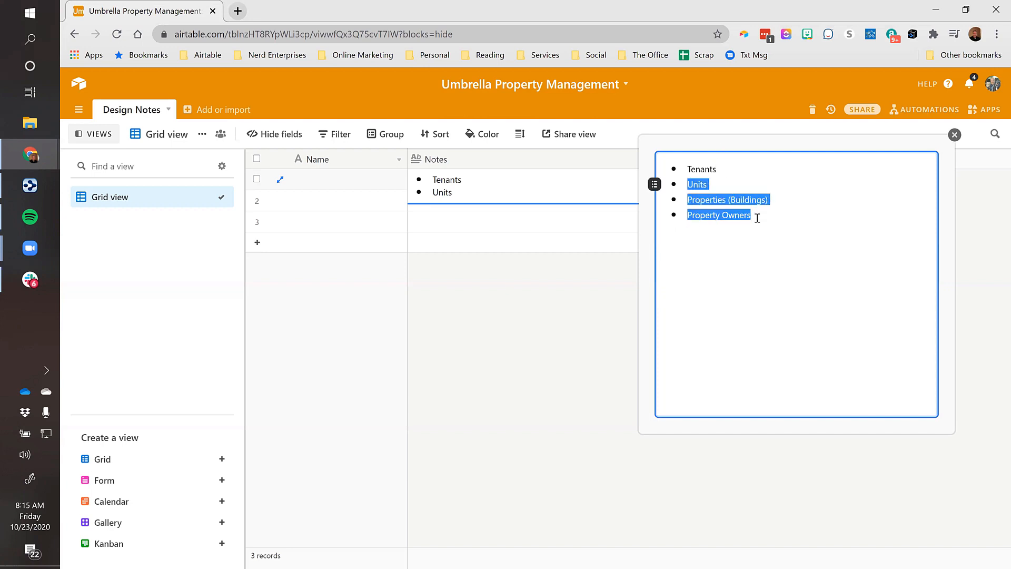
{"action": "left_click", "coordinate": [764, 216]}
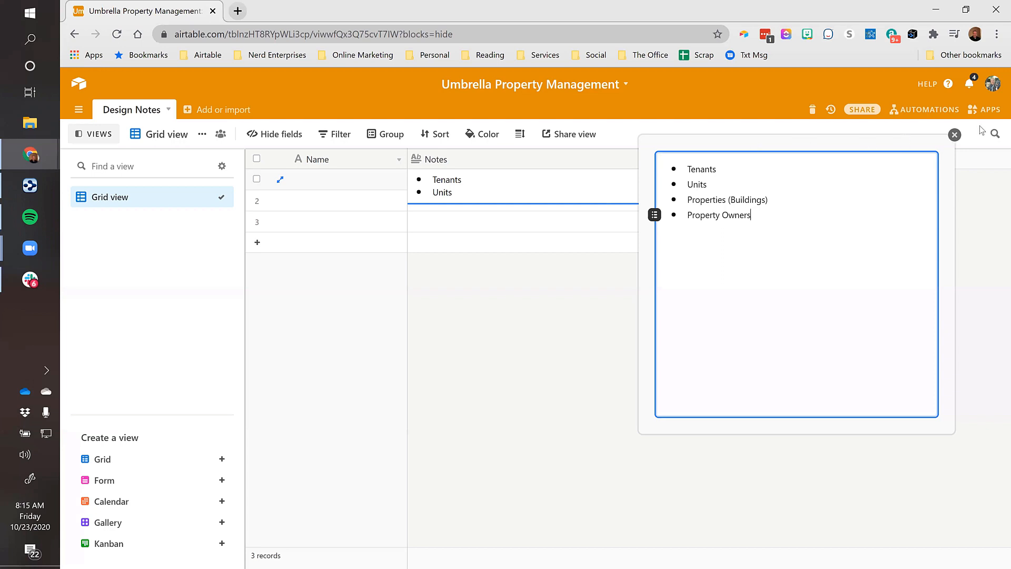
{"action": "left_click", "coordinate": [954, 134]}
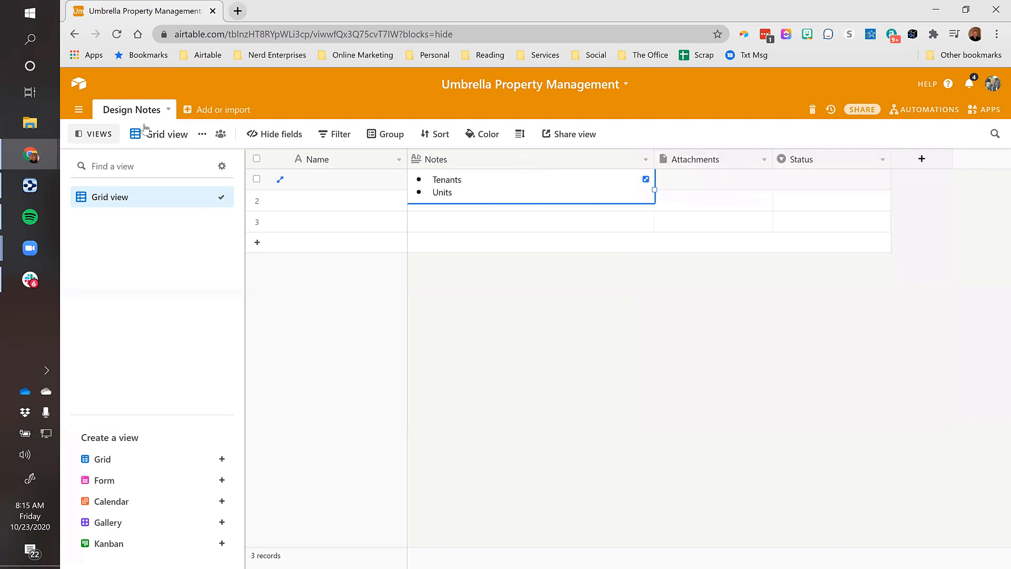
Add two empty tables named Tenants and Units
{"action": "left_click", "coordinate": [201, 110]}
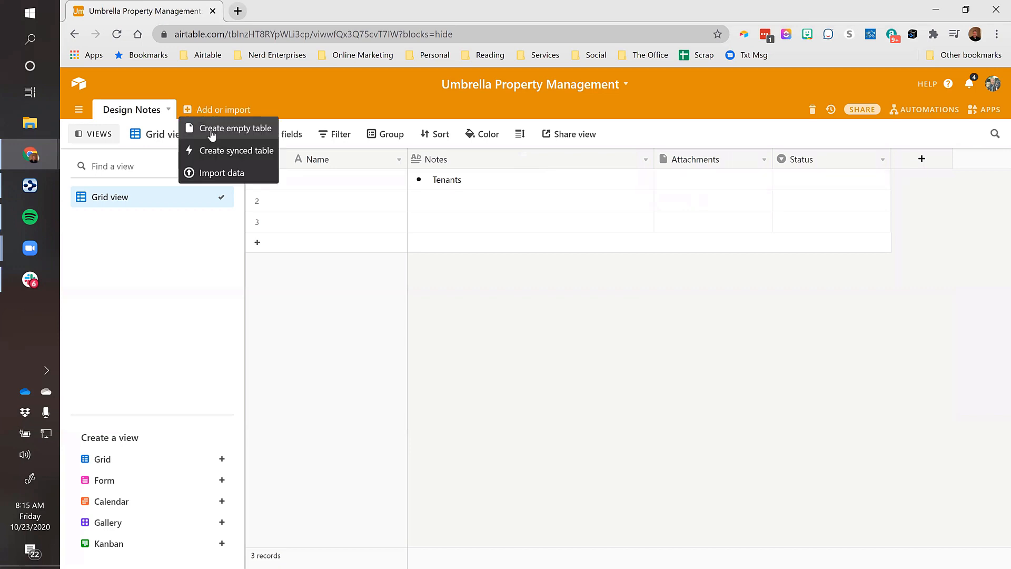
{"action": "left_click", "coordinate": [209, 129]}
{"action": "type", "text": "Tenants"}
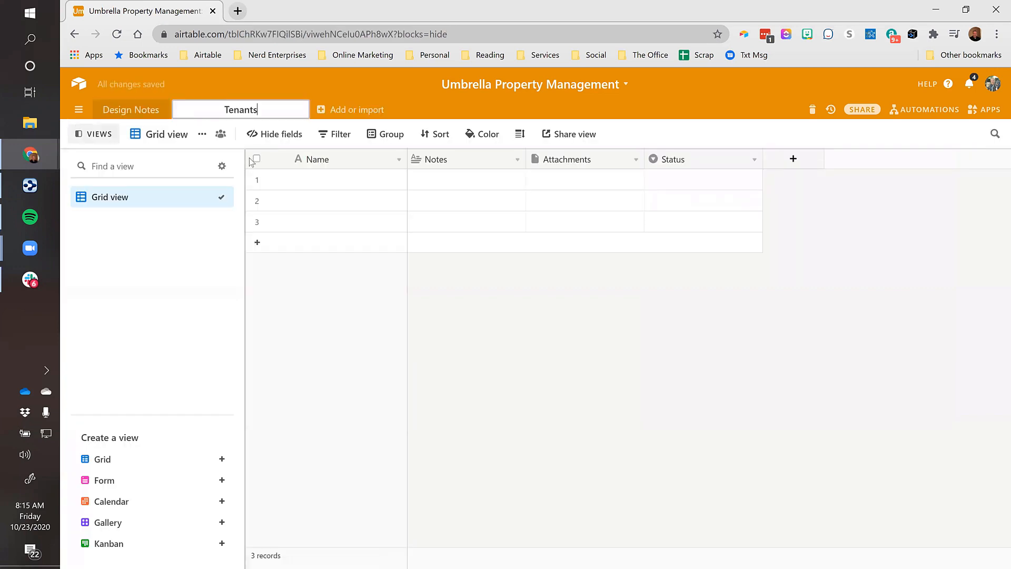
{"action": "key", "text": "Return"}
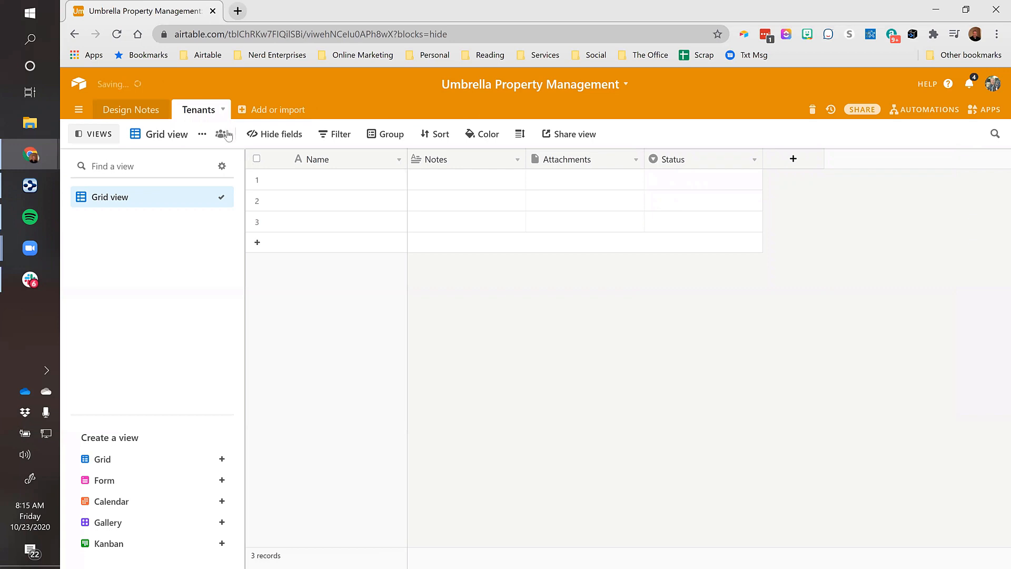
{"action": "left_click", "coordinate": [280, 109]}
{"action": "left_click", "coordinate": [287, 128]}
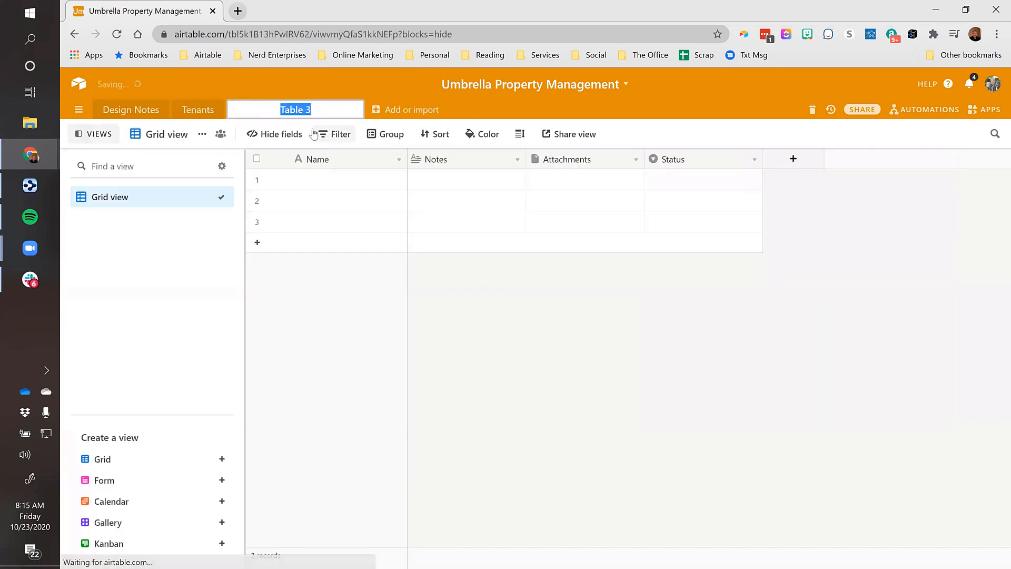
{"action": "type", "text": "Units"}
{"action": "key", "text": "Return"}
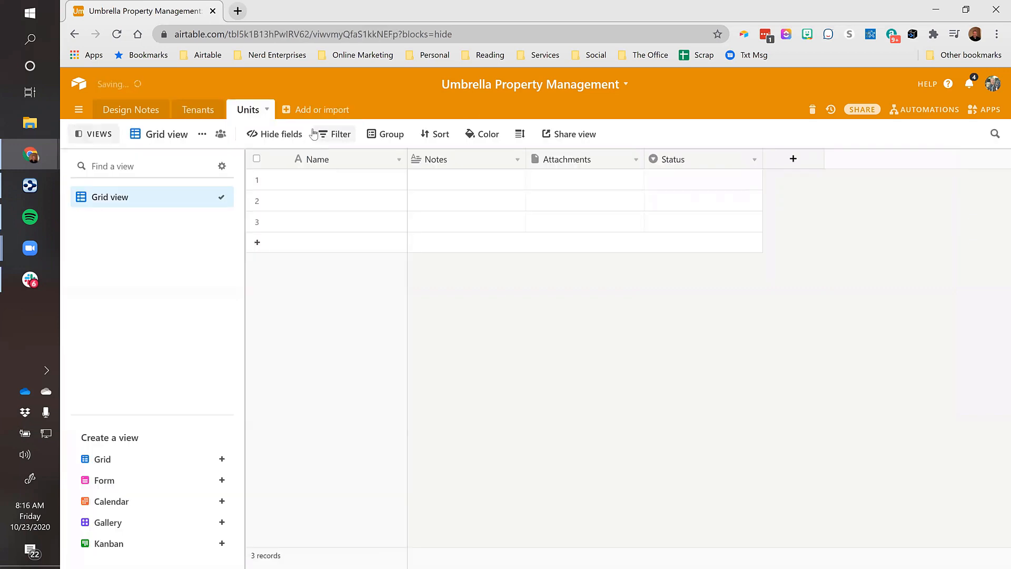
Add empty tables named Properties (Buildings) and Property Owners
{"action": "left_click", "coordinate": [303, 111]}
{"action": "left_click", "coordinate": [315, 128]}
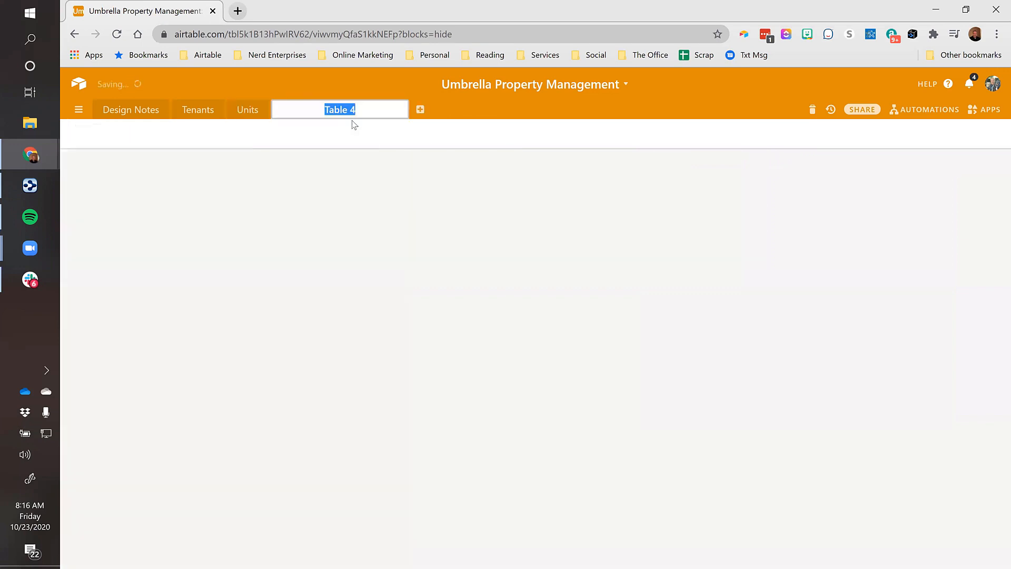
{"action": "type", "text": "Buildings"}
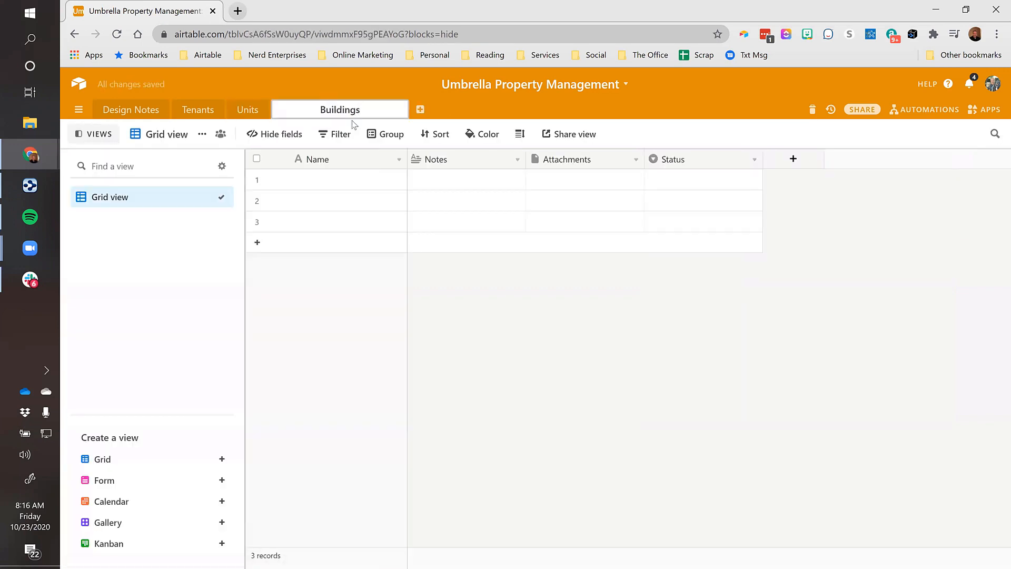
{"action": "key", "text": "Home"}
{"action": "type", "text": "Properties (Buildings"}
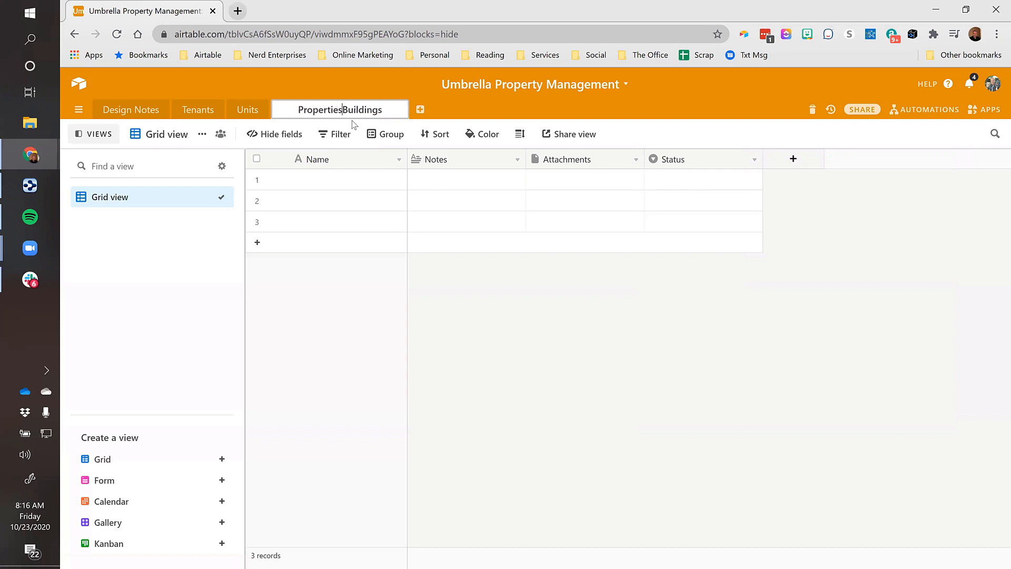
{"action": "type", "text": ")"}
{"action": "key", "text": "Return"}
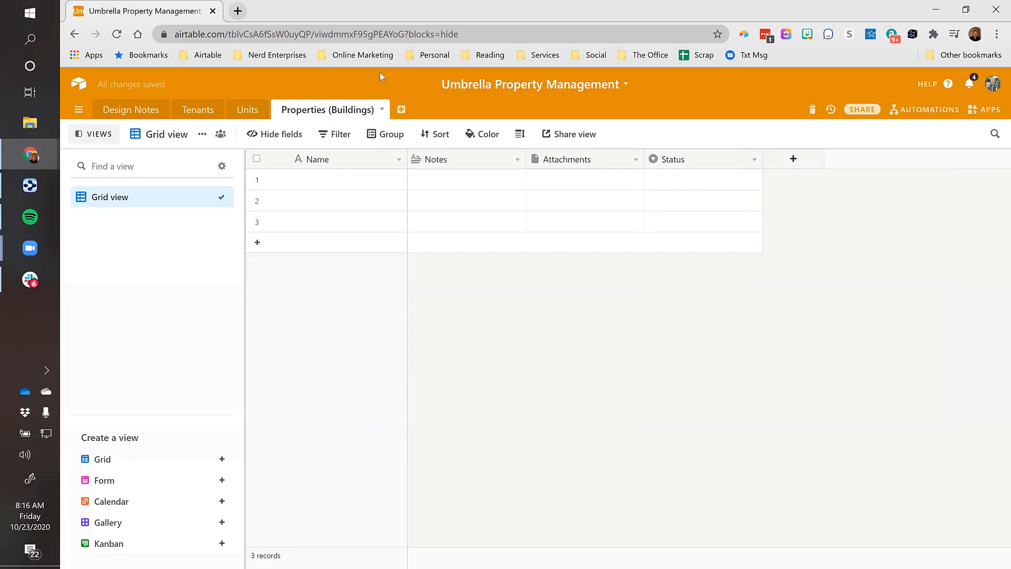
{"action": "left_click", "coordinate": [400, 109]}
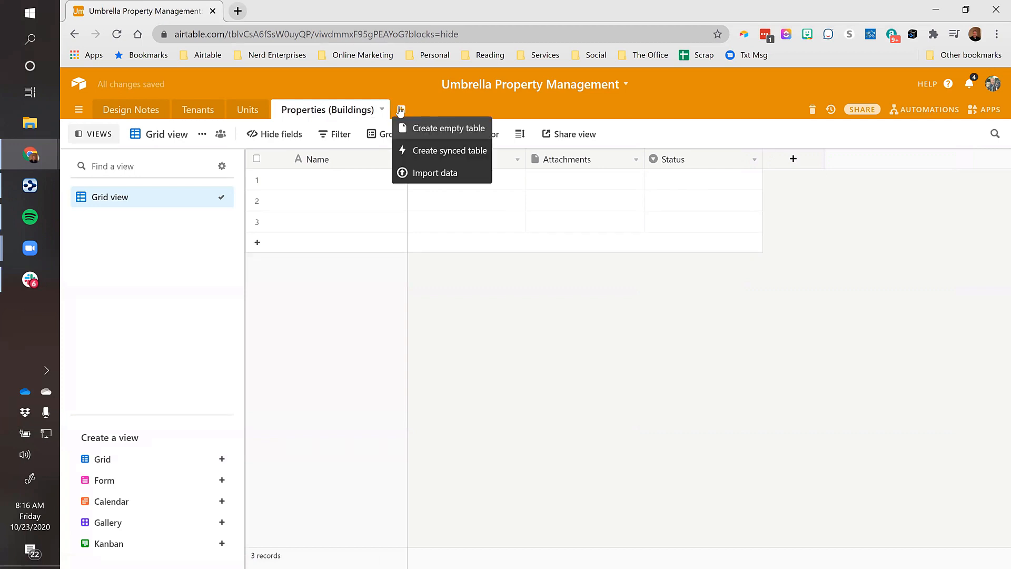
{"action": "left_click", "coordinate": [454, 128]}
{"action": "type", "text": "Property "}
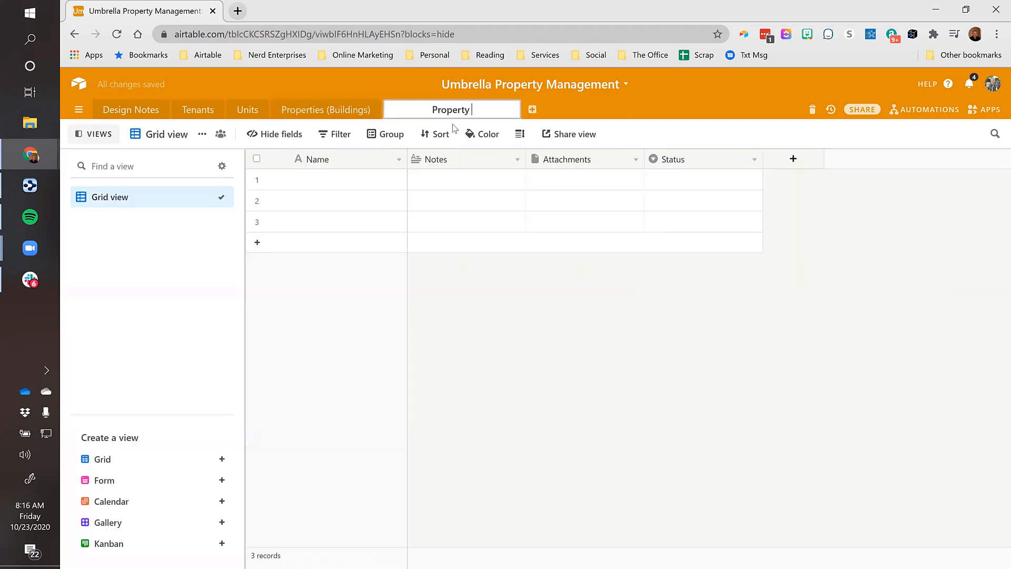
{"action": "type", "text": "Owners"}
{"action": "key", "text": "Return"}
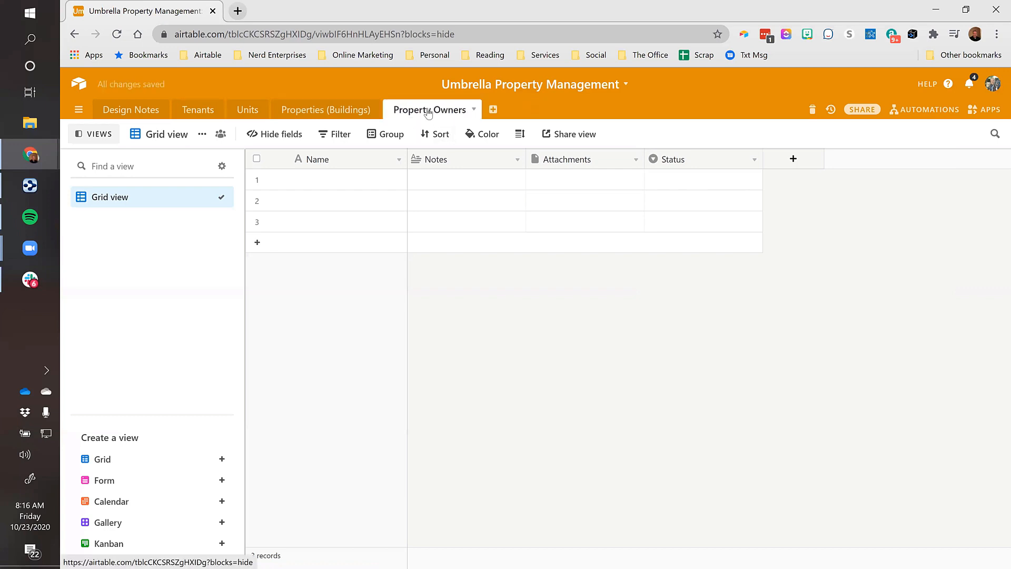
In Tenants, widen the Name column and enter the first tenant's full name in row 1
{"action": "left_click", "coordinate": [198, 113]}
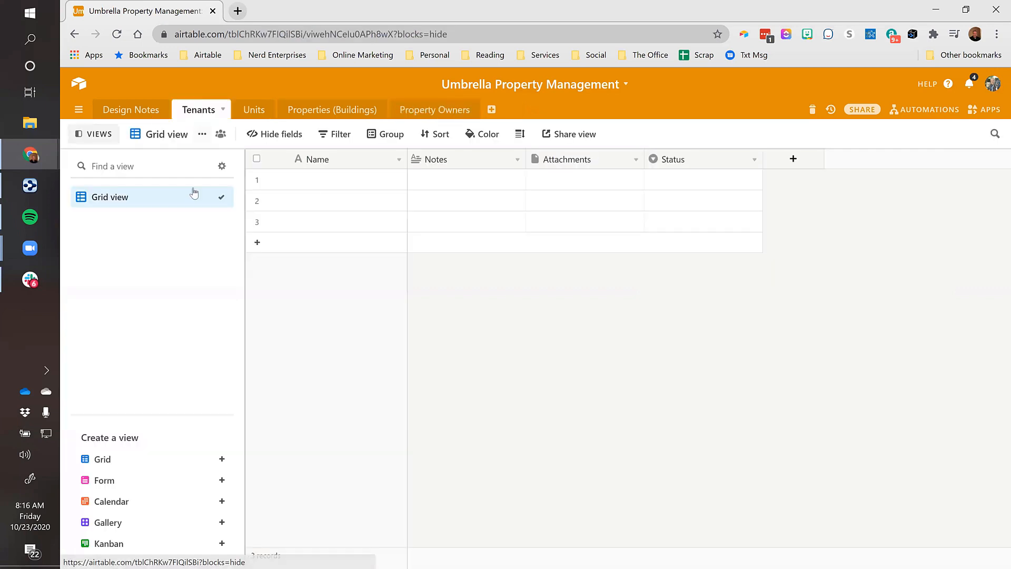
{"action": "left_click", "coordinate": [354, 185]}
{"action": "left_click_drag", "start_coordinate": [406, 159], "coordinate": [451, 161]}
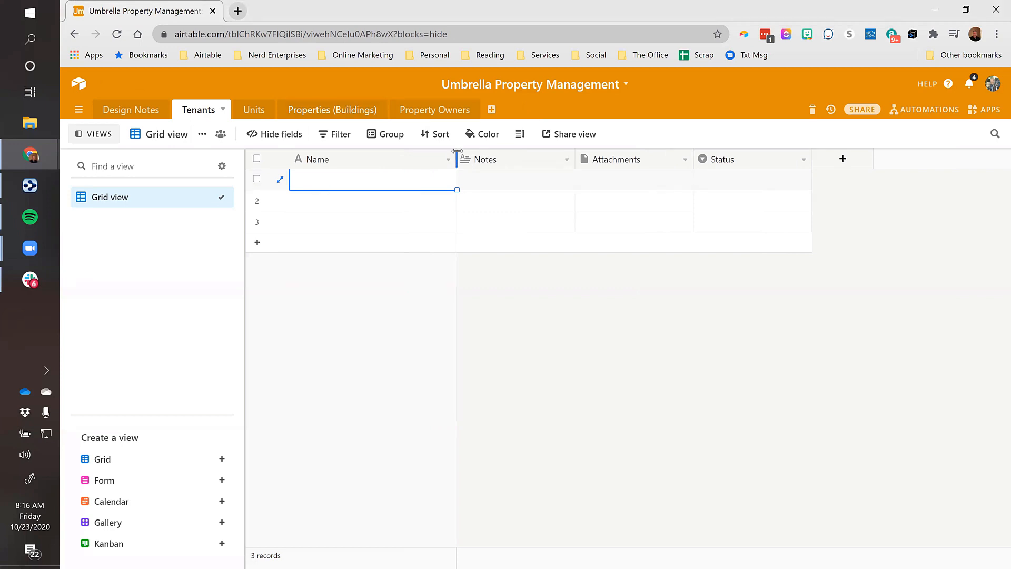
{"action": "left_click_drag", "start_coordinate": [456, 151], "coordinate": [486, 160]}
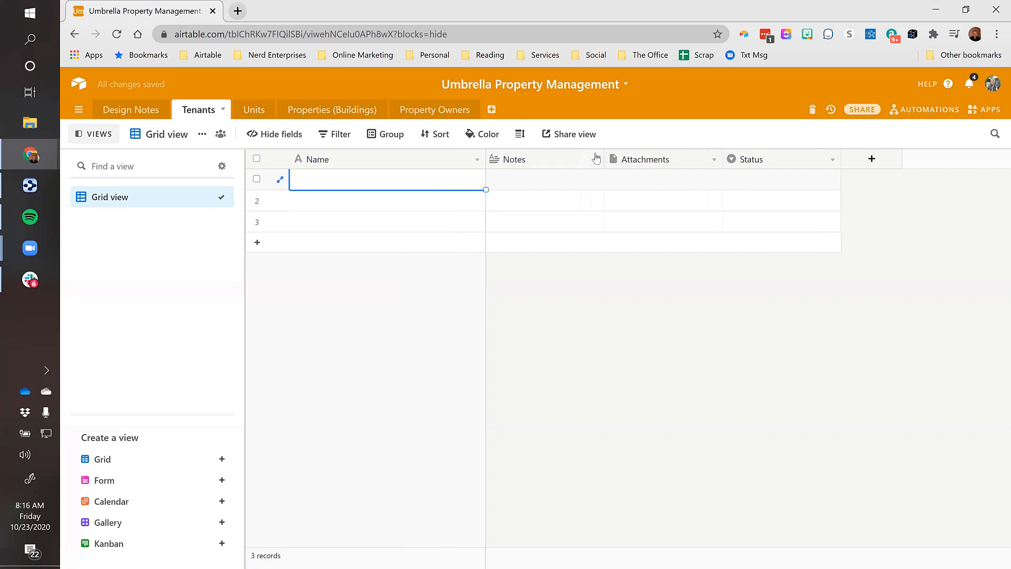
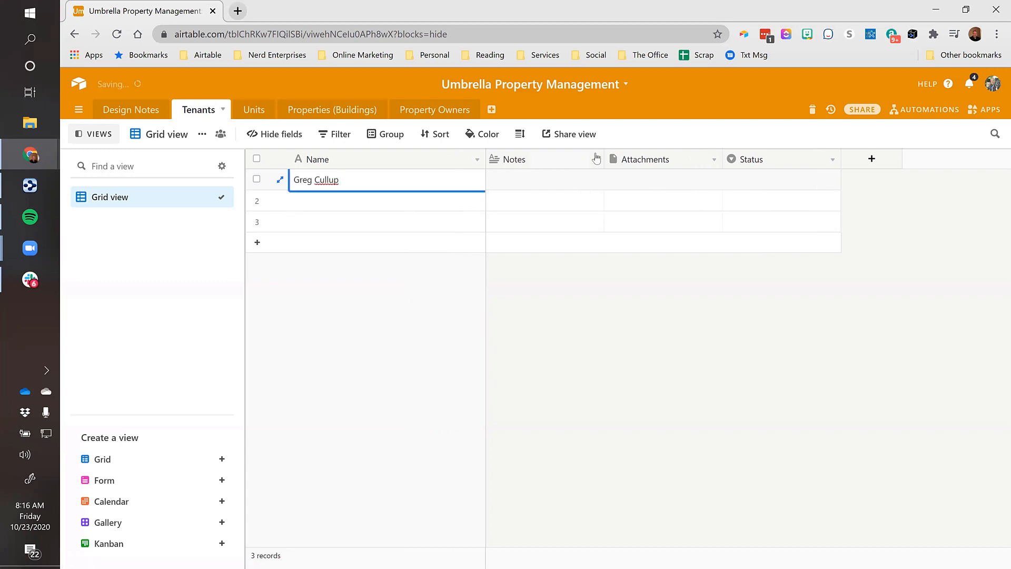
{"action": "key", "text": "Tab"}
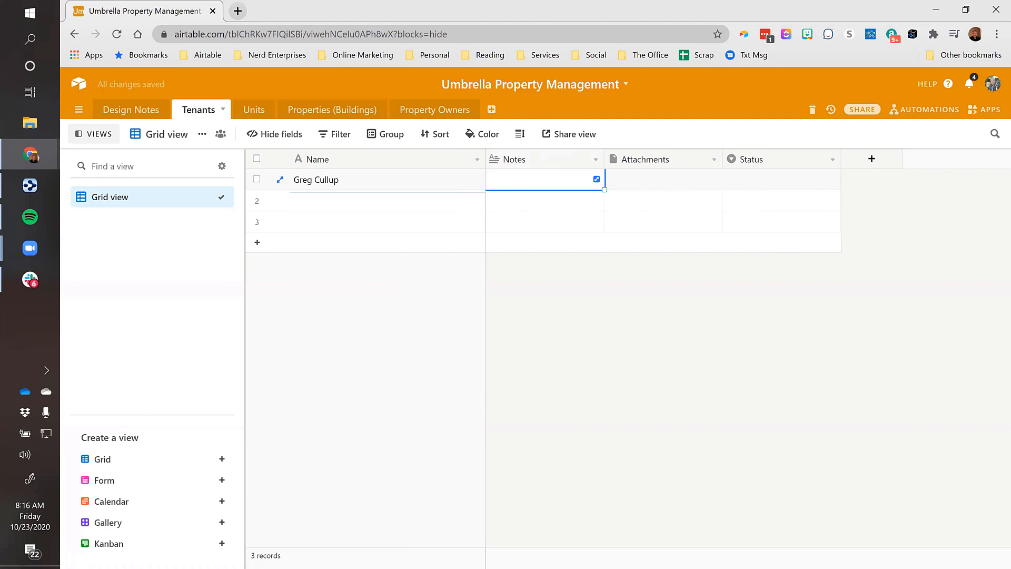
Insert a Phone number field named Phone to the left of Notes
{"action": "right_click", "coordinate": [543, 159]}
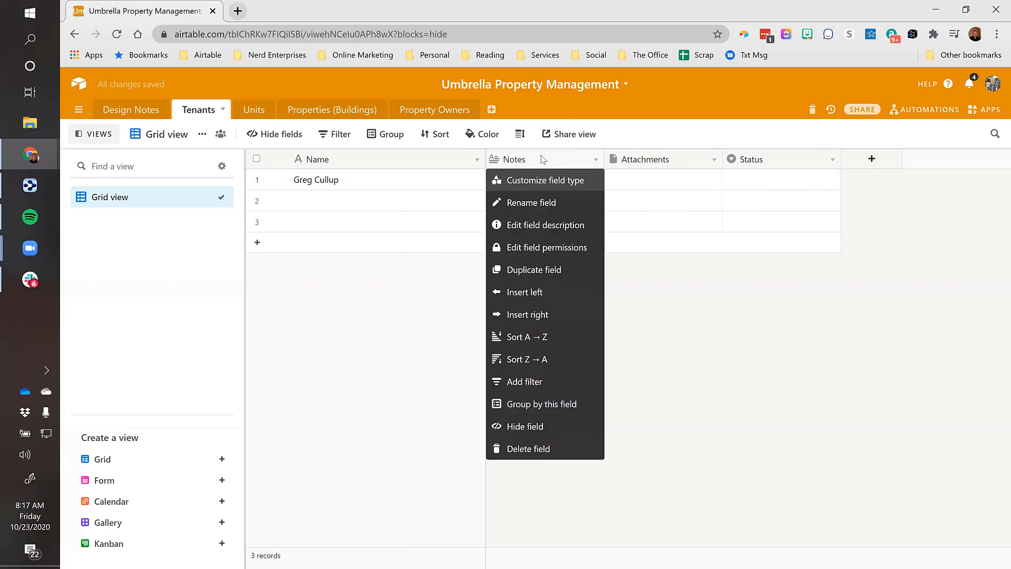
{"action": "left_click", "coordinate": [521, 300]}
{"action": "type", "text": "Poh"}
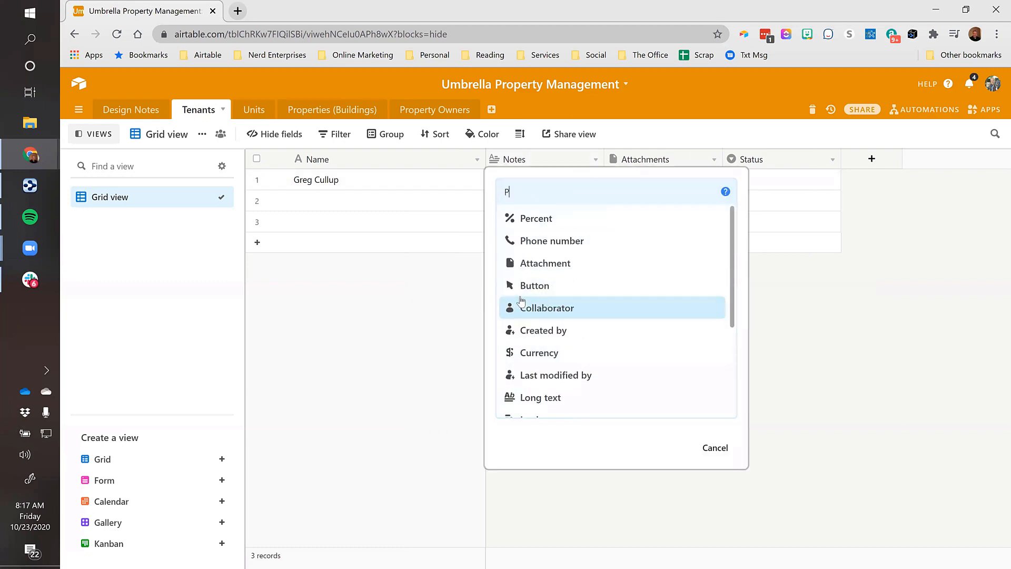
{"action": "key", "text": "BackSpace"}
{"action": "key", "text": "BackSpace"}
{"action": "type", "text": "hon"}
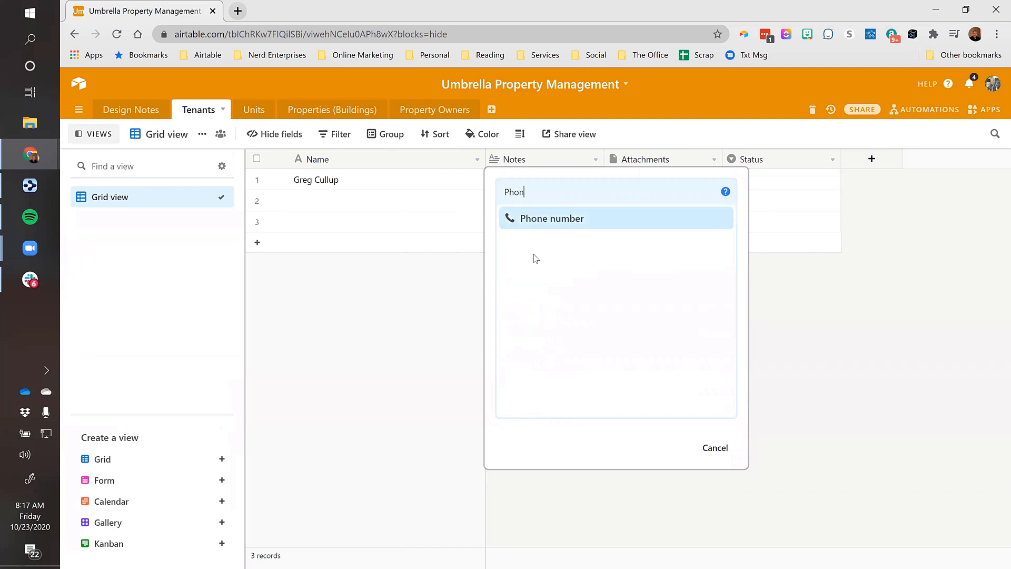
{"action": "left_click", "coordinate": [542, 224]}
Enter the first tenant's phone number in row 1's Phone cell
{"action": "left_click", "coordinate": [513, 185]}
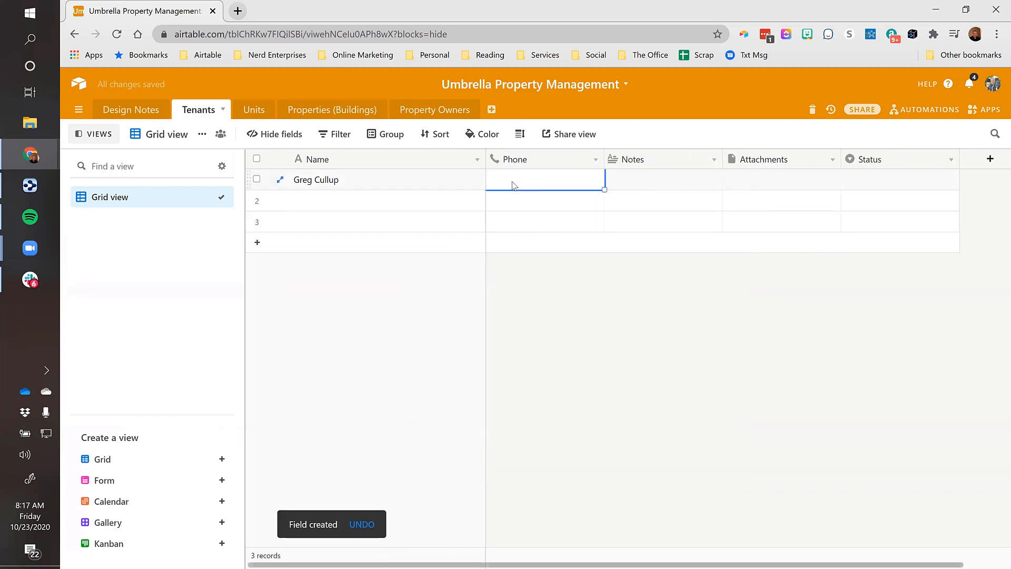
{"action": "type", "text": "310) 123-4567"}
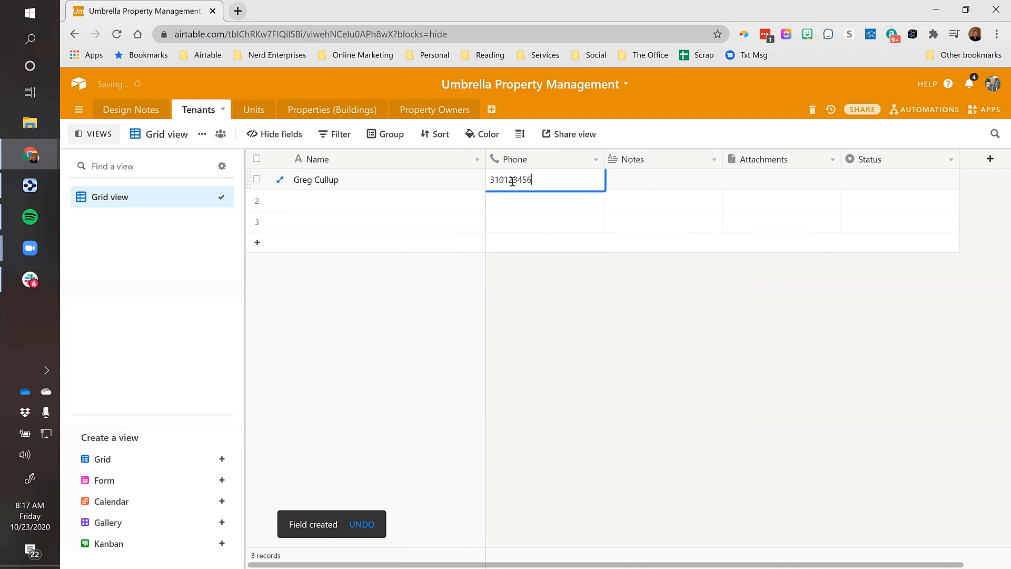
{"action": "key", "text": "Tab"}
{"action": "left_click", "coordinate": [537, 187]}
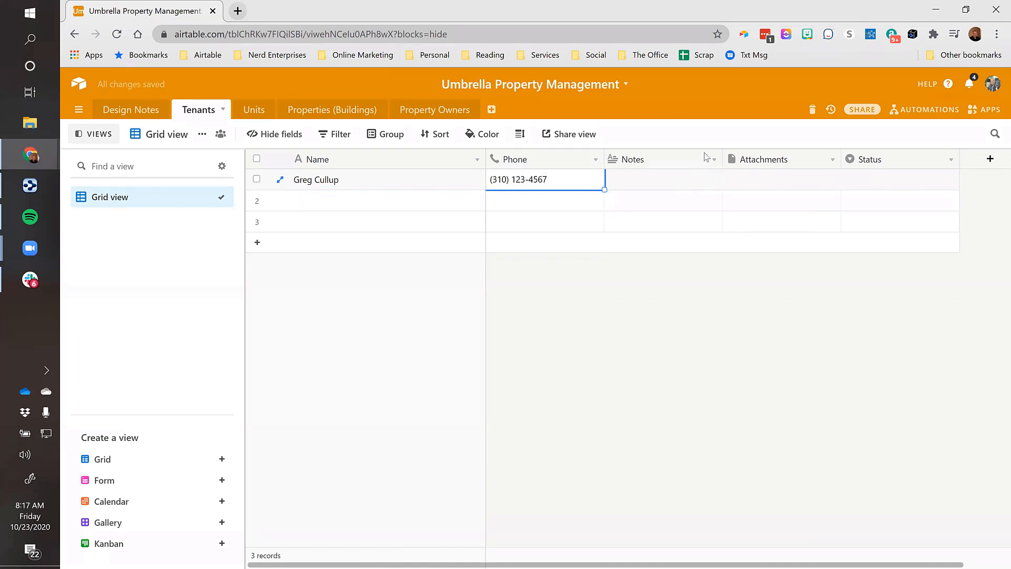
{"action": "key", "text": "Down"}
{"action": "key", "text": "Left"}
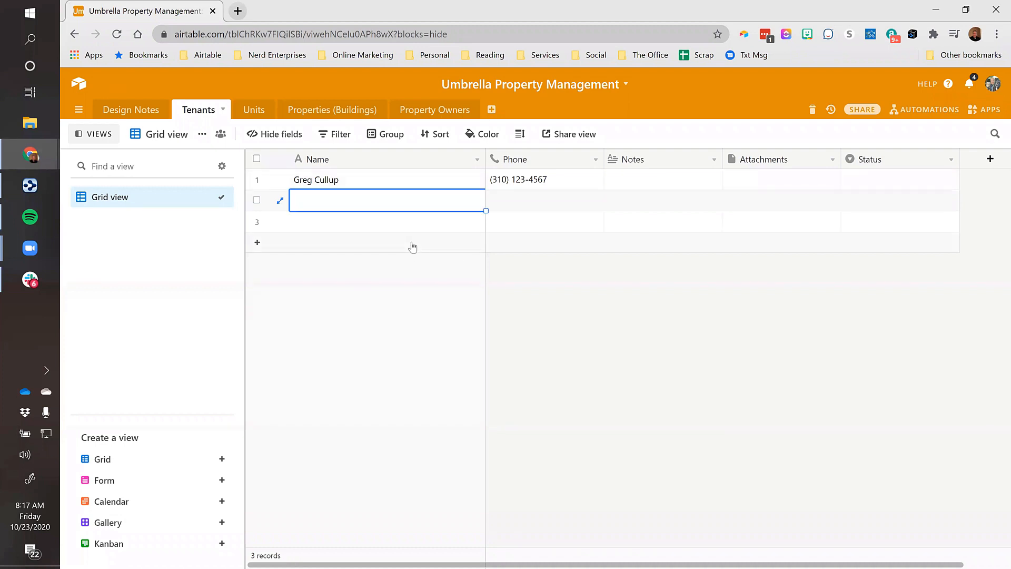
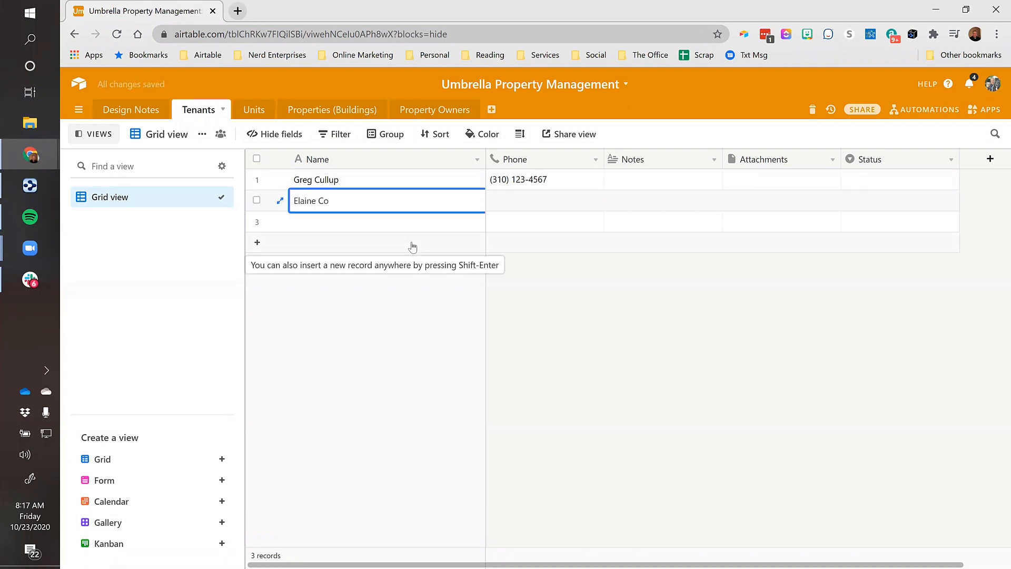
Enter names and phone numbers for the second and third tenants
{"action": "key", "text": "Return"}
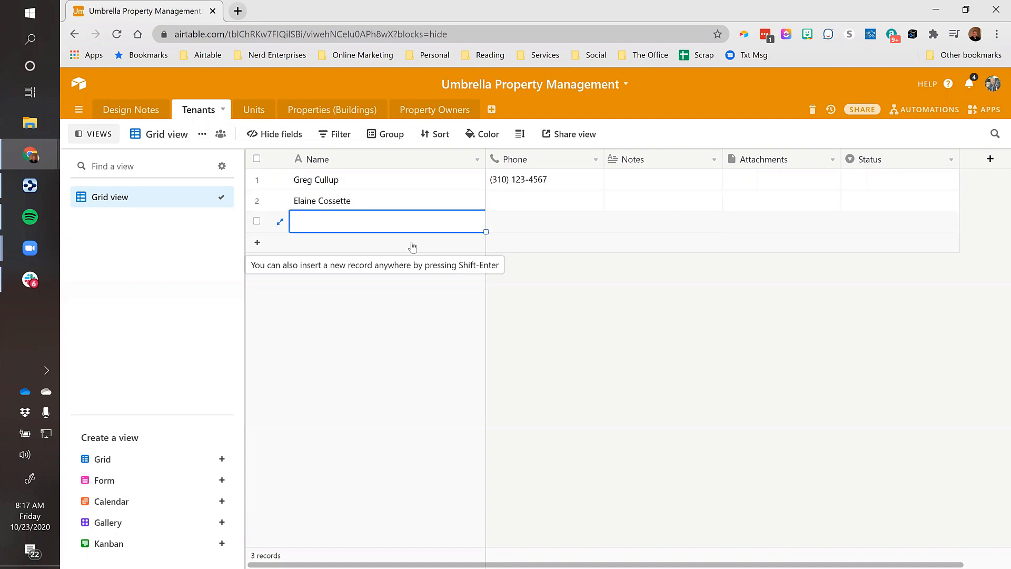
{"action": "key", "text": "Up"}
{"action": "key", "text": "Right"}
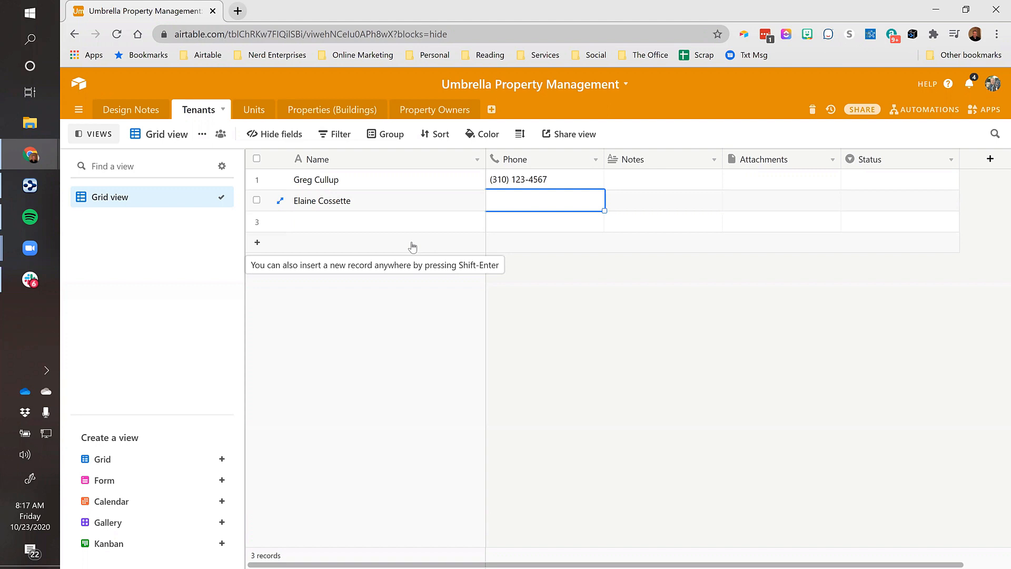
{"action": "type", "text": "403"}
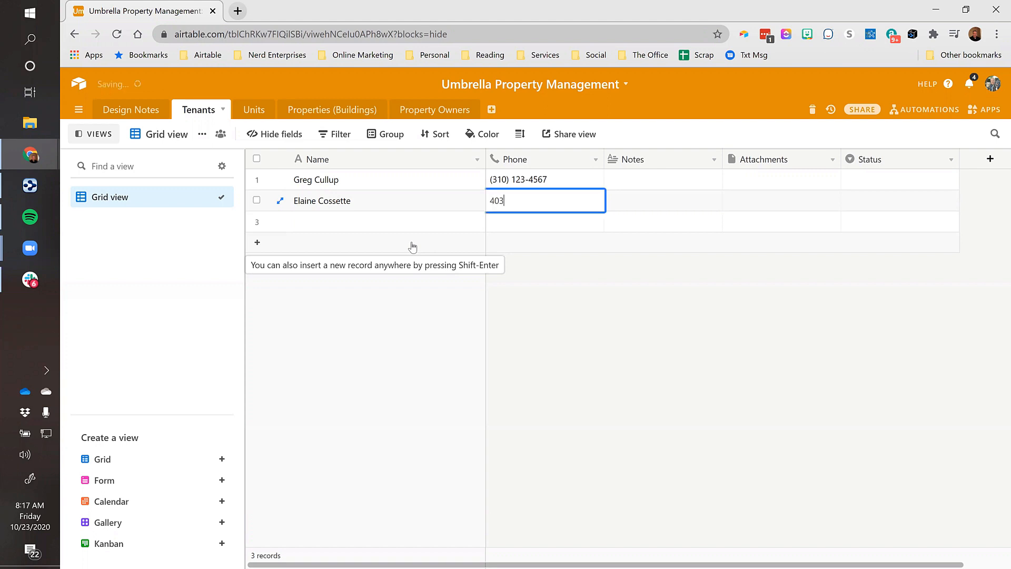
{"action": "type", "text": ") 555-1212"}
{"action": "key", "text": "Tab"}
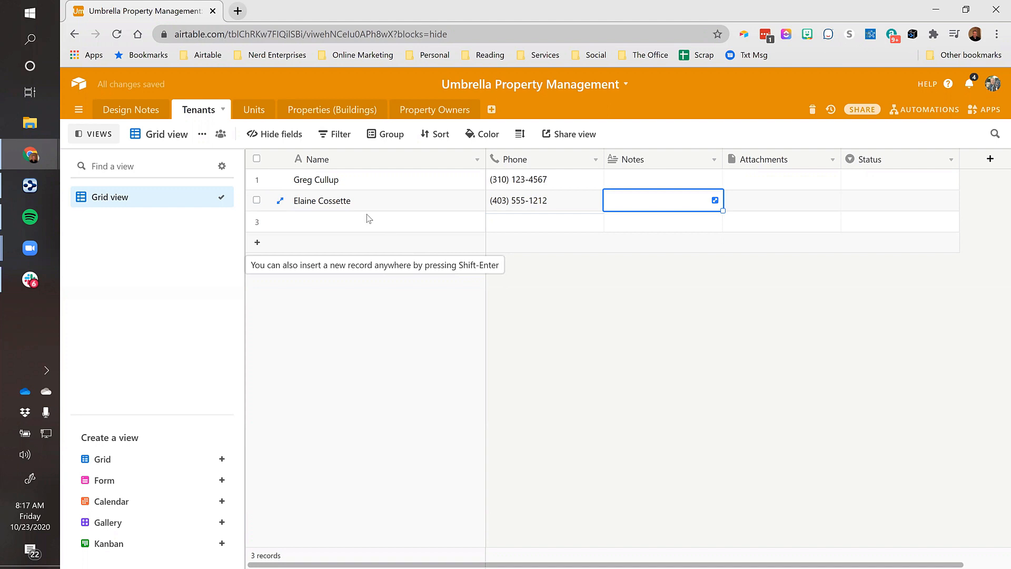
{"action": "left_click", "coordinate": [345, 227]}
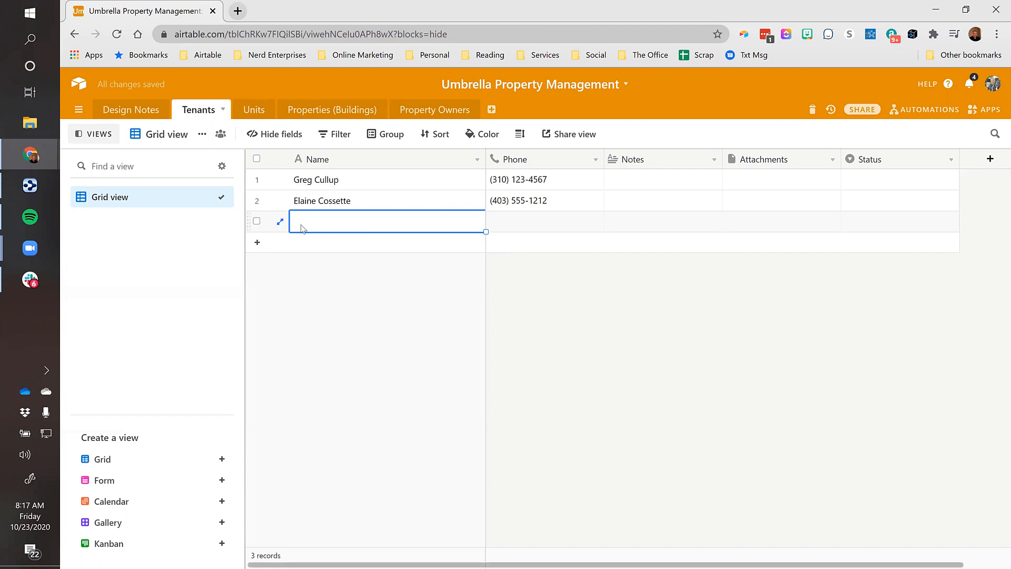
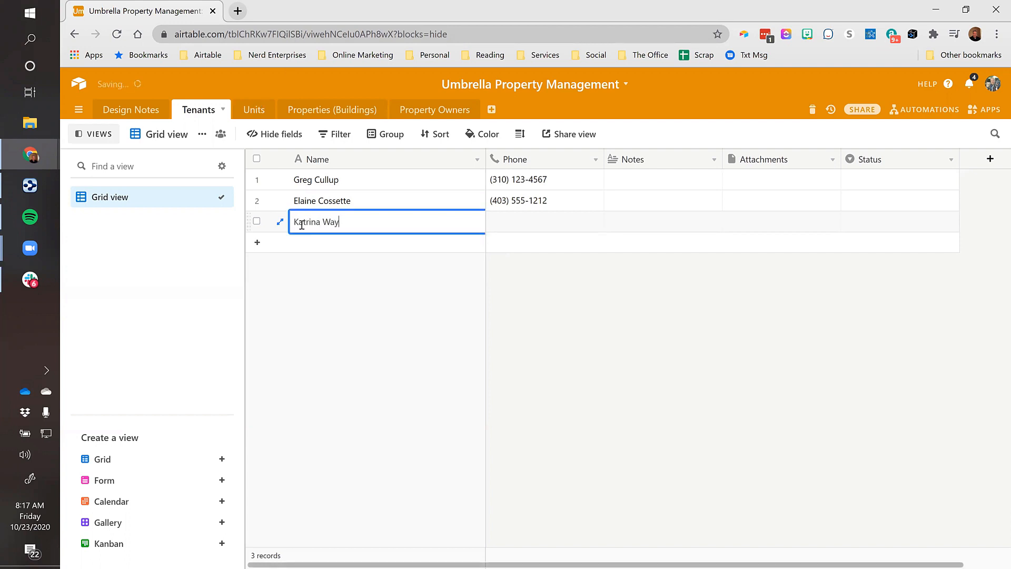
{"action": "key", "text": "Tab"}
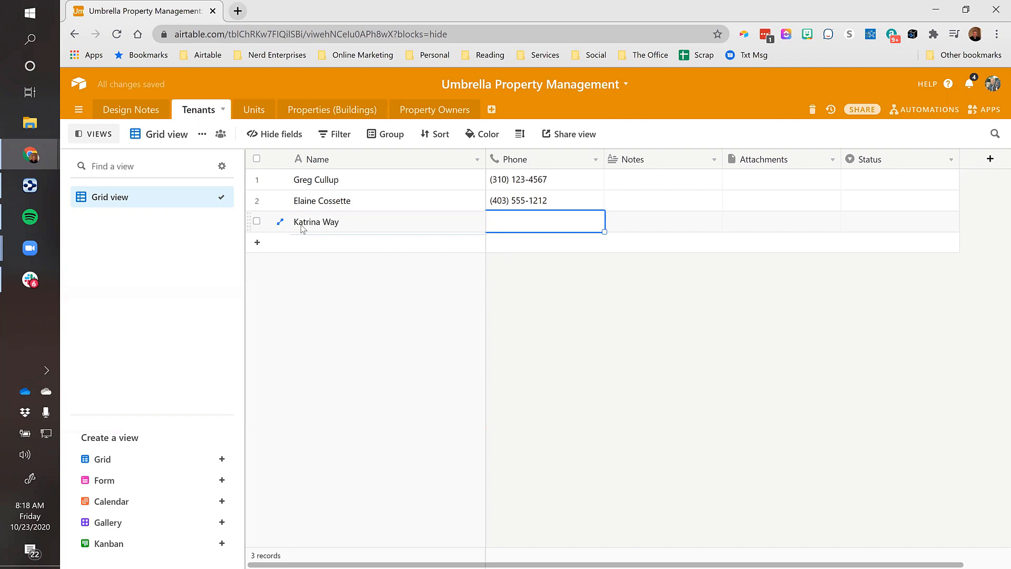
{"action": "type", "text": "9095551212"}
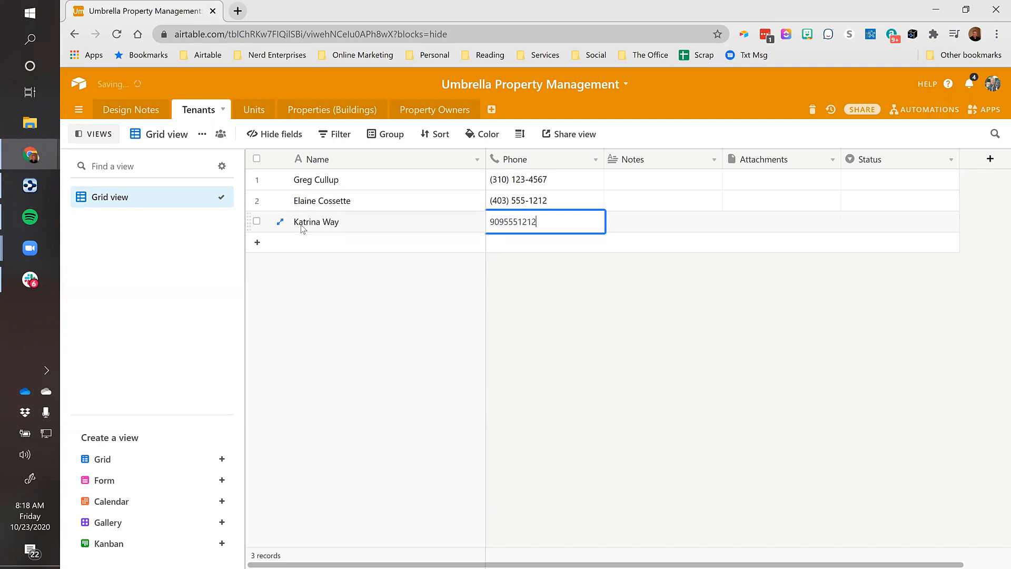
{"action": "key", "text": "Tab"}
{"action": "key", "text": "Left"}
{"action": "key", "text": "Left"}
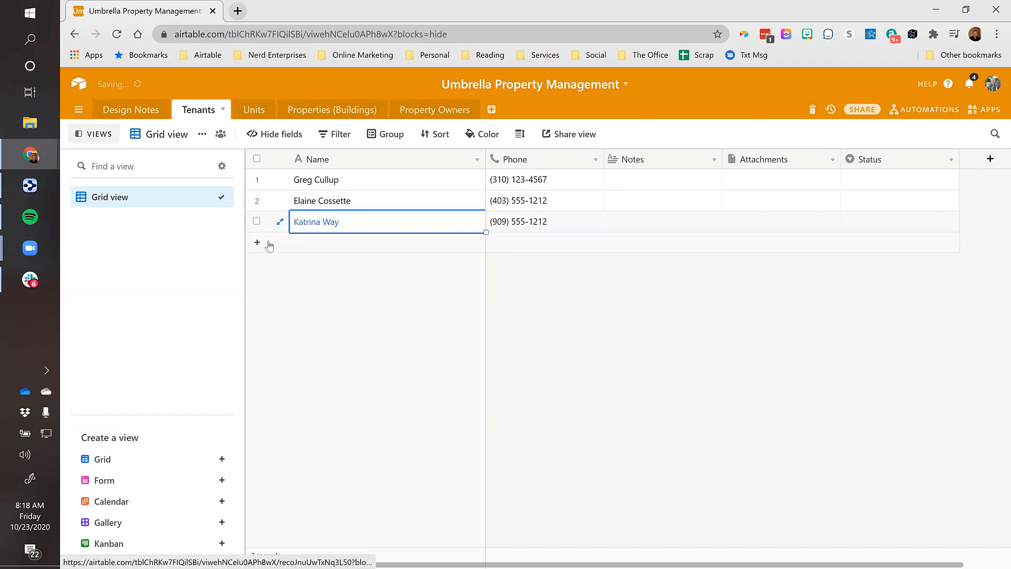
Add a fourth tenant record with the tenant's name and phone number
{"action": "left_click", "coordinate": [269, 245]}
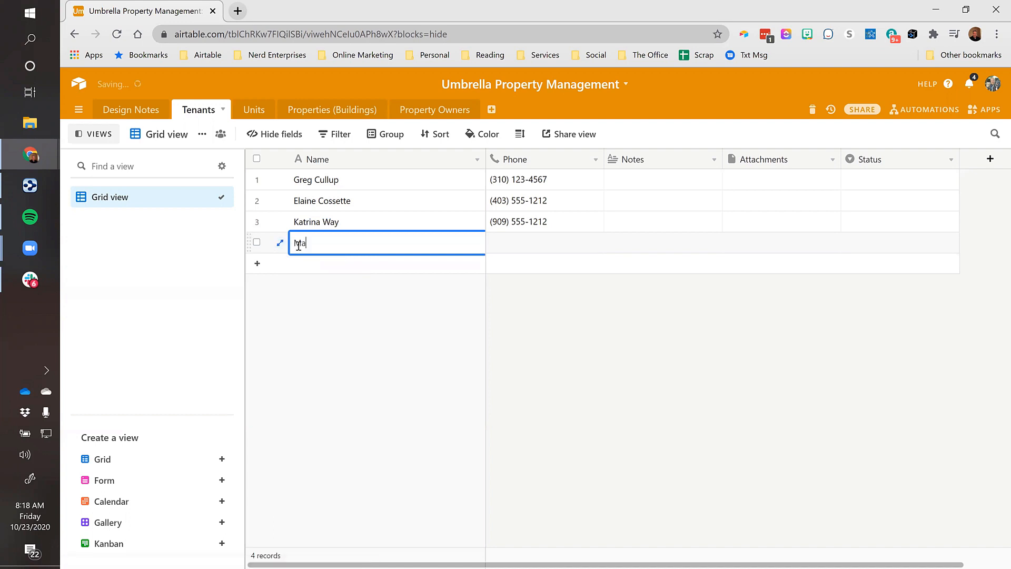
{"action": "key", "text": "Tab"}
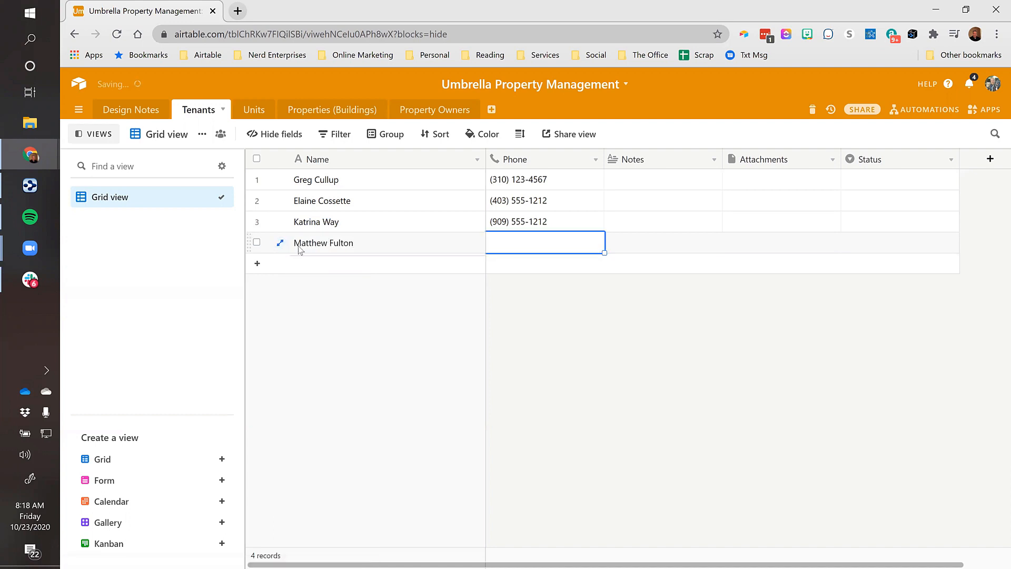
{"action": "type", "text": "(403"}
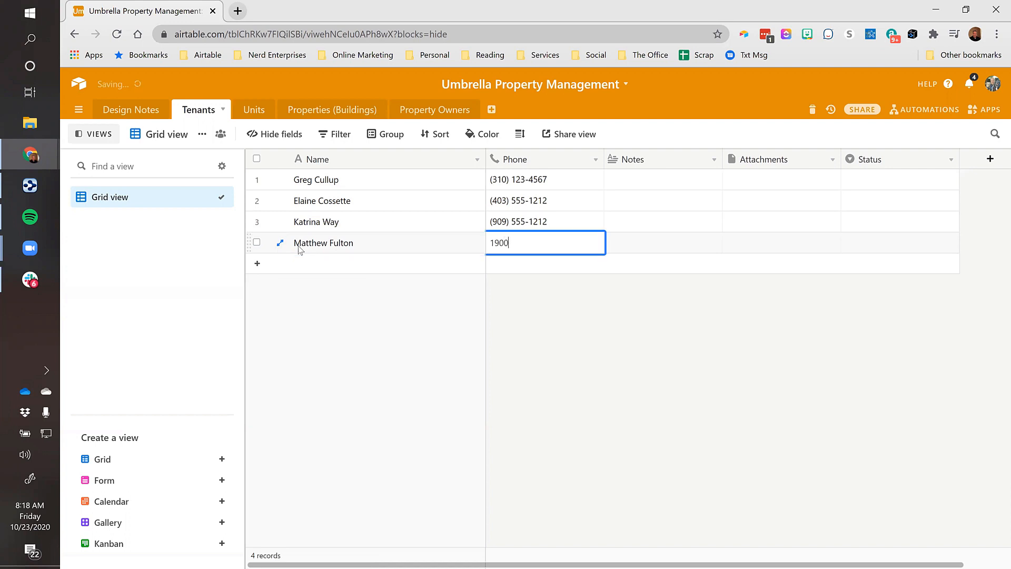
{"action": "key", "text": "BackSpace"}
{"action": "key", "text": "BackSpace"}
{"action": "key", "text": "BackSpace"}
{"action": "key", "text": "BackSpace"}
{"action": "type", "text": "805) 555-1212"}
{"action": "key", "text": "Tab"}
{"action": "left_click", "coordinate": [298, 247]}
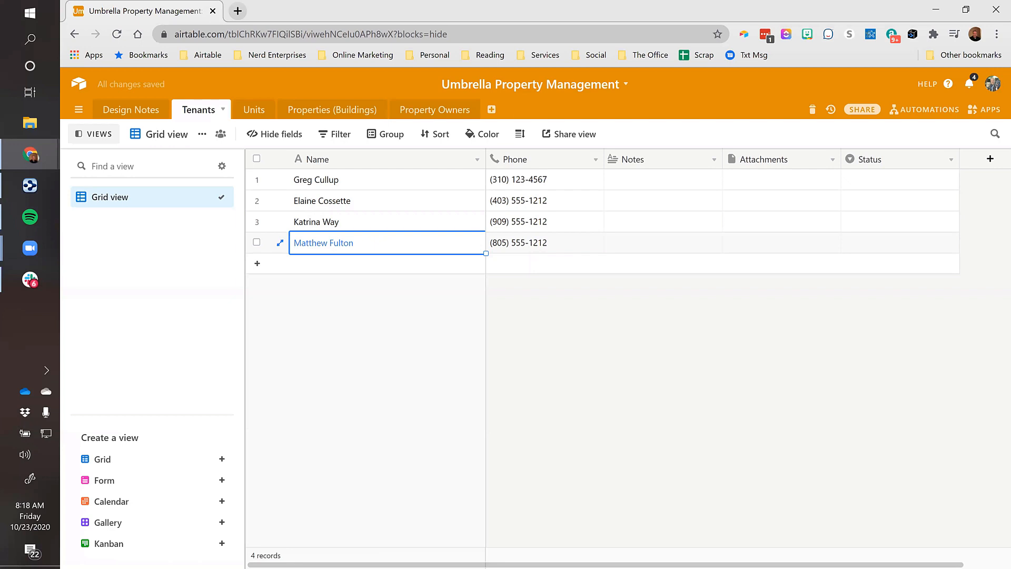
Insert an Email field beside Notes in the Tenants table
{"action": "right_click", "coordinate": [657, 159]}
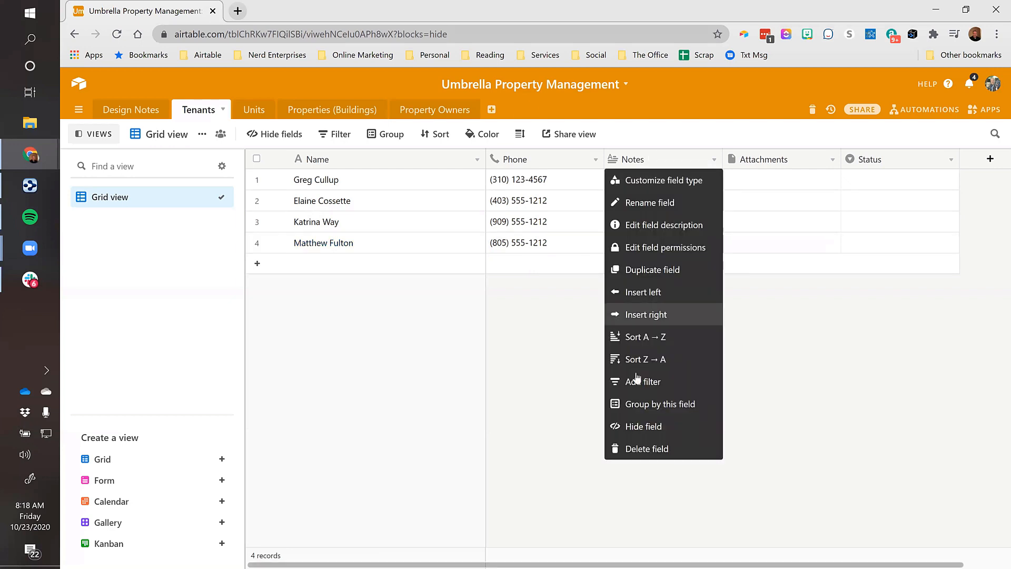
{"action": "left_click", "coordinate": [639, 296]}
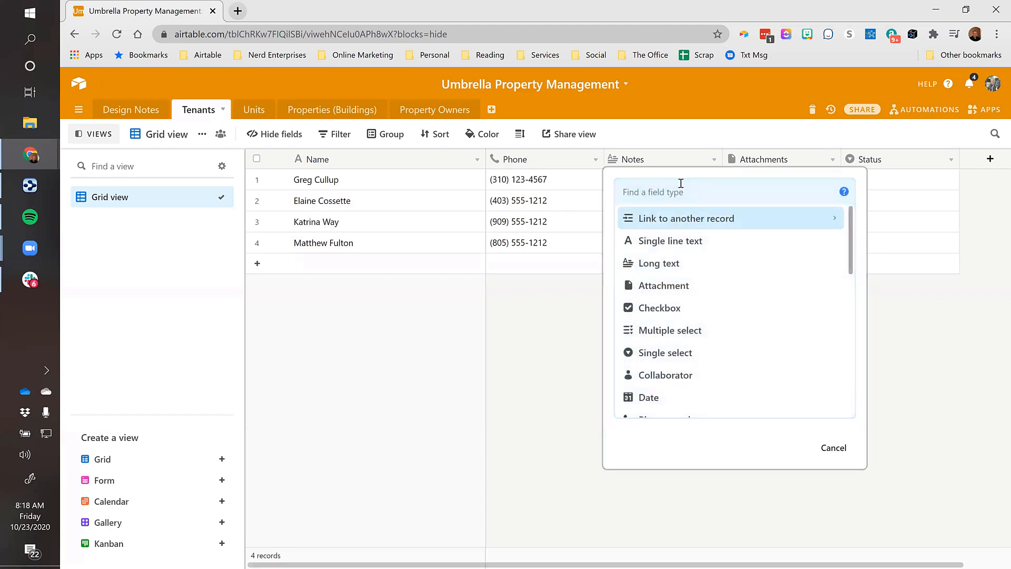
{"action": "type", "text": "email"}
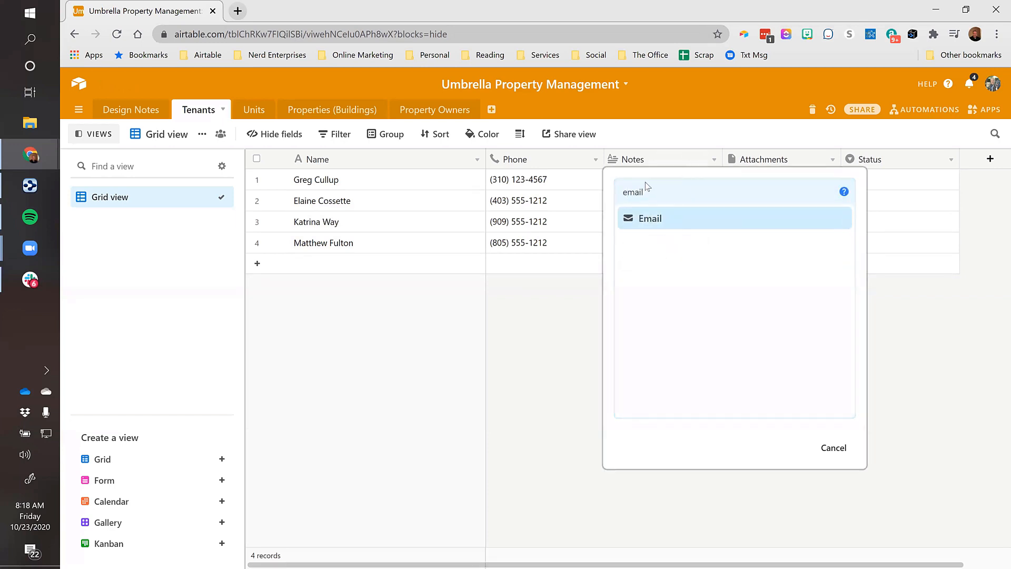
{"action": "key", "text": "Return"}
{"action": "key", "text": "Return"}
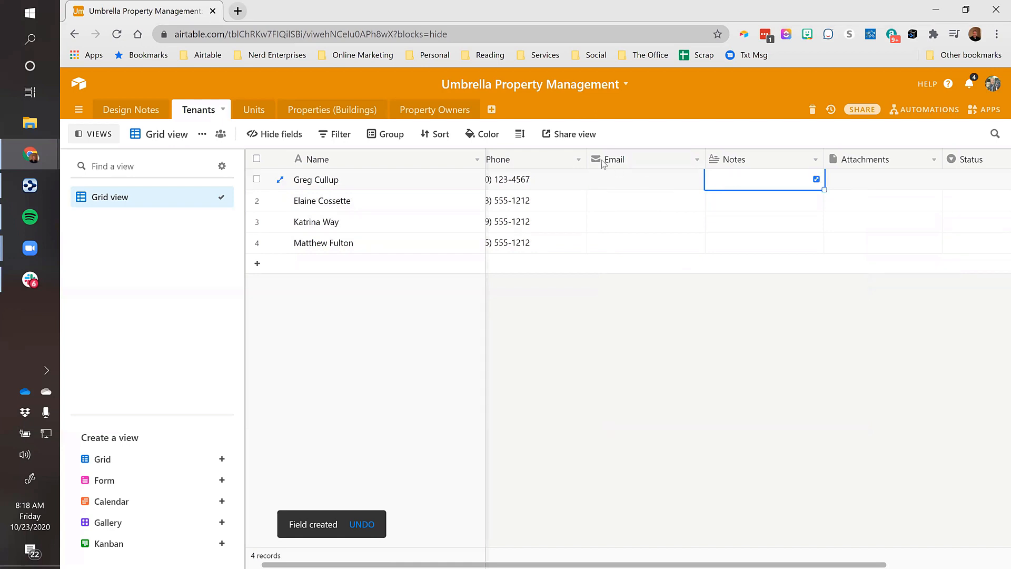
Rename the Notes field to Tenant Notes
{"action": "left_click", "coordinate": [775, 162]}
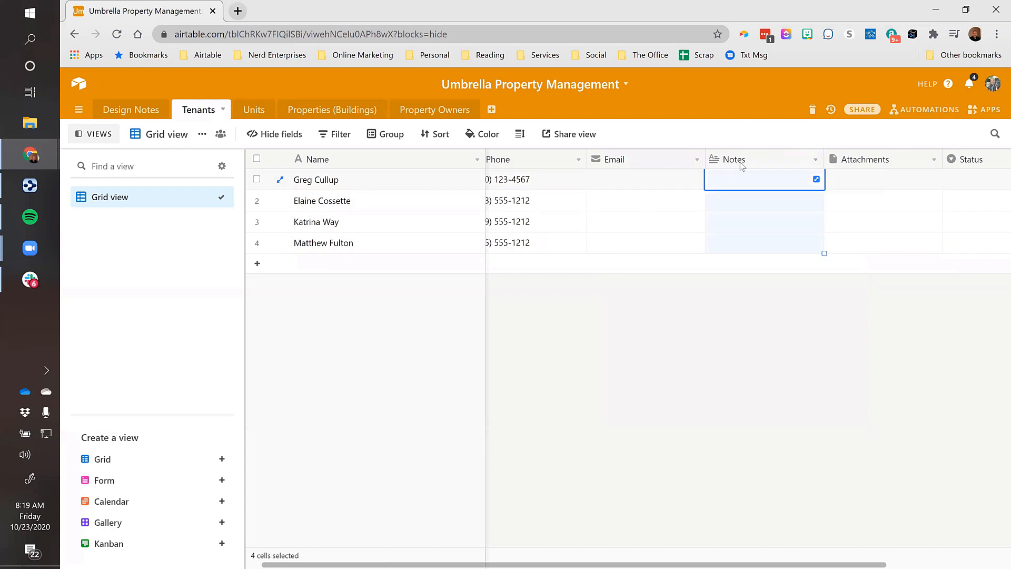
{"action": "double_click", "coordinate": [741, 165]}
{"action": "type", "text": "Tenant"}
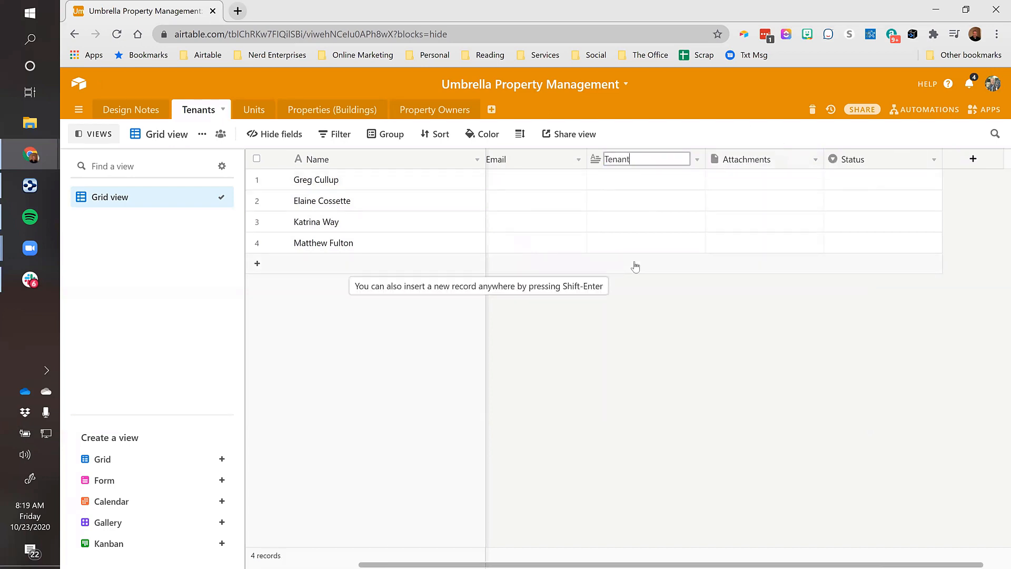
{"action": "type", "text": " Notes"}
{"action": "key", "text": "Return"}
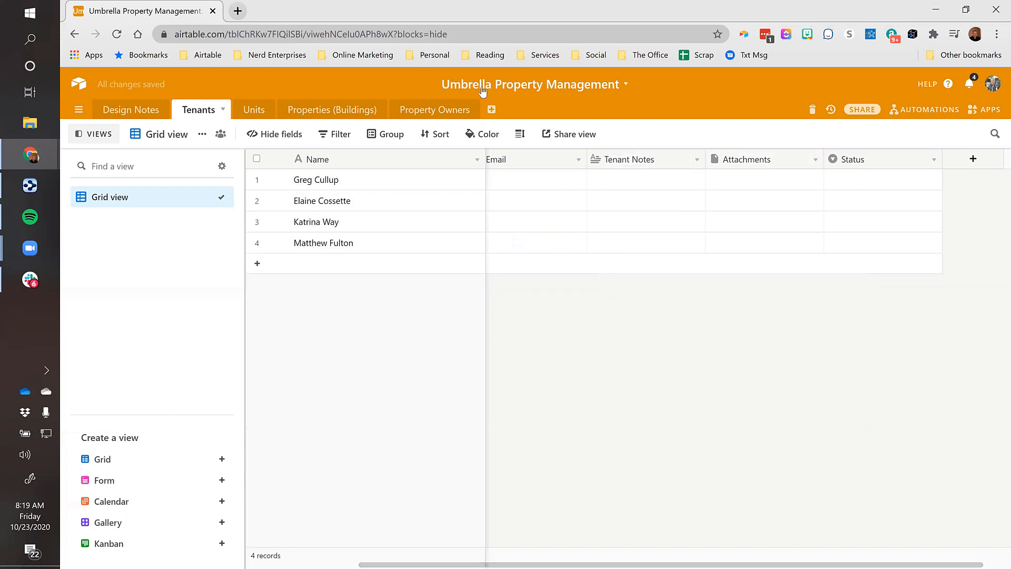
{"action": "left_click", "coordinate": [758, 182]}
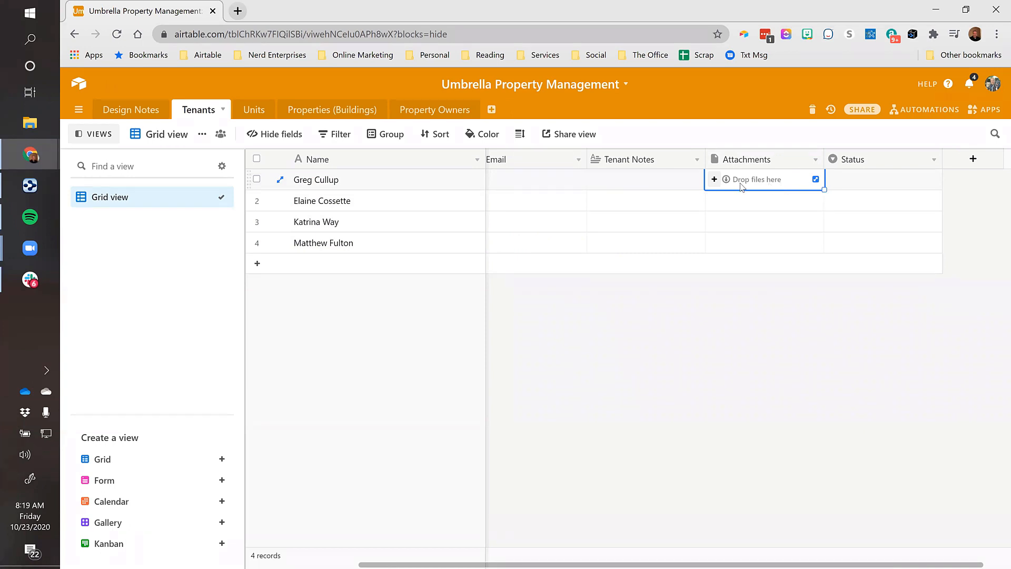
{"action": "left_click", "coordinate": [915, 185]}
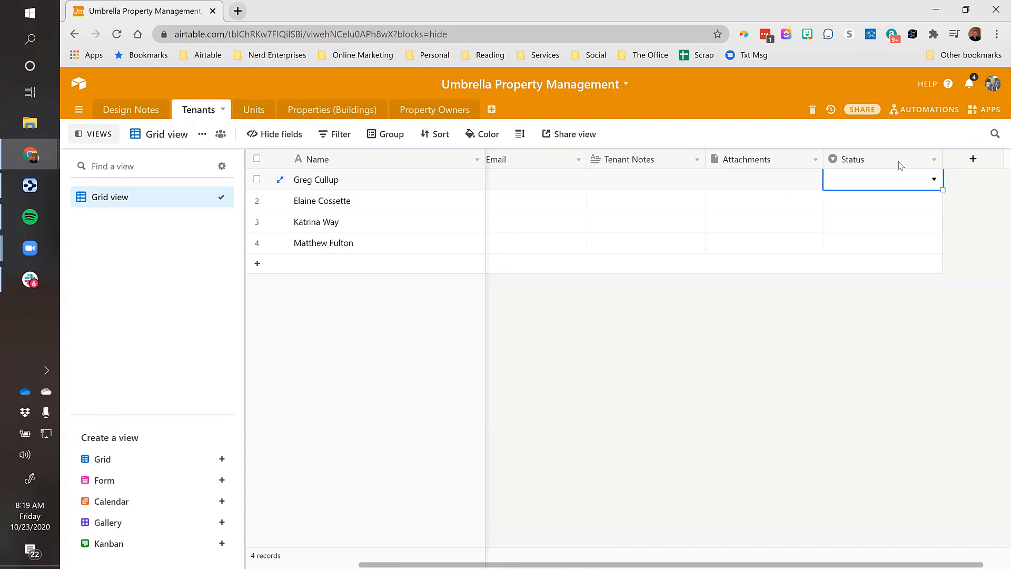
Rename the Status choices Todo, In progress, Done to Current, Moving In, Moved Out, and save
{"action": "right_click", "coordinate": [901, 165]}
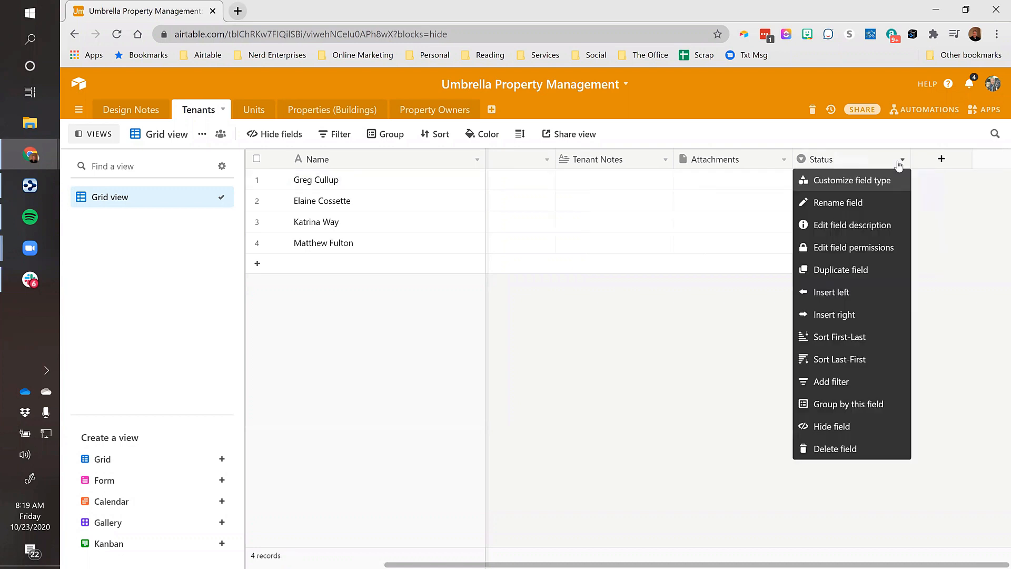
{"action": "left_click", "coordinate": [845, 180]}
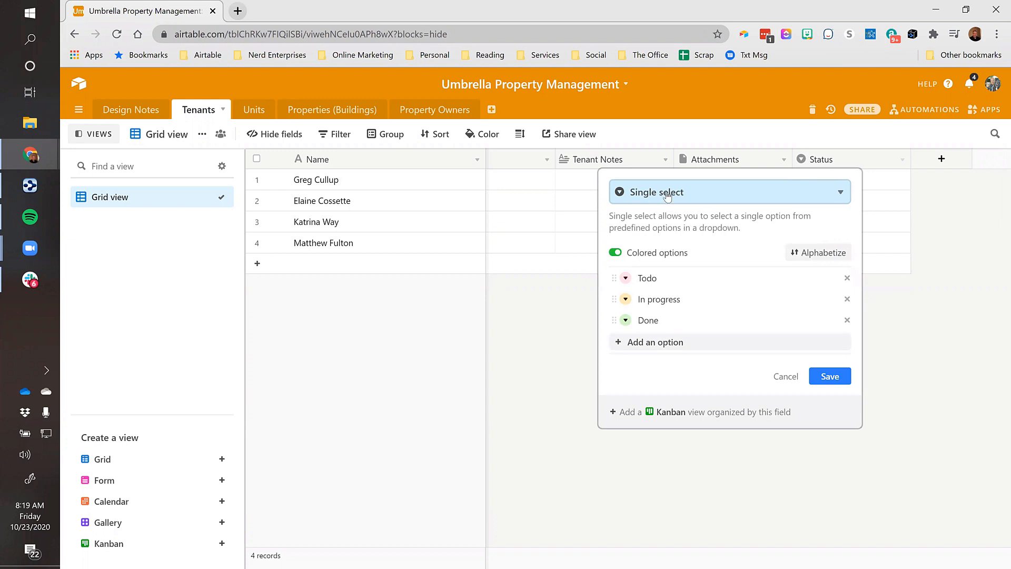
{"action": "left_click", "coordinate": [666, 278]}
{"action": "double_click", "coordinate": [666, 278]}
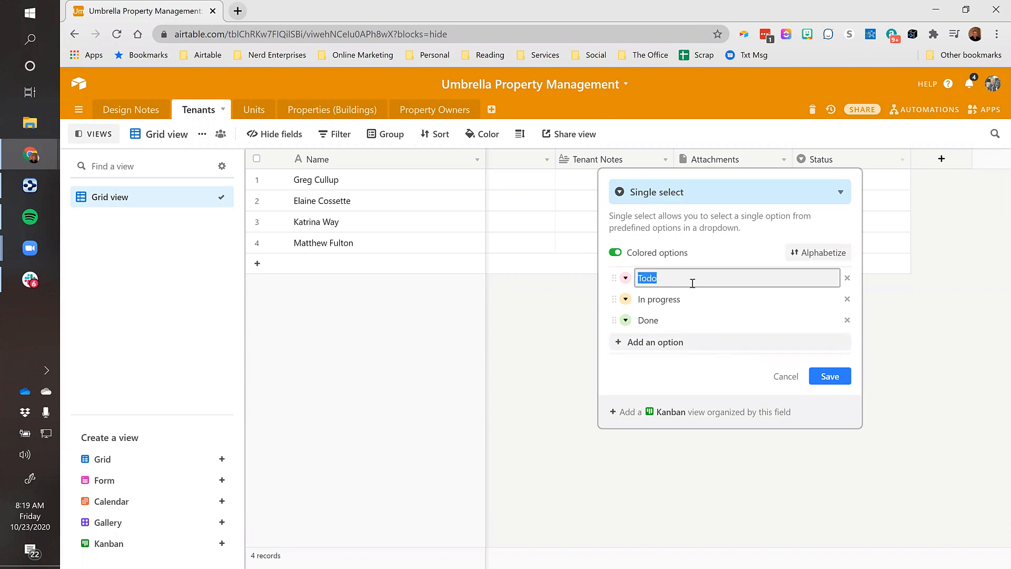
{"action": "type", "text": "Current"}
{"action": "key", "text": "Tab"}
{"action": "key", "text": "ctrl+a"}
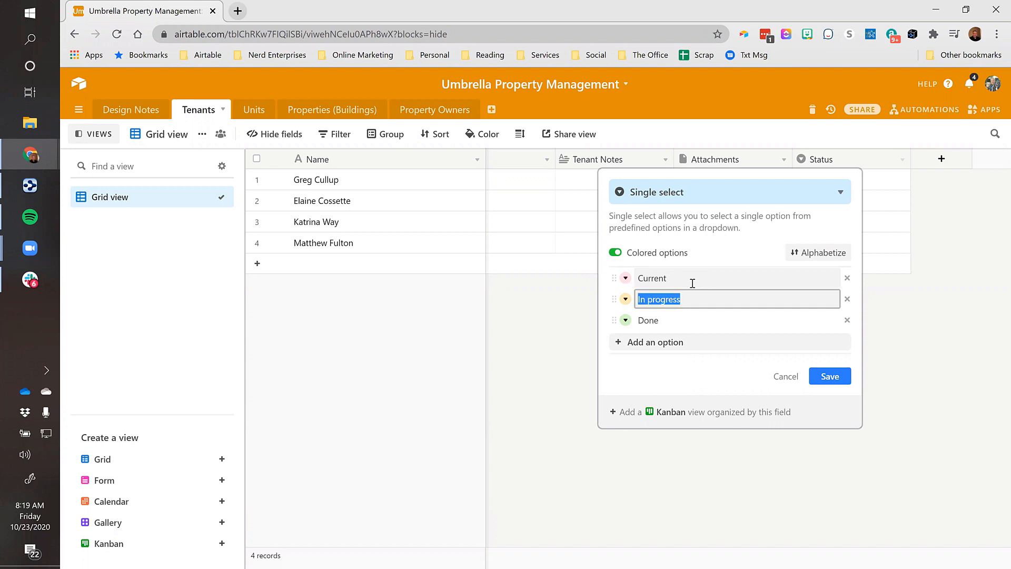
{"action": "type", "text": "Moving In"}
{"action": "key", "text": "Tab"}
{"action": "key", "text": "ctrl+a"}
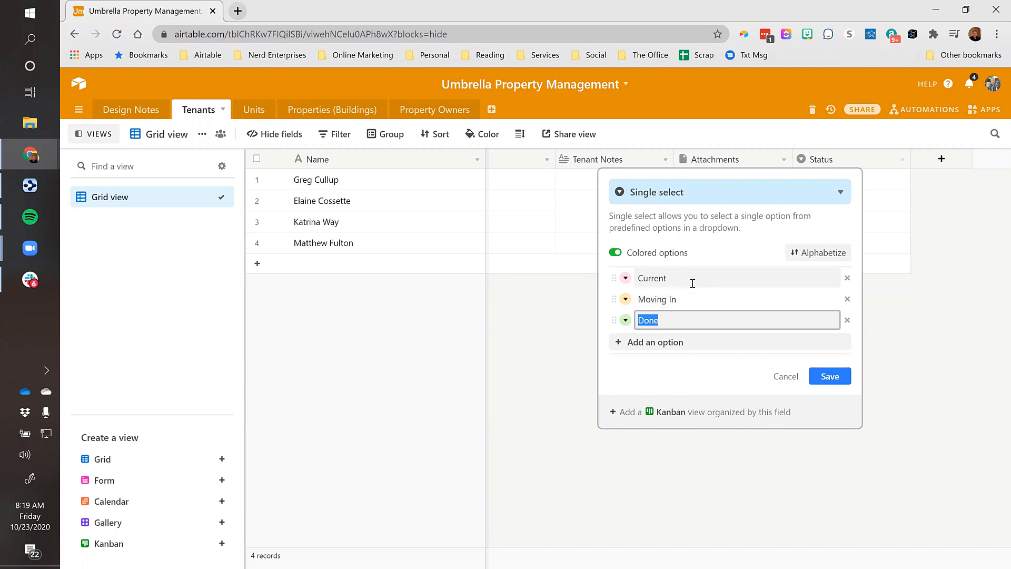
{"action": "type", "text": "Moved Out"}
{"action": "key", "text": "Return"}
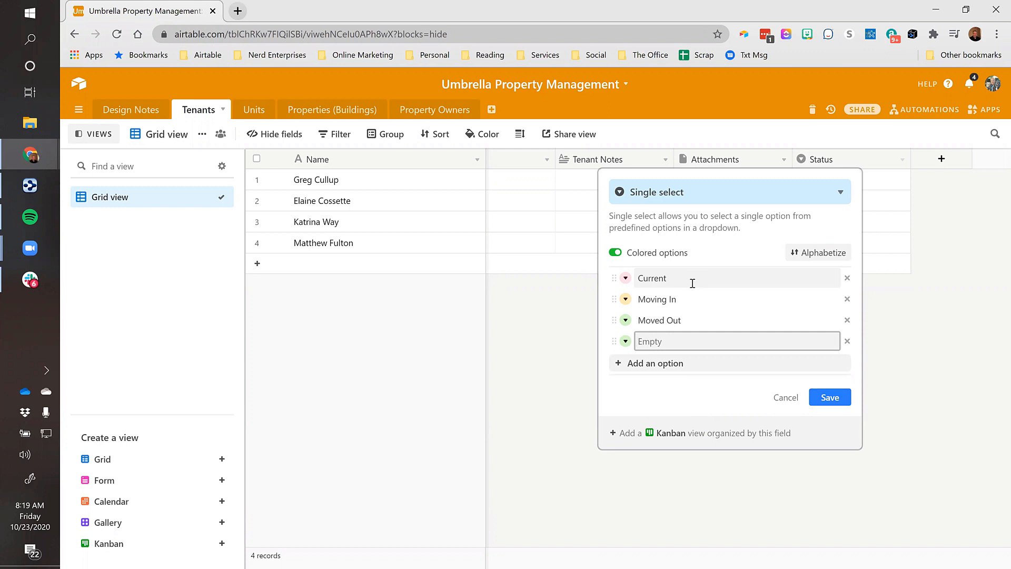
{"action": "key", "text": "BackSpace"}
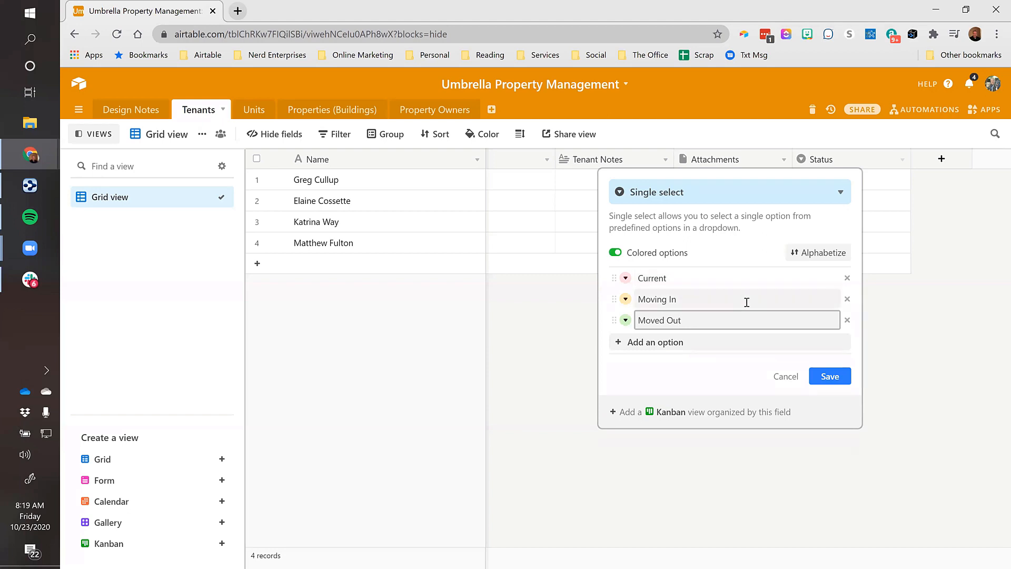
{"action": "left_click", "coordinate": [826, 375]}
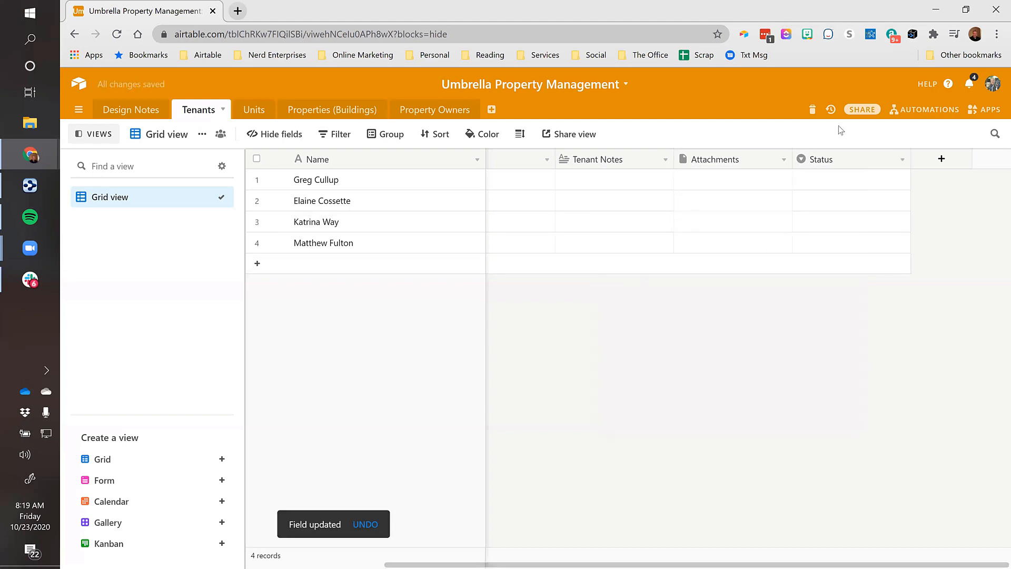
{"action": "left_click", "coordinate": [826, 180]}
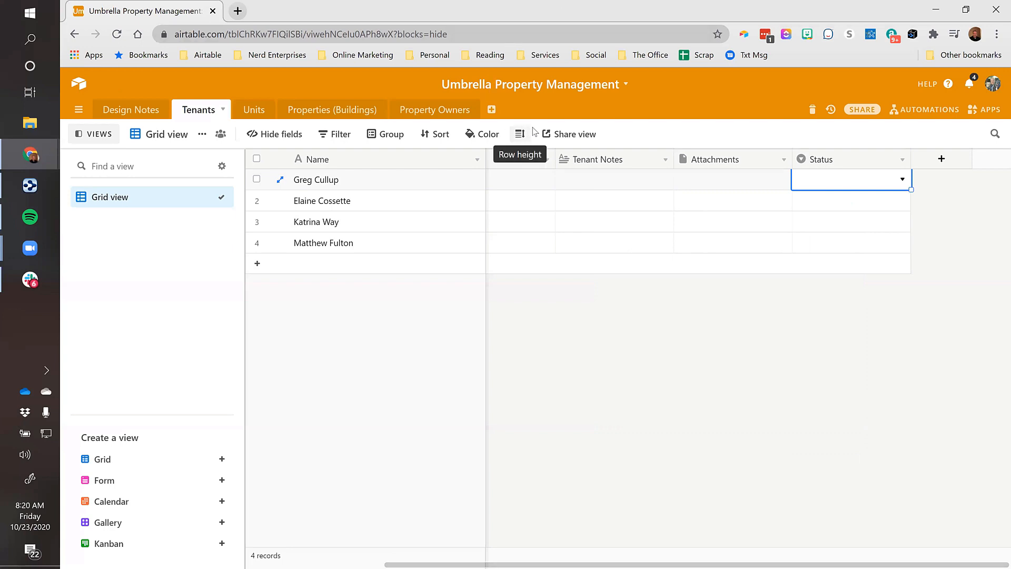
Add a final field linking to Properties (Buildings), skipping the lookup fields
{"action": "left_click", "coordinate": [581, 184]}
{"action": "key", "text": "Left"}
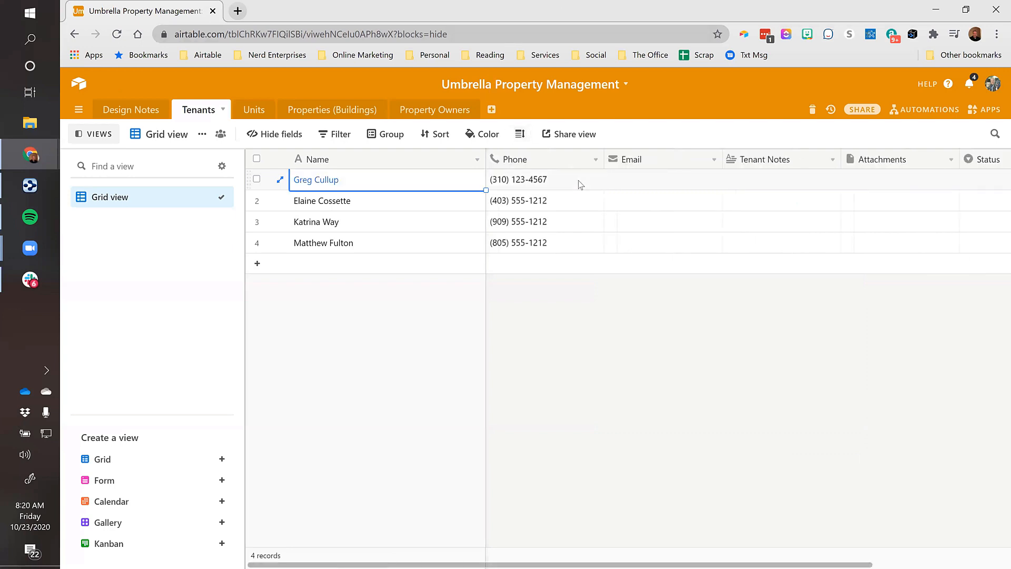
{"action": "key", "text": "Right"}
{"action": "key", "text": "Right"}
{"action": "key", "text": "Right"}
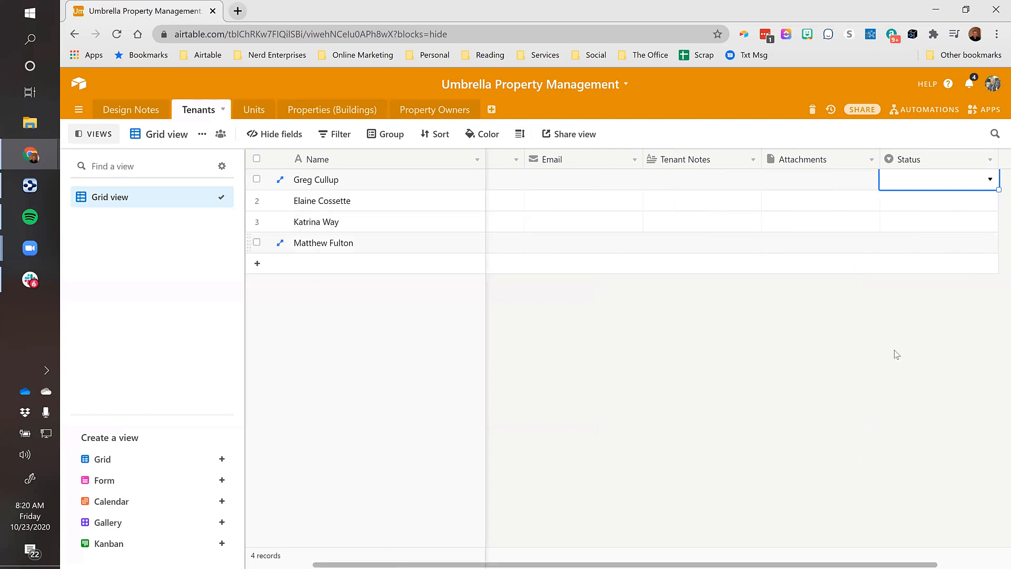
{"action": "left_click", "coordinate": [932, 556]}
{"action": "left_click_drag", "start_coordinate": [924, 562], "coordinate": [975, 562]}
{"action": "left_click", "coordinate": [968, 158]}
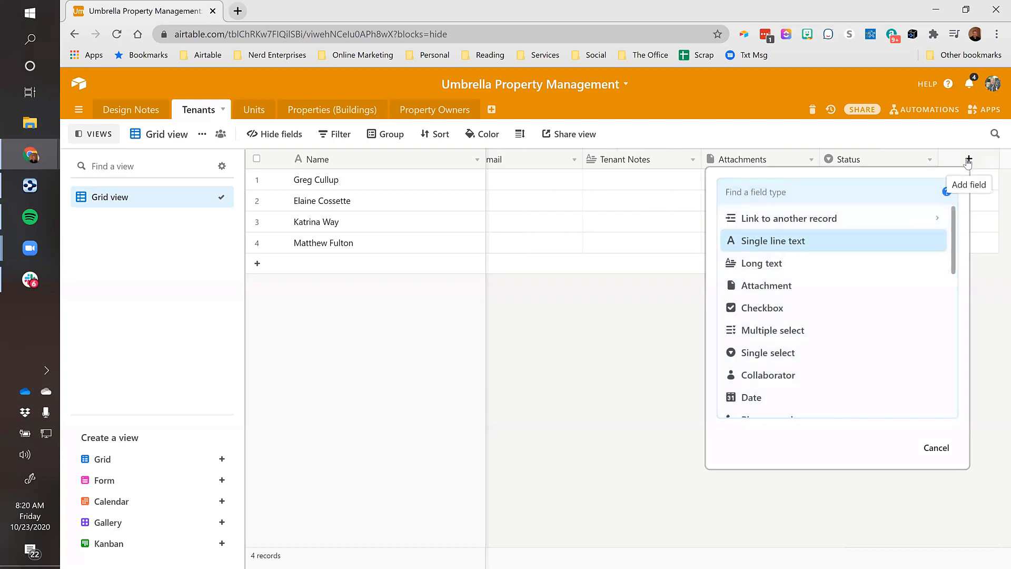
{"action": "type", "text": "Proper"}
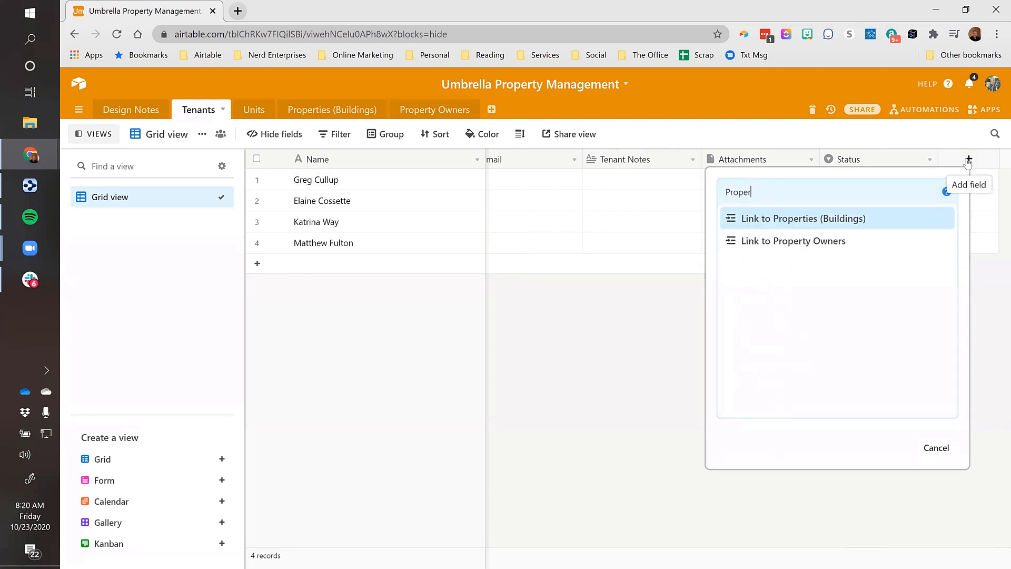
{"action": "type", "text": "ty"}
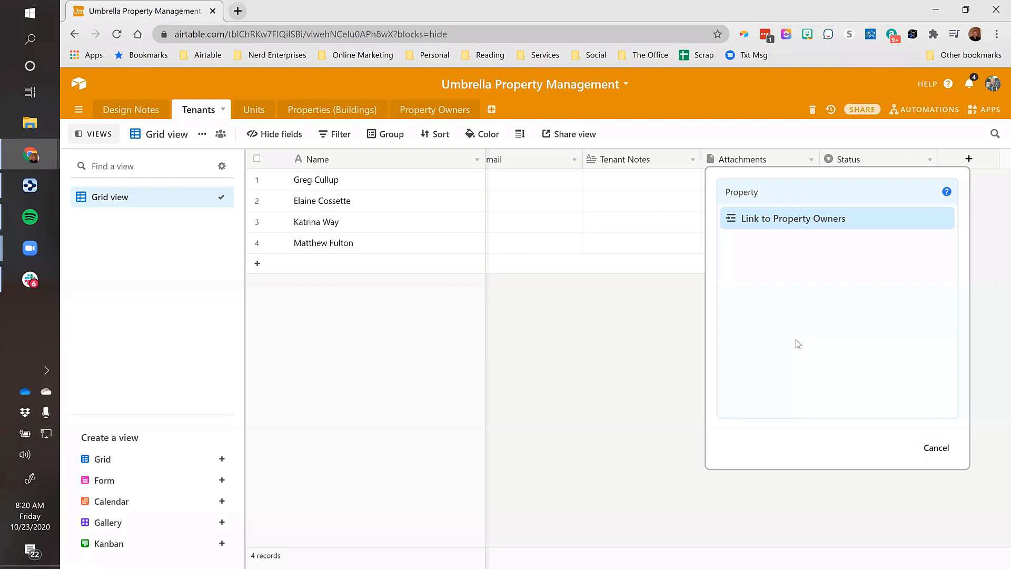
{"action": "key", "text": "BackSpace"}
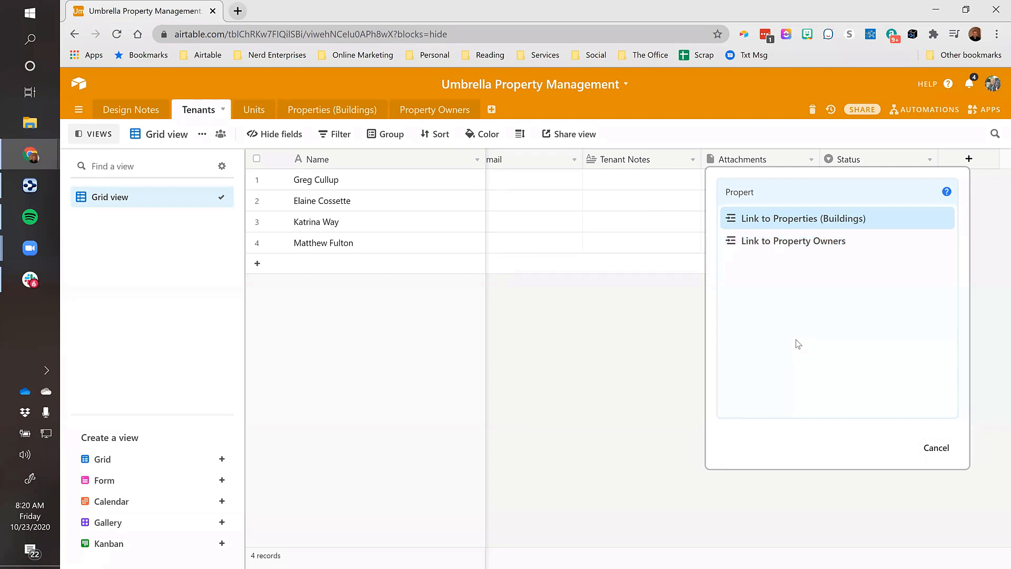
{"action": "left_click", "coordinate": [795, 222]}
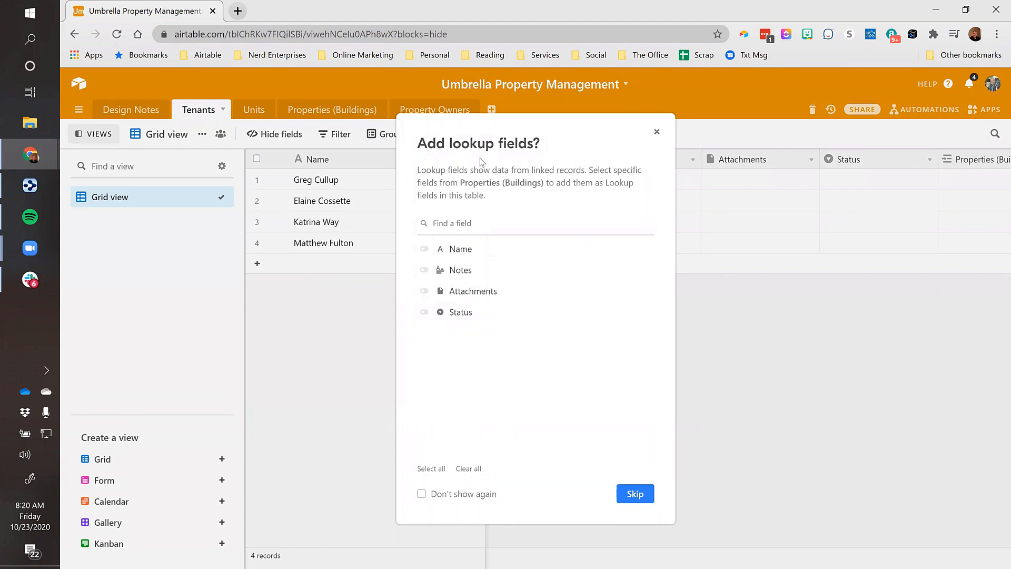
{"action": "left_click", "coordinate": [634, 498]}
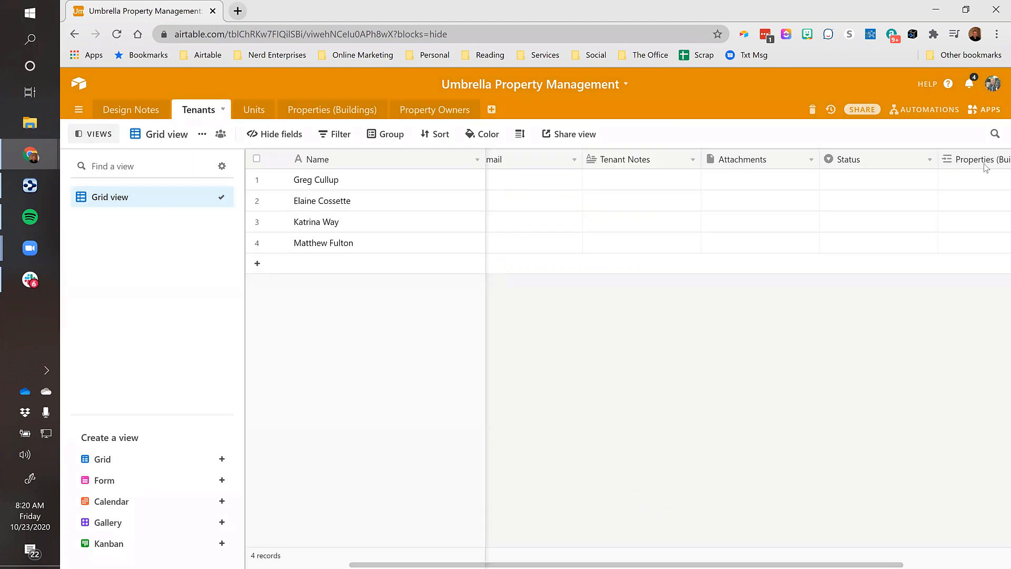
{"action": "left_click", "coordinate": [961, 184]}
{"action": "key", "text": "Left"}
{"action": "key", "text": "Right"}
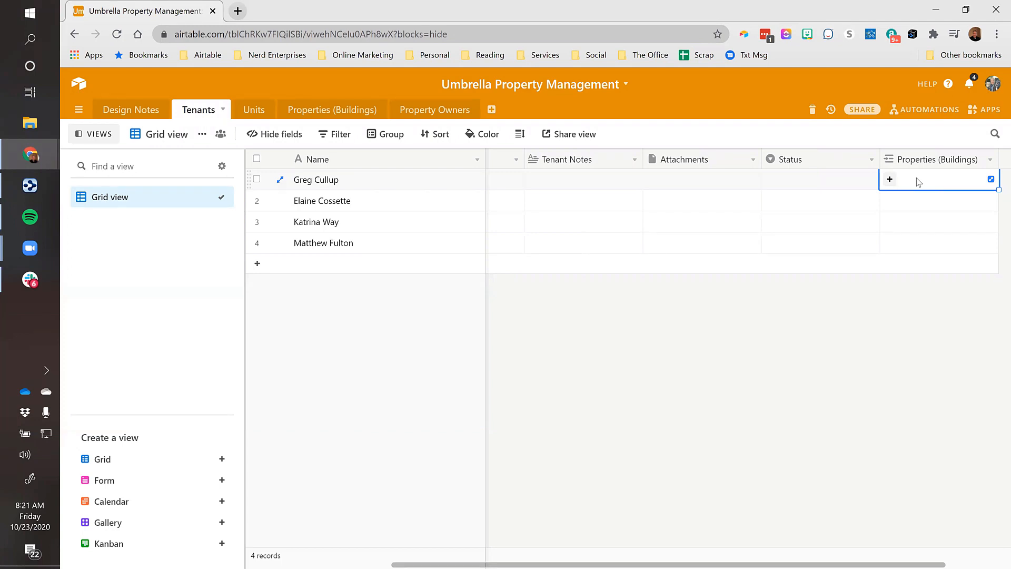
{"action": "left_click_drag", "start_coordinate": [938, 557], "coordinate": [996, 556]}
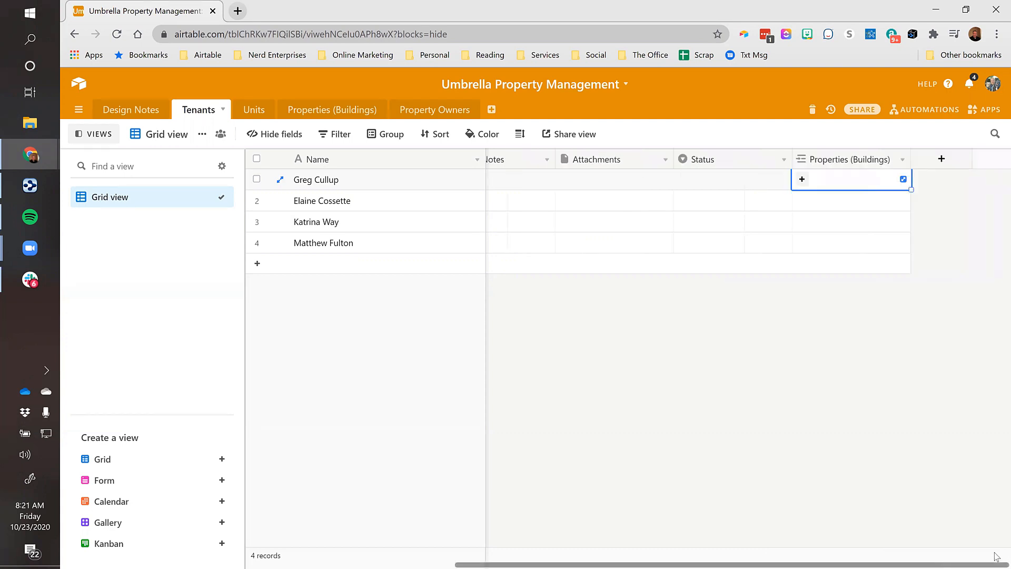
{"action": "left_click", "coordinate": [802, 179]}
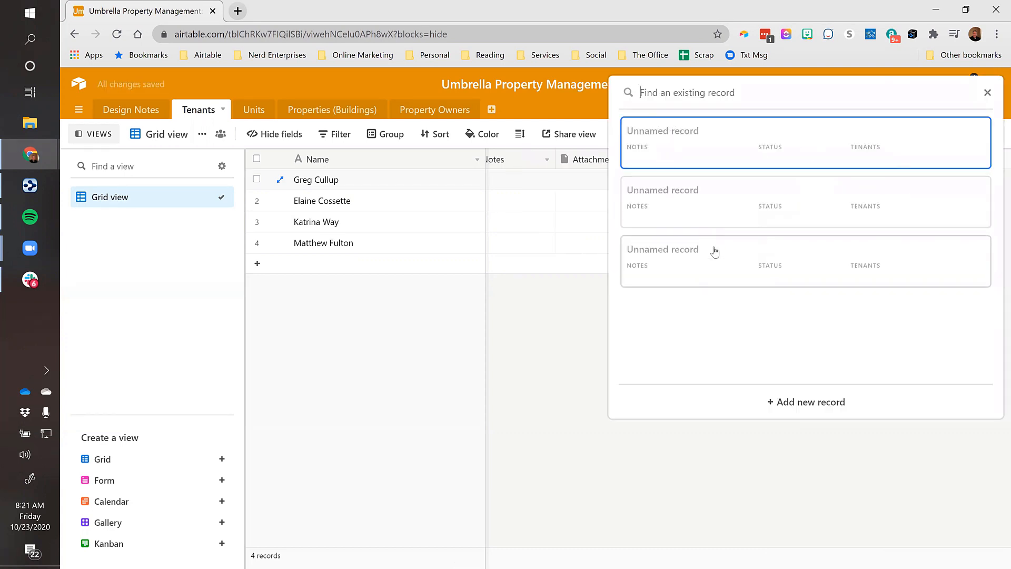
{"action": "left_click", "coordinate": [564, 332]}
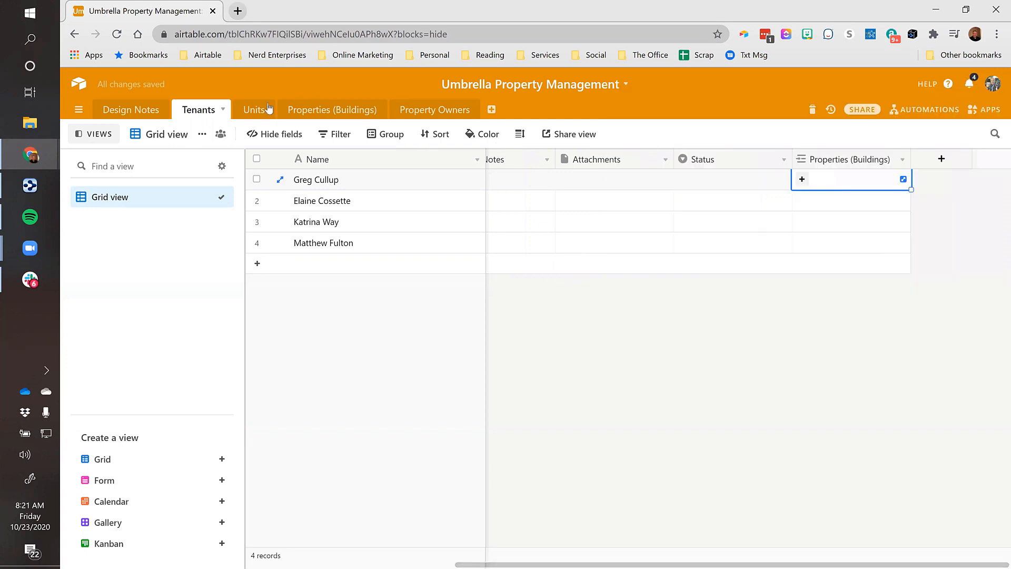
Delete the three blank records from the Properties (Buildings) table
{"action": "left_click", "coordinate": [318, 111]}
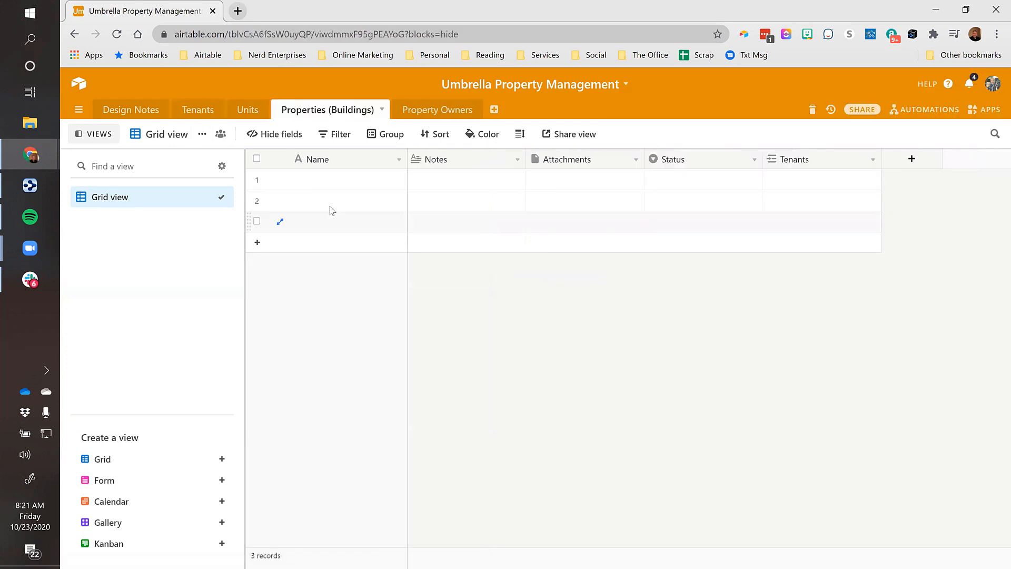
{"action": "left_click_drag", "start_coordinate": [330, 185], "coordinate": [334, 223]}
{"action": "right_click", "coordinate": [342, 221]}
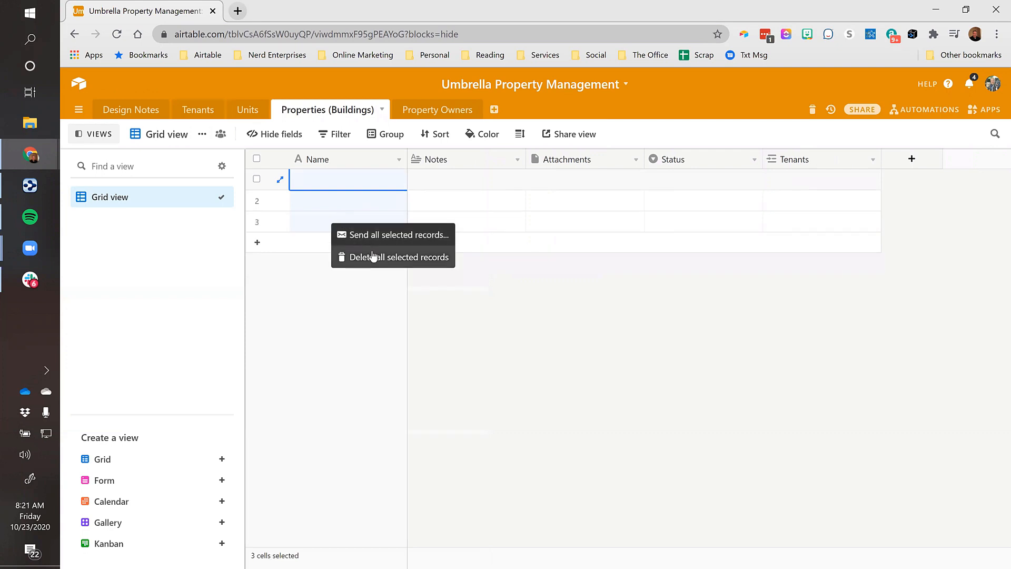
{"action": "left_click", "coordinate": [373, 257]}
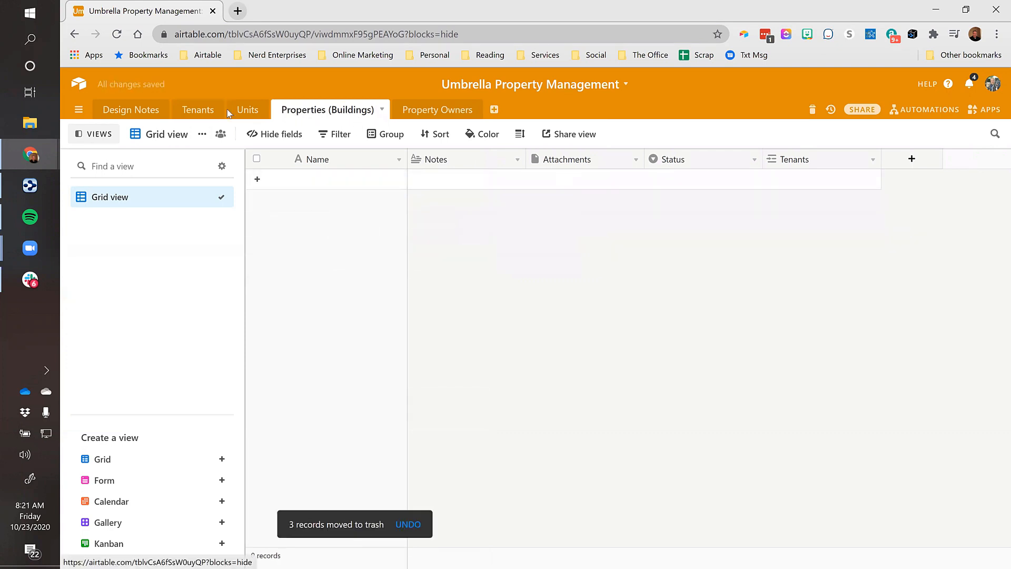
Check the first tenant's Properties (Buildings) link cell, then return to the empty Properties table
{"action": "left_click", "coordinate": [199, 109]}
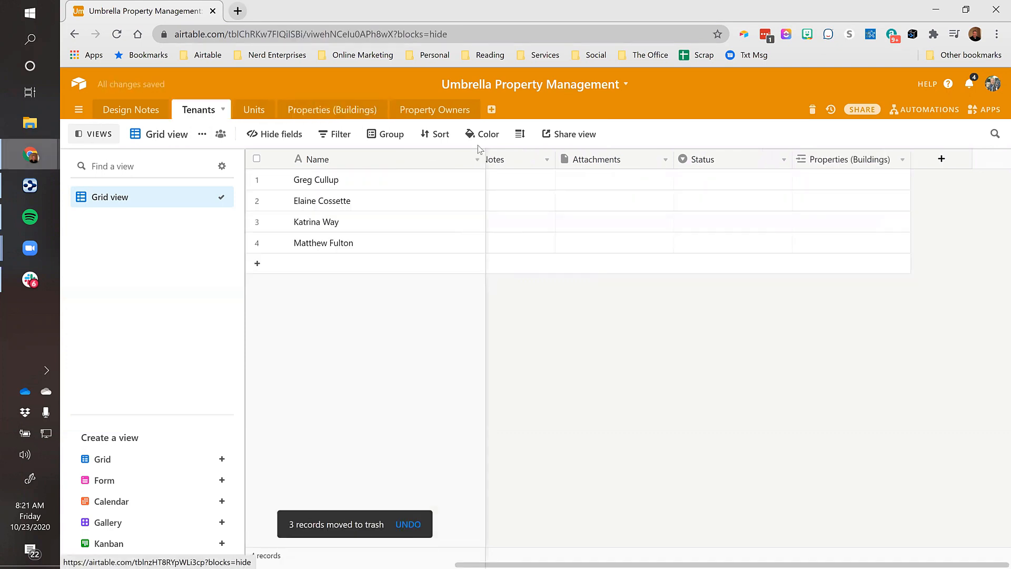
{"action": "left_click", "coordinate": [296, 112]}
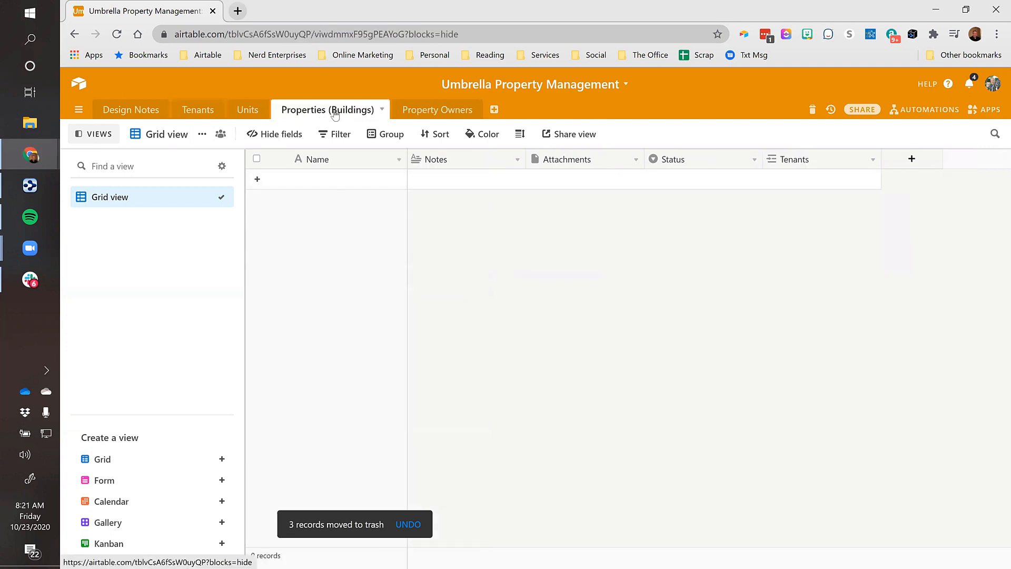
{"action": "left_click", "coordinate": [199, 109]}
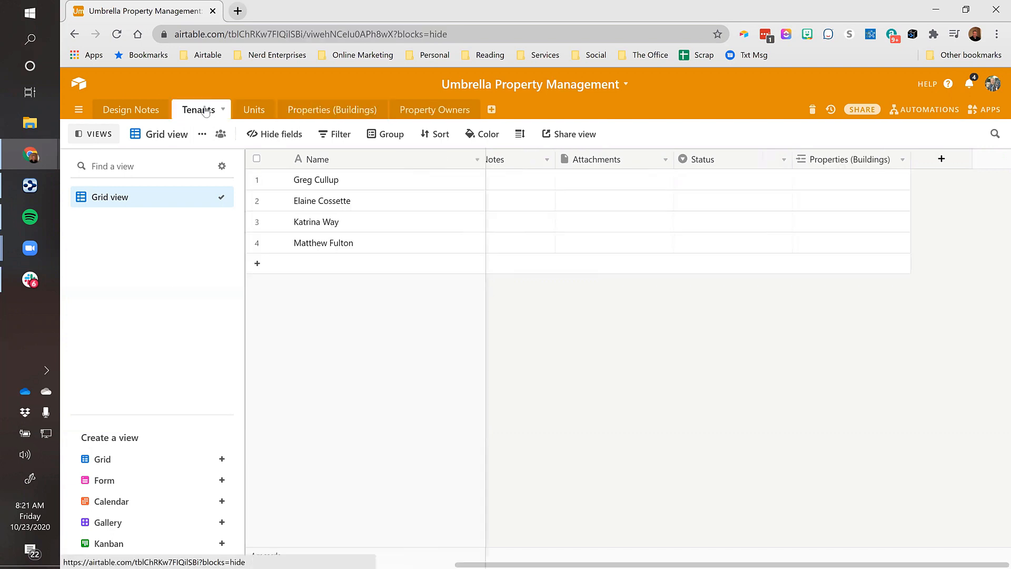
{"action": "left_click", "coordinate": [821, 180]}
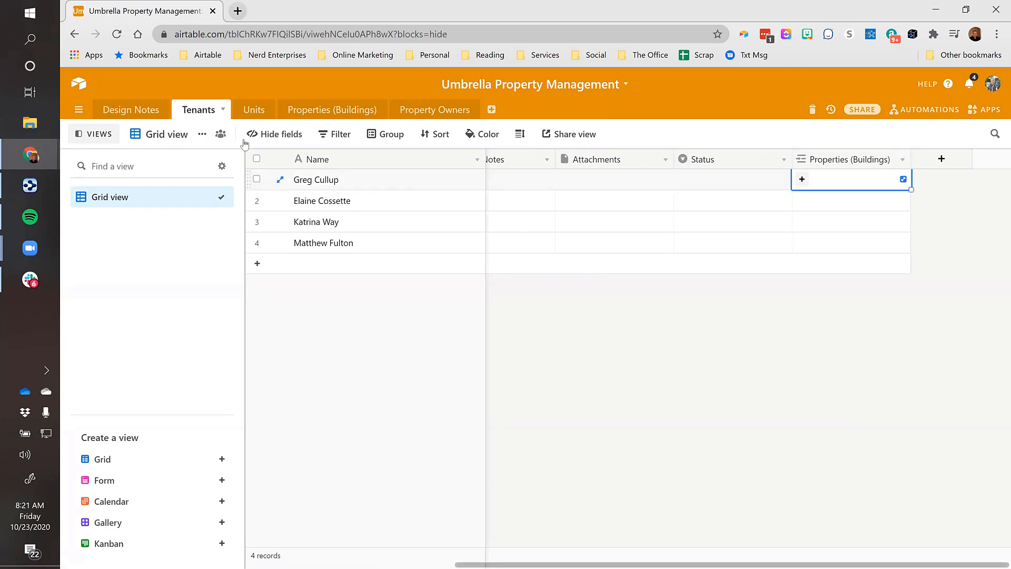
{"action": "left_click", "coordinate": [801, 179]}
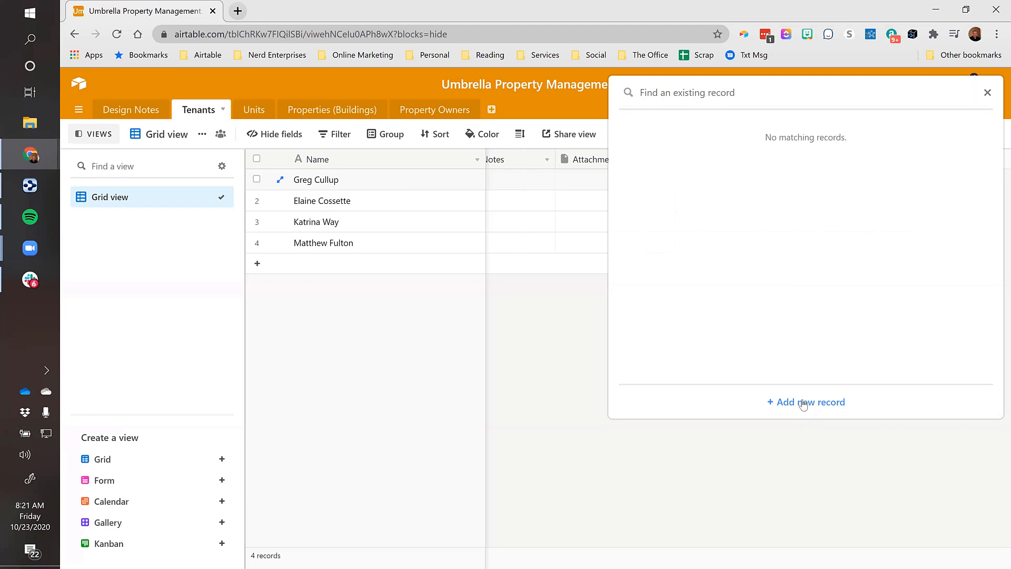
{"action": "left_click", "coordinate": [342, 113]}
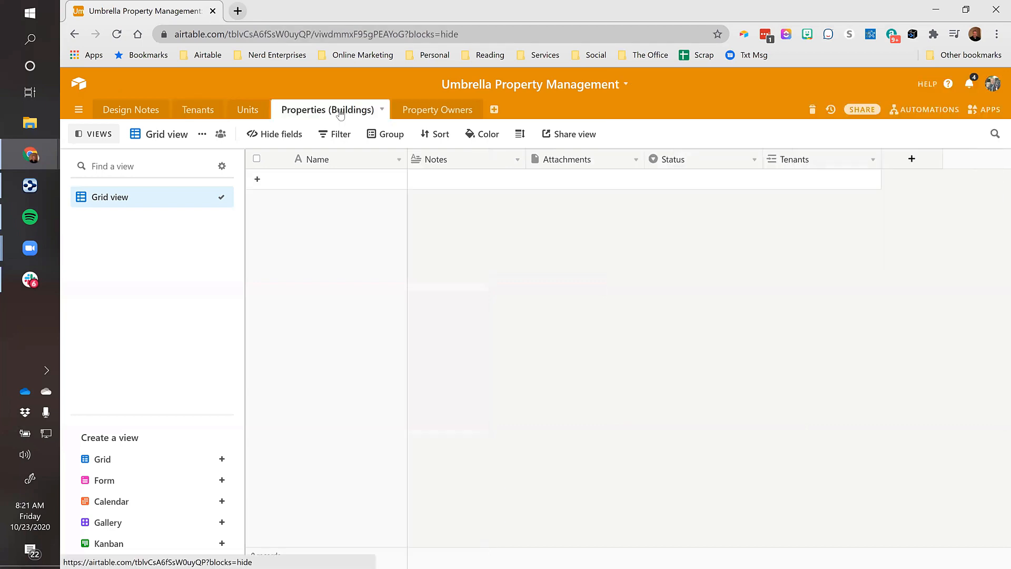
Add a first building record, 111 East Mars Ave, widening the Name column
{"action": "left_click", "coordinate": [257, 180]}
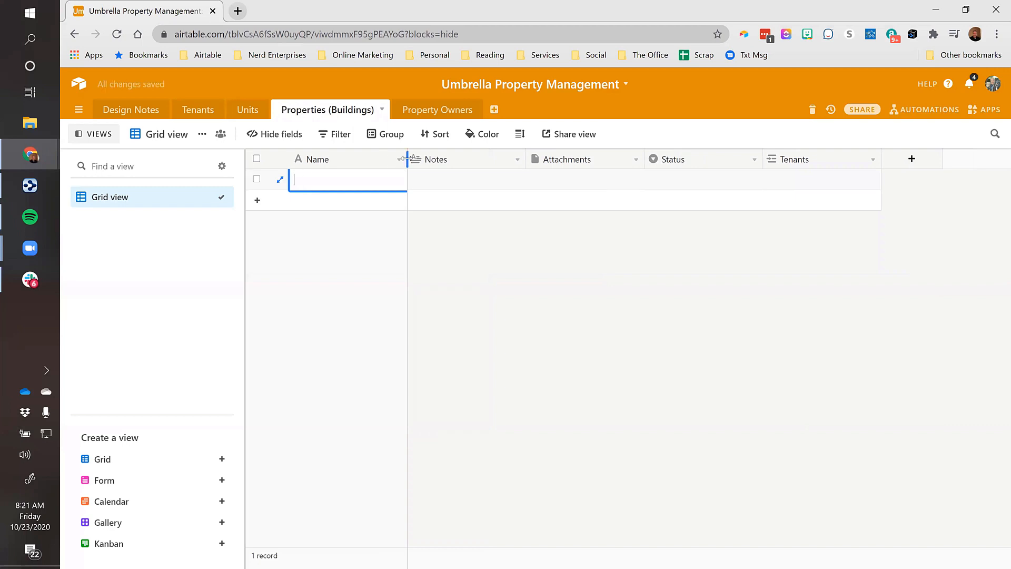
{"action": "left_click_drag", "start_coordinate": [407, 158], "coordinate": [453, 158]}
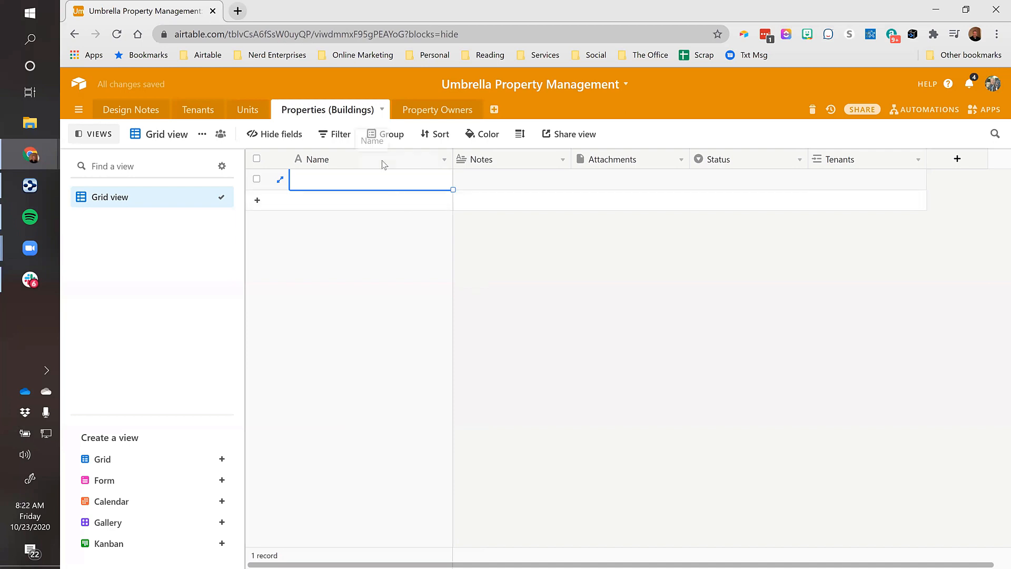
{"action": "type", "text": "111 East Mars Ave"}
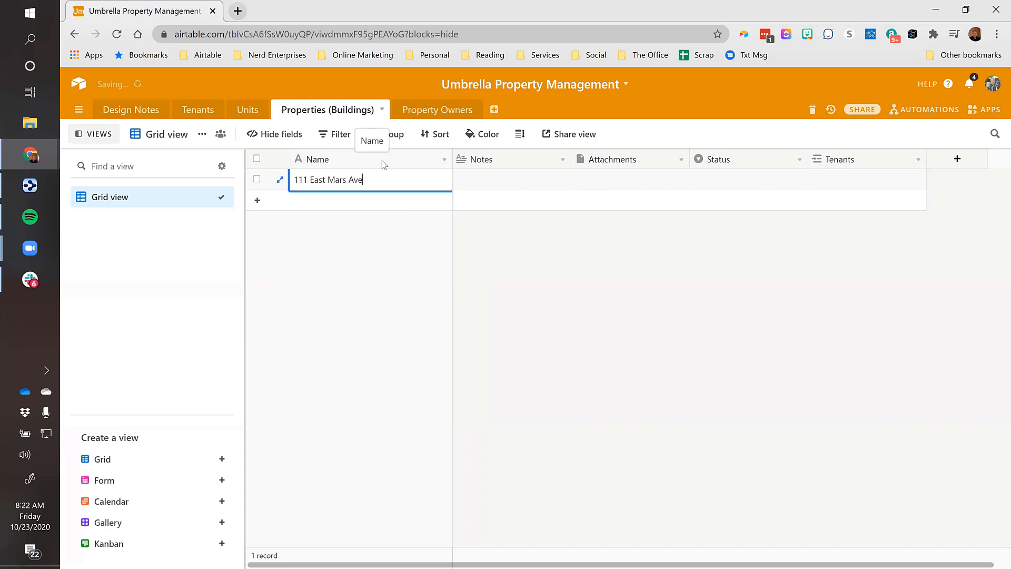
{"action": "key", "text": "Tab"}
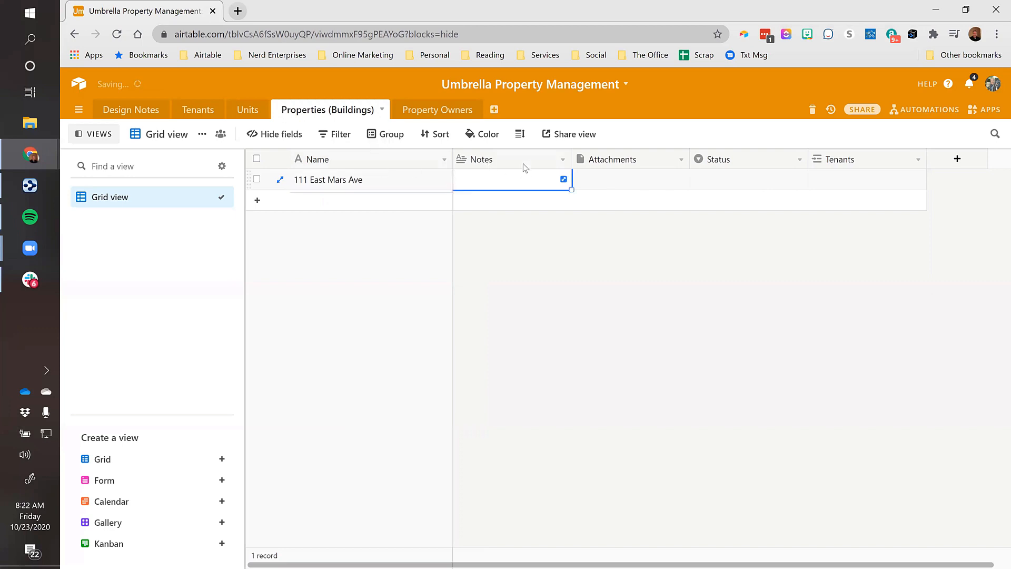
Rename the primary Name field to Property Address
{"action": "double_click", "coordinate": [359, 159]}
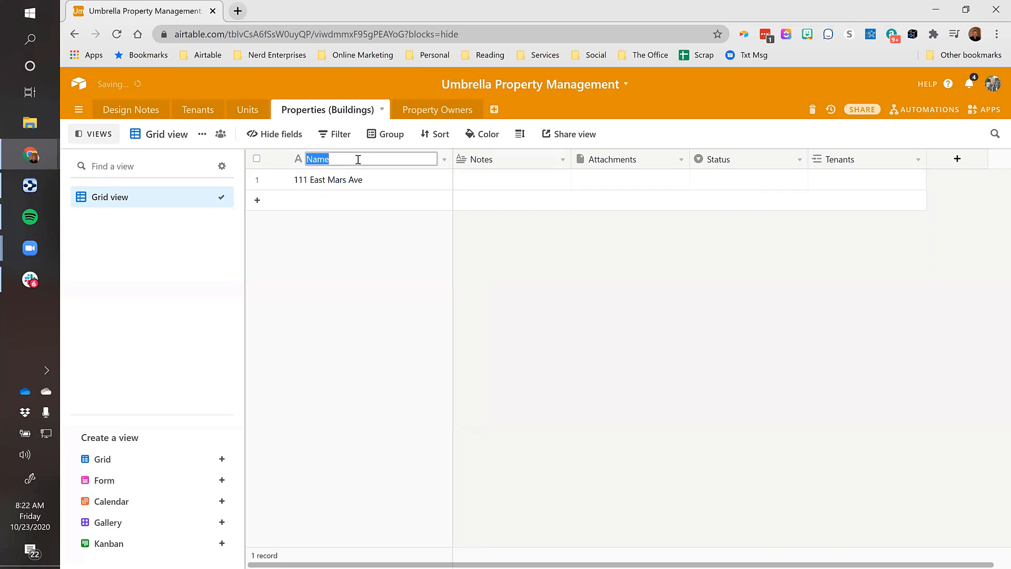
{"action": "type", "text": "Property Address"}
{"action": "key", "text": "Return"}
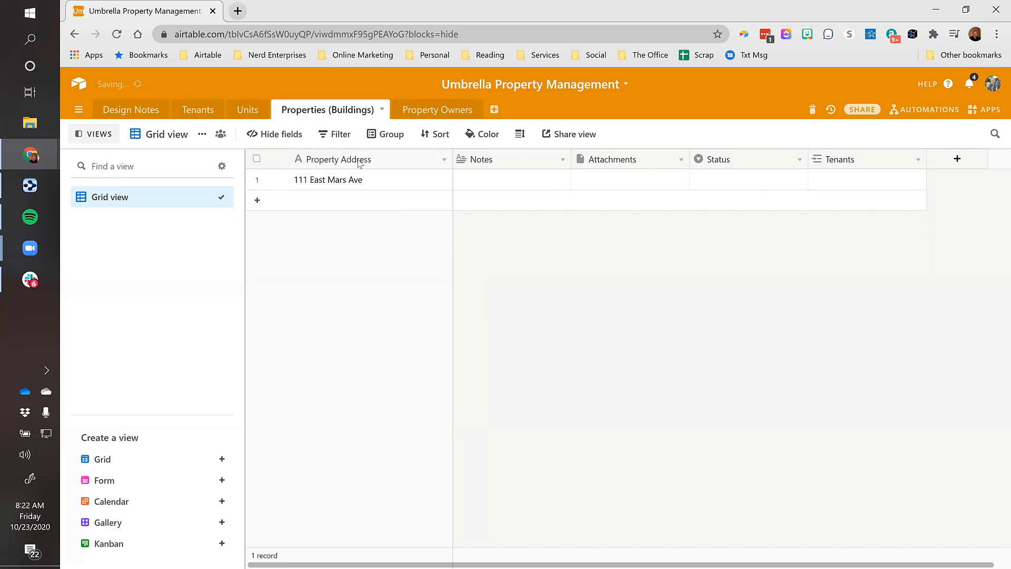
{"action": "left_click", "coordinate": [372, 180]}
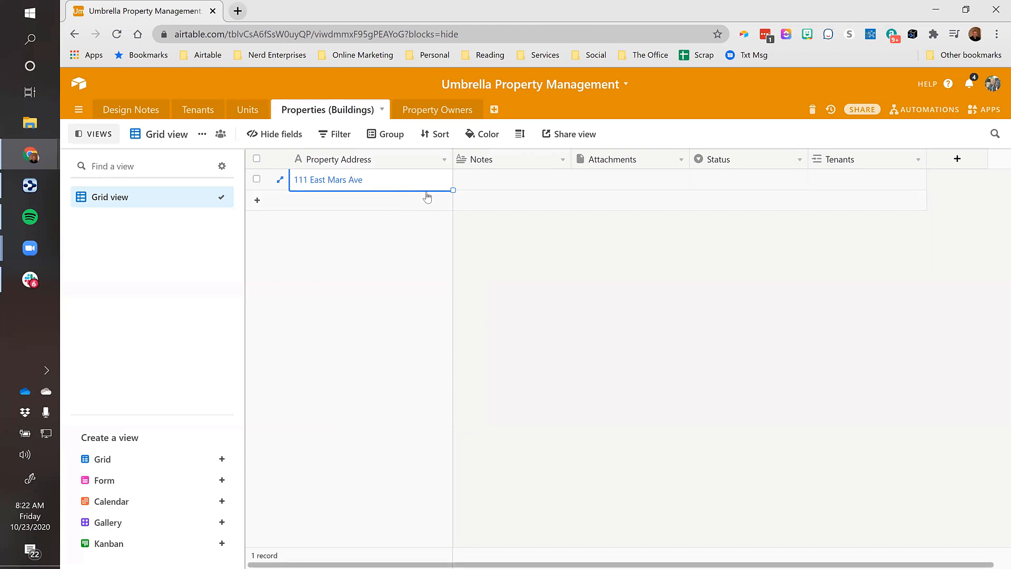
{"action": "left_click", "coordinate": [957, 159]}
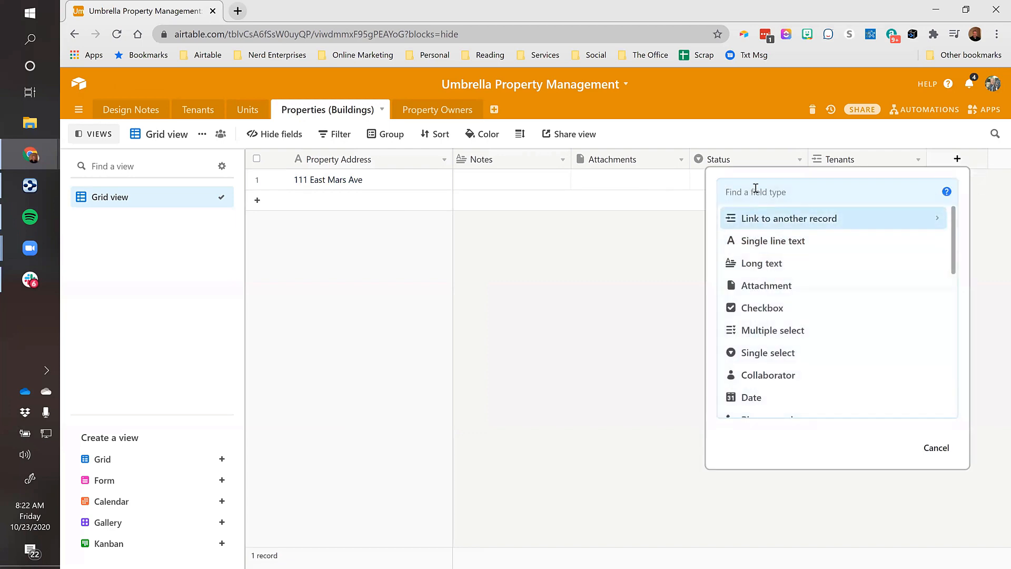
Add a single-line text City field and duplicate it as State
{"action": "left_click", "coordinate": [758, 240]}
{"action": "type", "text": "City"}
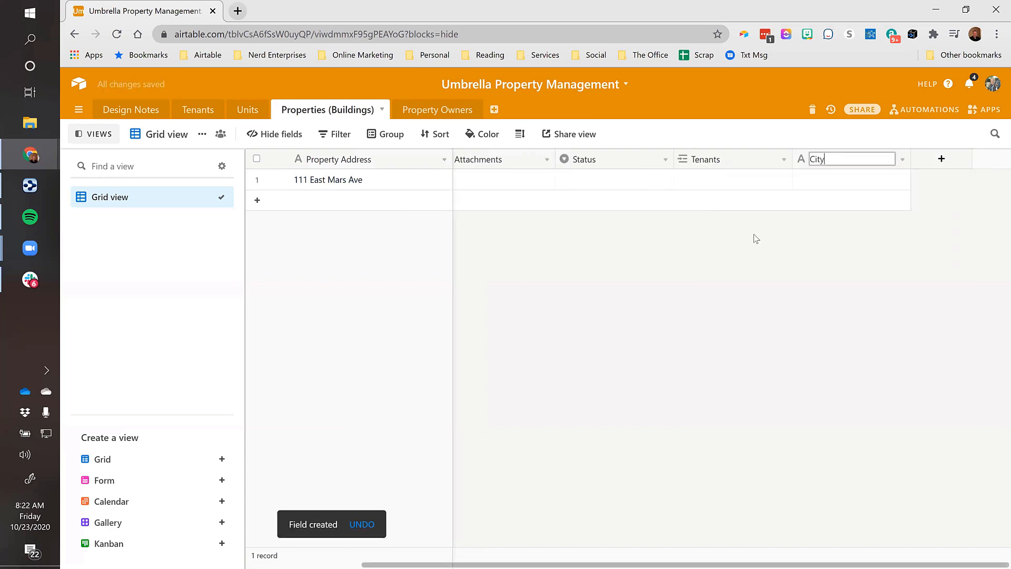
{"action": "key", "text": "Return"}
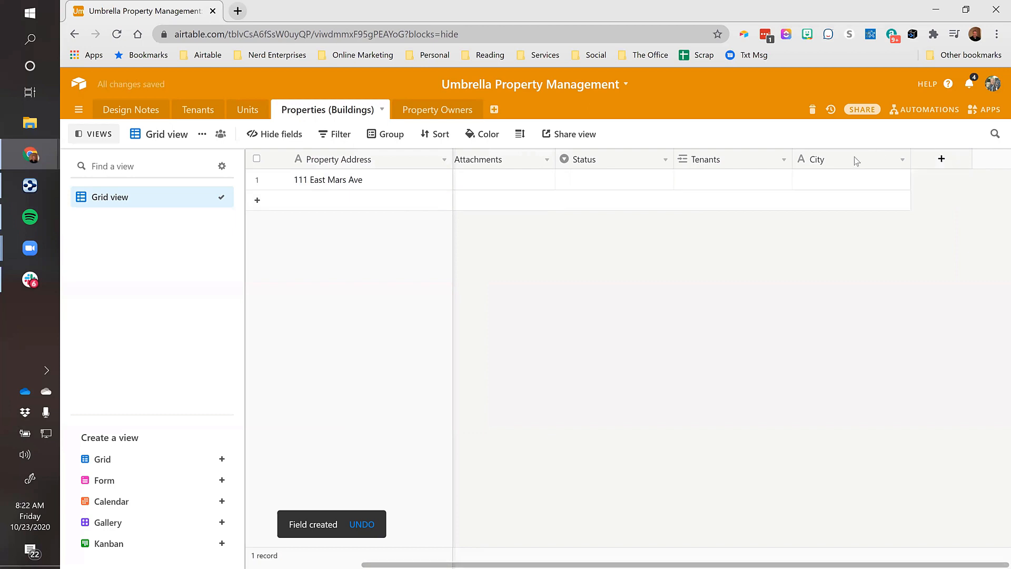
{"action": "right_click", "coordinate": [853, 157]}
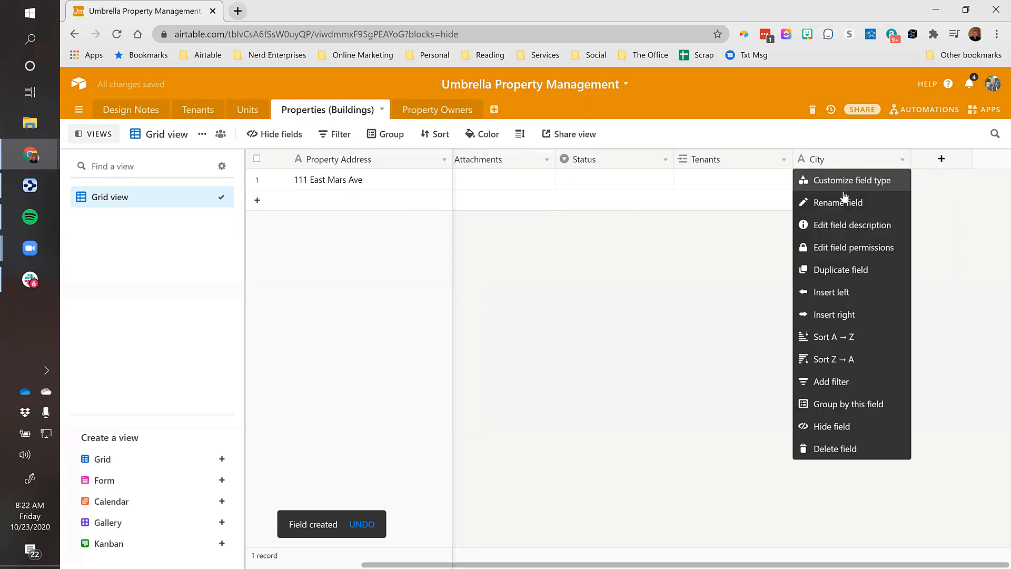
{"action": "left_click", "coordinate": [830, 271]}
{"action": "double_click", "coordinate": [951, 164]}
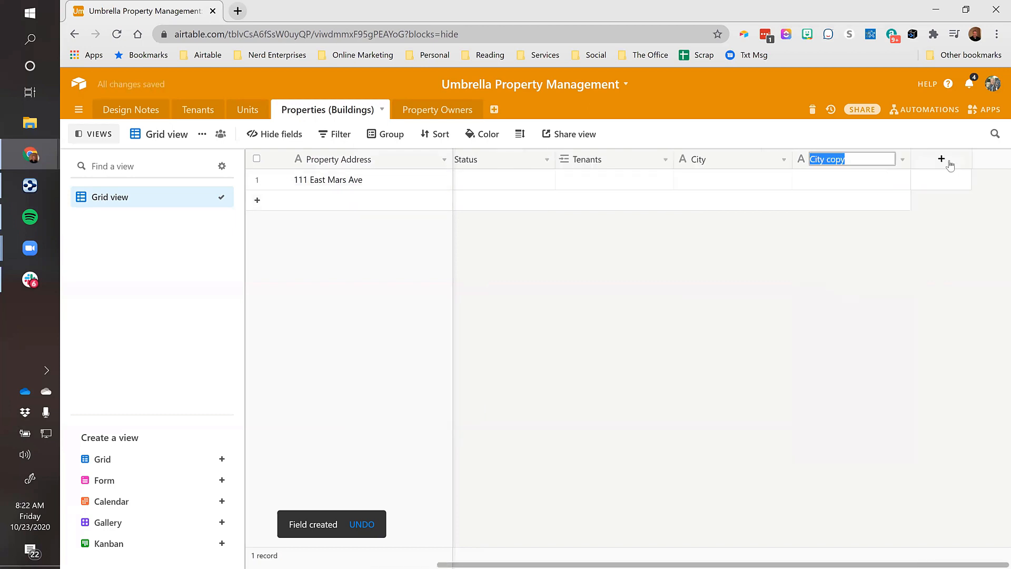
{"action": "type", "text": "State"}
{"action": "key", "text": "Return"}
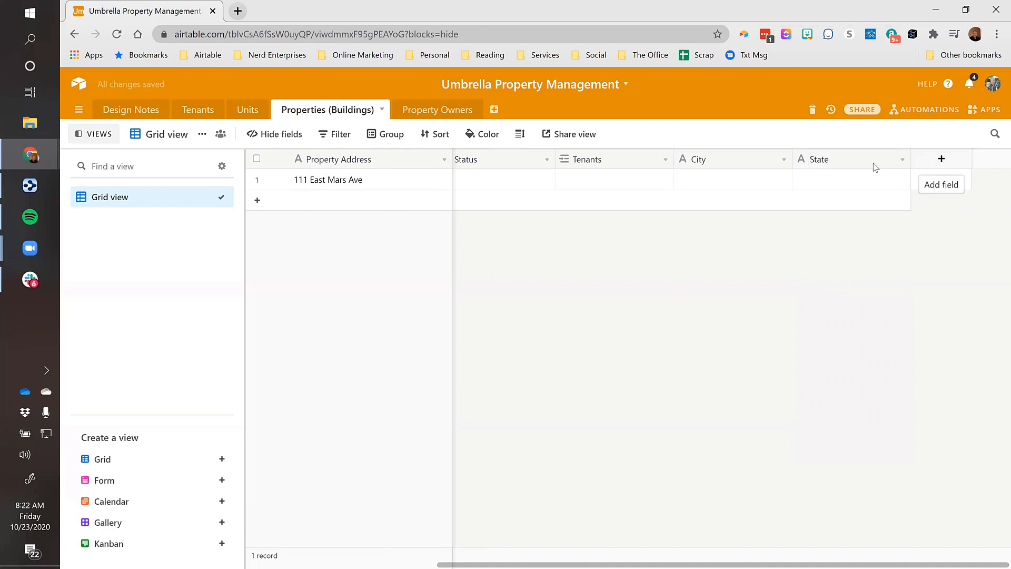
Duplicate the State field as a Zip field
{"action": "right_click", "coordinate": [874, 165]}
{"action": "left_click", "coordinate": [852, 270]}
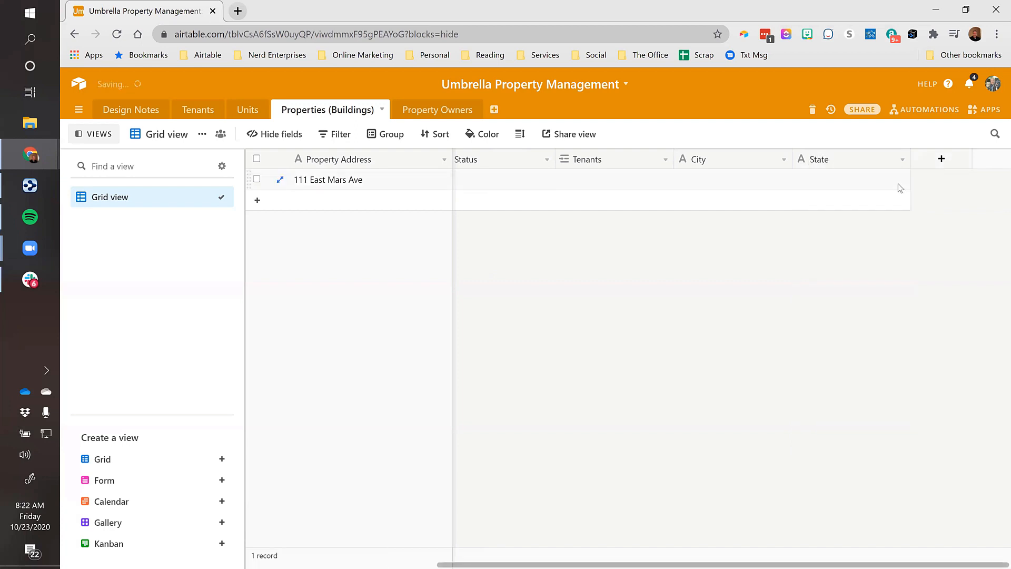
{"action": "double_click", "coordinate": [931, 165]}
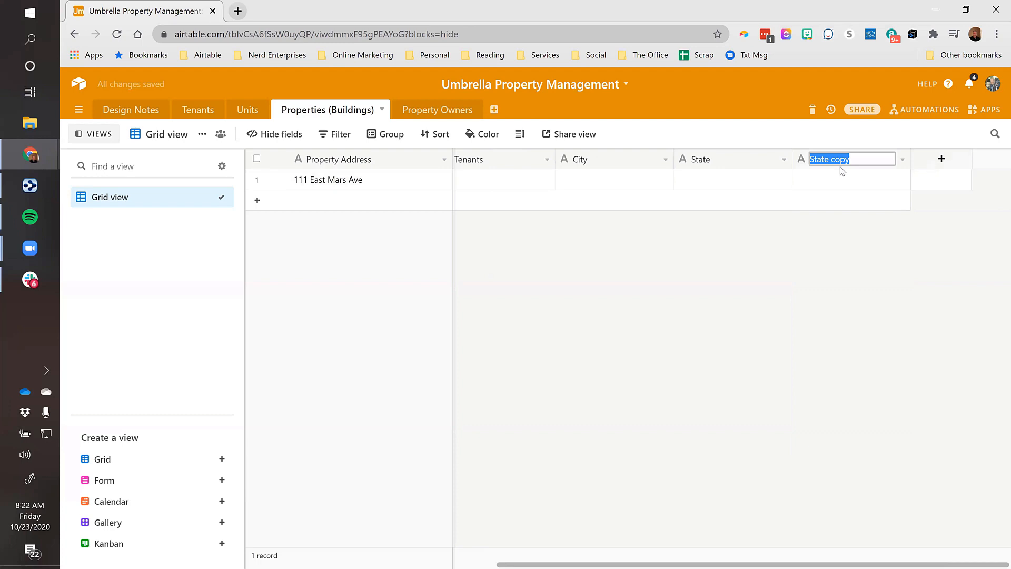
{"action": "type", "text": "Zip"}
{"action": "key", "text": "Return"}
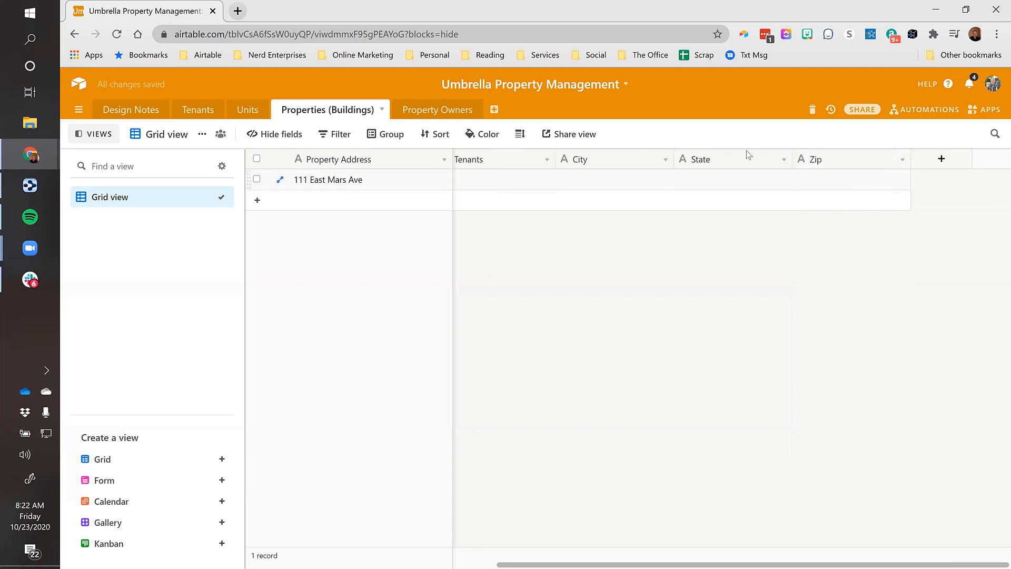
{"action": "left_click", "coordinate": [411, 180]}
{"action": "key", "text": "Tab"}
{"action": "key", "text": "Tab"}
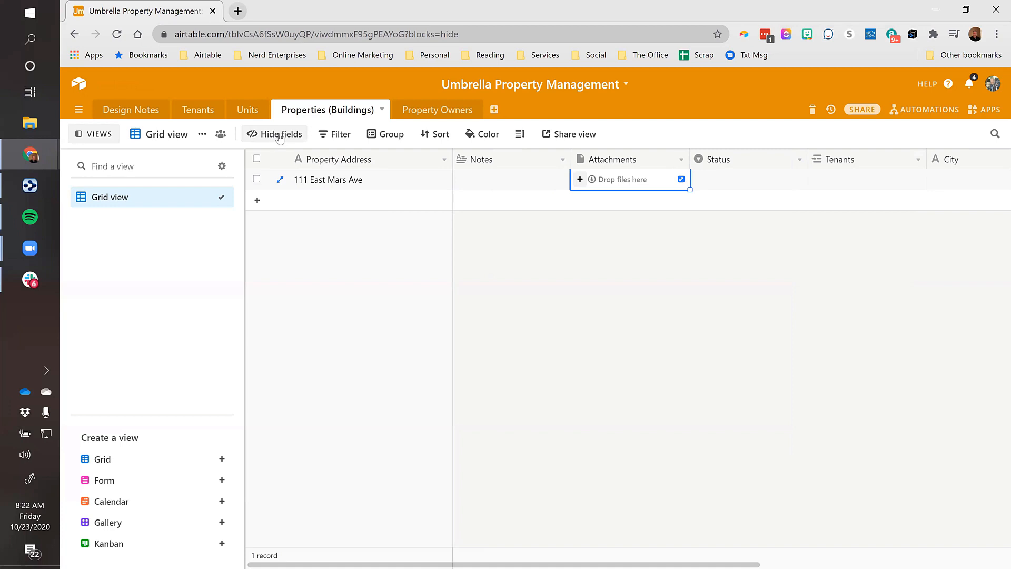
Move Status and Tenants to the end of the field order, after City, State and Zip
{"action": "left_click", "coordinate": [280, 136]}
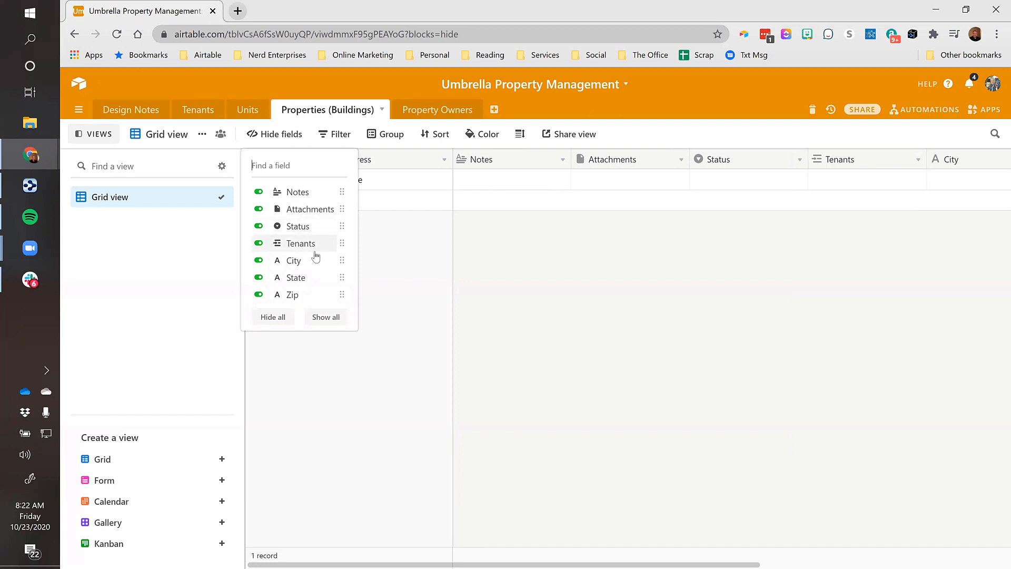
{"action": "left_click_drag", "start_coordinate": [335, 232], "coordinate": [329, 290]}
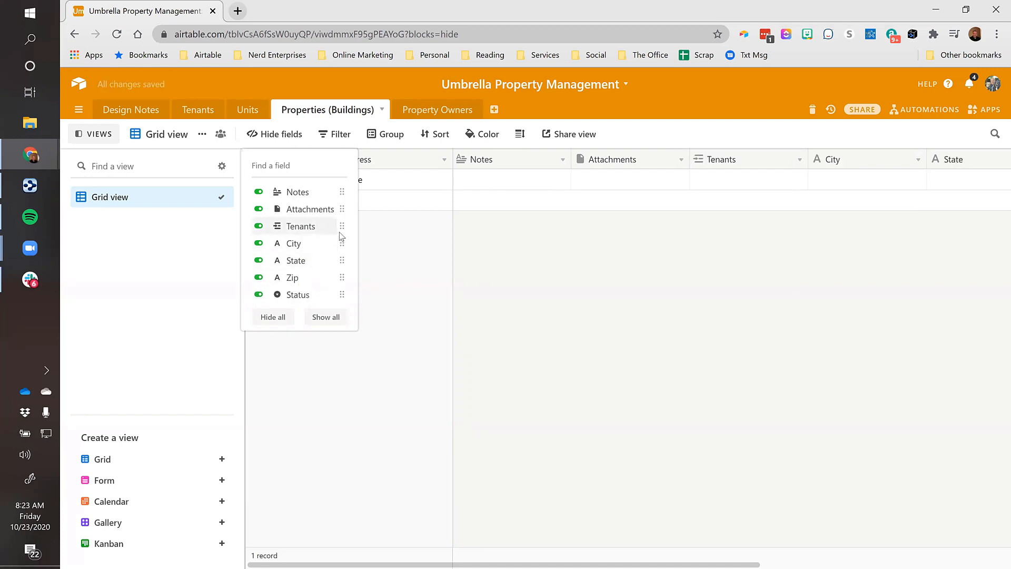
{"action": "left_click_drag", "start_coordinate": [331, 227], "coordinate": [326, 294]}
{"action": "left_click", "coordinate": [511, 200]}
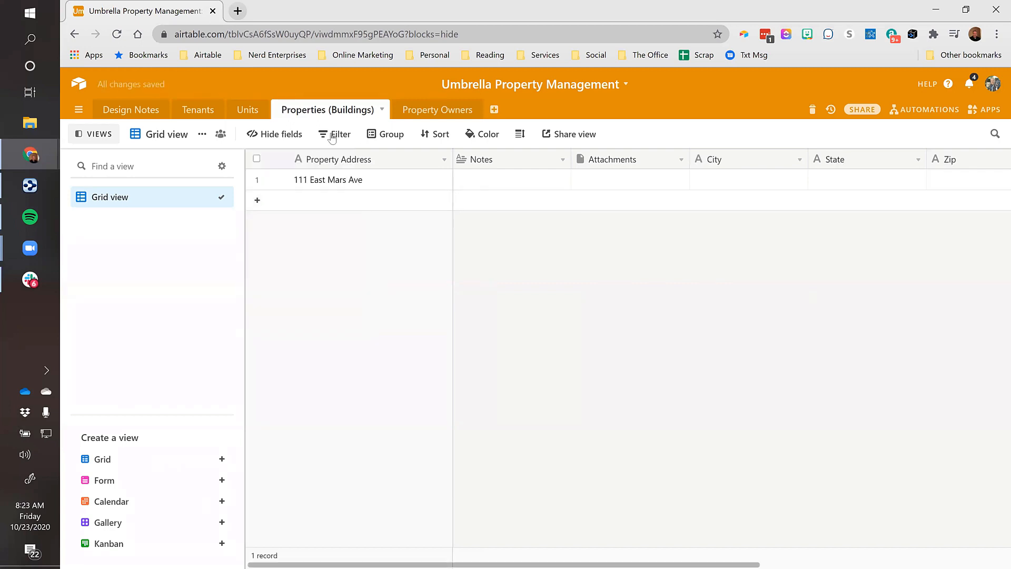
Check the first tenant's linked property cell, then return to Properties (Buildings)
{"action": "left_click", "coordinate": [198, 111]}
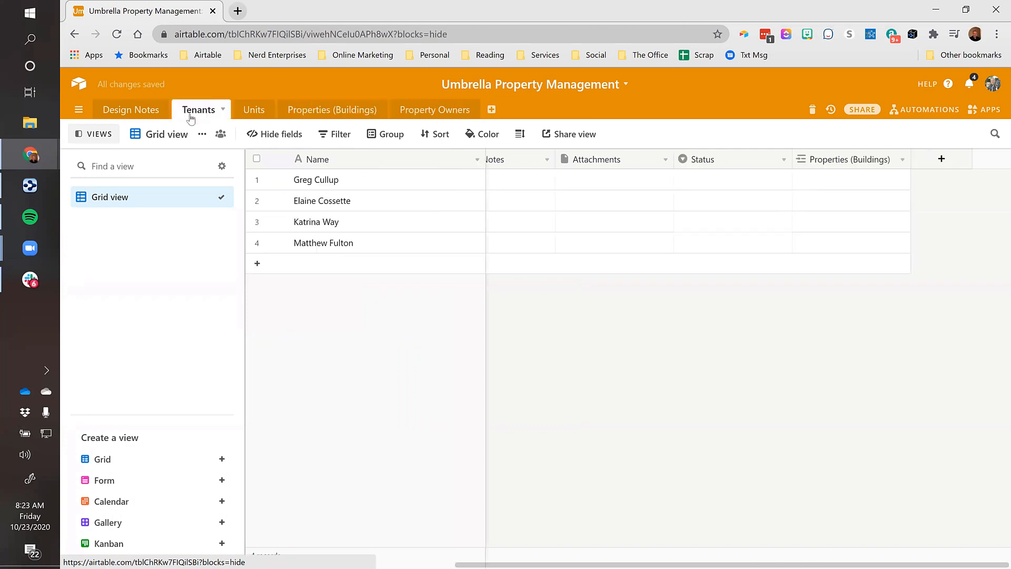
{"action": "left_click", "coordinate": [799, 186]}
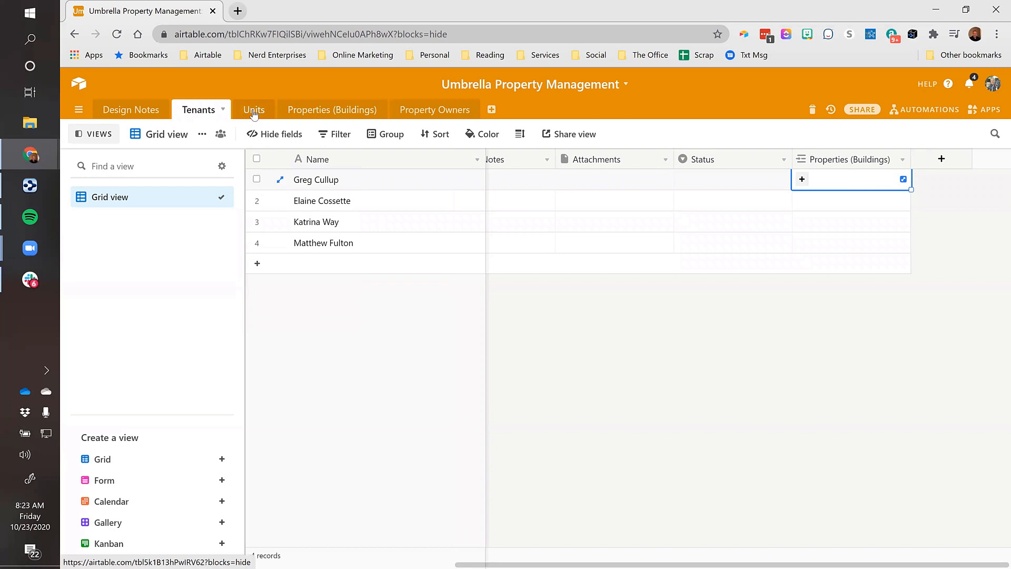
{"action": "left_click", "coordinate": [302, 116]}
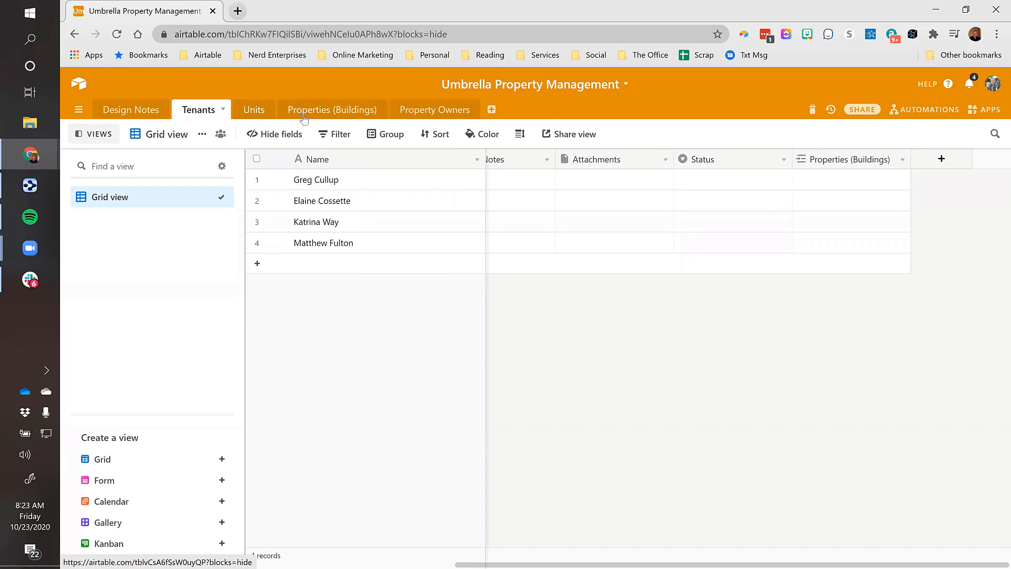
Move Notes and Attachments below Status in the field order
{"action": "left_click", "coordinate": [508, 178]}
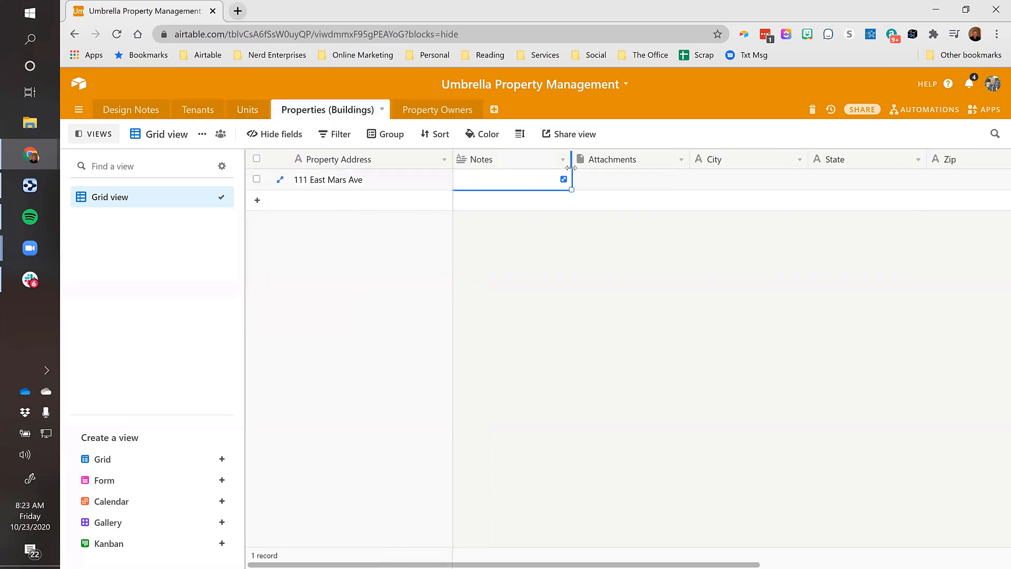
{"action": "left_click", "coordinate": [377, 184]}
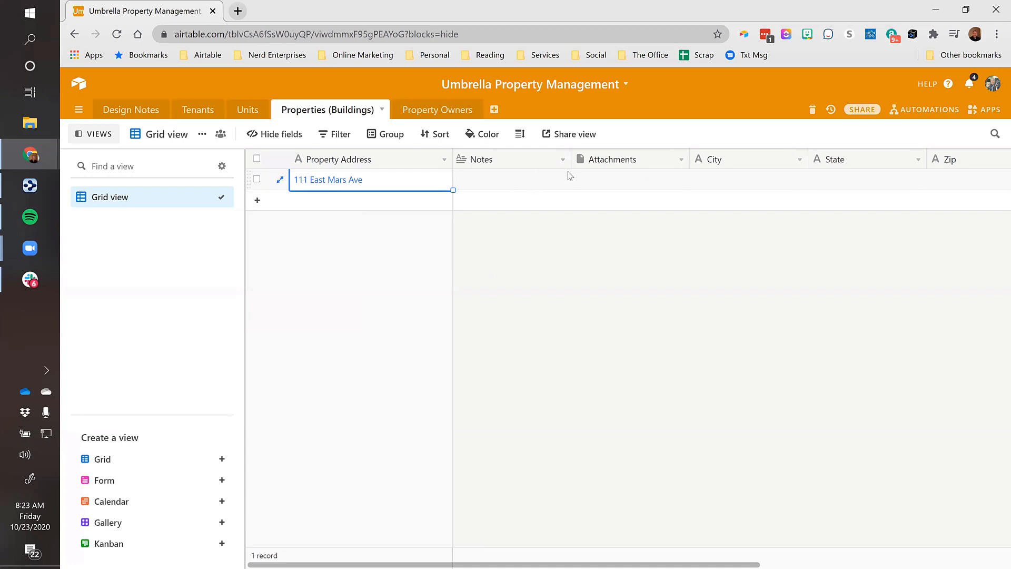
{"action": "left_click", "coordinate": [282, 136]}
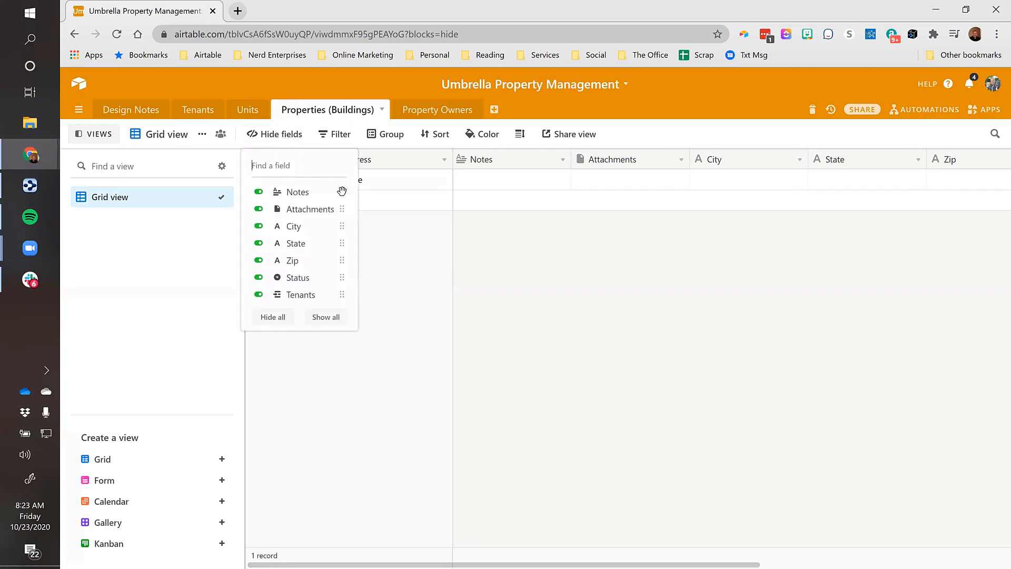
{"action": "left_click_drag", "start_coordinate": [342, 191], "coordinate": [297, 277]}
{"action": "left_click_drag", "start_coordinate": [340, 191], "coordinate": [293, 258]}
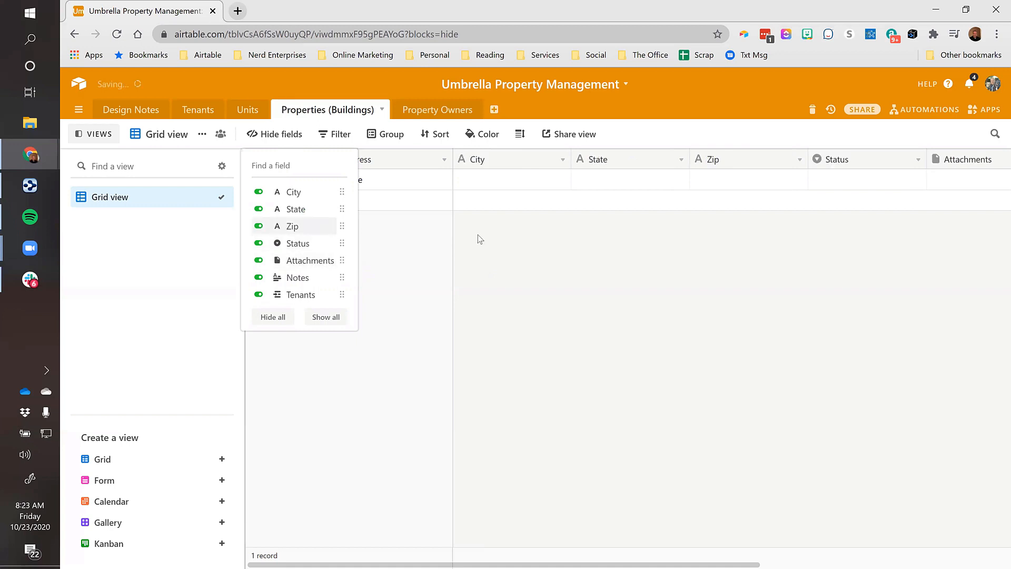
{"action": "left_click", "coordinate": [480, 240]}
Rename the Notes field to Building Notes
{"action": "left_click", "coordinate": [395, 180]}
{"action": "key", "text": "Right"}
{"action": "key", "text": "Right"}
{"action": "key", "text": "Right"}
{"action": "key", "text": "Right"}
{"action": "key", "text": "Right"}
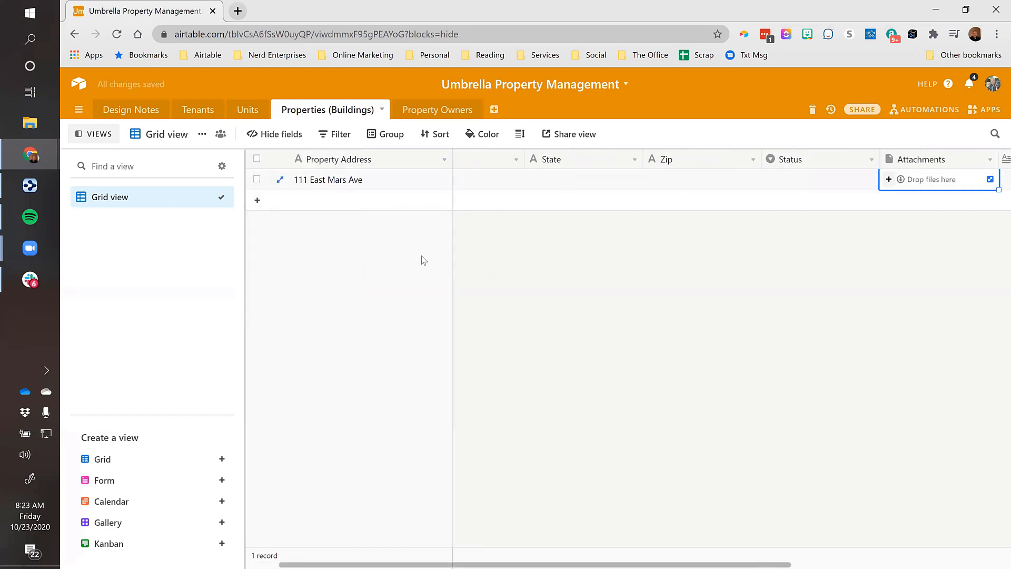
{"action": "key", "text": "Right"}
{"action": "key", "text": "Left"}
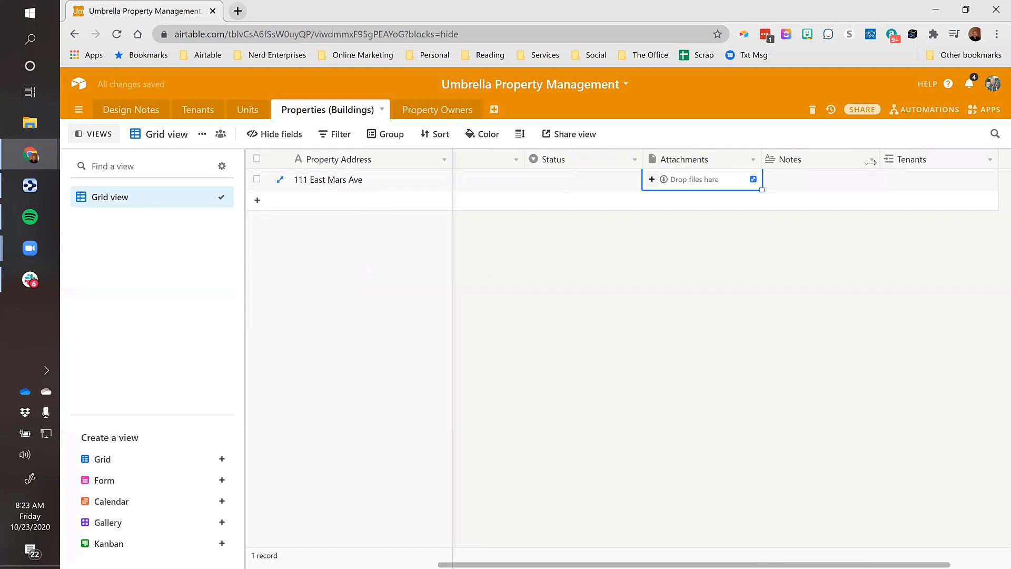
{"action": "double_click", "coordinate": [793, 160]}
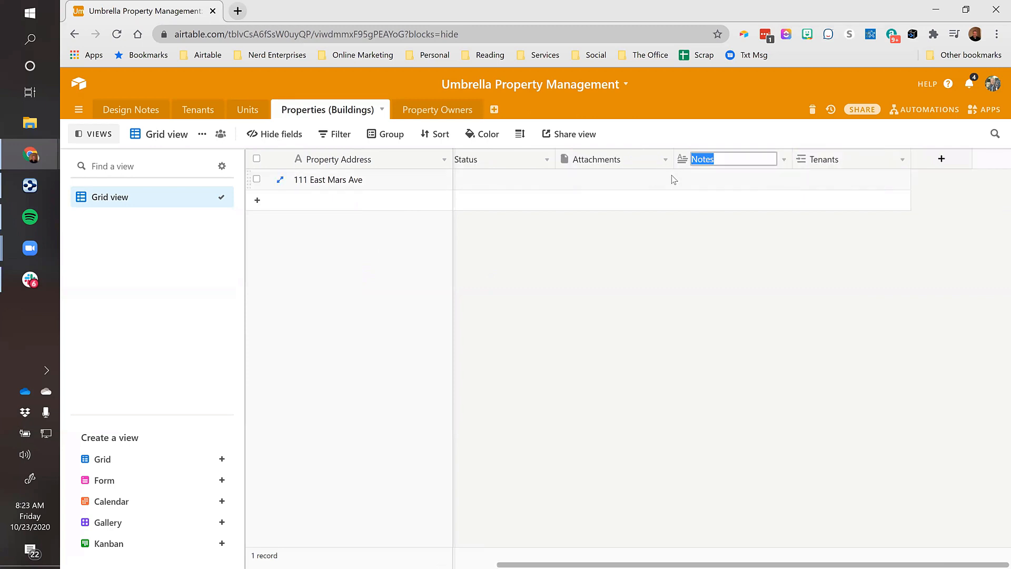
{"action": "type", "text": "Building Note"}
{"action": "key", "text": "Return"}
{"action": "left_click", "coordinate": [729, 179]}
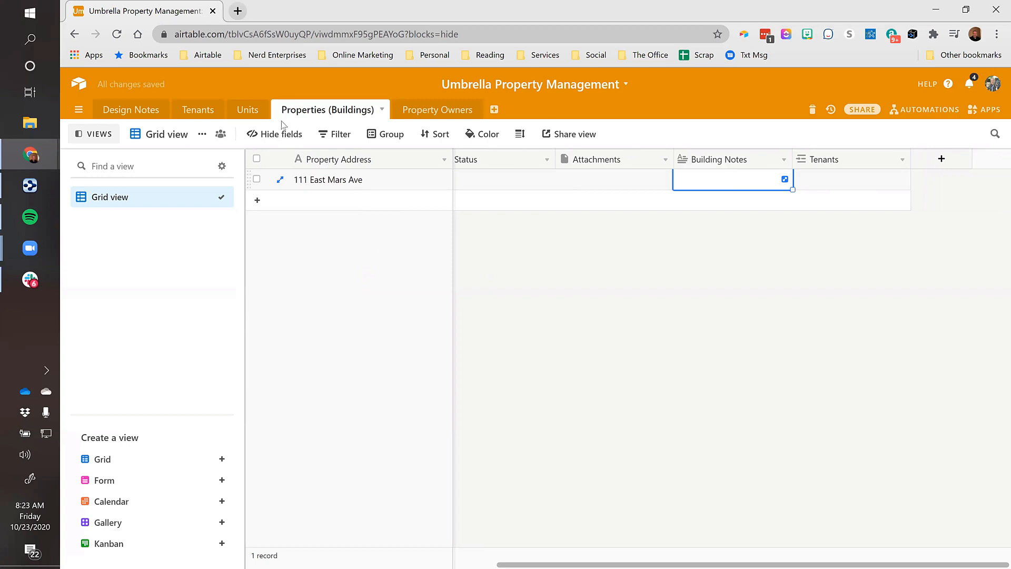
{"action": "left_click", "coordinate": [198, 110]}
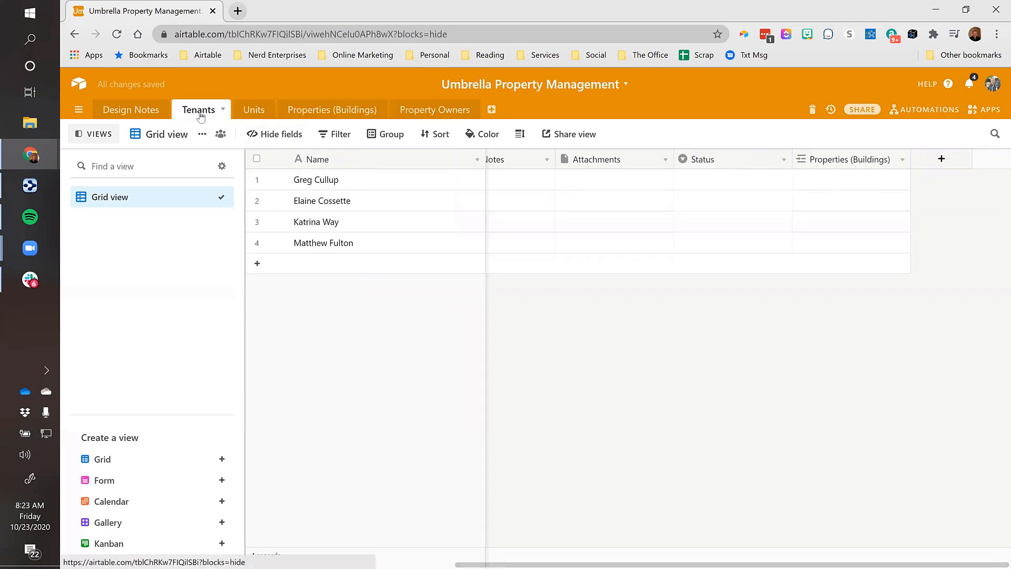
{"action": "left_click", "coordinate": [377, 179]}
{"action": "key", "text": "Right"}
{"action": "key", "text": "Right"}
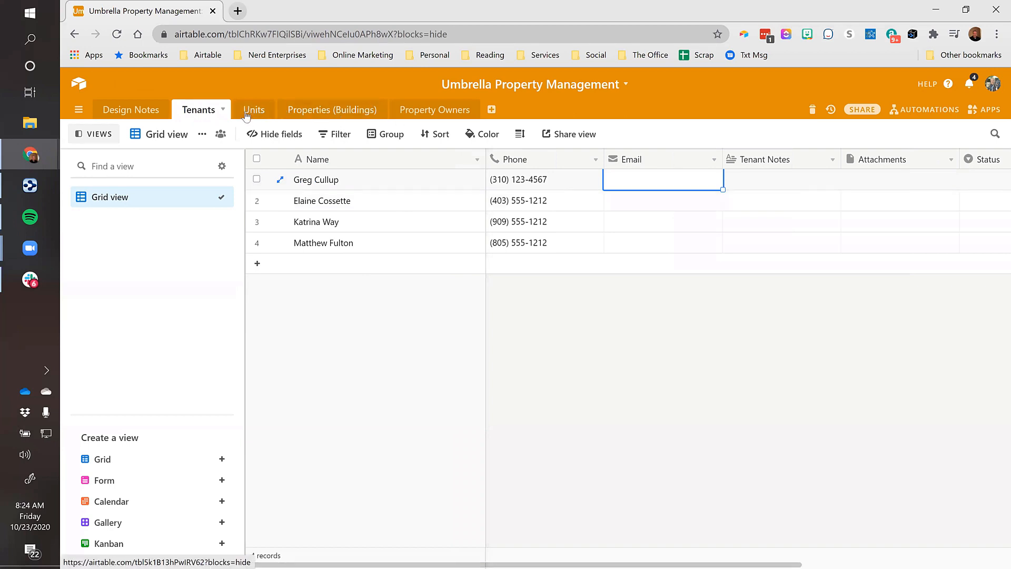
{"action": "left_click", "coordinate": [298, 108]}
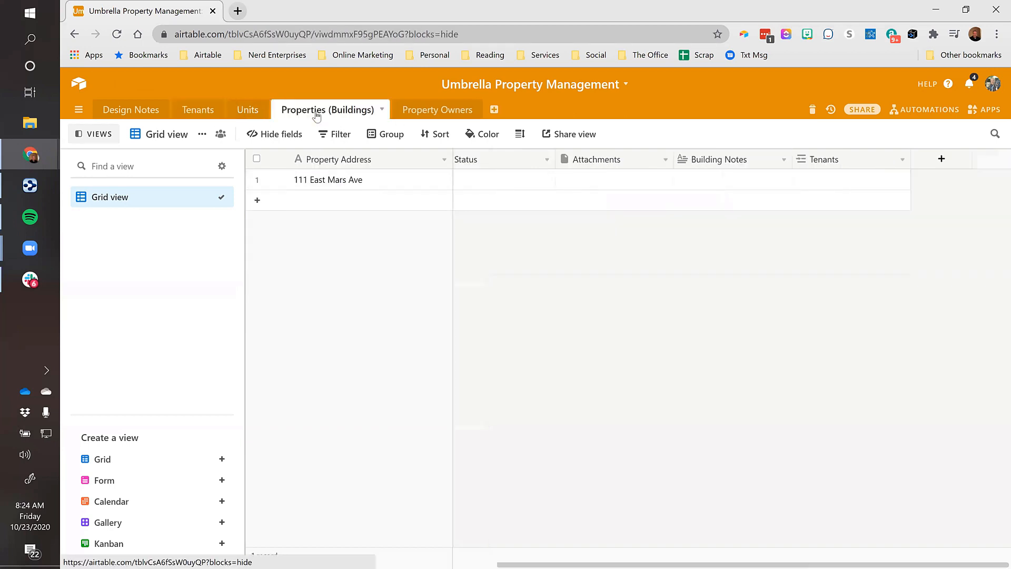
{"action": "left_click", "coordinate": [257, 200]}
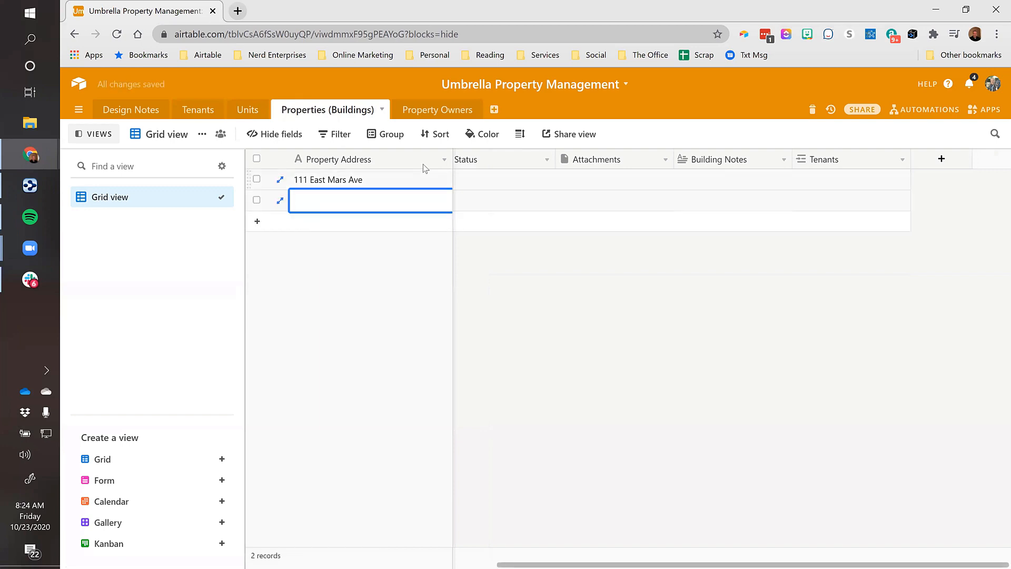
{"action": "left_click_drag", "start_coordinate": [451, 158], "coordinate": [554, 158]}
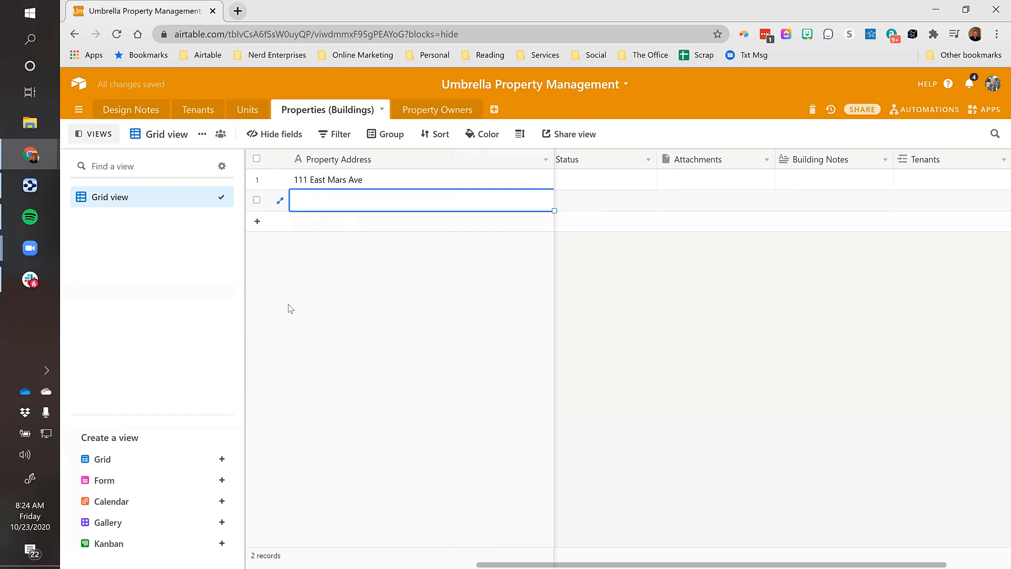
{"action": "type", "text": "777 "}
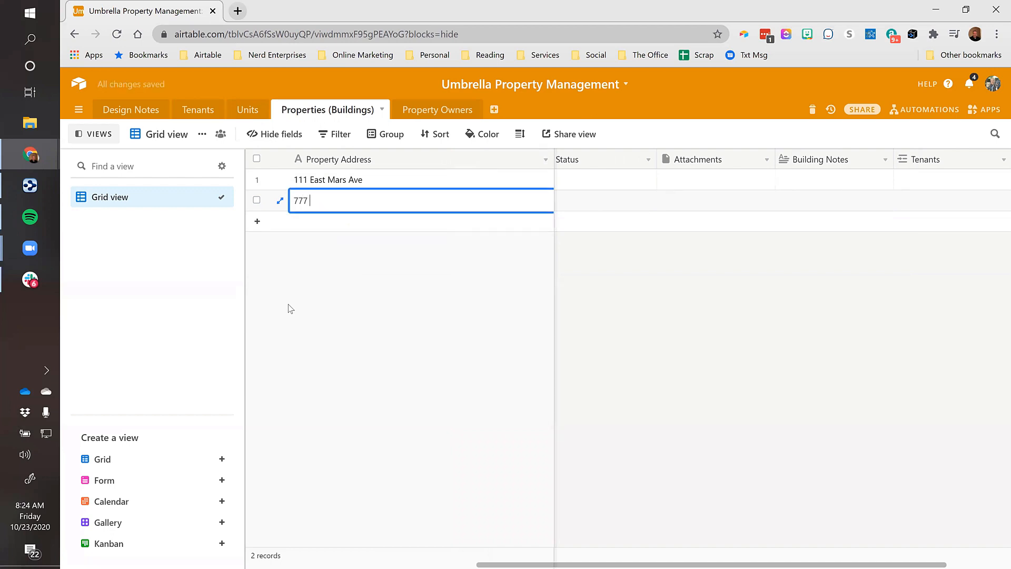
{"action": "type", "text": "North Venus Drive"}
{"action": "key", "text": "Return"}
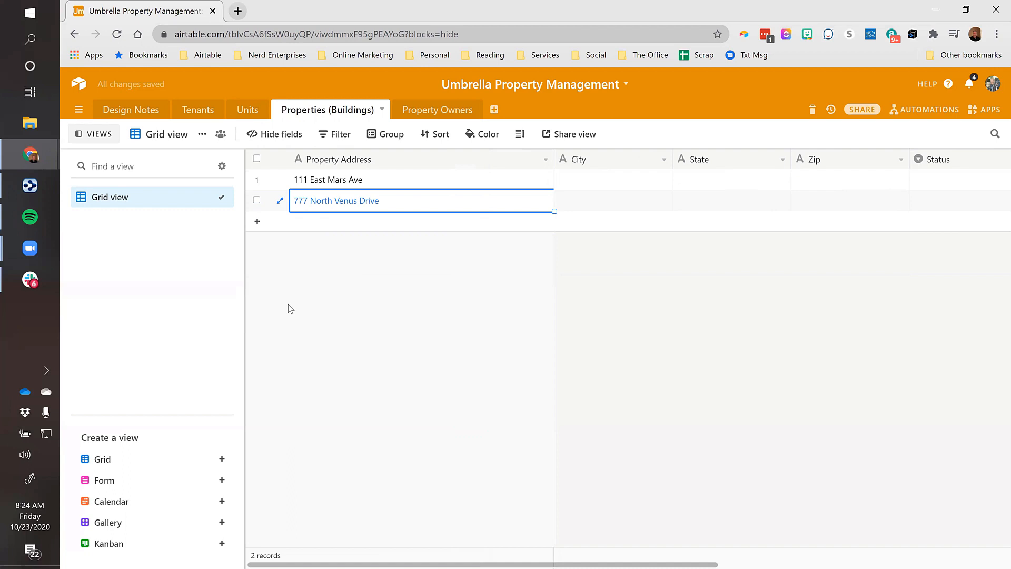
Add an empty third property record below the two buildings
{"action": "key", "text": "Up"}
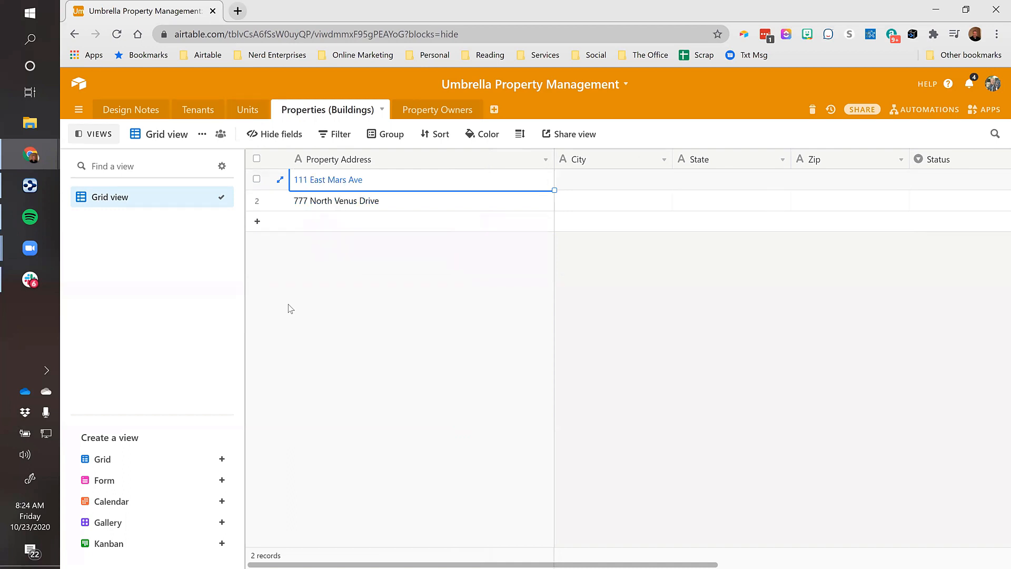
{"action": "key", "text": "Down"}
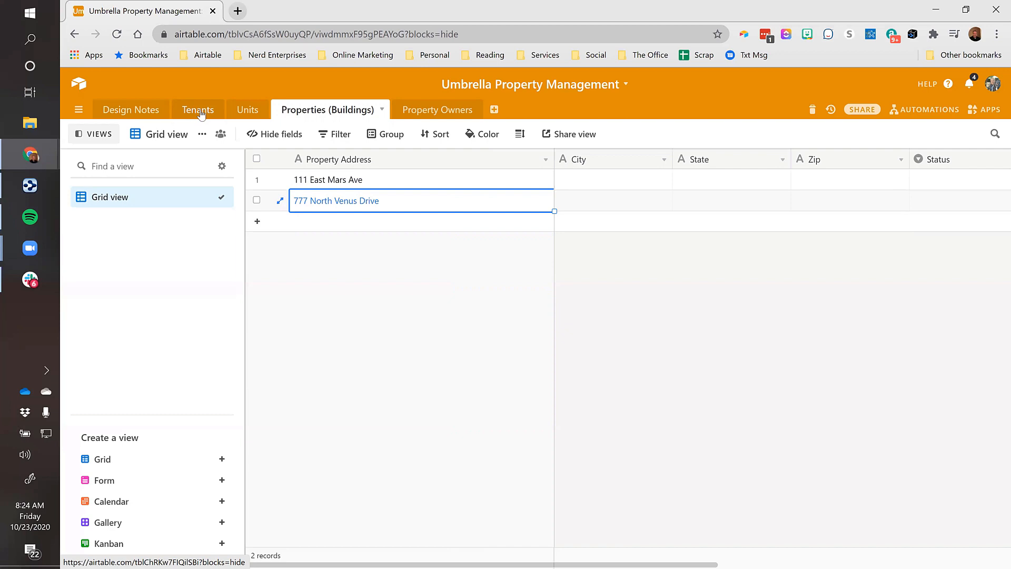
{"action": "left_click", "coordinate": [257, 221]}
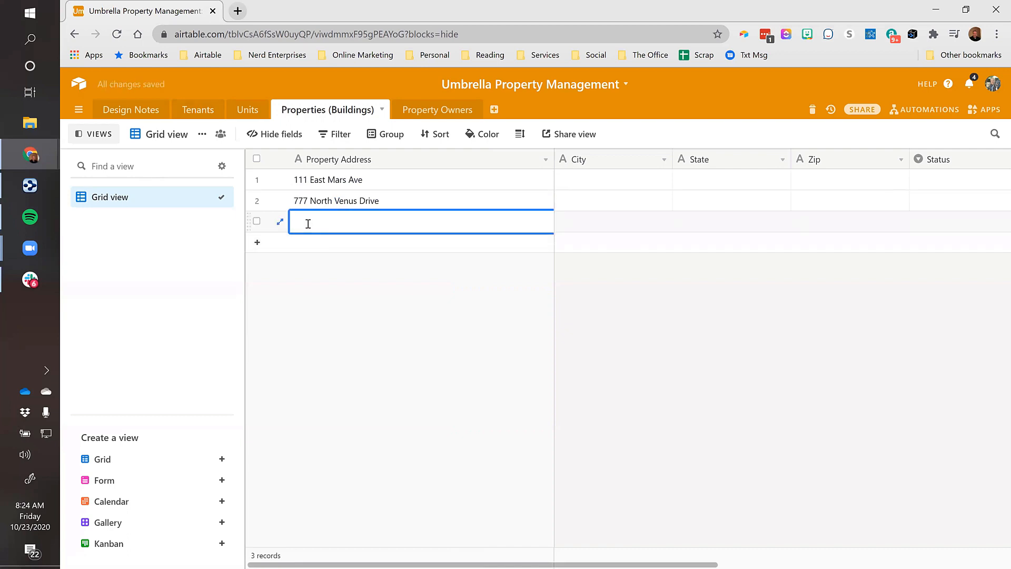
{"action": "left_click", "coordinate": [310, 284]}
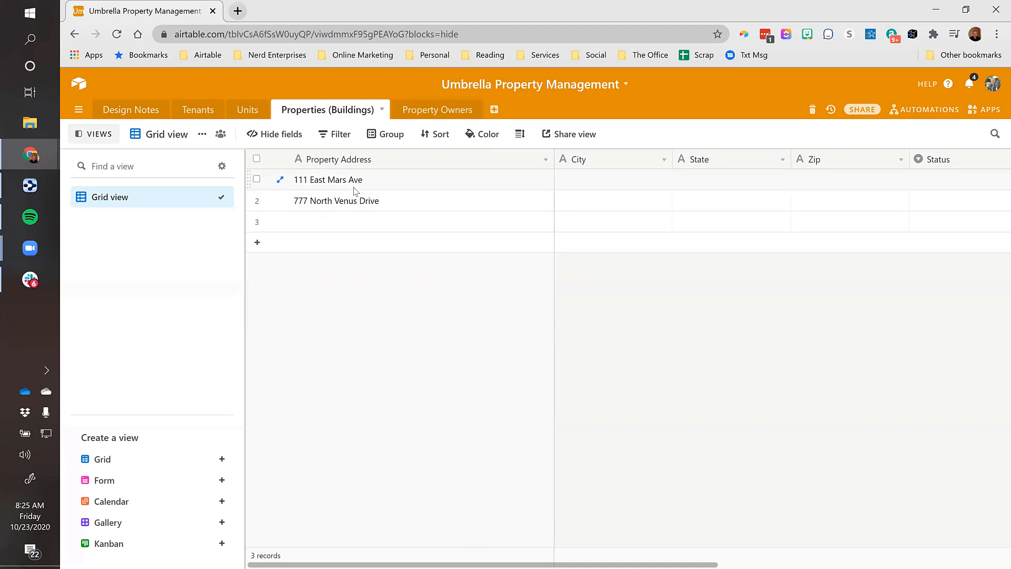
Expand the first tenant's record and link it to the building 111 East Mars Ave
{"action": "left_click", "coordinate": [210, 112]}
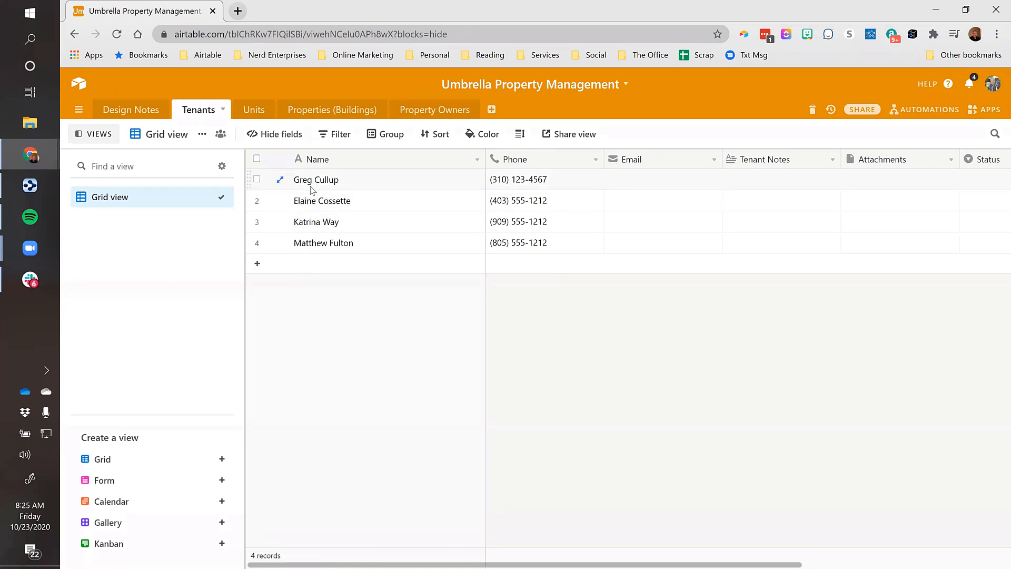
{"action": "left_click", "coordinate": [280, 183]}
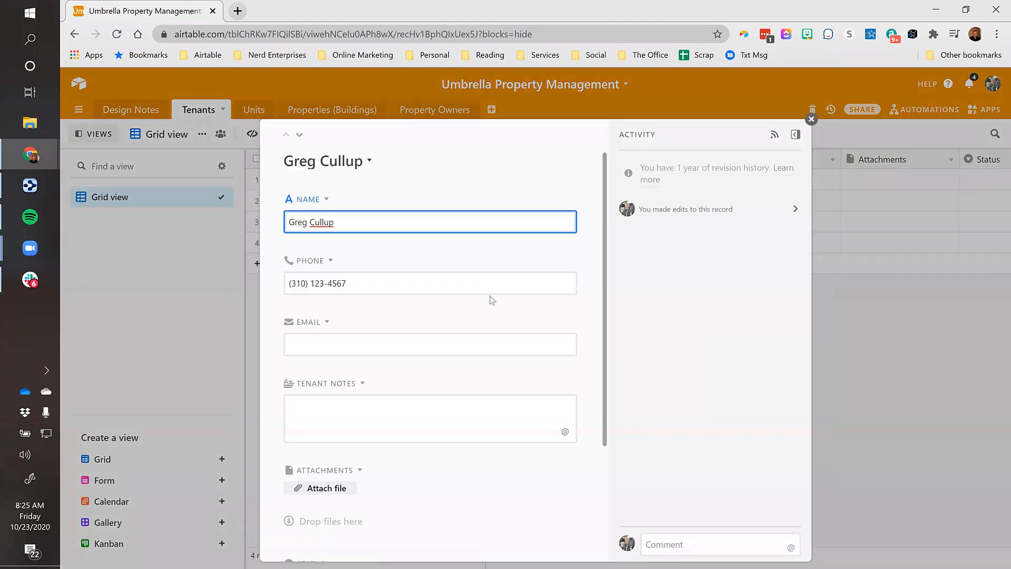
{"action": "scroll", "coordinate": [455, 284], "scroll_direction": "down", "scroll_amount": 3}
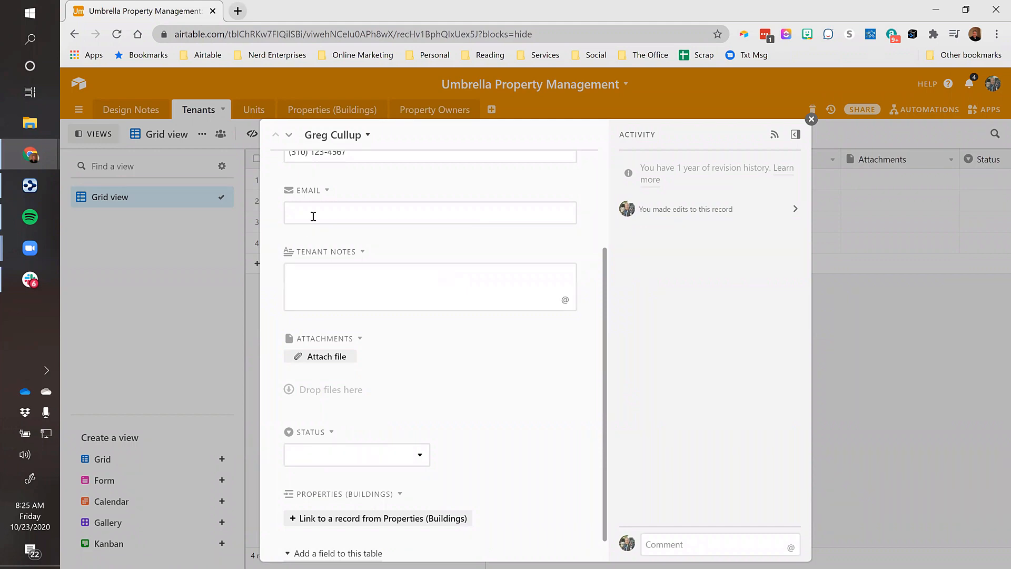
{"action": "scroll", "coordinate": [379, 247], "scroll_direction": "up", "scroll_amount": 1}
{"action": "scroll", "coordinate": [358, 295], "scroll_direction": "up", "scroll_amount": 3}
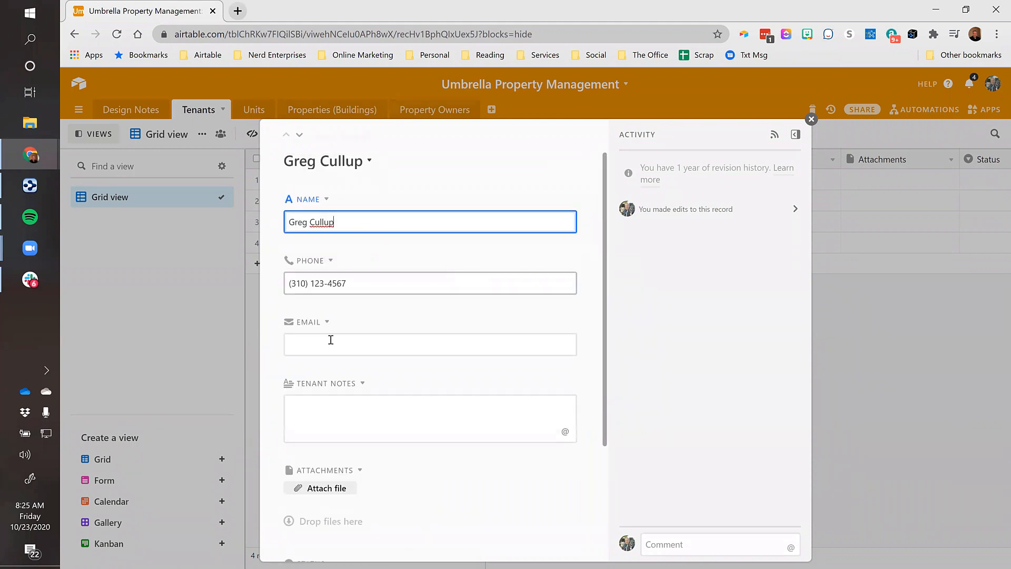
{"action": "left_click", "coordinate": [372, 336]}
{"action": "scroll", "coordinate": [368, 295], "scroll_direction": "down", "scroll_amount": 3}
{"action": "left_click", "coordinate": [367, 278]}
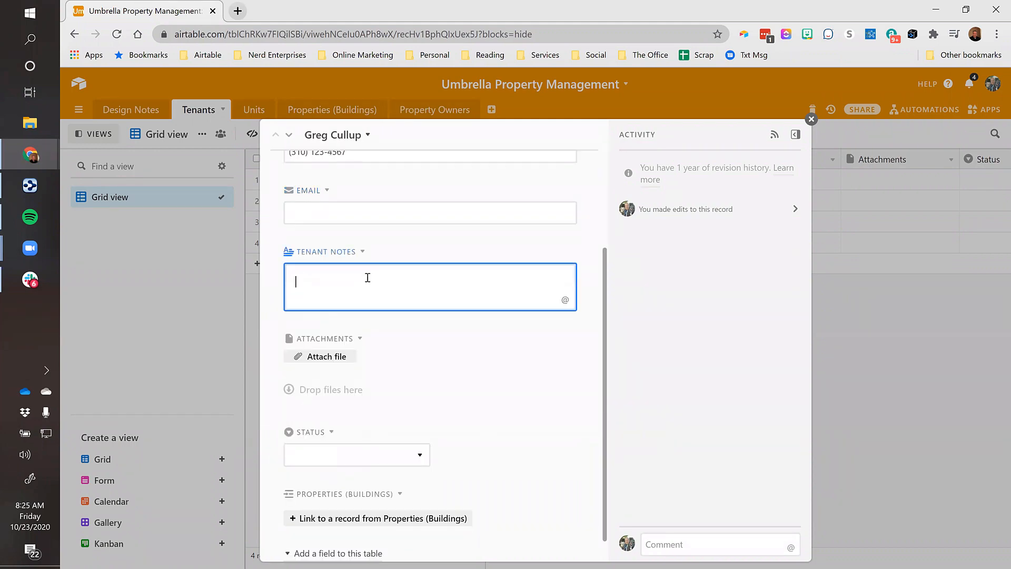
{"action": "scroll", "coordinate": [374, 284], "scroll_direction": "down", "scroll_amount": 1}
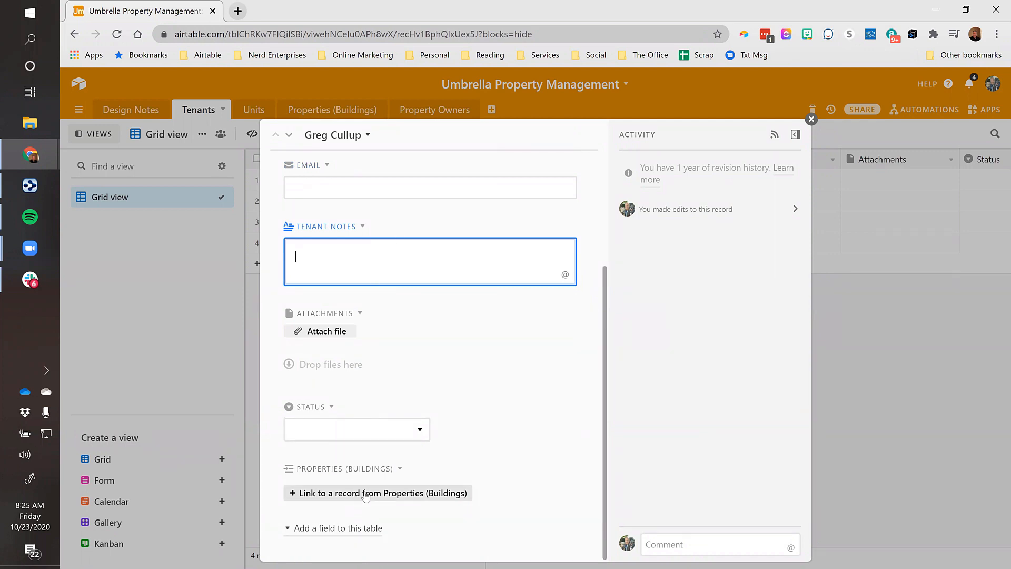
{"action": "left_click", "coordinate": [365, 494]}
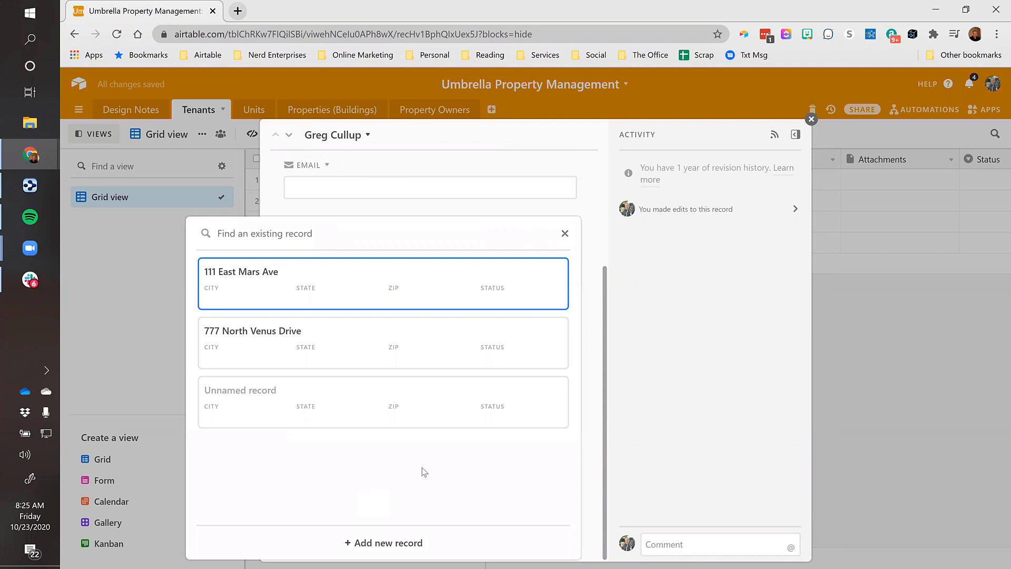
{"action": "left_click", "coordinate": [260, 276]}
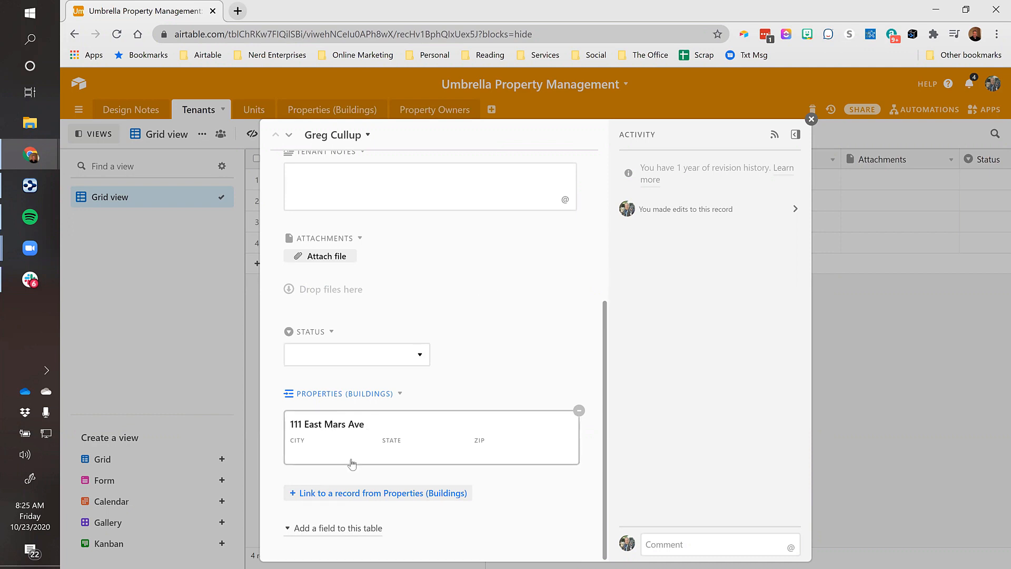
Fill in 111 East Mars Ave's city Marvin, state Outer Space and zip 00000
{"action": "left_click", "coordinate": [333, 429]}
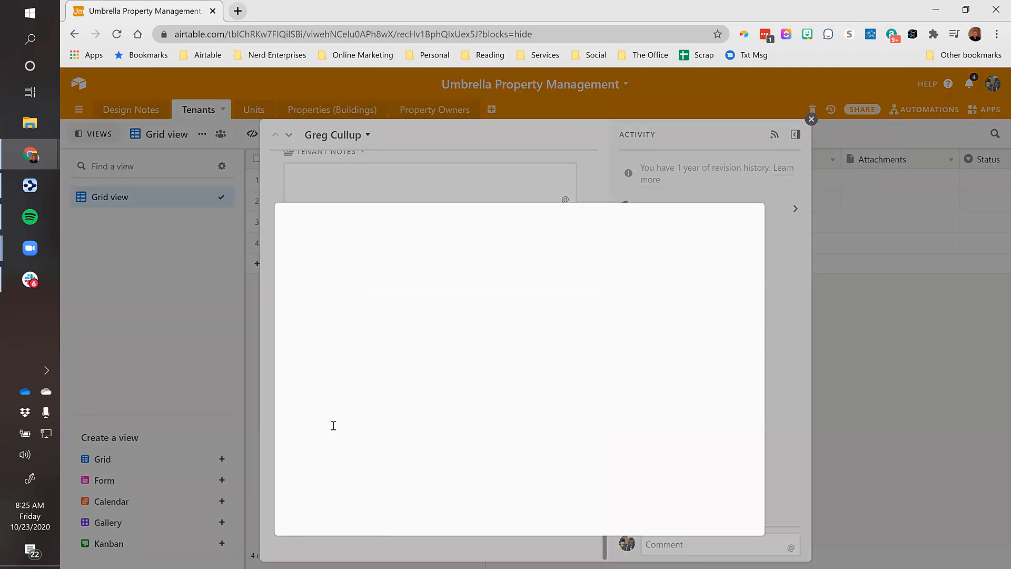
{"action": "key", "text": "Tab"}
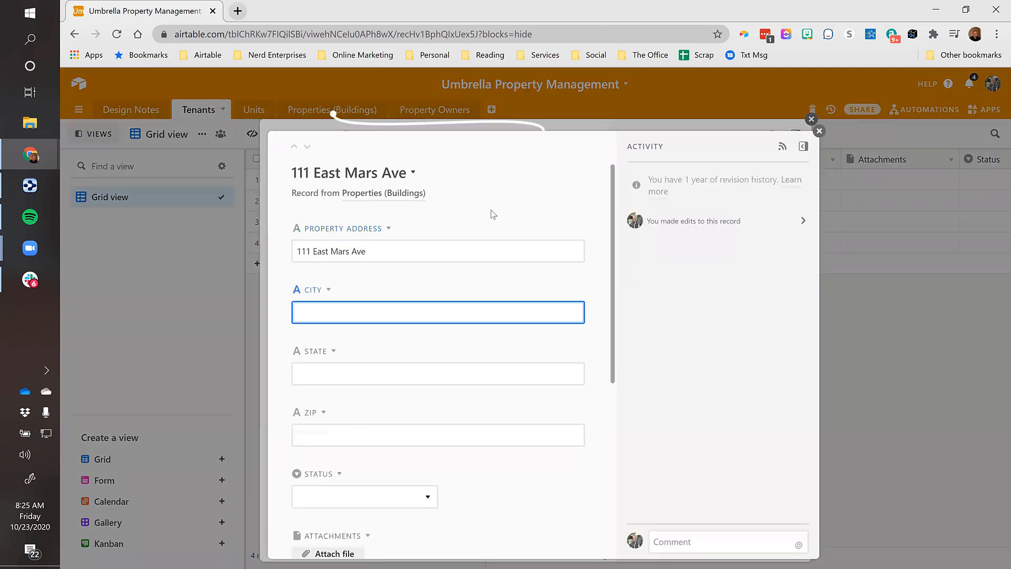
{"action": "type", "text": "Ventur"}
{"action": "type", "text": "Marvin"}
{"action": "key", "text": "Tab"}
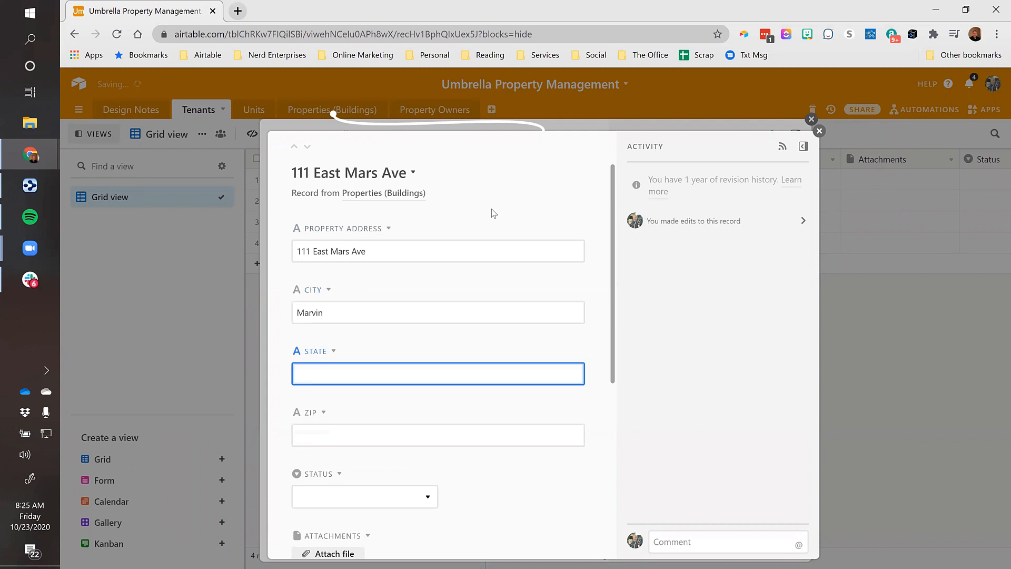
{"action": "type", "text": "Outer Space"}
{"action": "key", "text": "Tab"}
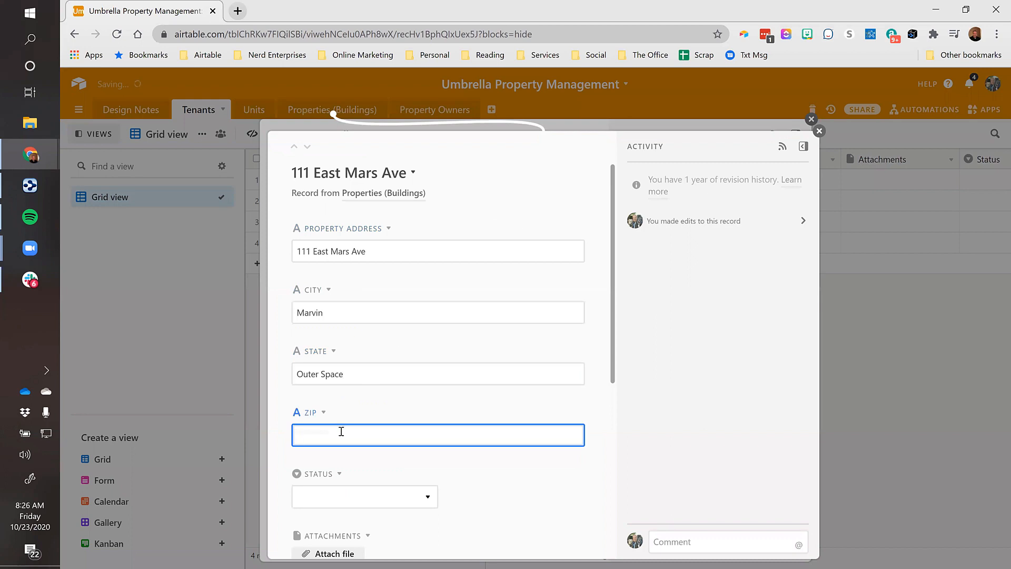
{"action": "type", "text": "00000"}
{"action": "left_click", "coordinate": [500, 456]}
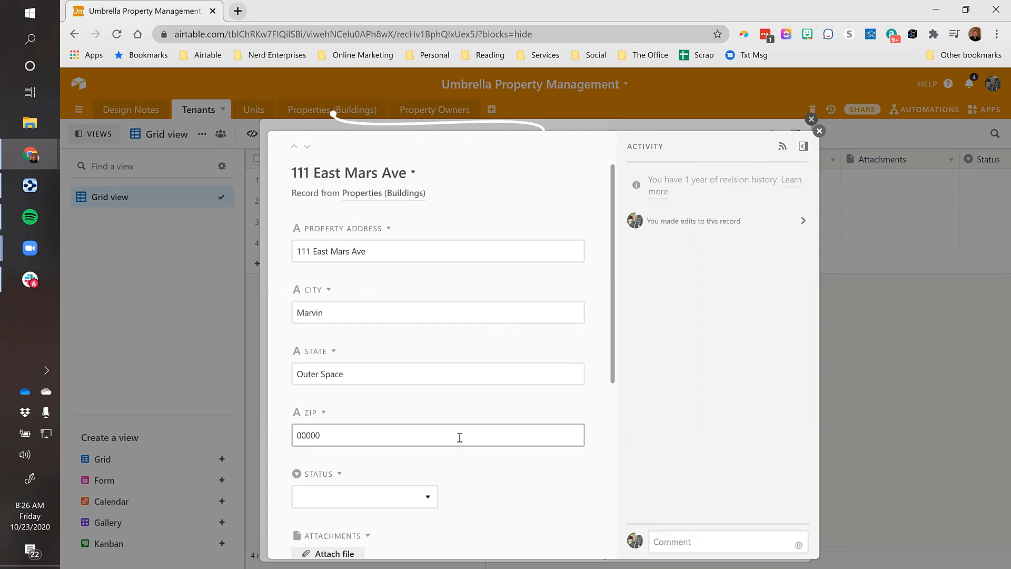
{"action": "scroll", "coordinate": [459, 437], "scroll_direction": "down", "scroll_amount": 5}
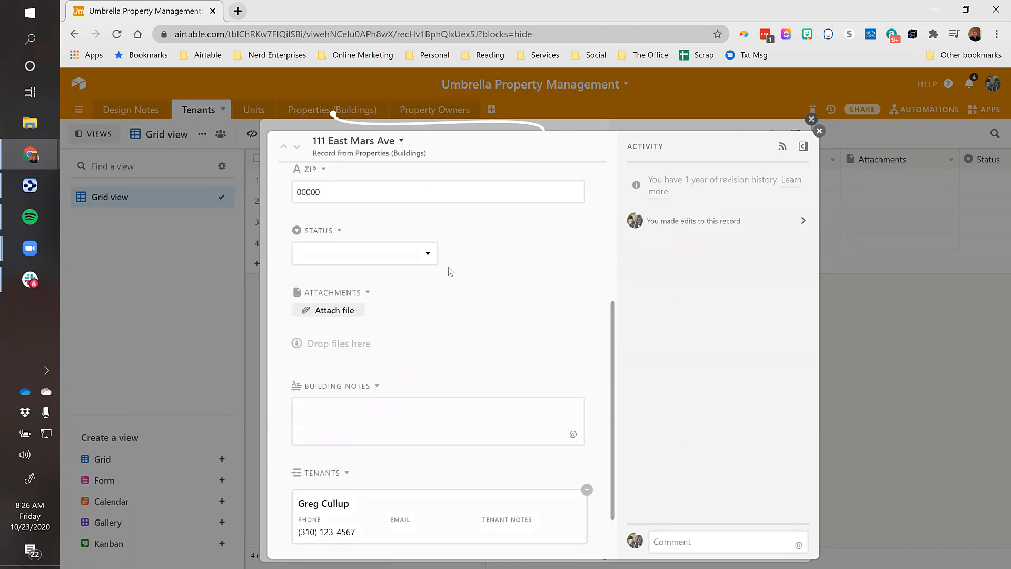
{"action": "left_click", "coordinate": [426, 254]}
{"action": "left_click", "coordinate": [426, 255]}
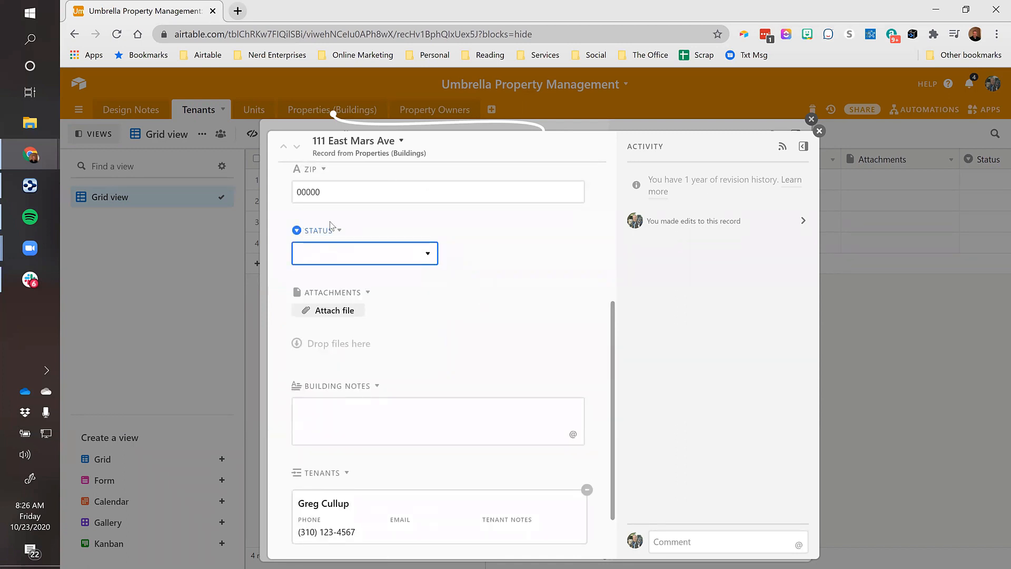
{"action": "left_click", "coordinate": [818, 131]}
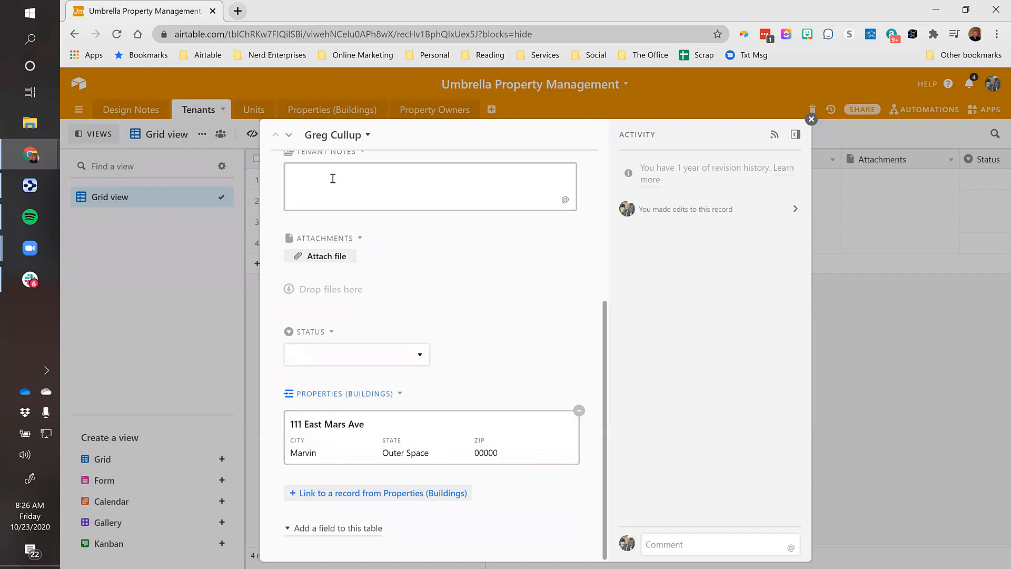
{"action": "left_click", "coordinate": [289, 136]}
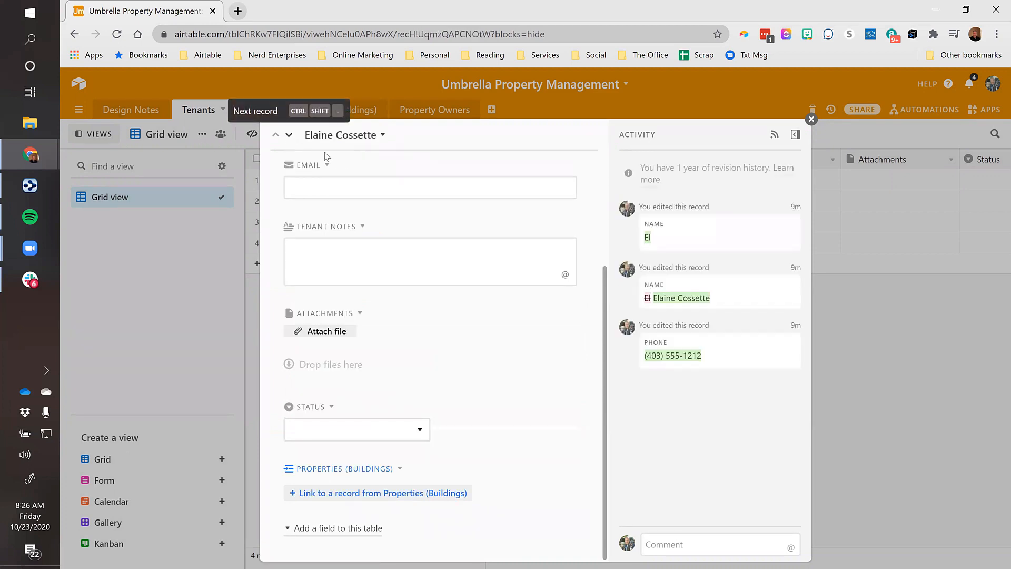
{"action": "left_click", "coordinate": [351, 187]}
{"action": "scroll", "coordinate": [363, 290], "scroll_direction": "up", "scroll_amount": 3}
{"action": "scroll", "coordinate": [367, 300], "scroll_direction": "down", "scroll_amount": 3}
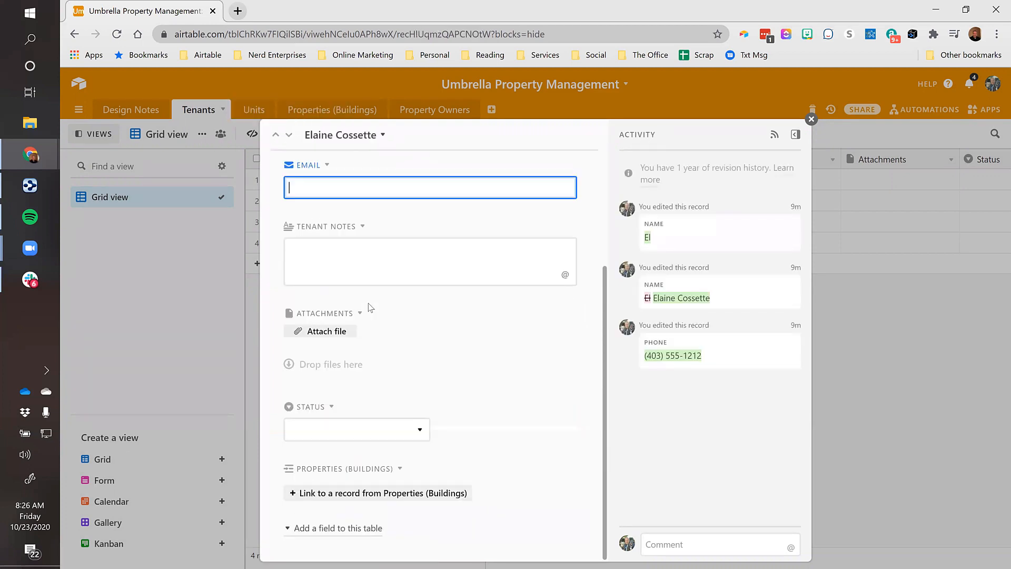
{"action": "left_click", "coordinate": [357, 493]}
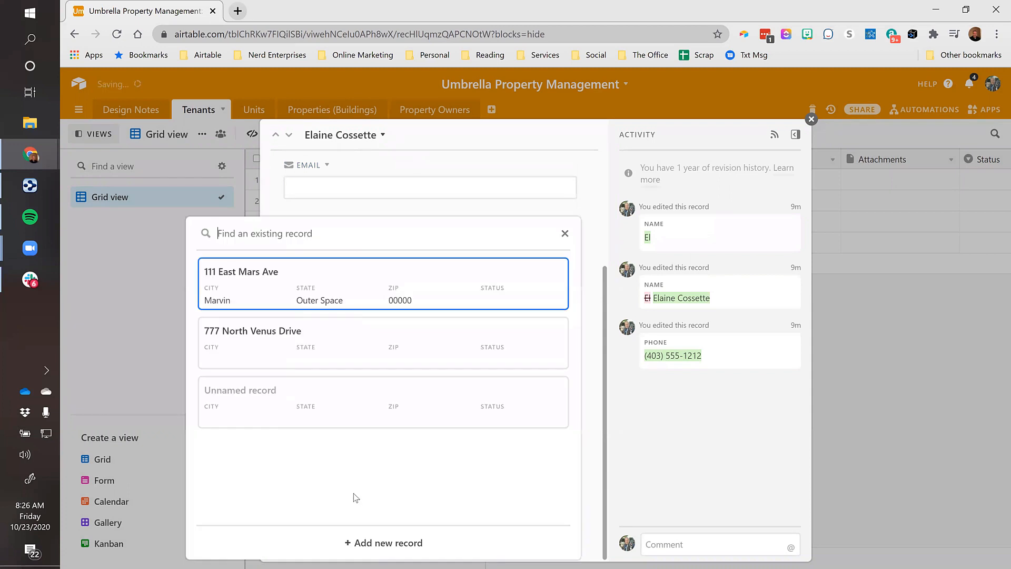
{"action": "left_click", "coordinate": [253, 337]}
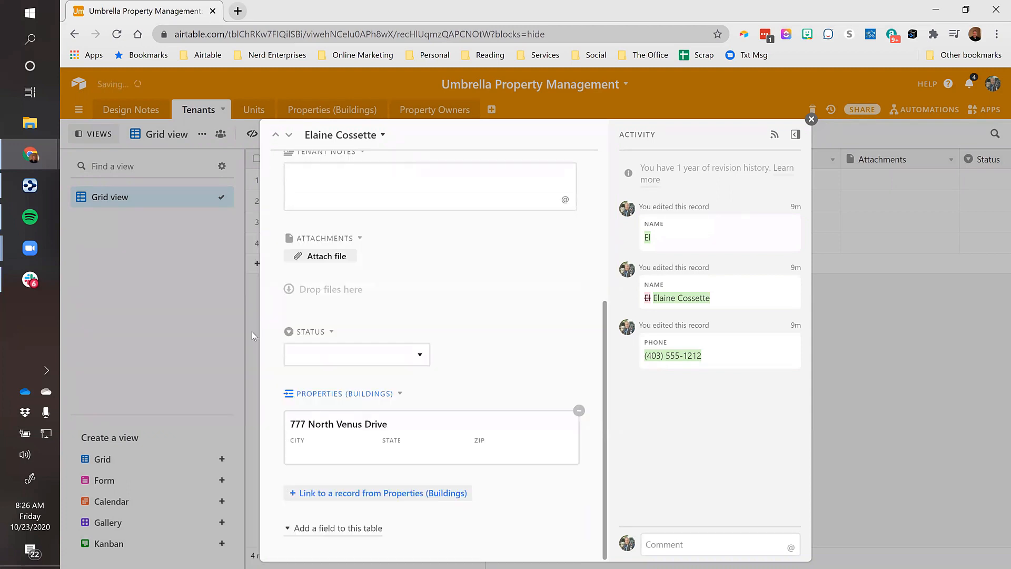
Link the third tenant to 777 North Venus Drive and the fourth to 111 East Mars Ave
{"action": "left_click", "coordinate": [289, 137]}
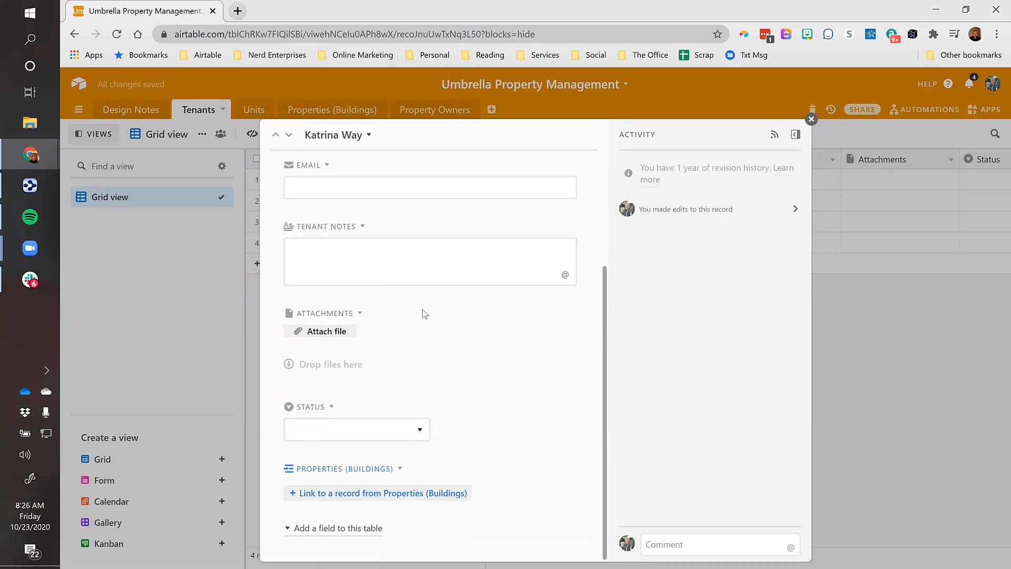
{"action": "left_click", "coordinate": [346, 493]}
{"action": "left_click", "coordinate": [254, 336]}
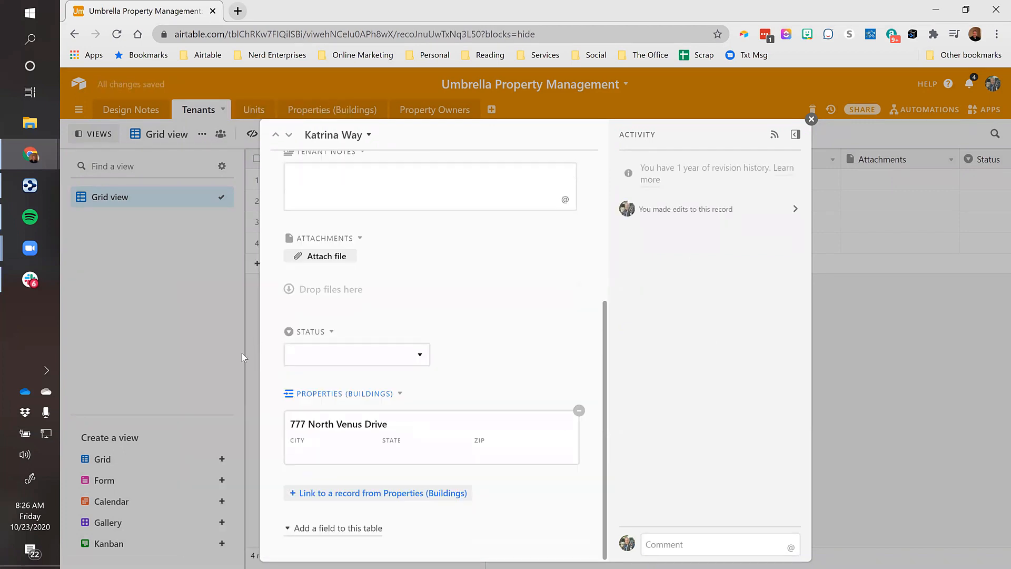
{"action": "left_click", "coordinate": [810, 120]}
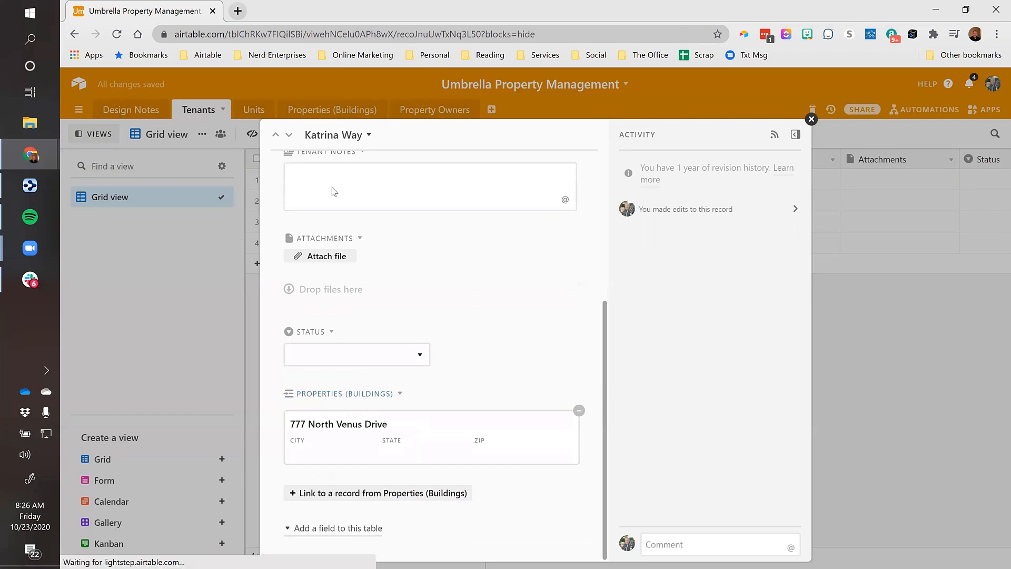
{"action": "left_click", "coordinate": [280, 242]}
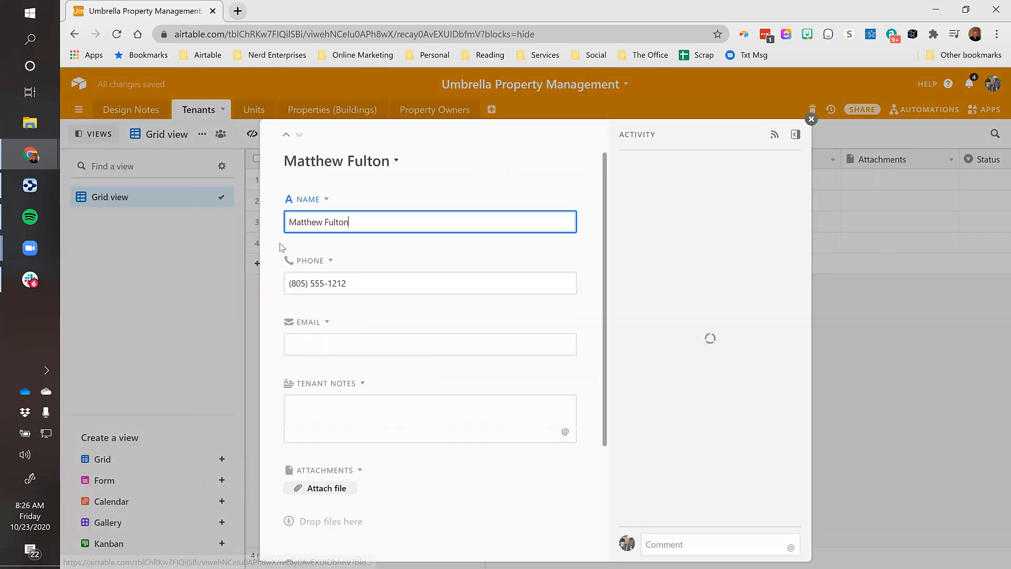
{"action": "scroll", "coordinate": [416, 357], "scroll_direction": "down", "scroll_amount": 3}
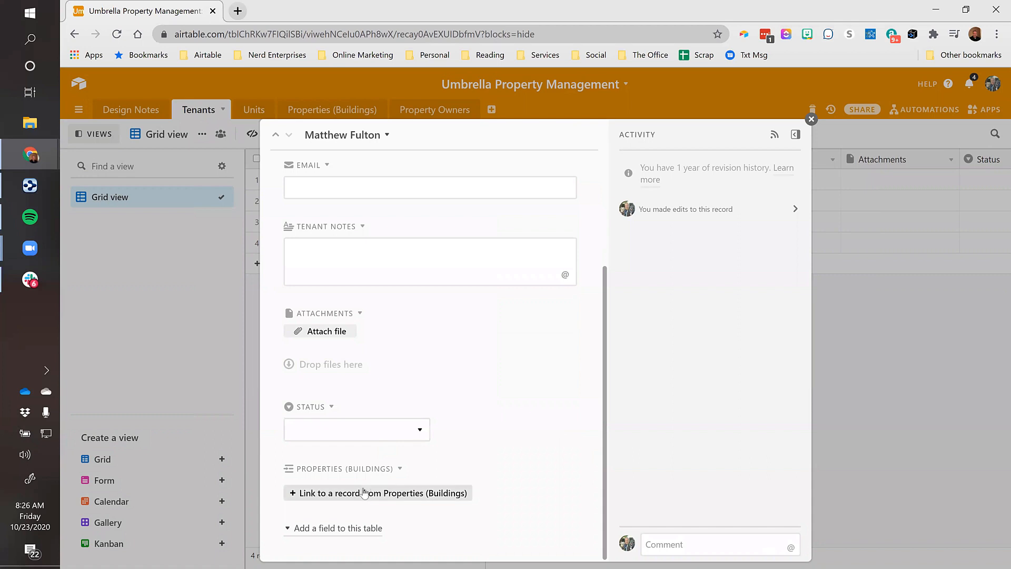
{"action": "left_click", "coordinate": [342, 492]}
{"action": "left_click", "coordinate": [272, 276]}
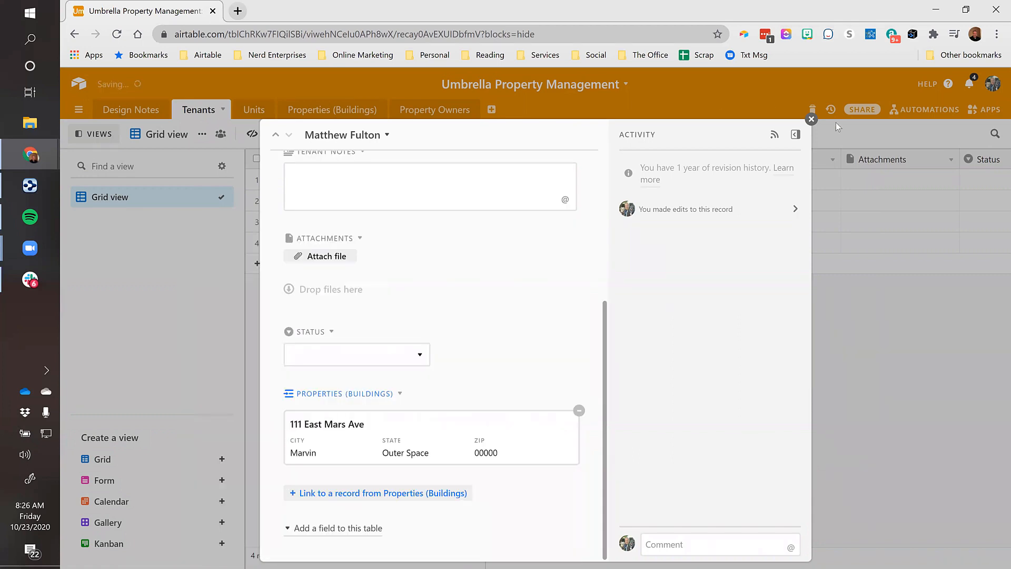
{"action": "left_click", "coordinate": [810, 120]}
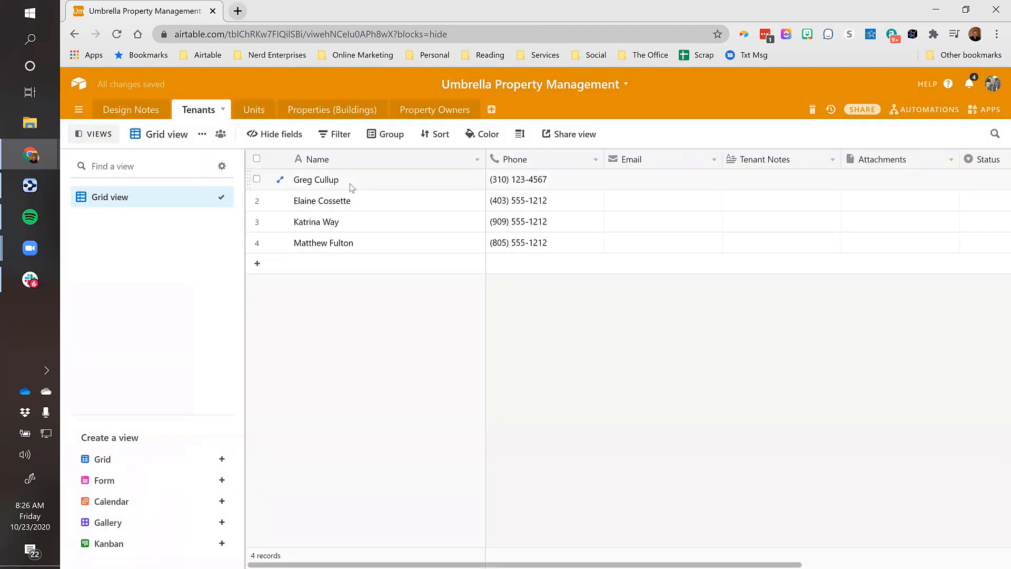
Drag Properties (Buildings) to the top of the Tenants field list, right after Name
{"action": "key", "text": "Right"}
{"action": "key", "text": "Right"}
{"action": "key", "text": "Right"}
{"action": "key", "text": "Right"}
{"action": "key", "text": "Right"}
{"action": "key", "text": "Right"}
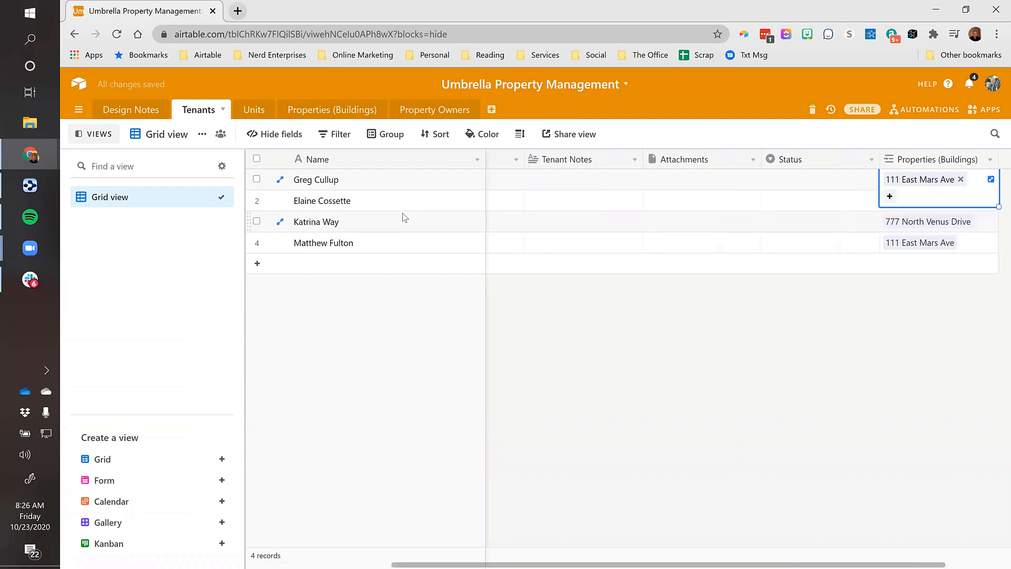
{"action": "key", "text": "Left"}
{"action": "key", "text": "Left"}
{"action": "key", "text": "Left"}
{"action": "key", "text": "Left"}
{"action": "key", "text": "Left"}
{"action": "key", "text": "Left"}
{"action": "key", "text": "Right"}
{"action": "key", "text": "Right"}
{"action": "key", "text": "Right"}
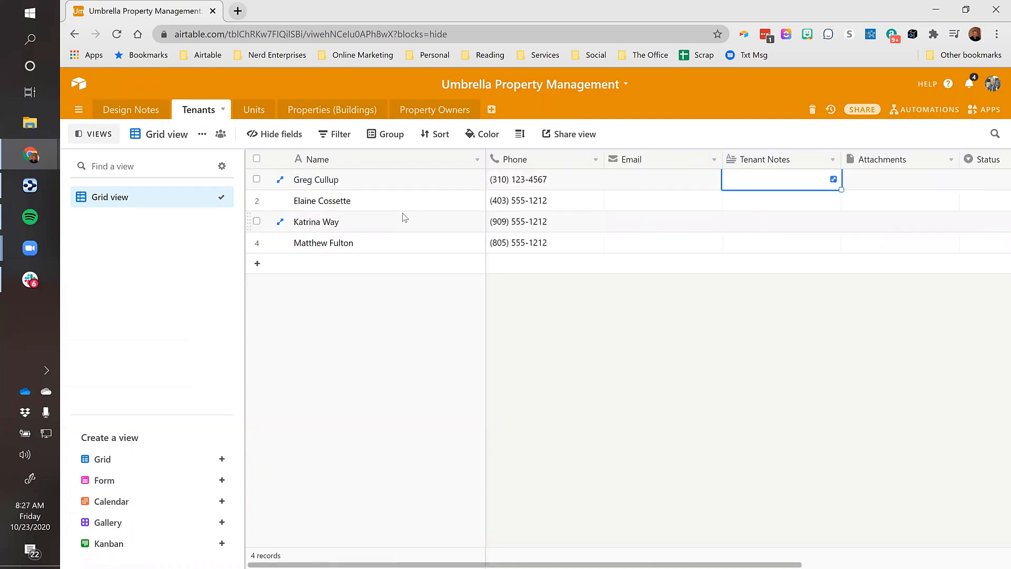
{"action": "key", "text": "Right"}
{"action": "key", "text": "Right"}
{"action": "key", "text": "Right"}
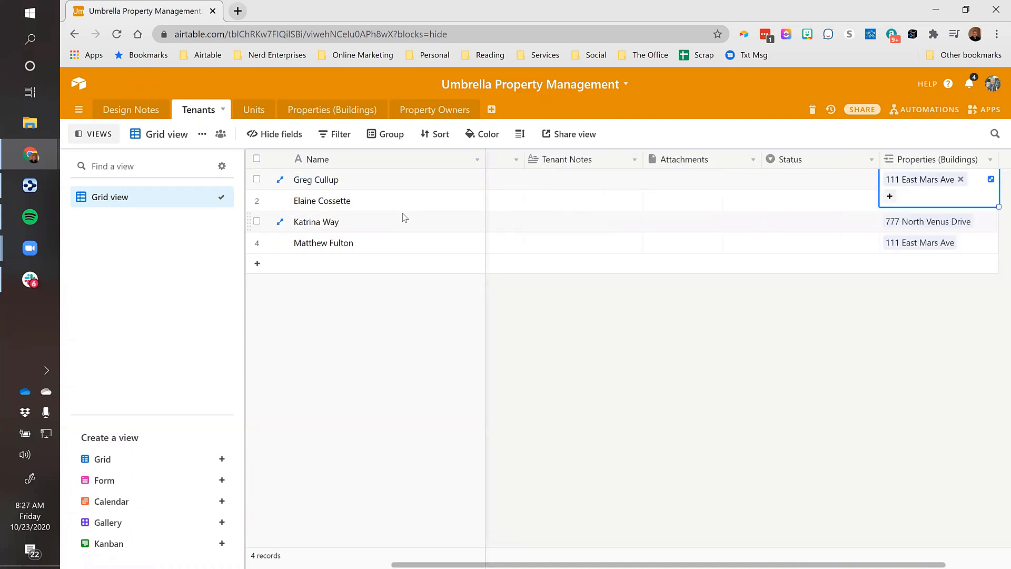
{"action": "left_click", "coordinate": [259, 135]}
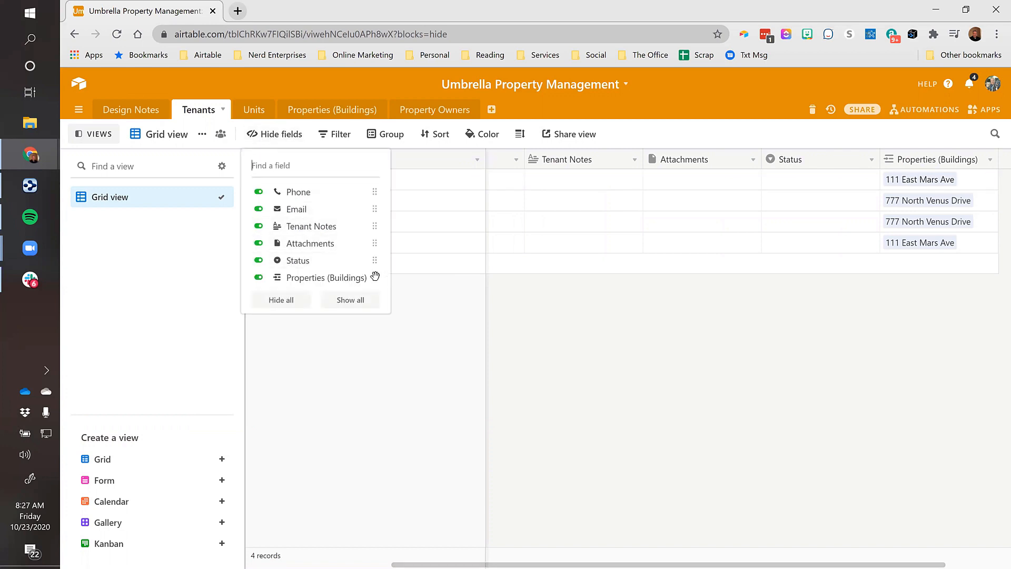
{"action": "left_click_drag", "start_coordinate": [374, 276], "coordinate": [350, 185]}
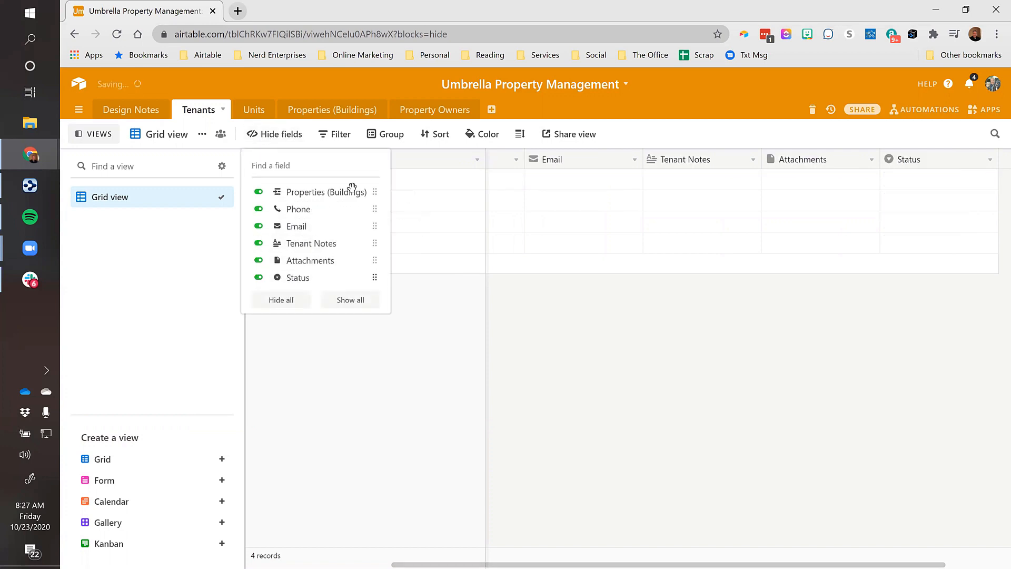
{"action": "left_click", "coordinate": [450, 182]}
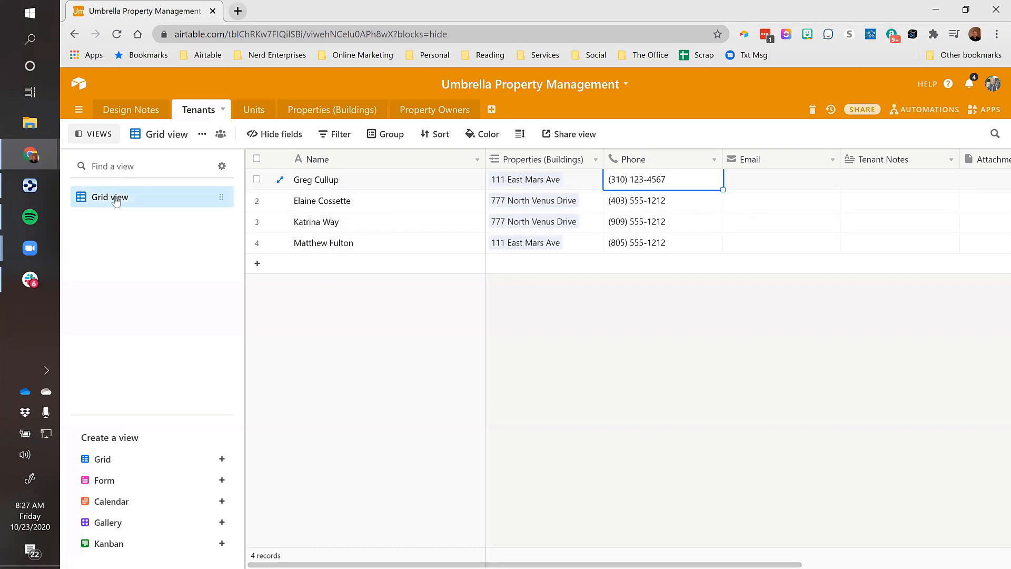
Rename the Tenants grid view to 'Matser Tenant List'
{"action": "left_click", "coordinate": [164, 137]}
{"action": "type", "text": "MatserTenab"}
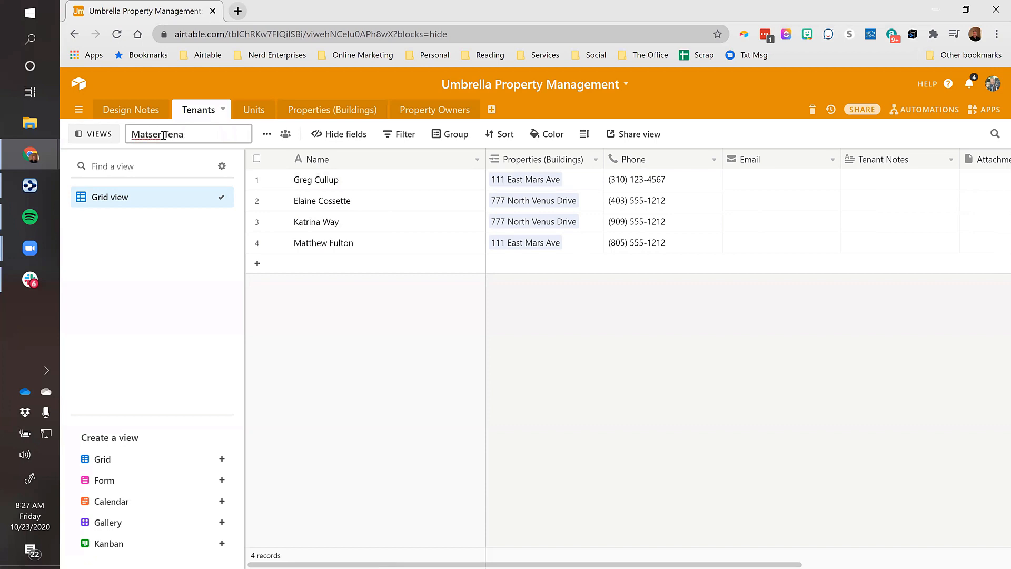
{"action": "type", "text": "t List"}
{"action": "key", "text": "Return"}
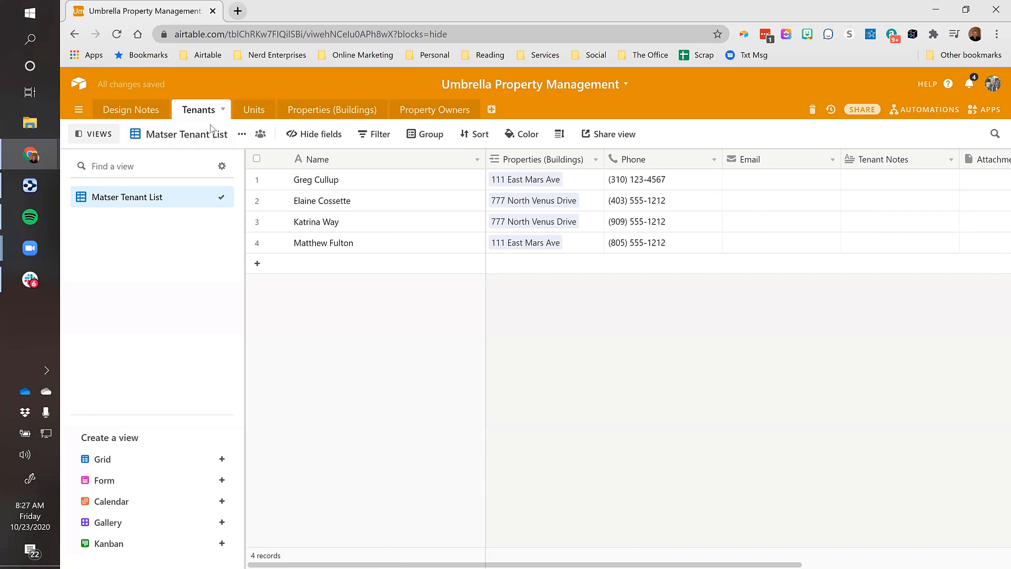
Duplicate the Matser Tenant List view and name the copy 'By Property'
{"action": "left_click", "coordinate": [242, 135]}
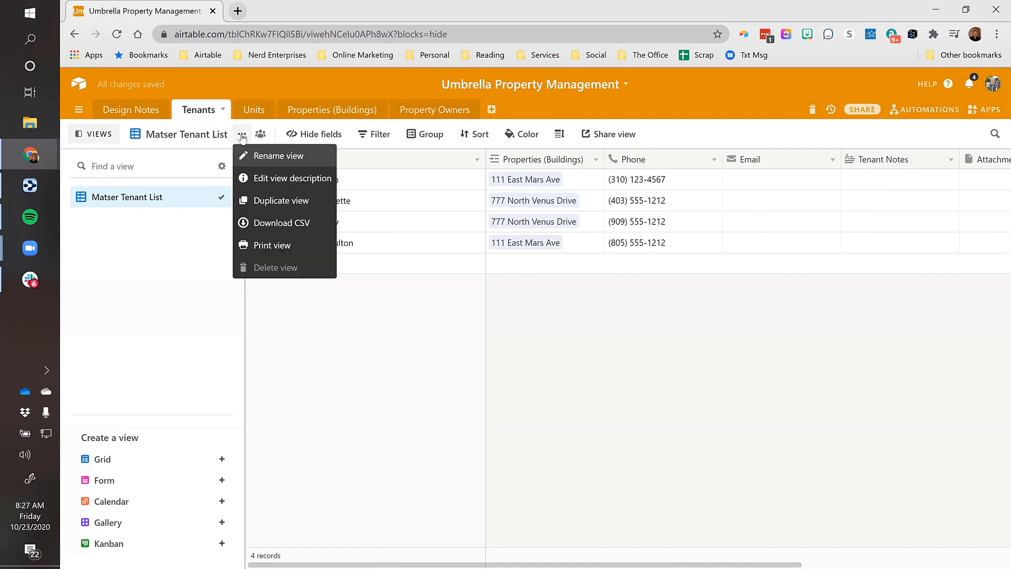
{"action": "left_click", "coordinate": [274, 204]}
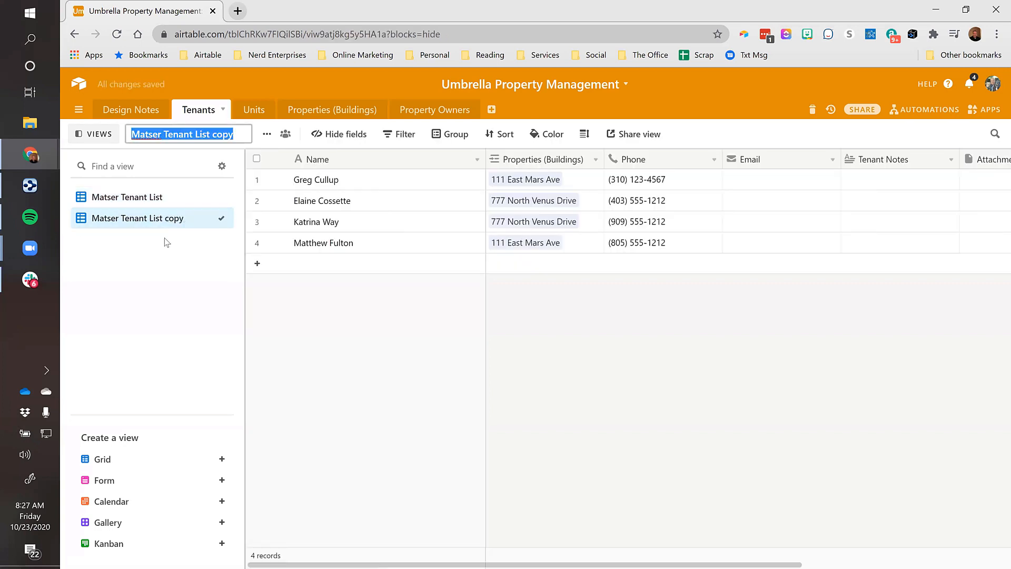
{"action": "type", "text": "By Property"}
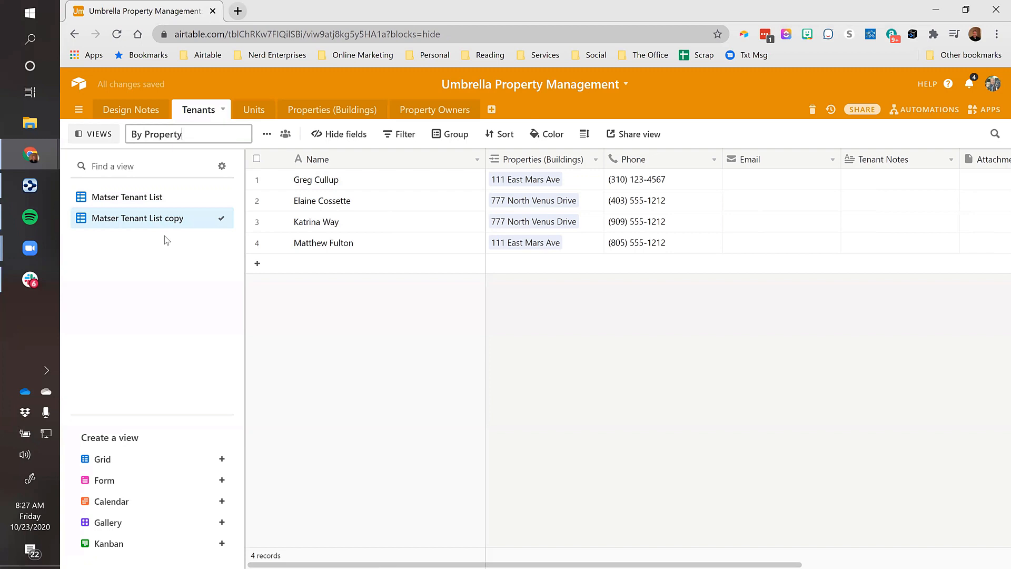
{"action": "key", "text": "Return"}
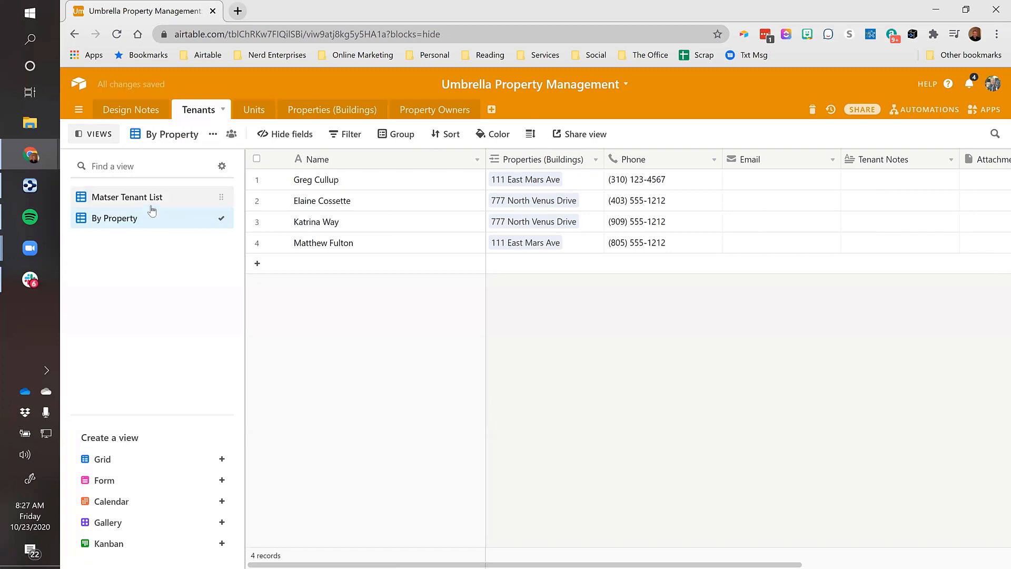
Group the By Property view's records by the Properties (Buildings) field
{"action": "left_click", "coordinate": [397, 134]}
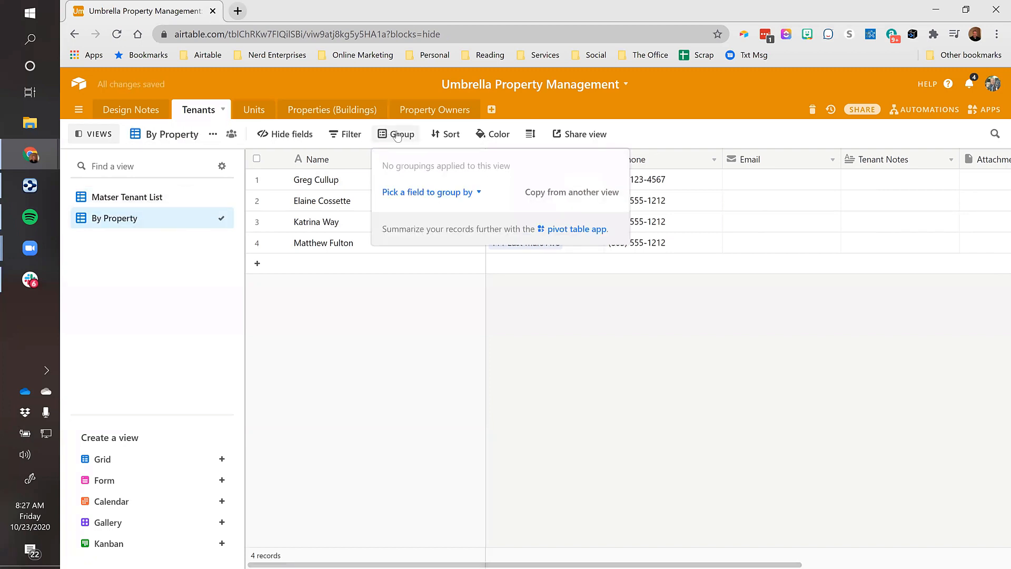
{"action": "left_click", "coordinate": [459, 194]}
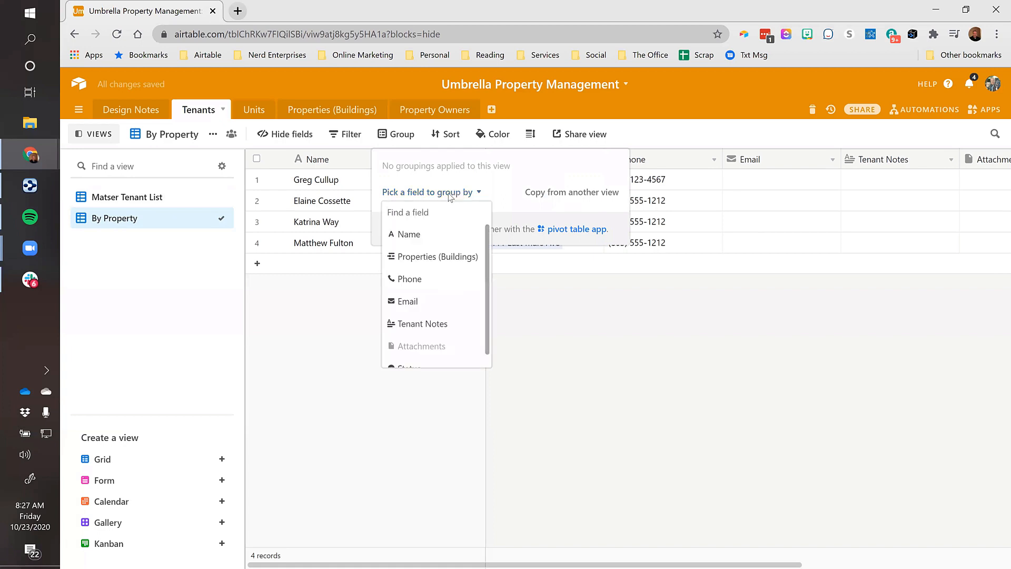
{"action": "left_click", "coordinate": [436, 258]}
{"action": "left_click", "coordinate": [374, 419]}
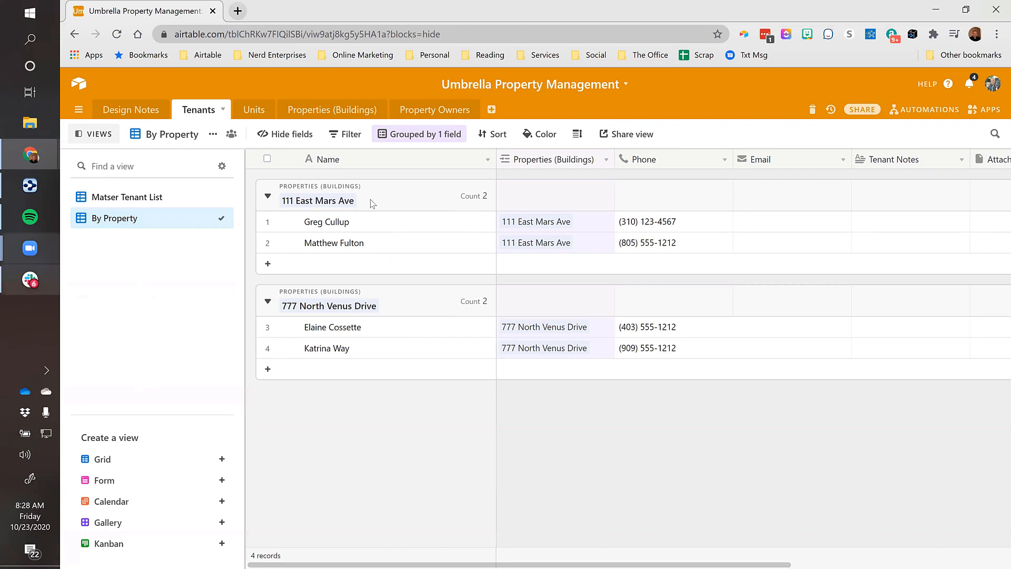
Select a tenant's name cell in the grouped view
{"action": "mouse_move", "coordinate": [115, 505]}
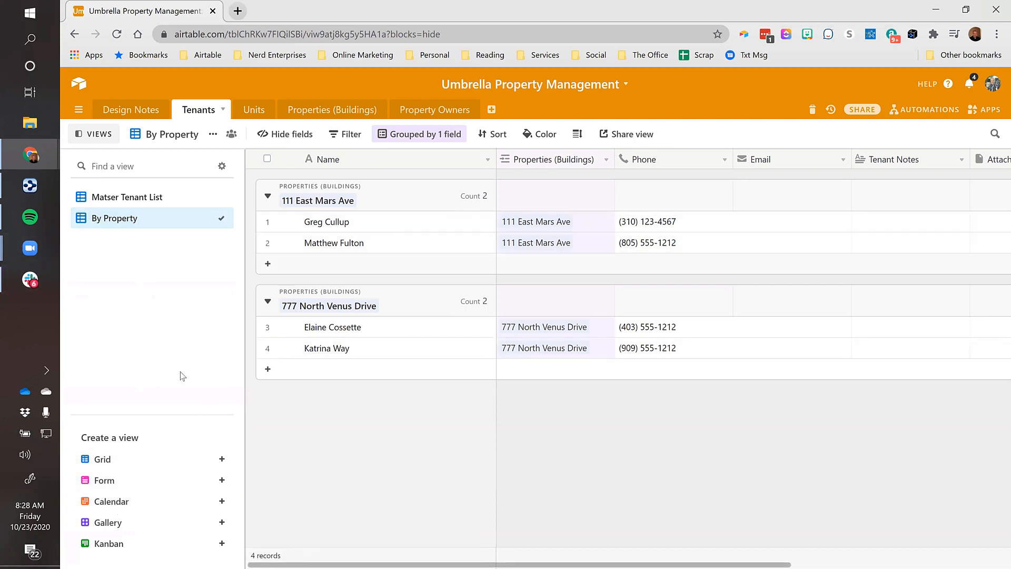
{"action": "mouse_move", "coordinate": [109, 526]}
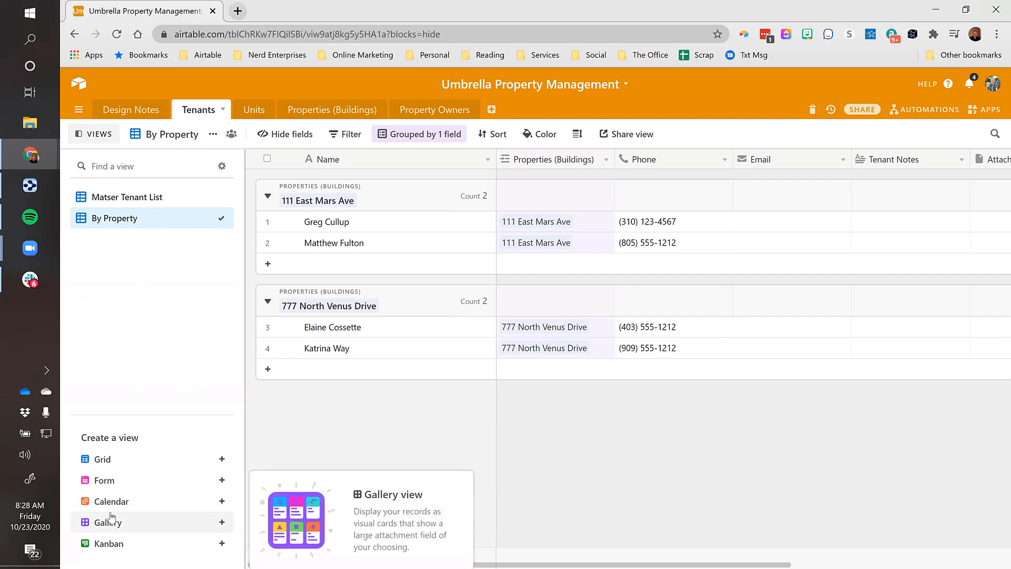
{"action": "left_click", "coordinate": [425, 219]}
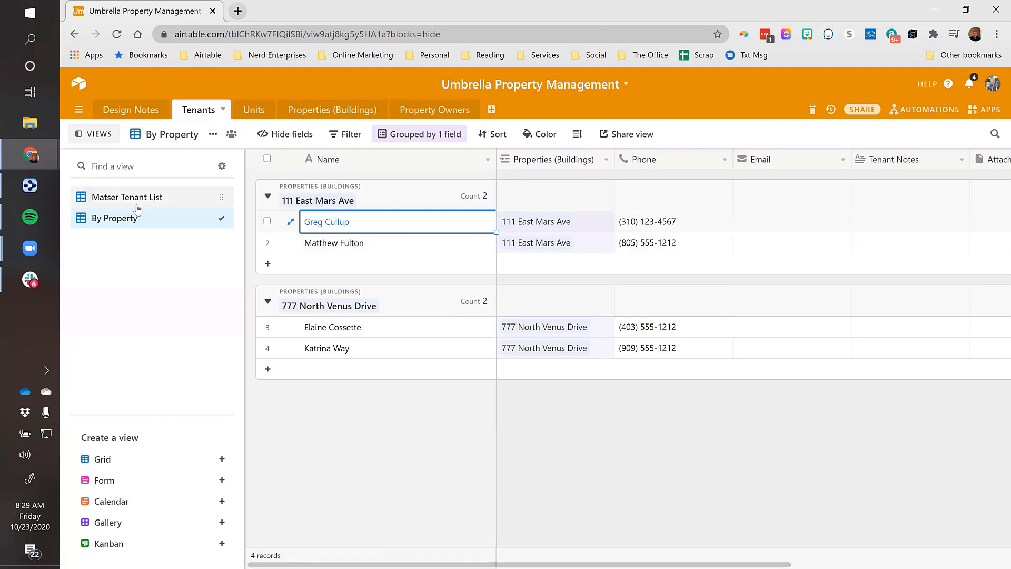
Delete the empty third record from the Properties (Buildings) table
{"action": "left_click", "coordinate": [324, 111]}
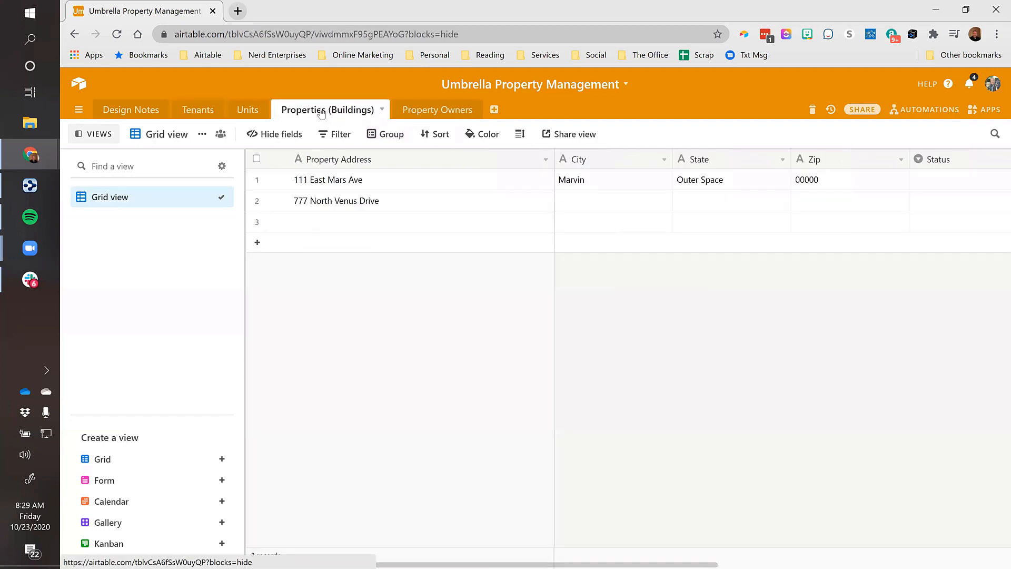
{"action": "right_click", "coordinate": [327, 222]}
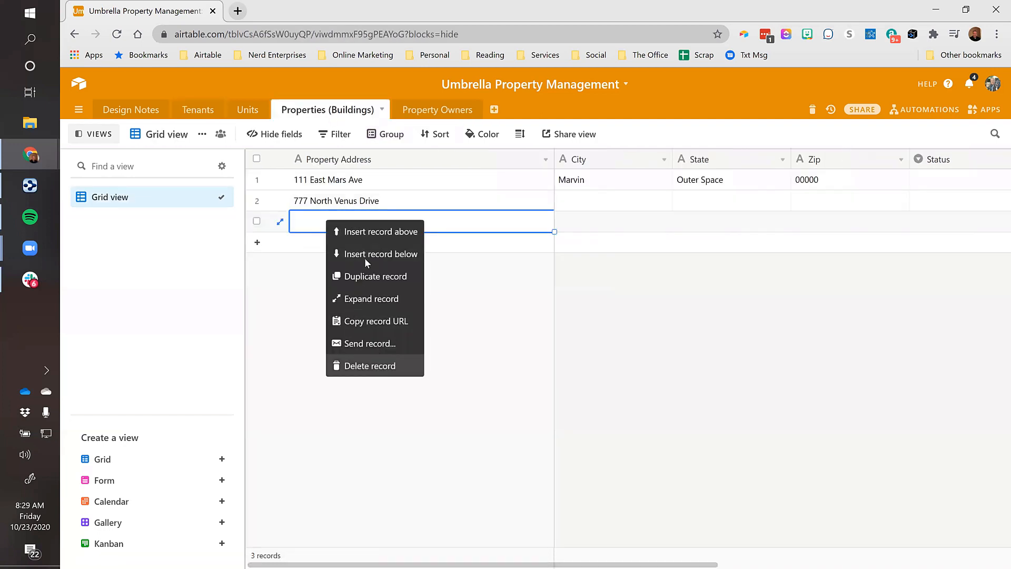
{"action": "left_click", "coordinate": [379, 366]}
Add a Gallery view named 'Gallery' for the properties, then return to the Grid view
{"action": "left_click", "coordinate": [112, 522]}
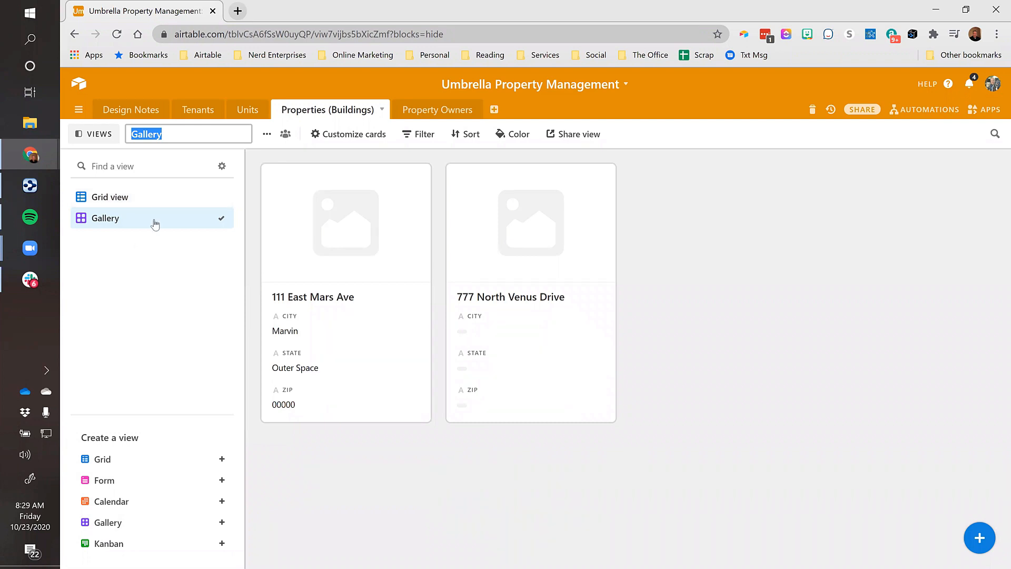
{"action": "key", "text": "Return"}
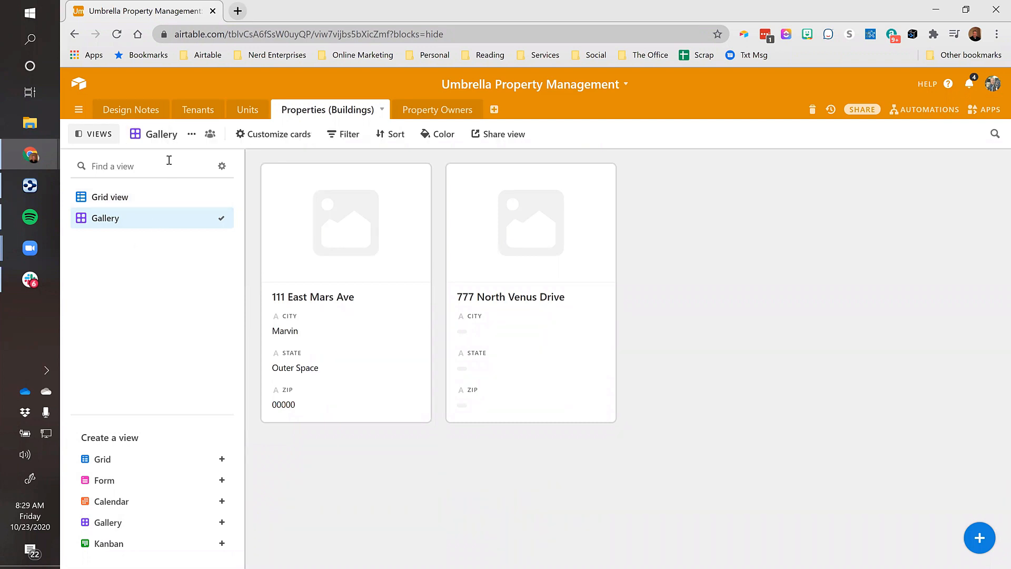
{"action": "left_click", "coordinate": [109, 203]}
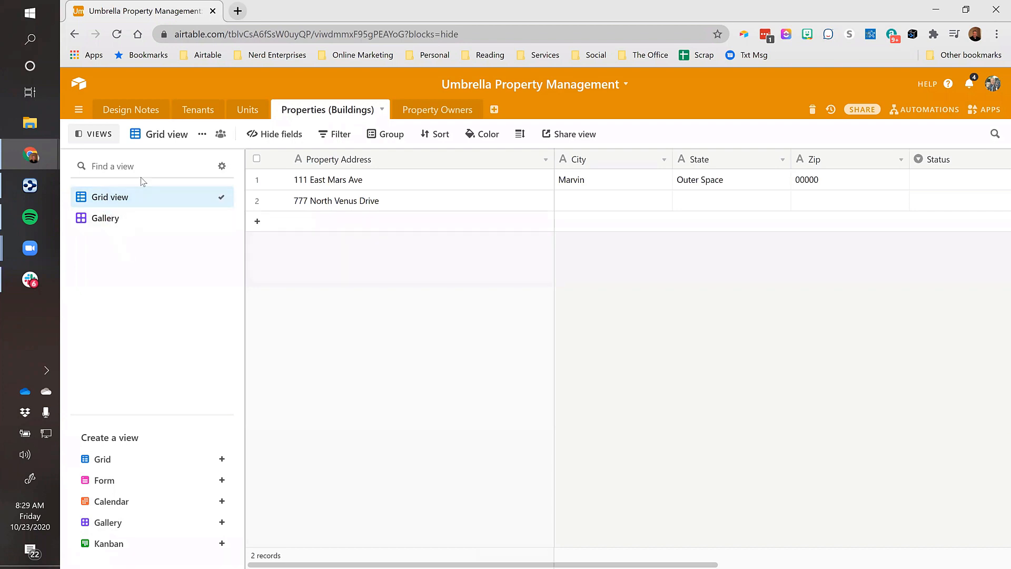
{"action": "left_click", "coordinate": [124, 166]}
Check the Tenants table's Matser Tenant List view, then open the Units table
{"action": "left_click", "coordinate": [191, 117]}
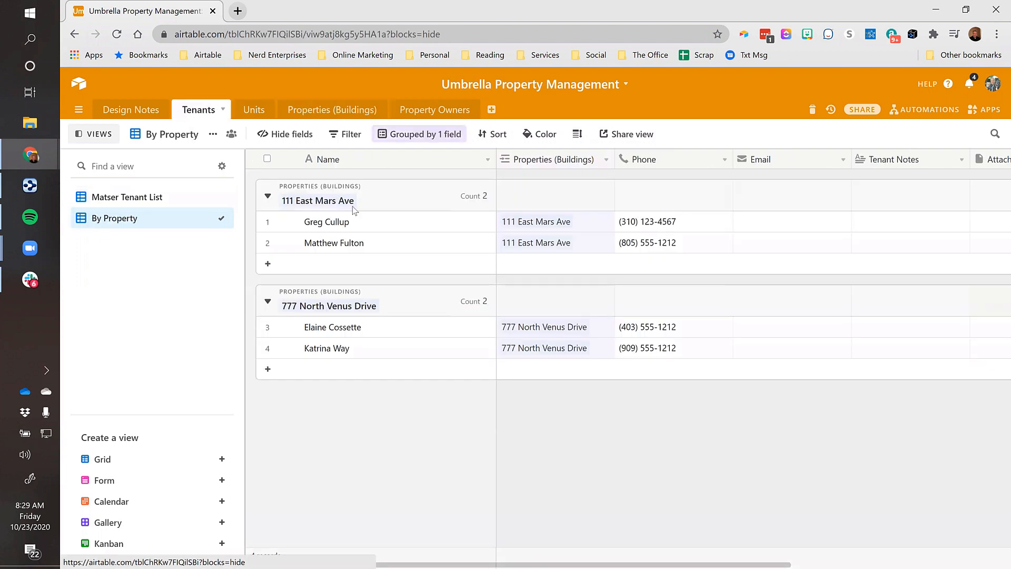
{"action": "left_click", "coordinate": [112, 199]}
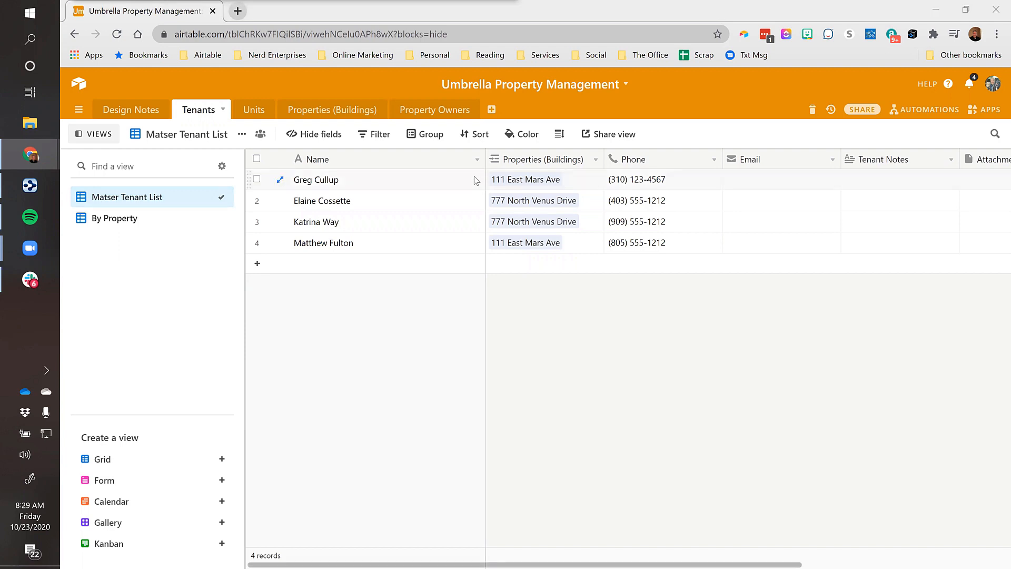
{"action": "left_click", "coordinate": [259, 113]}
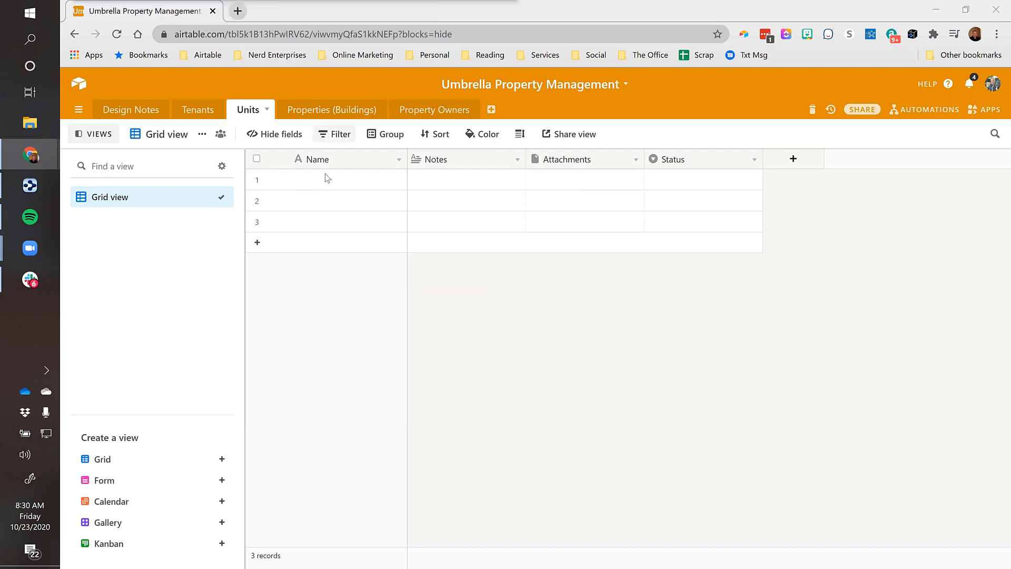
Widen the Units Name column and name the first record 'Unit # 1'
{"action": "left_click", "coordinate": [356, 177]}
{"action": "left_click_drag", "start_coordinate": [407, 159], "coordinate": [467, 160]}
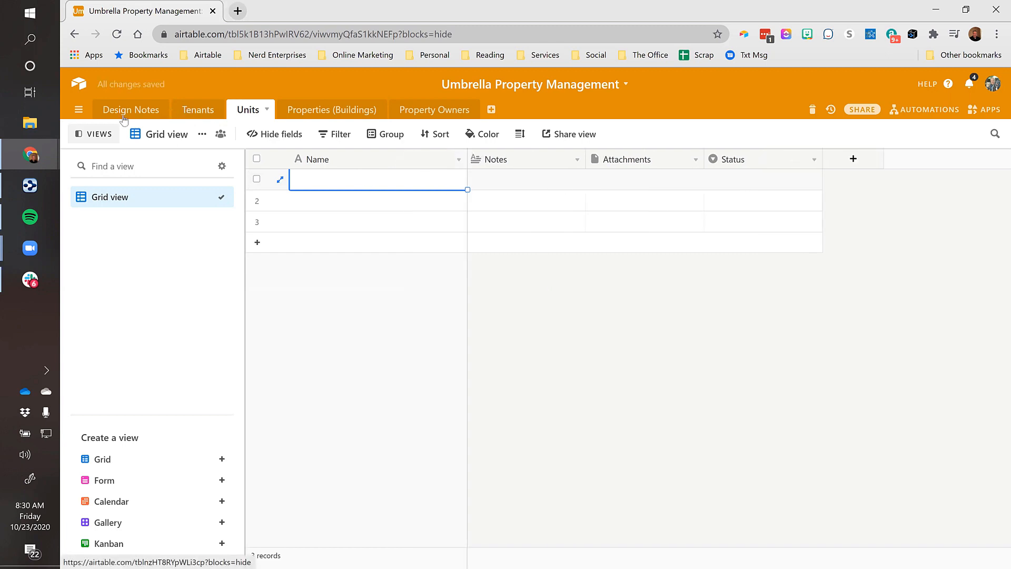
{"action": "left_click", "coordinate": [341, 112]}
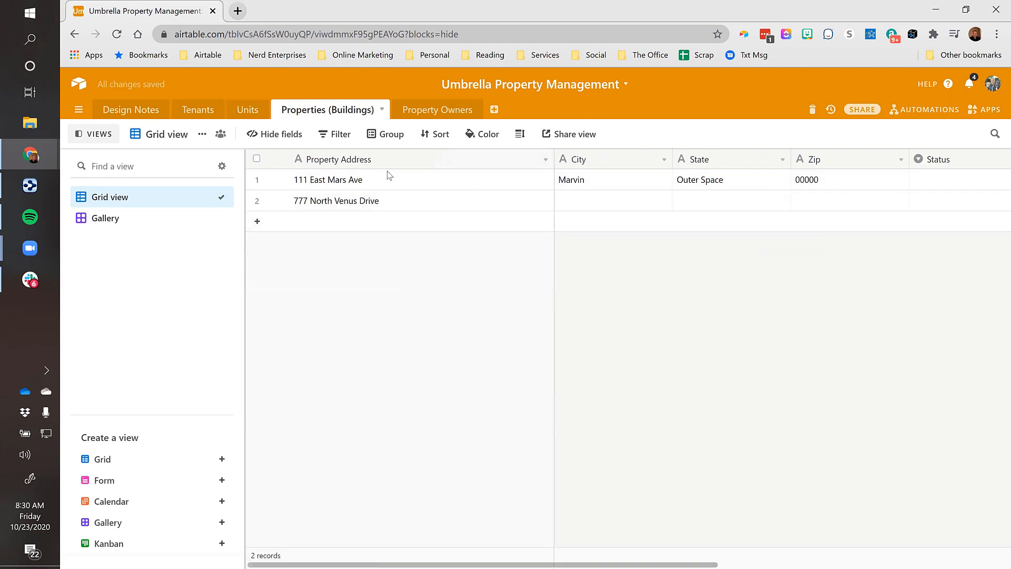
{"action": "left_click", "coordinate": [252, 112]}
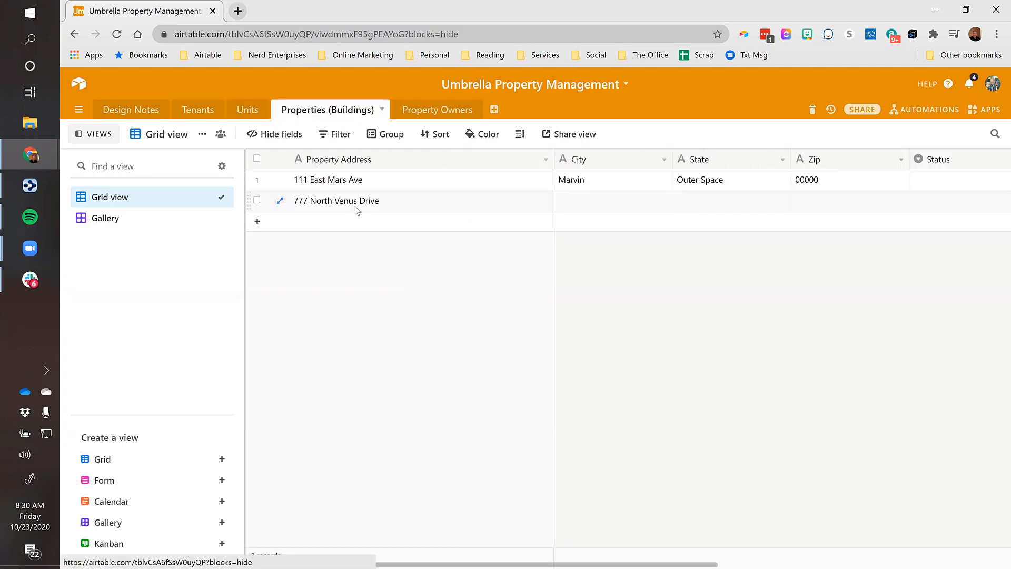
{"action": "left_click", "coordinate": [250, 112]}
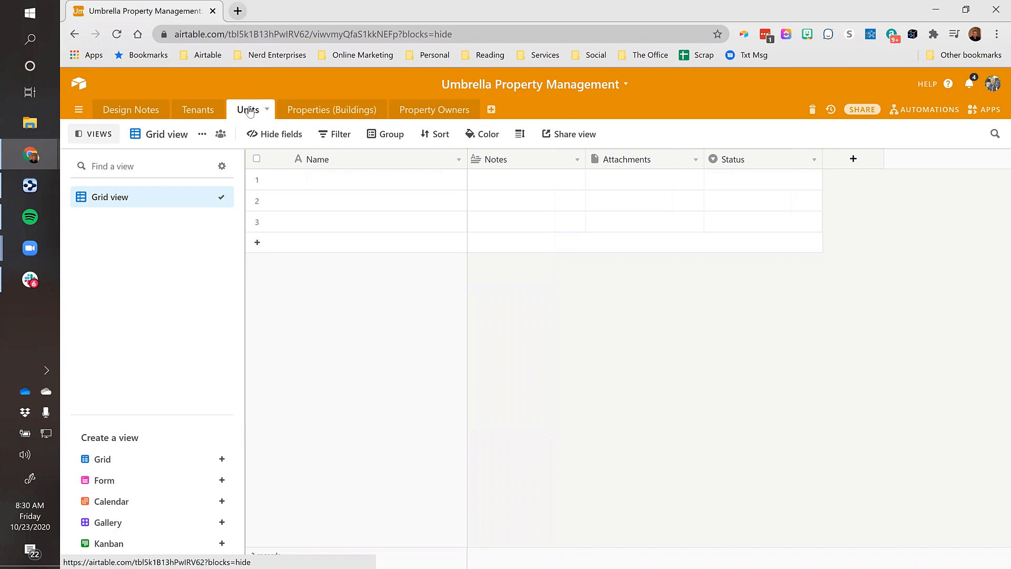
{"action": "left_click", "coordinate": [324, 184]}
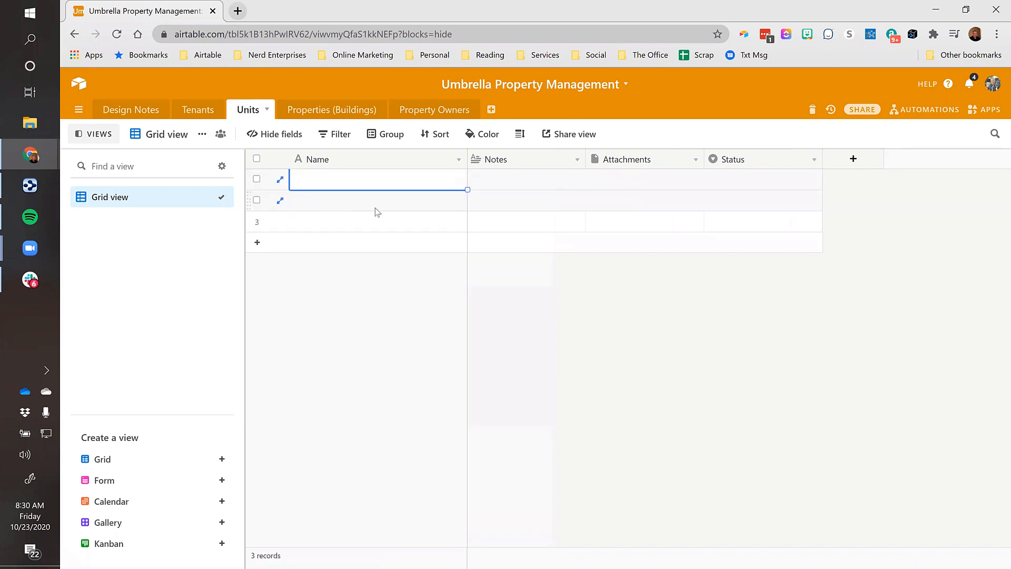
{"action": "type", "text": "Unit #"}
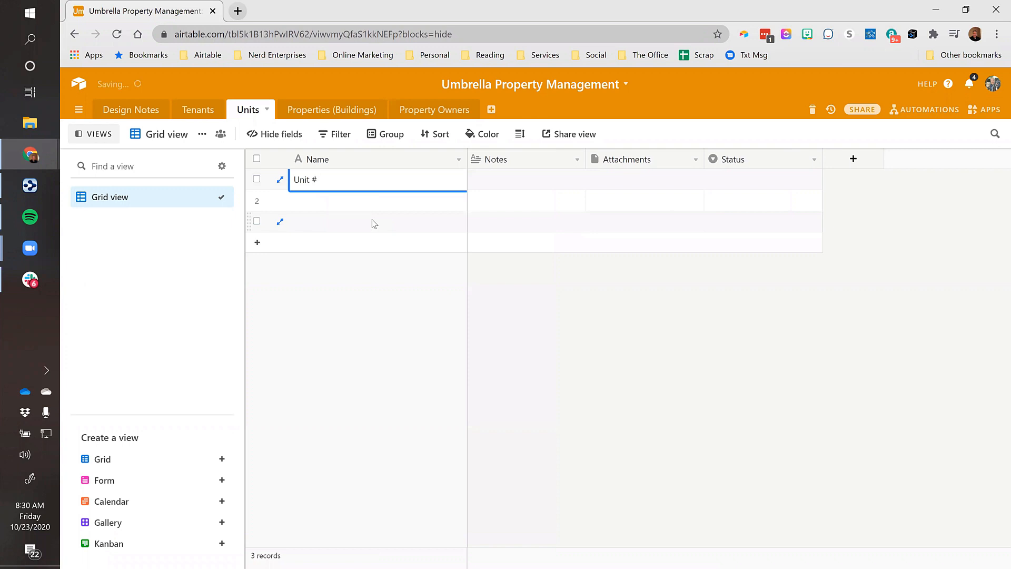
{"action": "key", "text": "Tab"}
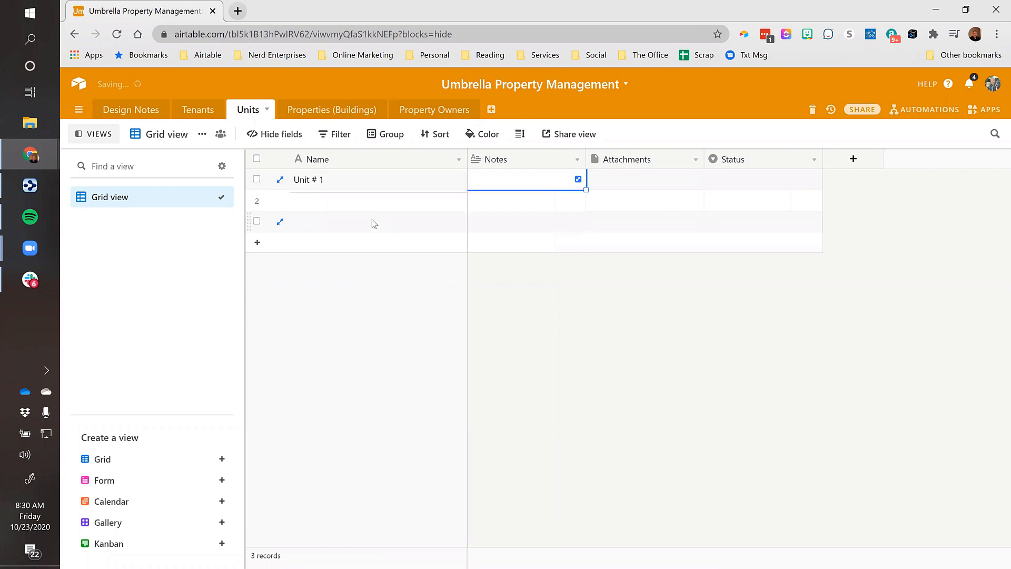
Insert a Properties (Buildings) link field left of Notes, without lookup fields
{"action": "right_click", "coordinate": [554, 154]}
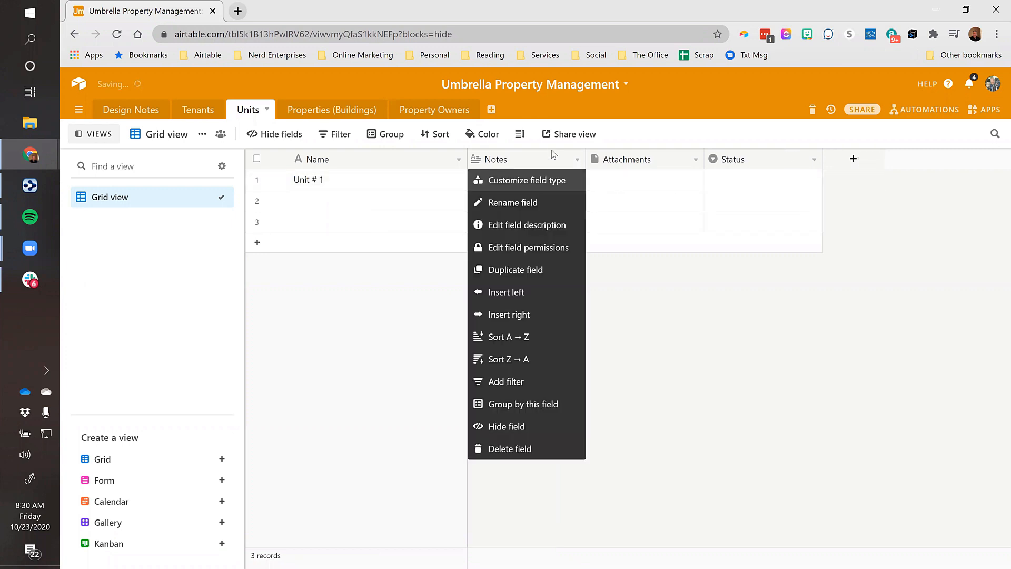
{"action": "left_click", "coordinate": [507, 292]}
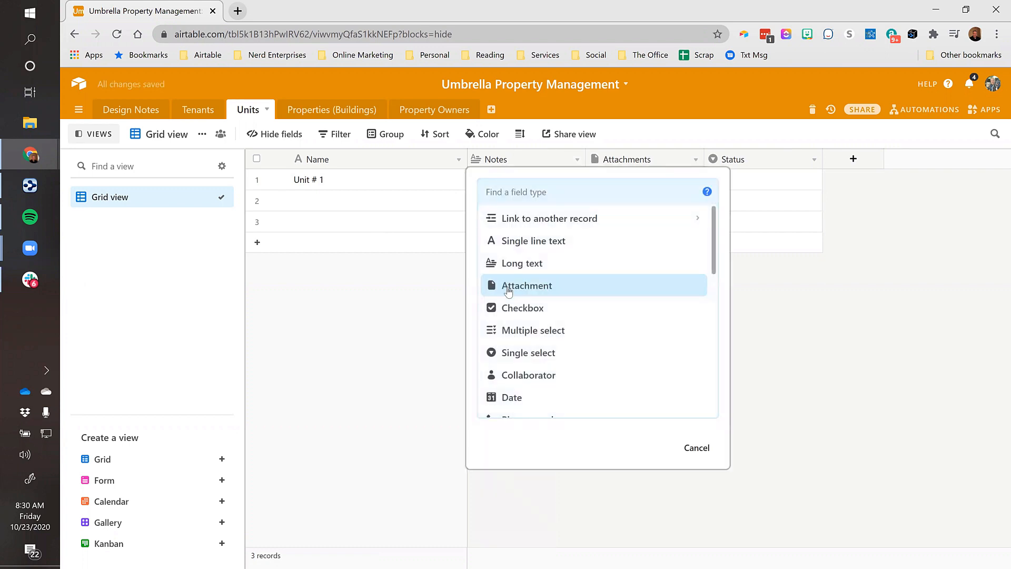
{"action": "type", "text": "Prop"}
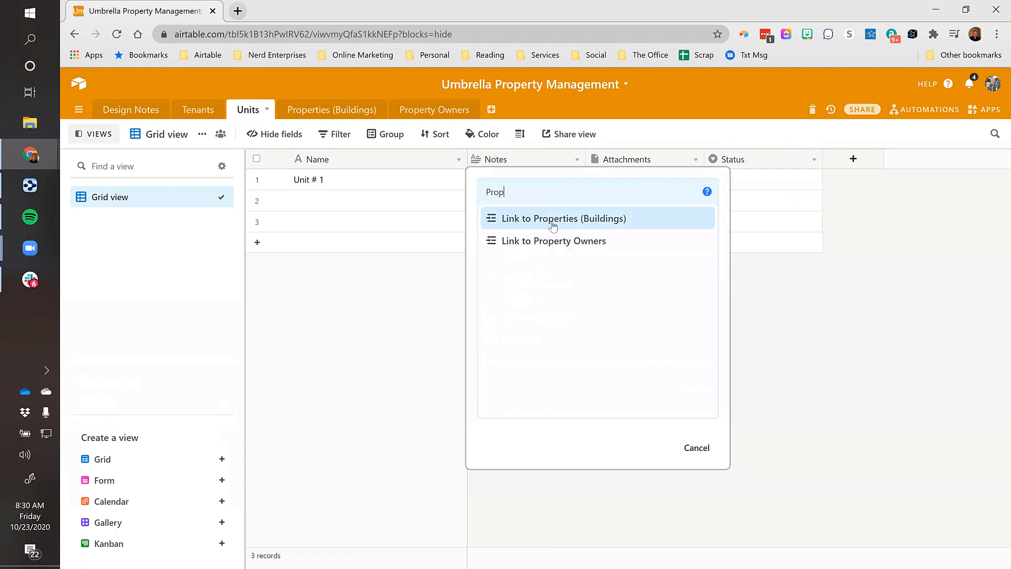
{"action": "left_click", "coordinate": [552, 225]}
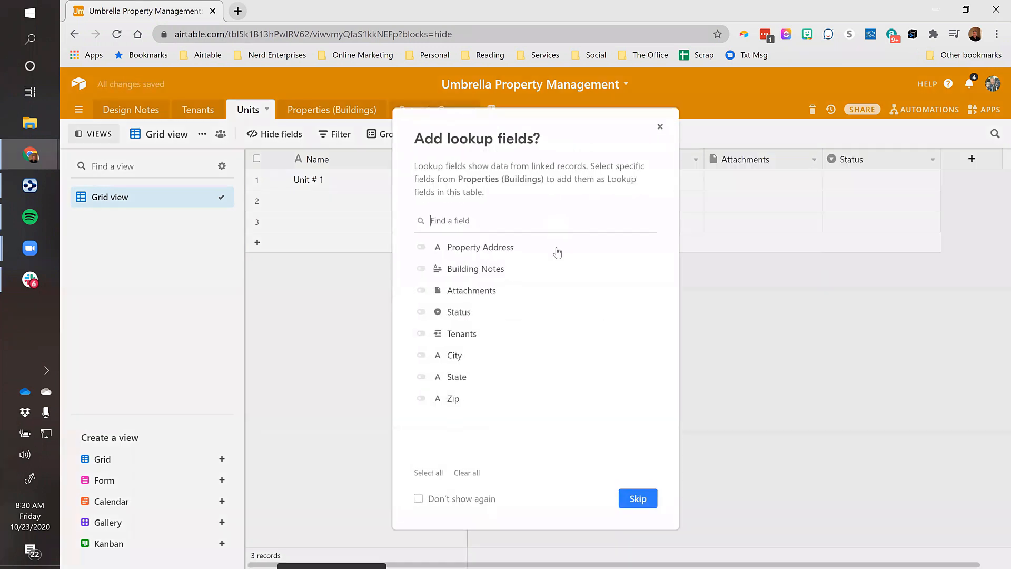
{"action": "left_click", "coordinate": [635, 495]}
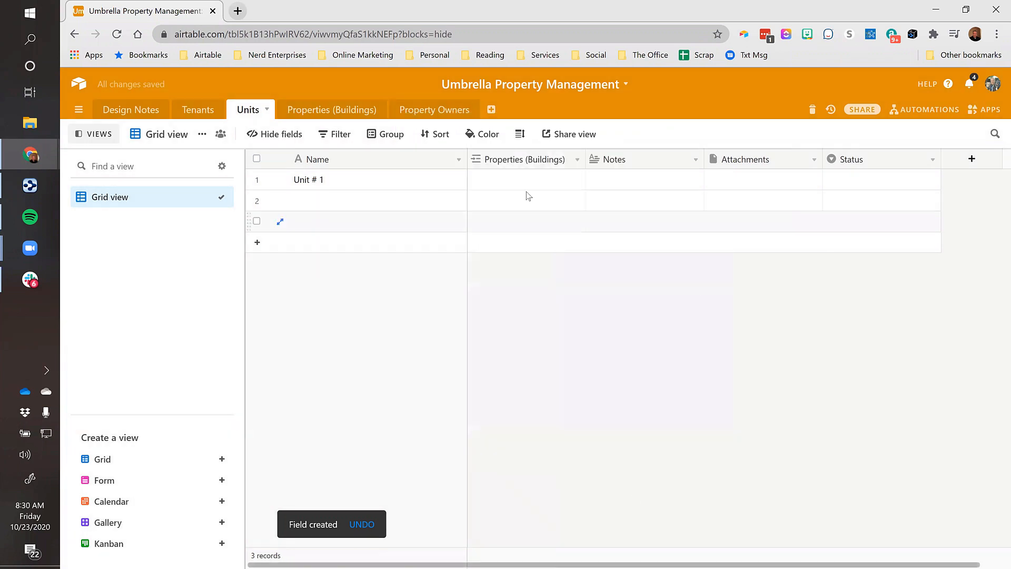
Link Unit # 1 to the building 111 East Mars Ave
{"action": "left_click", "coordinate": [481, 179]}
{"action": "left_click", "coordinate": [476, 180]}
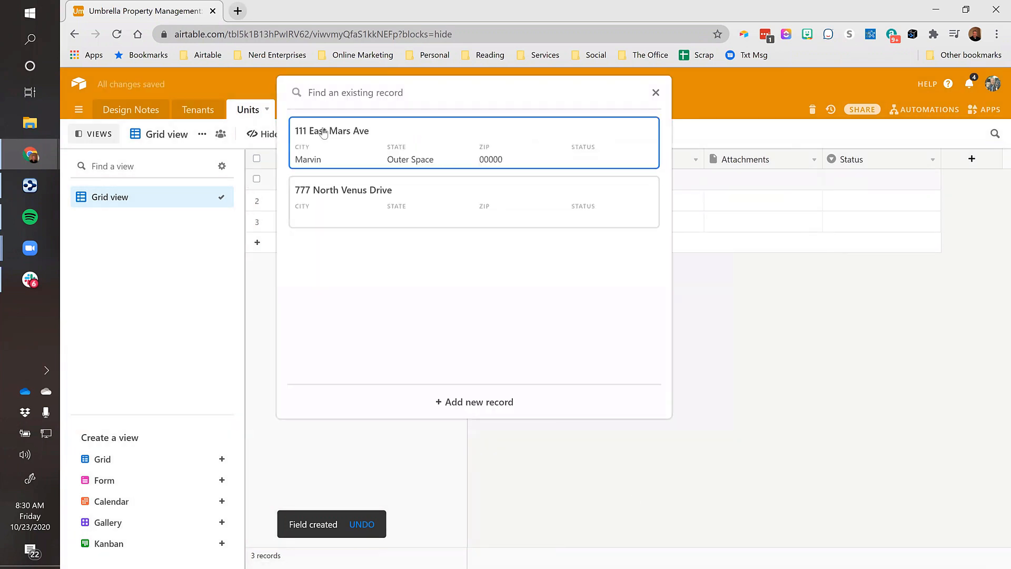
{"action": "left_click", "coordinate": [587, 171]}
{"action": "left_click", "coordinate": [618, 199]}
Name row 2 'Unit # 2', copy the 111 East Mars Ave link to it, and widen the column
{"action": "left_click", "coordinate": [318, 206]}
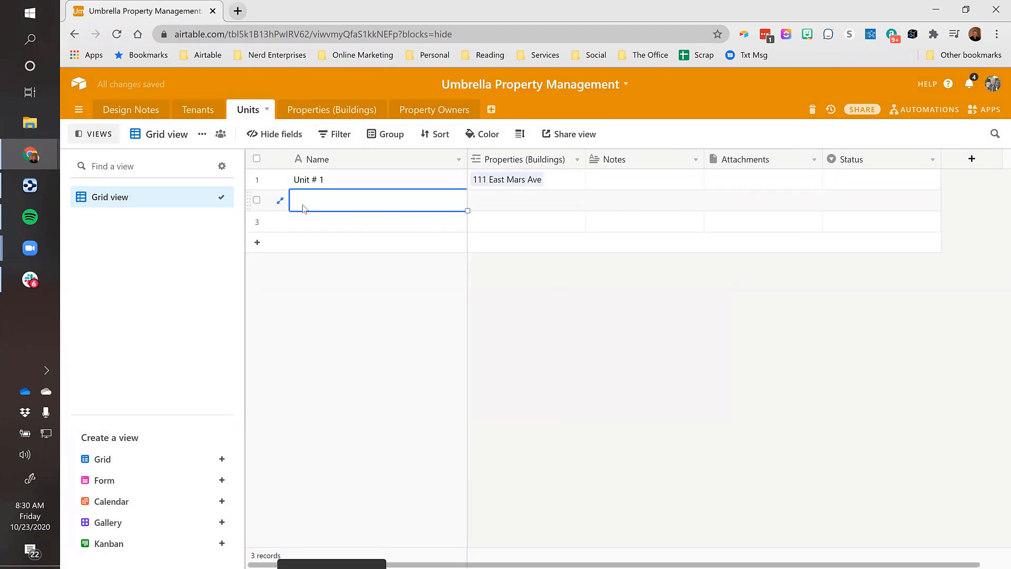
{"action": "type", "text": "Unit # 2"}
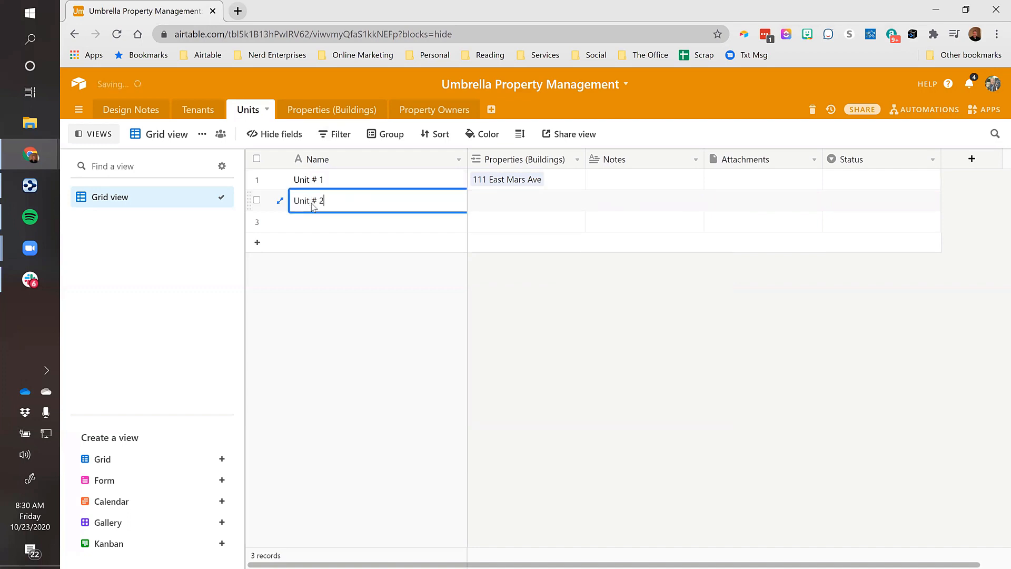
{"action": "key", "text": "Tab"}
{"action": "key", "text": "Up"}
{"action": "key", "text": "ctrl+c"}
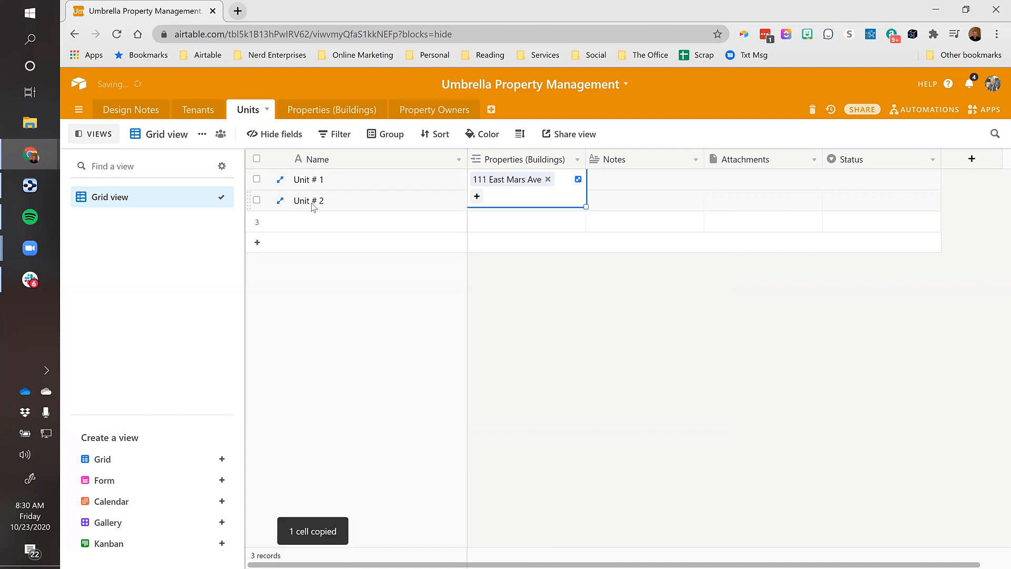
{"action": "key", "text": "Down"}
{"action": "key", "text": "ctrl+v"}
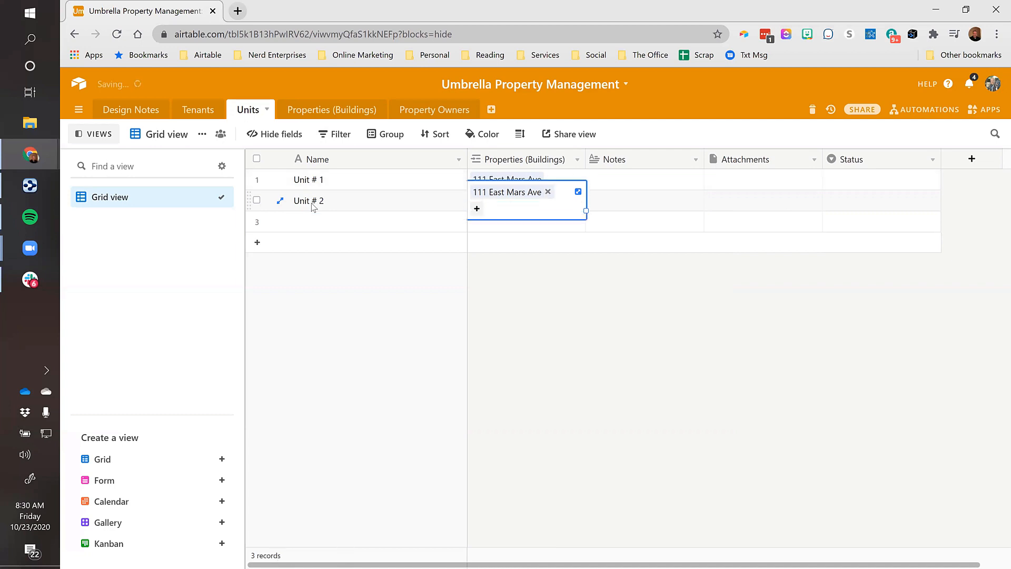
{"action": "key", "text": "Tab"}
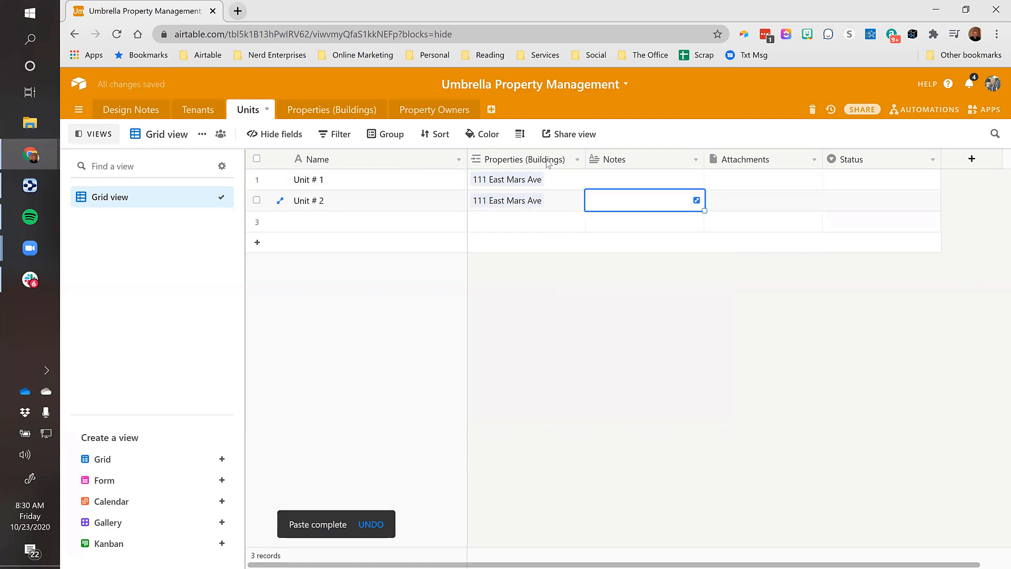
{"action": "left_click_drag", "start_coordinate": [585, 160], "coordinate": [653, 160]}
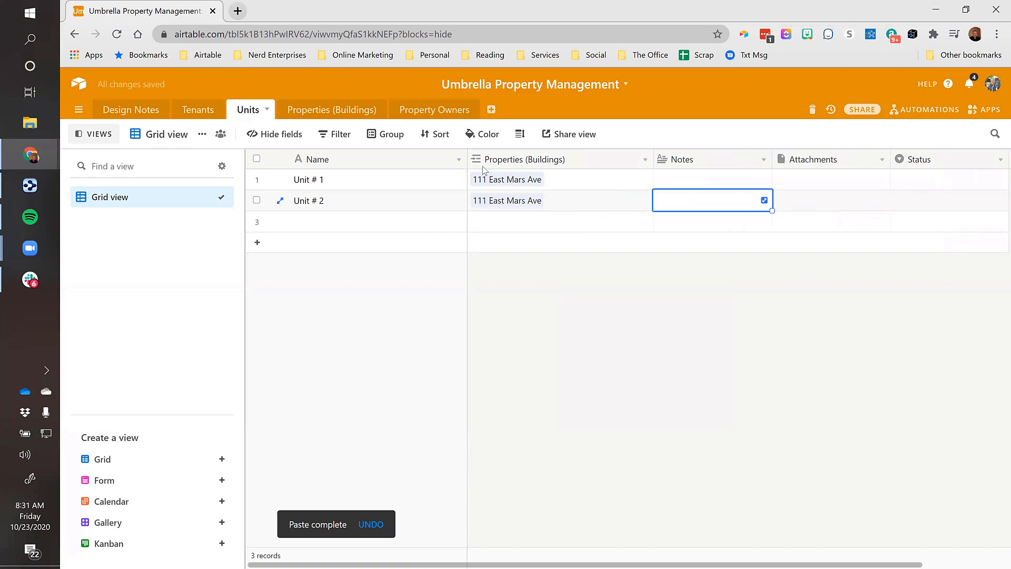
Turn off linking to multiple records for the Properties (Buildings) field and save
{"action": "left_click", "coordinate": [645, 159]}
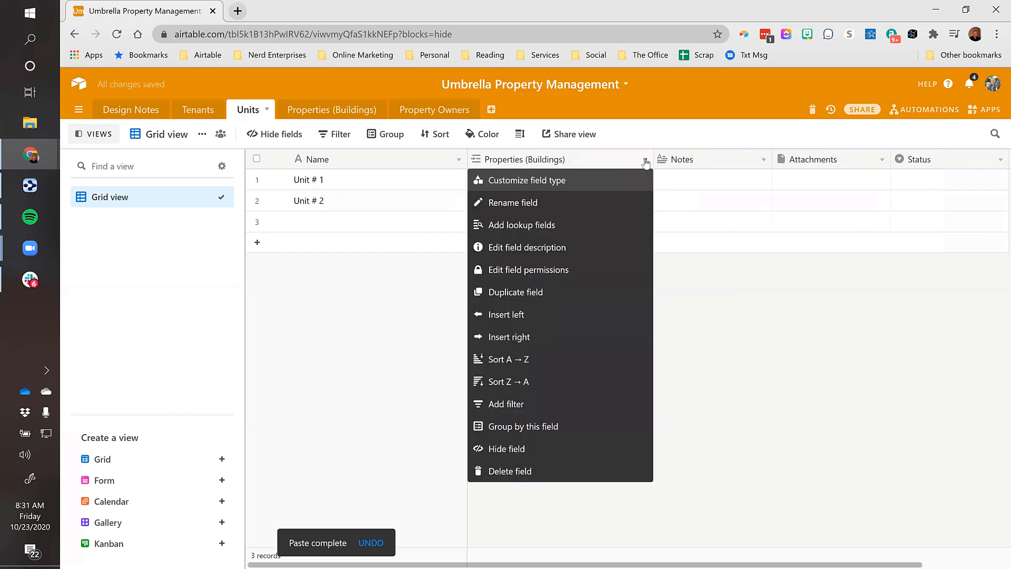
{"action": "left_click", "coordinate": [512, 181]}
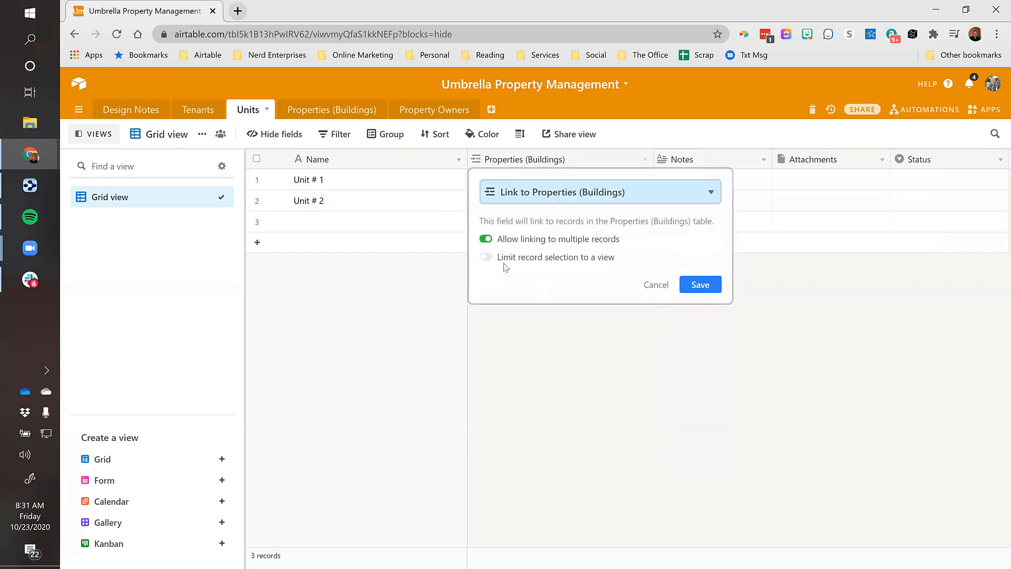
{"action": "left_click", "coordinate": [485, 241]}
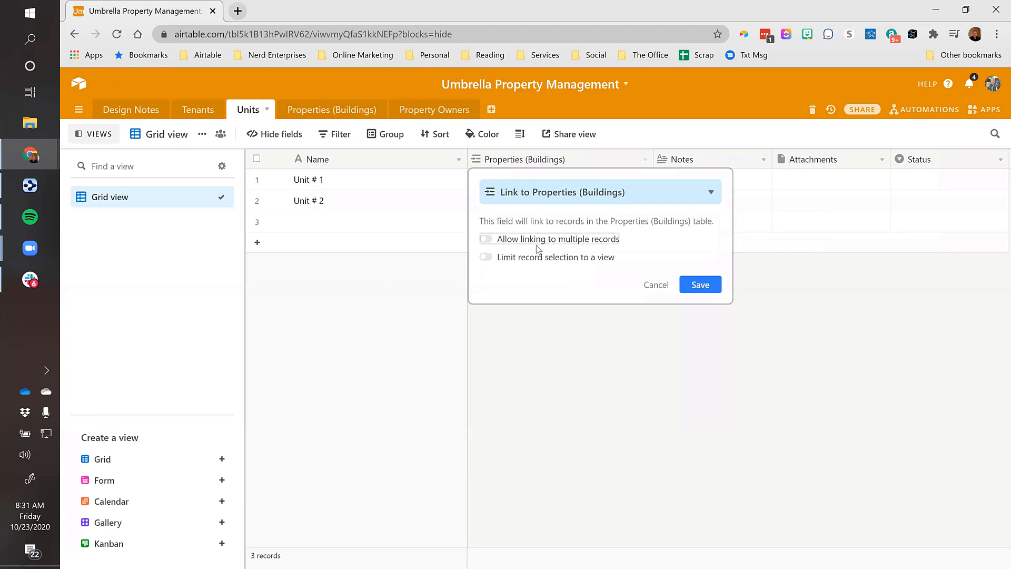
{"action": "left_click", "coordinate": [699, 285]}
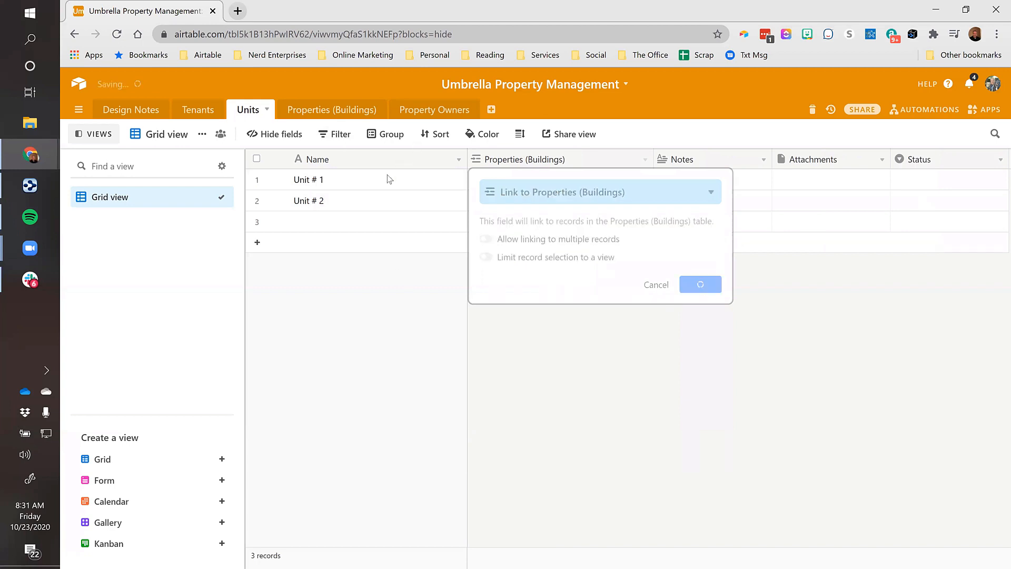
{"action": "left_click", "coordinate": [396, 185]}
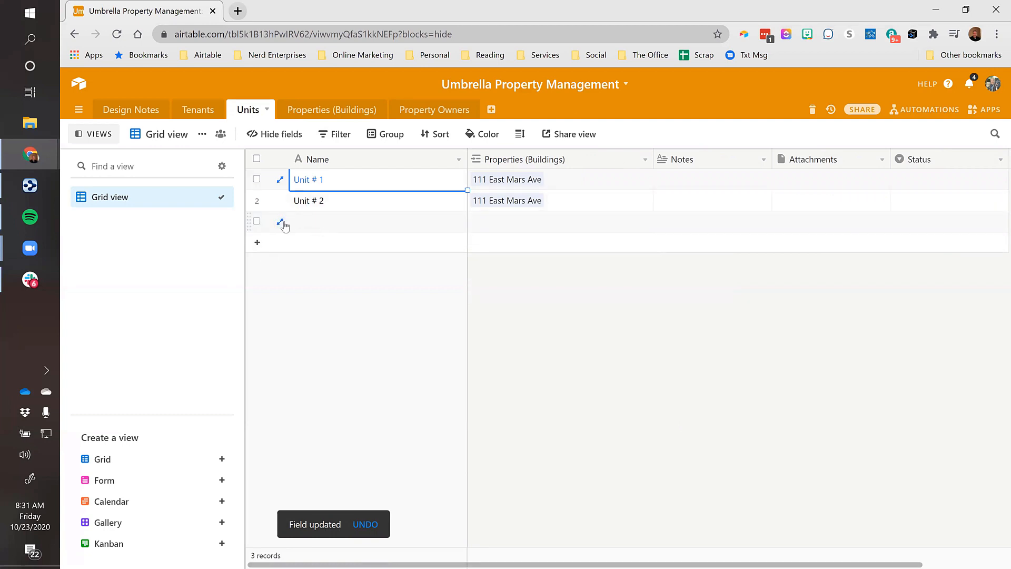
{"action": "left_click", "coordinate": [310, 225]}
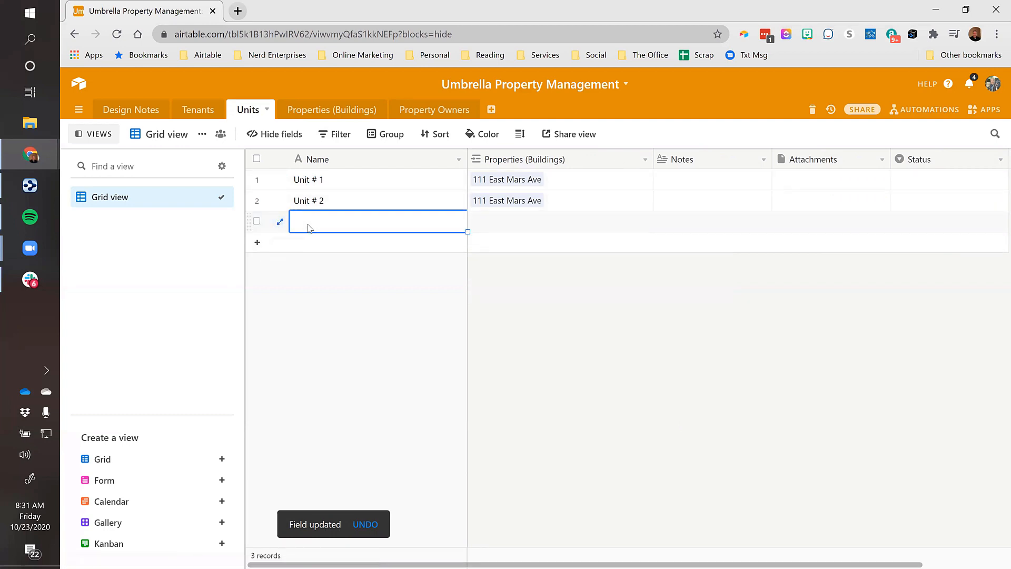
{"action": "type", "text": "U"}
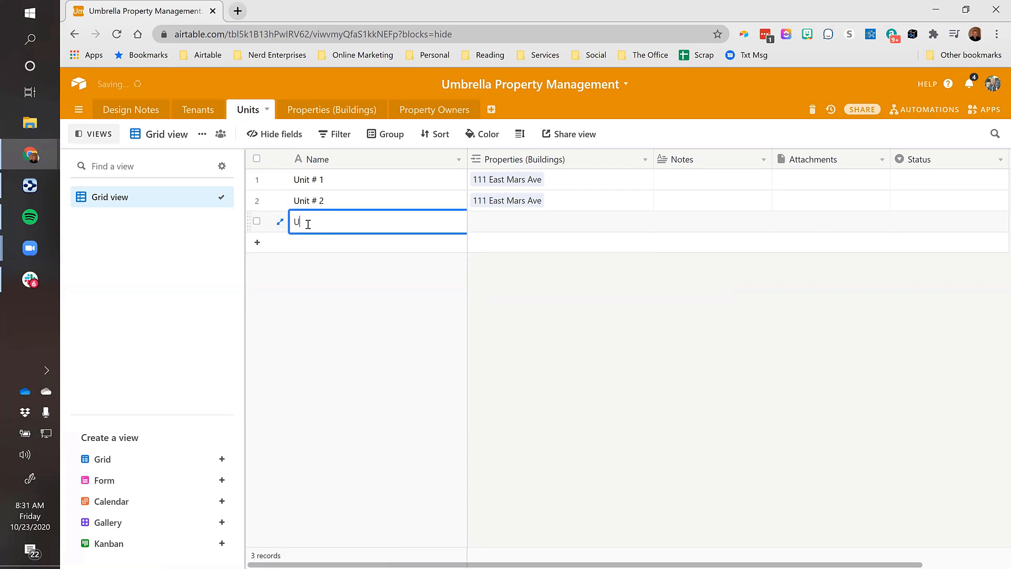
{"action": "type", "text": "Apt 1A"}
{"action": "key", "text": "Tab"}
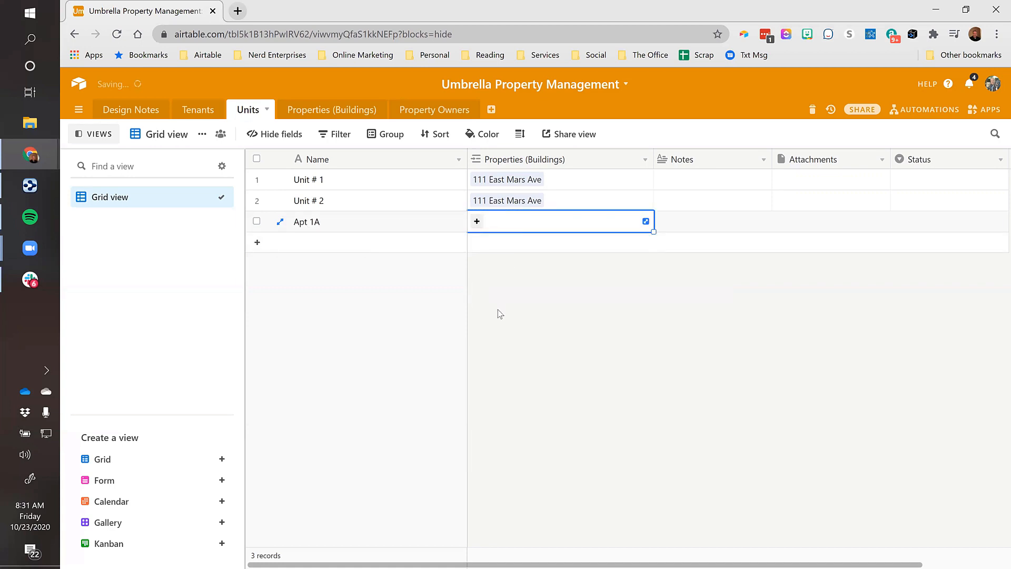
{"action": "type", "text": "venu"}
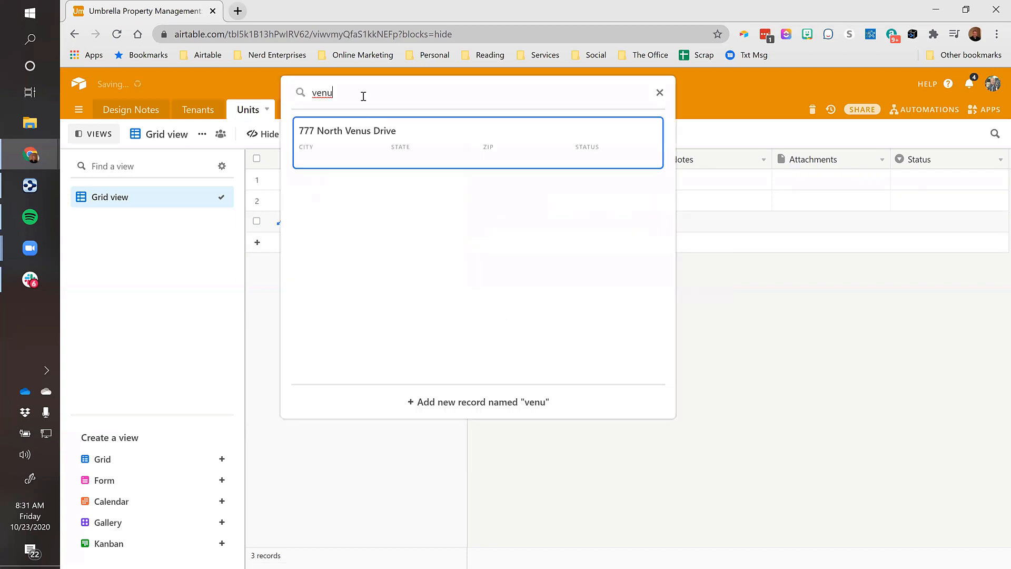
{"action": "left_click", "coordinate": [387, 132]}
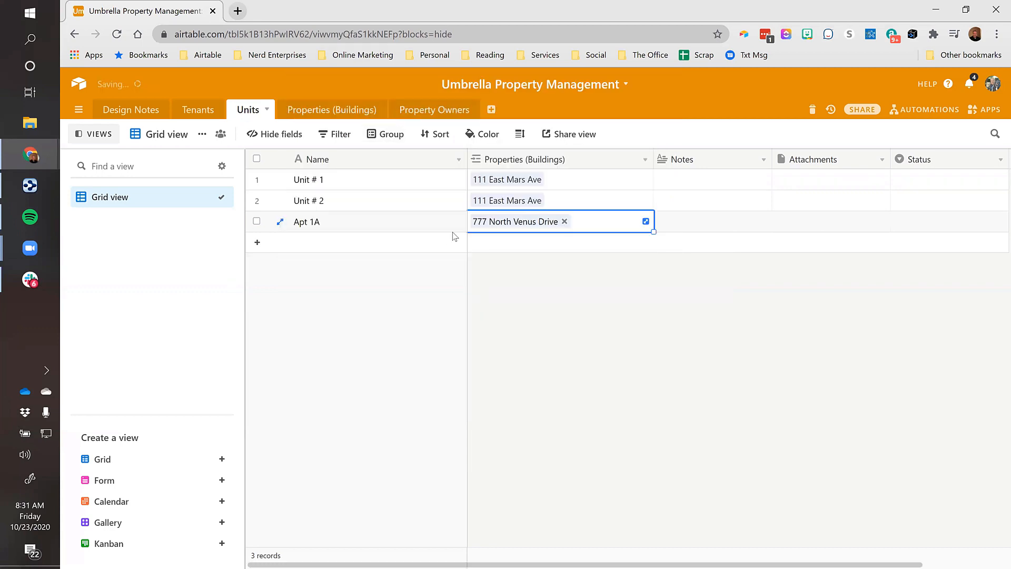
{"action": "left_click", "coordinate": [323, 243]}
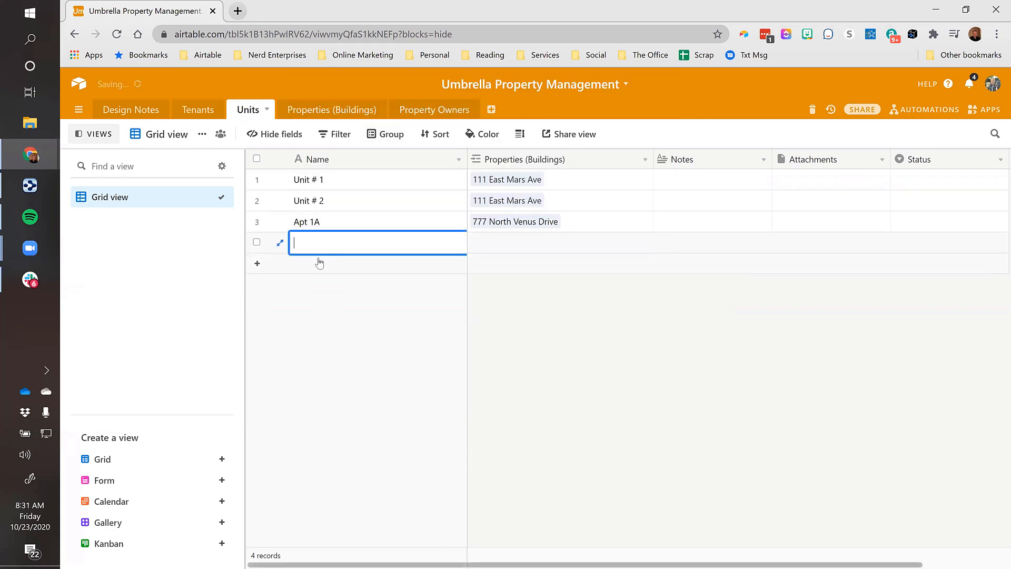
{"action": "type", "text": "Apt 1"}
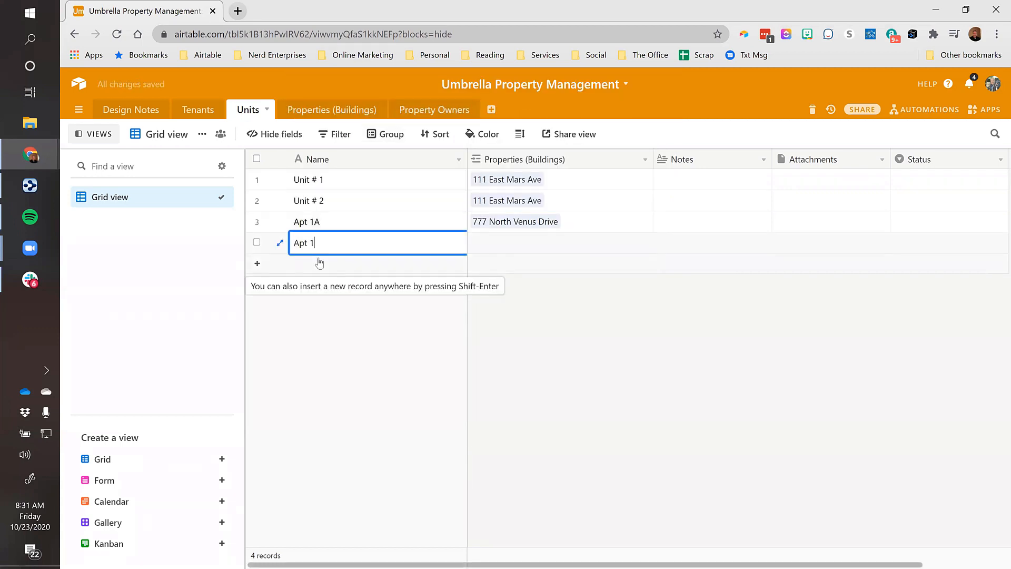
{"action": "type", "text": "B"}
{"action": "key", "text": "Tab"}
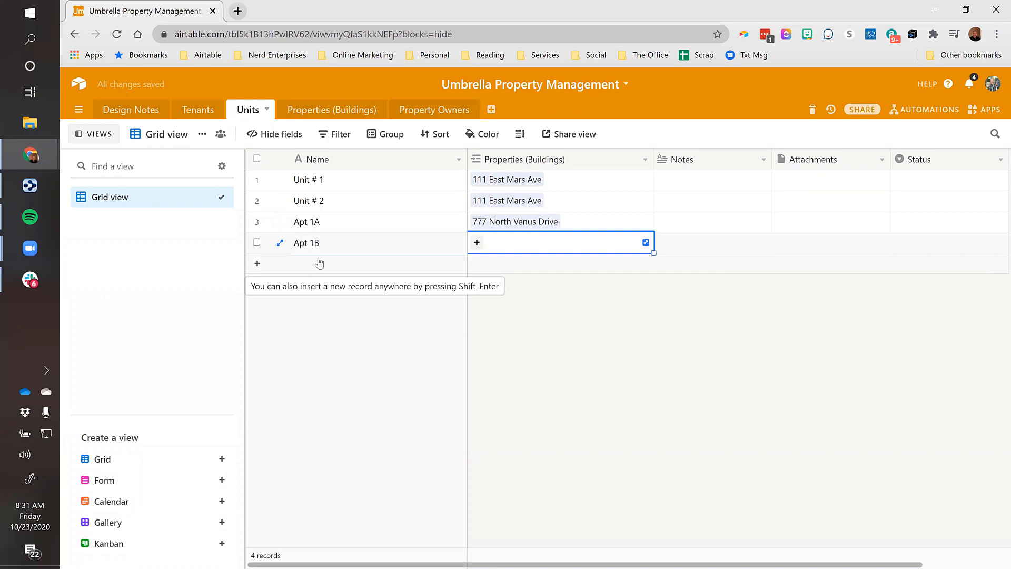
{"action": "type", "text": "777"}
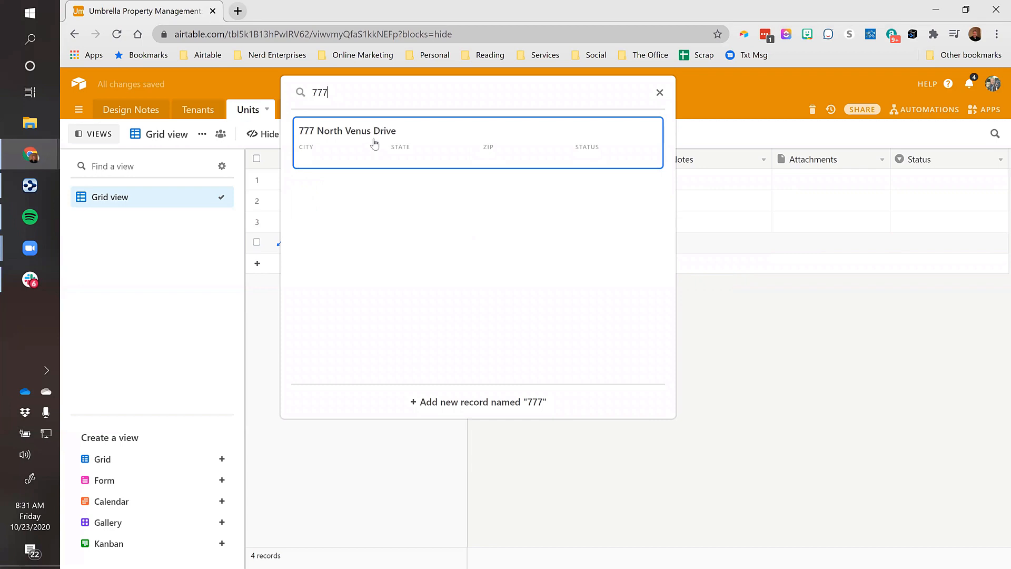
{"action": "left_click", "coordinate": [375, 141]}
{"action": "key", "text": "Tab"}
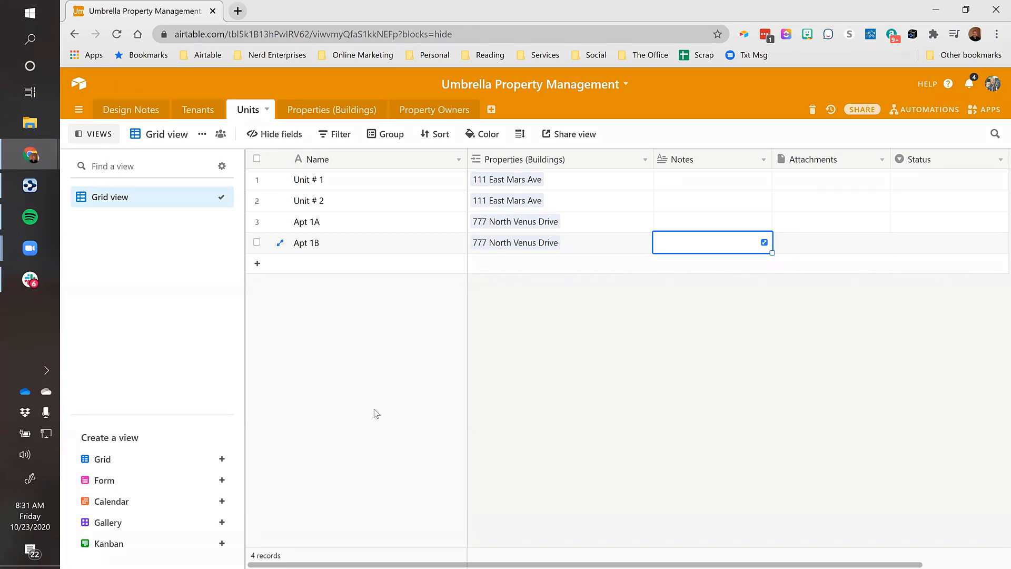
Change the Units table's primary field name from 'Name' to 'Units'
{"action": "left_click", "coordinate": [342, 221]}
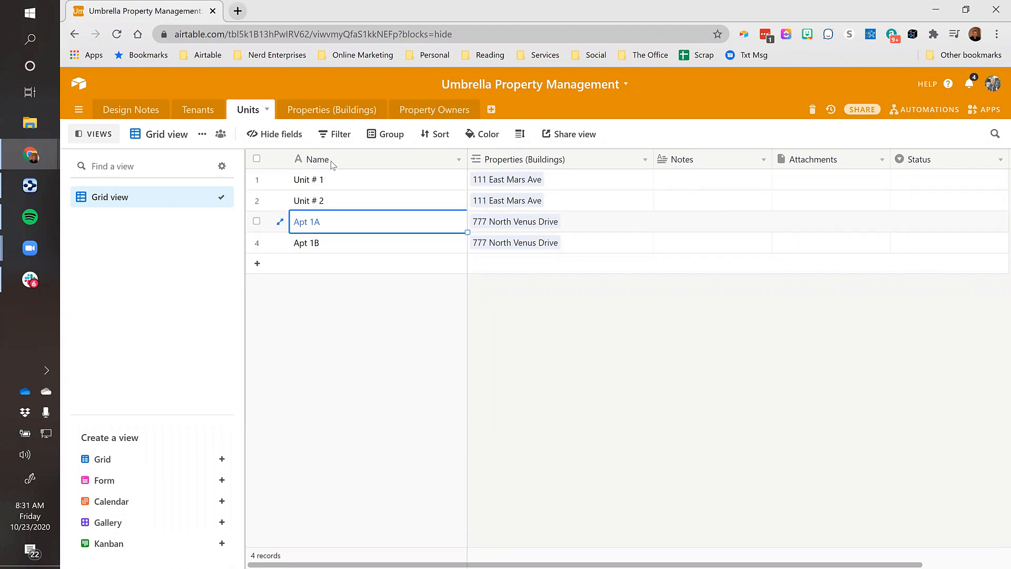
{"action": "double_click", "coordinate": [331, 160]}
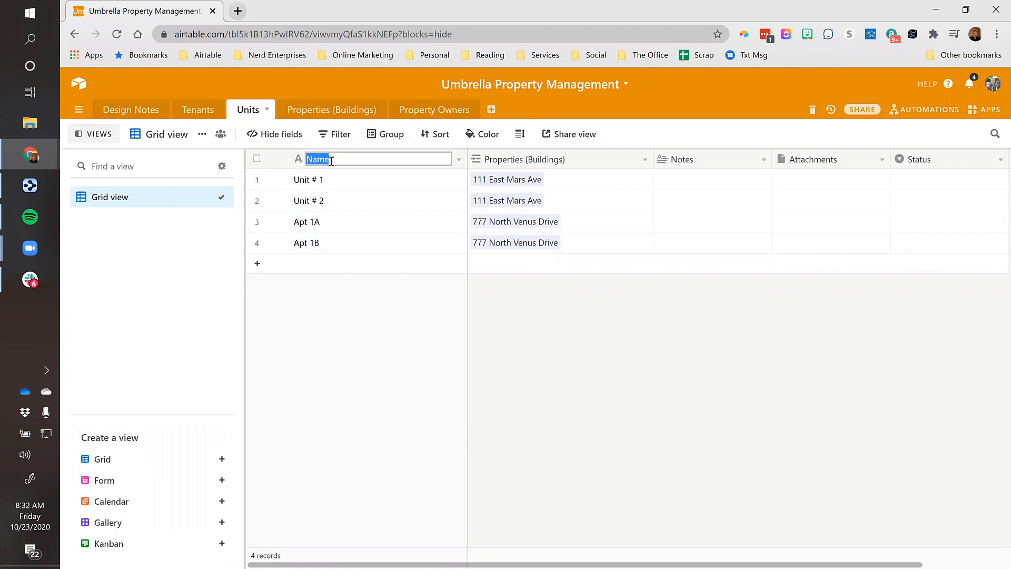
{"action": "type", "text": "Units"}
{"action": "key", "text": "Return"}
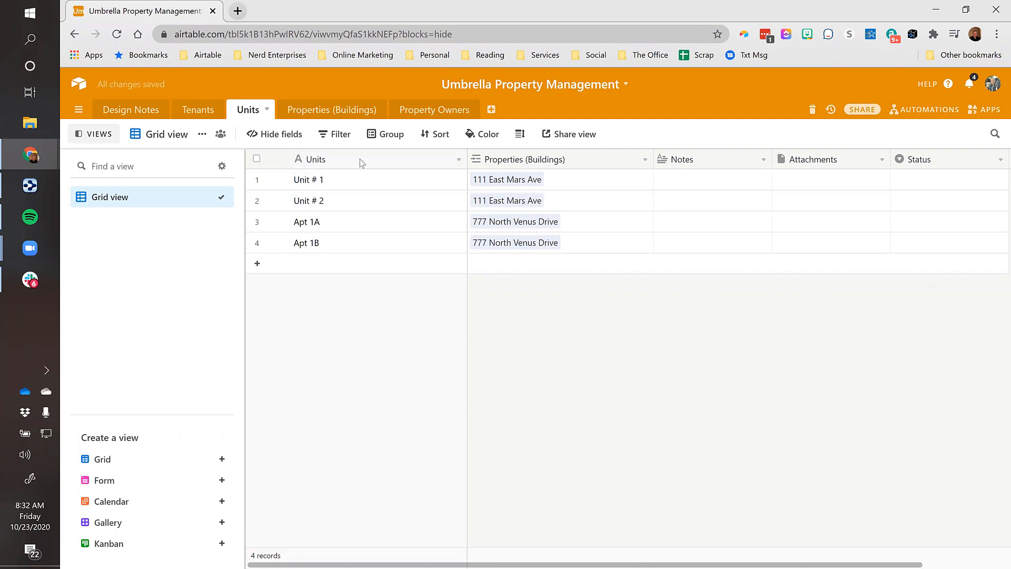
{"action": "left_click", "coordinate": [328, 182]}
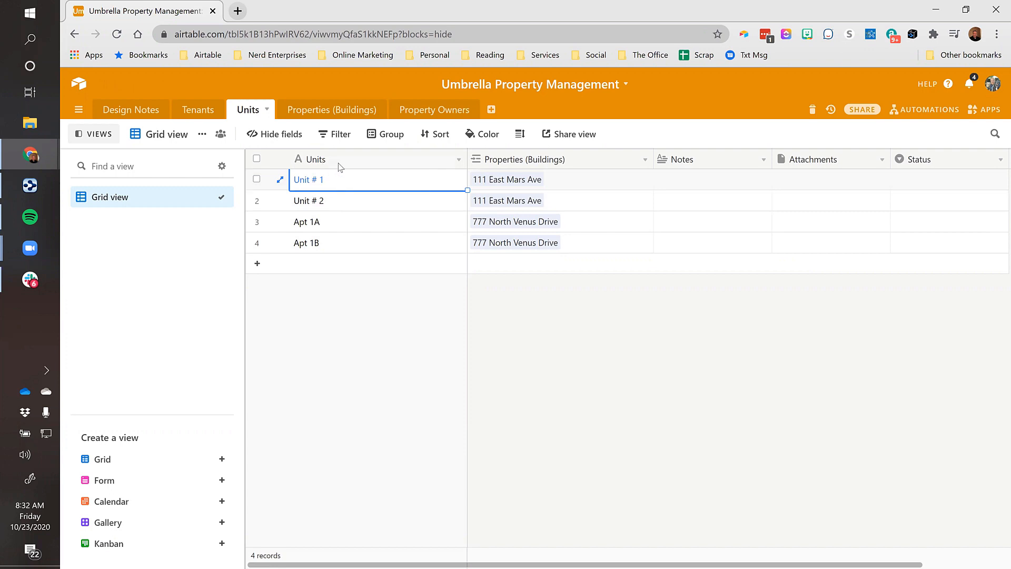
Insert a single line text field named 'Unit' left of Properties (Buildings)
{"action": "right_click", "coordinate": [561, 159]}
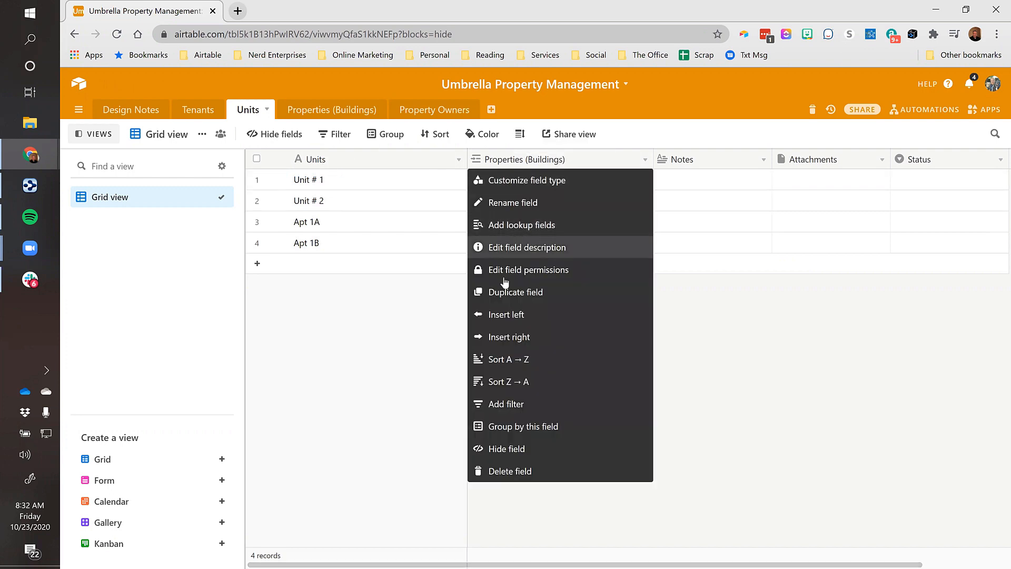
{"action": "left_click", "coordinate": [503, 316]}
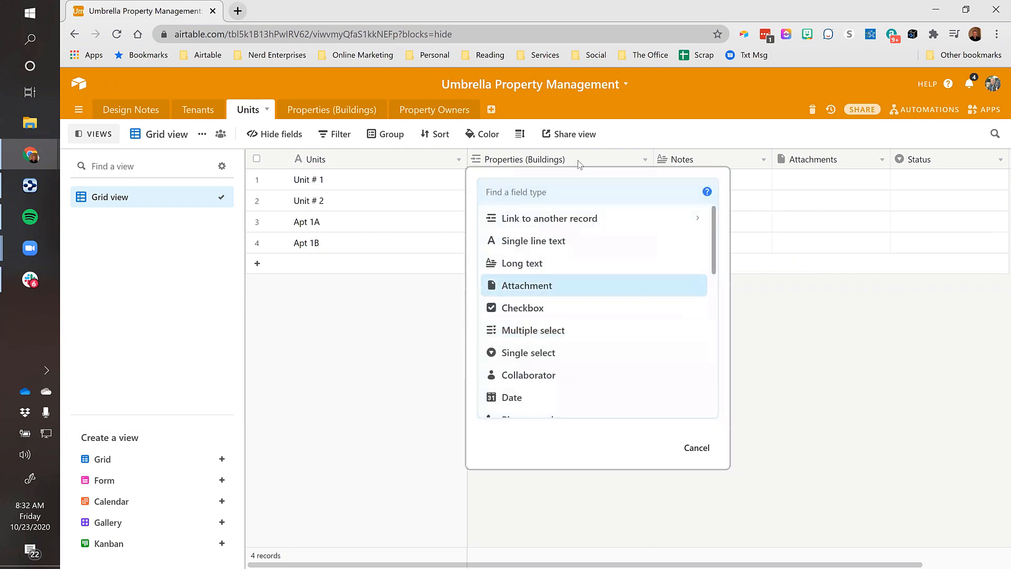
{"action": "left_click", "coordinate": [505, 240]}
{"action": "type", "text": "Unit"}
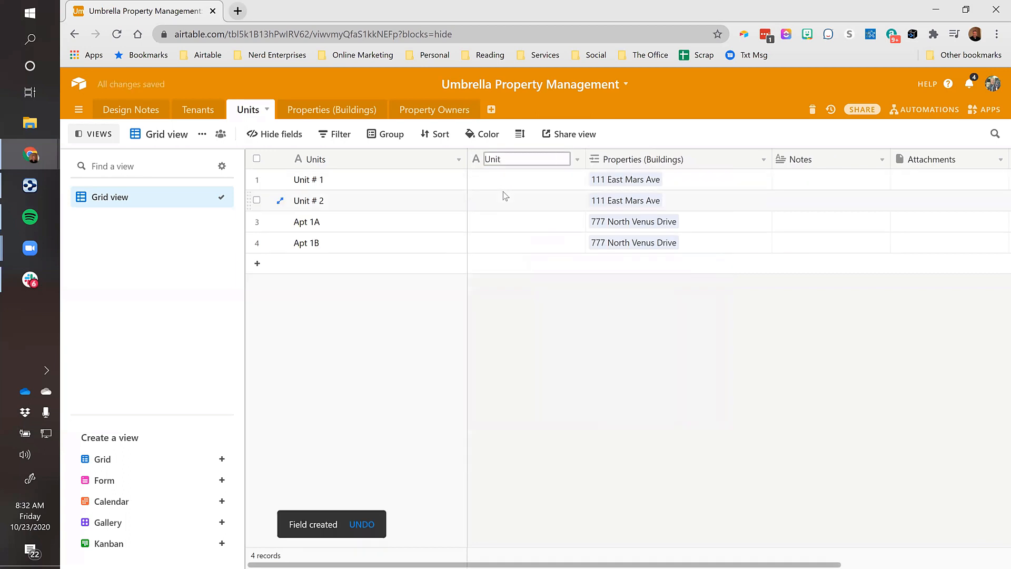
{"action": "key", "text": "Return"}
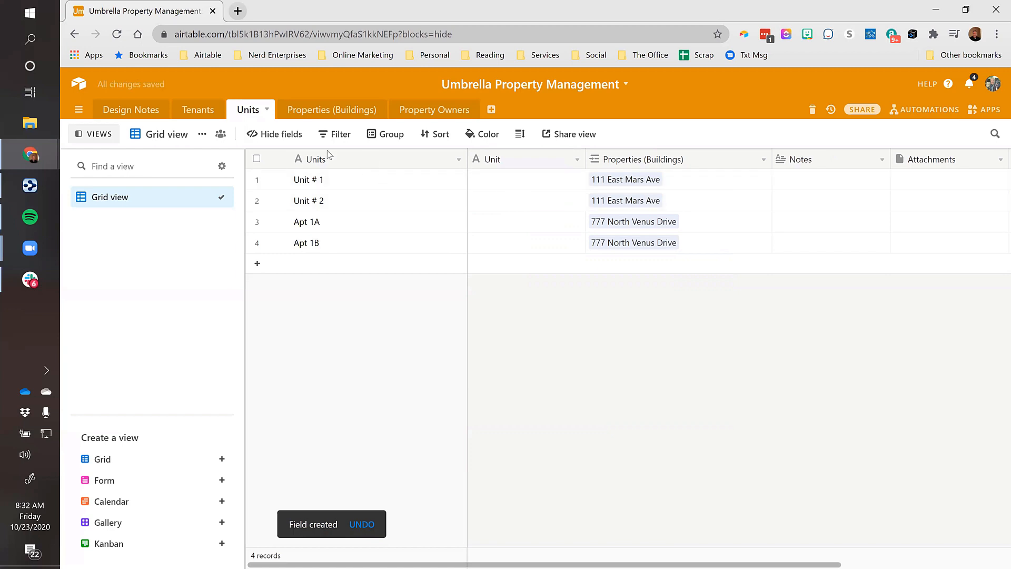
Copy the four unit names from the Units field into the new Unit field
{"action": "left_click_drag", "start_coordinate": [333, 179], "coordinate": [339, 260]}
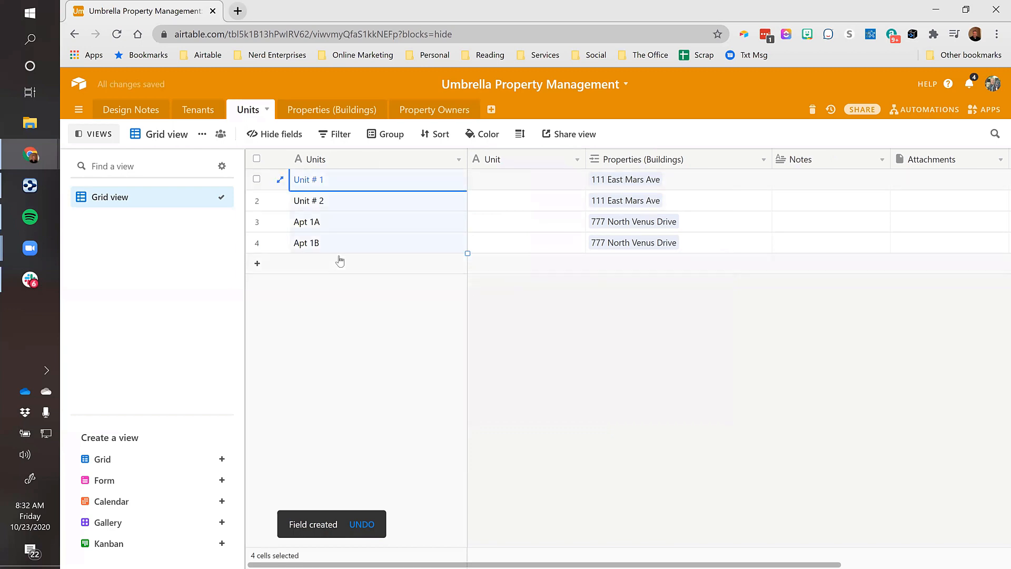
{"action": "key", "text": "ctrl+c"}
{"action": "left_click", "coordinate": [514, 186]}
{"action": "key", "text": "ctrl+v"}
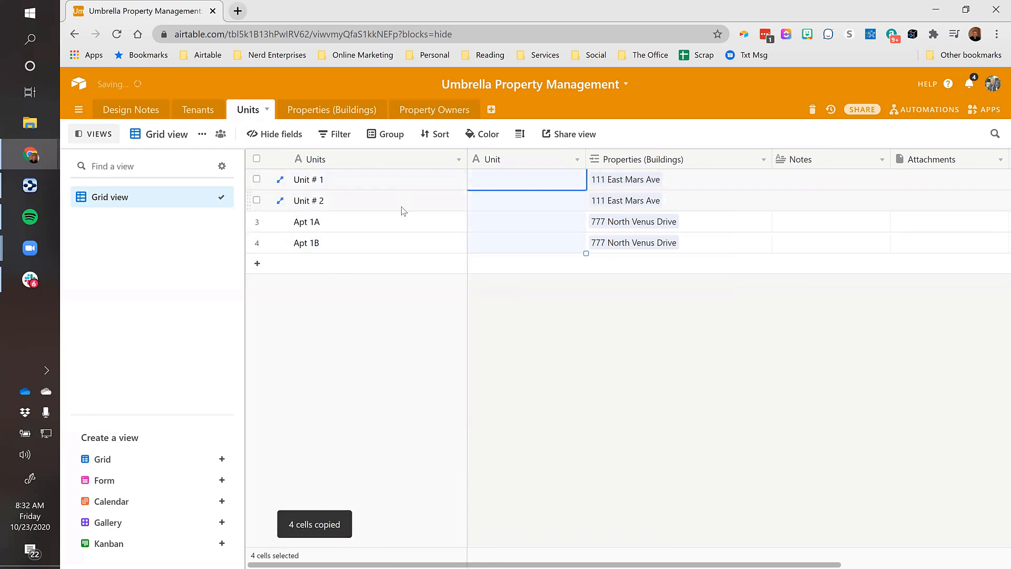
Rename the primary Units field to 'Unit - Property'
{"action": "double_click", "coordinate": [331, 159]}
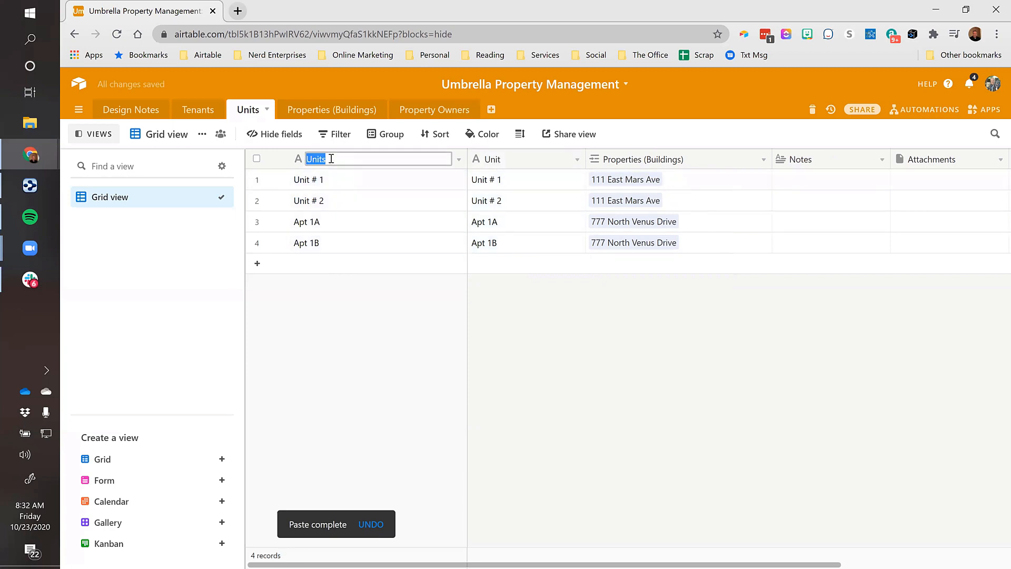
{"action": "type", "text": "Unit - Prope"}
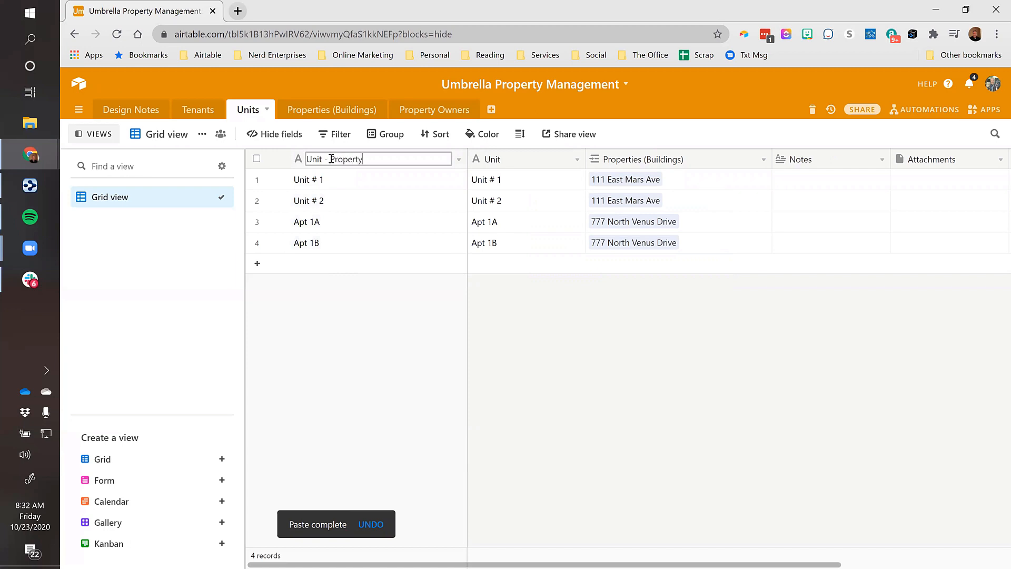
{"action": "type", "text": "rty"}
{"action": "key", "text": "Return"}
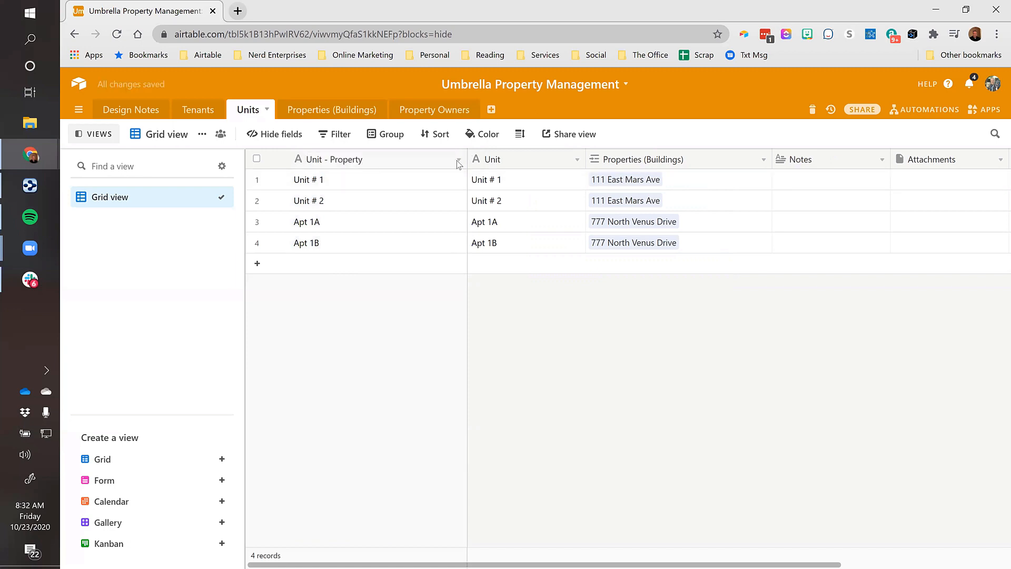
Clear all four Unit - Property cells and widen the column
{"action": "left_click_drag", "start_coordinate": [308, 179], "coordinate": [322, 259]}
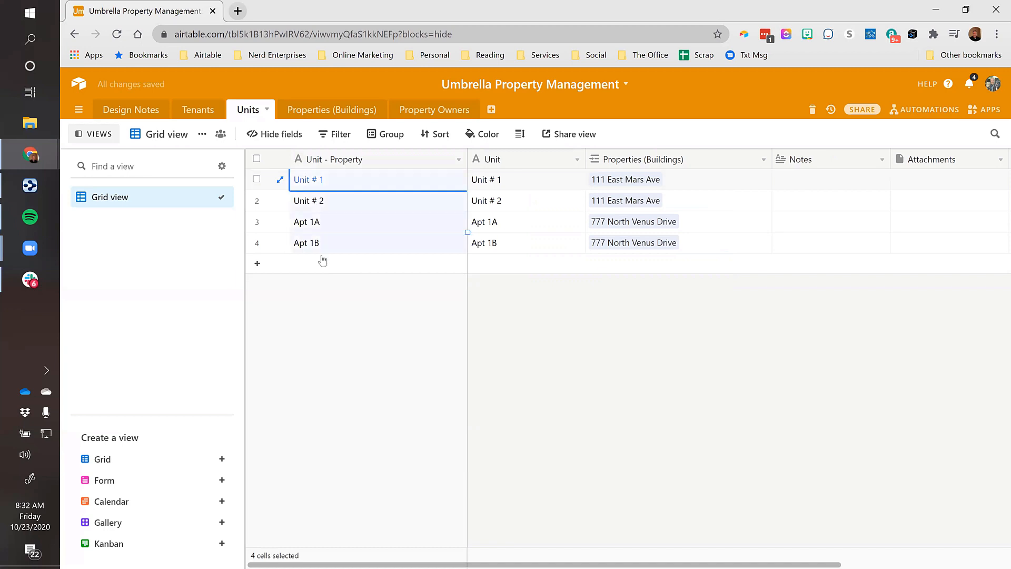
{"action": "key", "text": "Delete"}
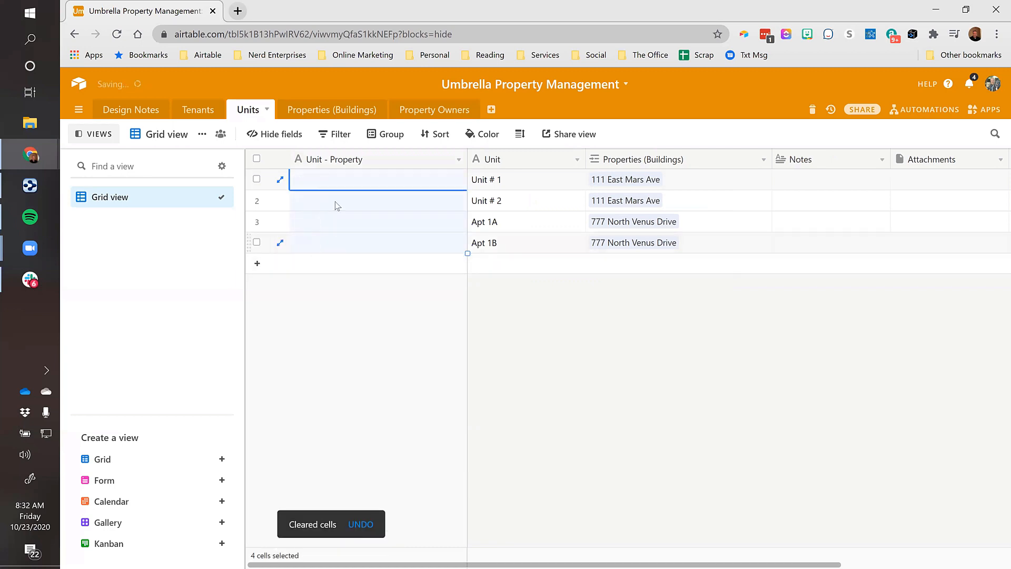
{"action": "left_click", "coordinate": [369, 182]}
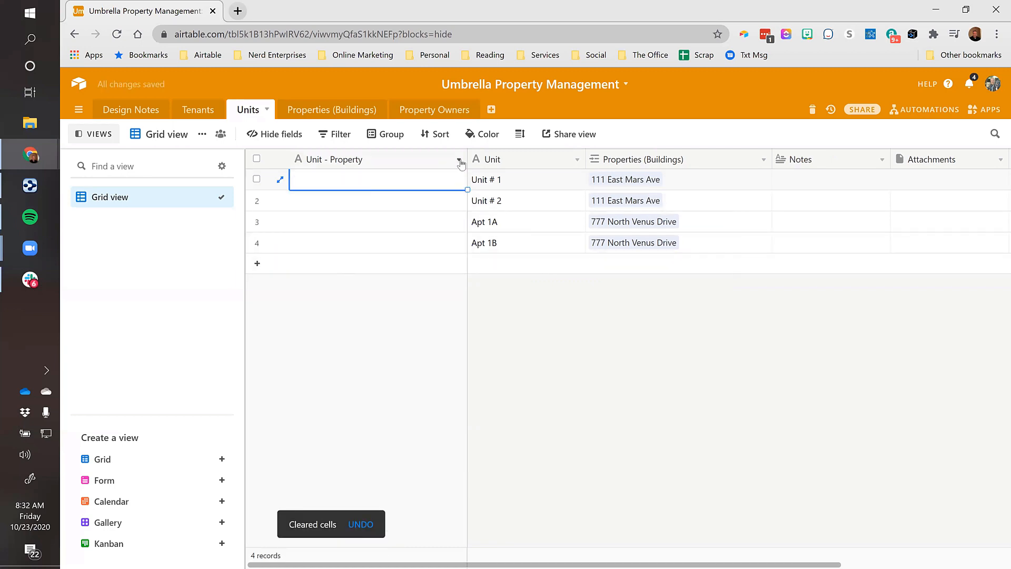
{"action": "left_click_drag", "start_coordinate": [467, 159], "coordinate": [490, 159]}
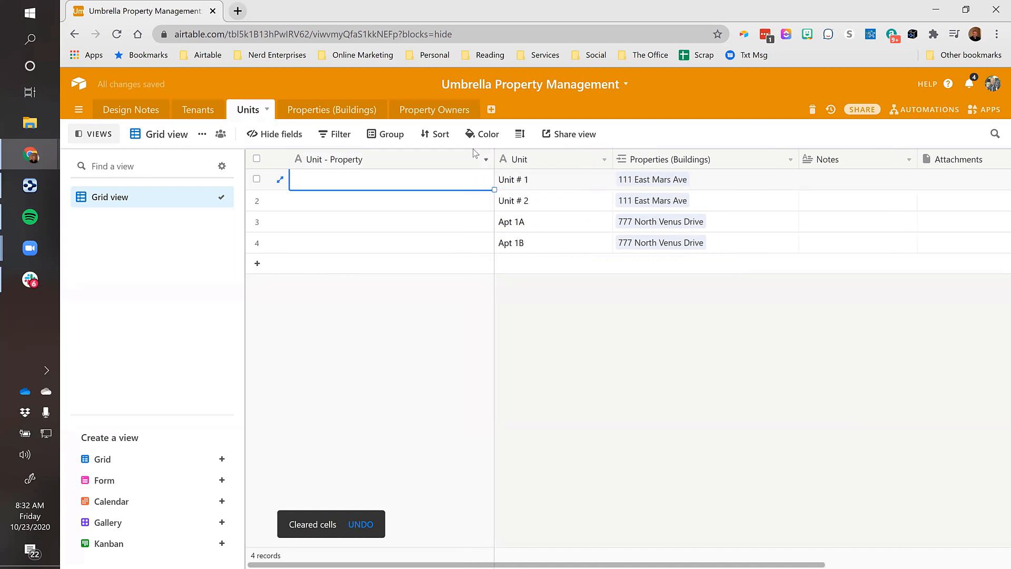
{"action": "left_click", "coordinate": [486, 160]}
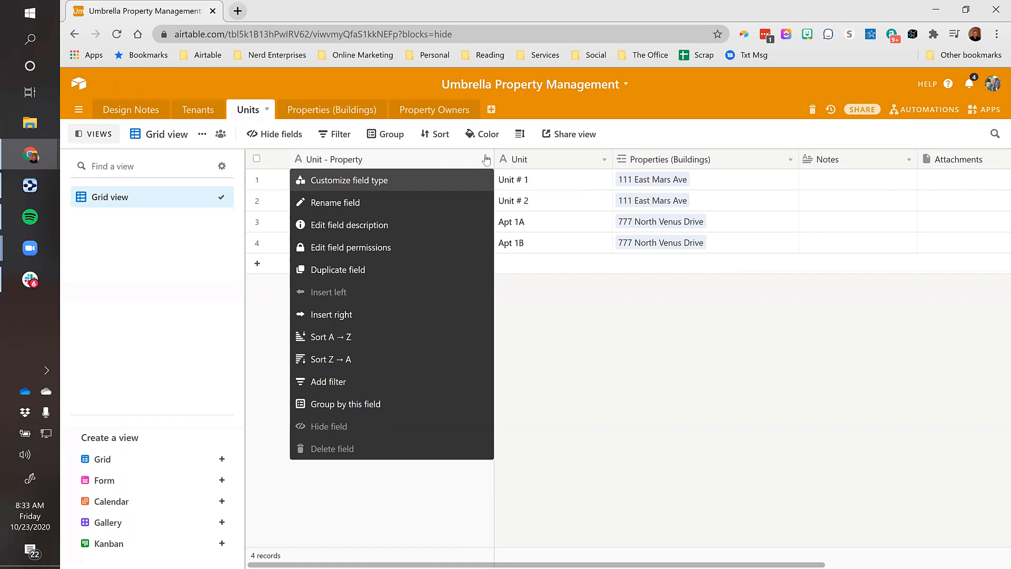
Change the Unit - Property field's type to Formula
{"action": "left_click", "coordinate": [348, 180]}
{"action": "left_click", "coordinate": [396, 233]}
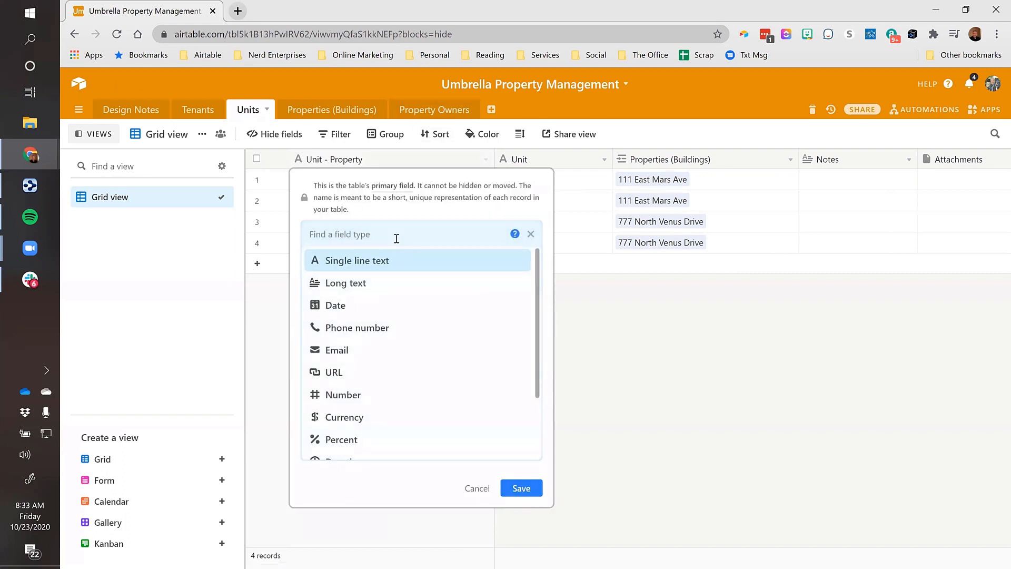
{"action": "type", "text": "form"}
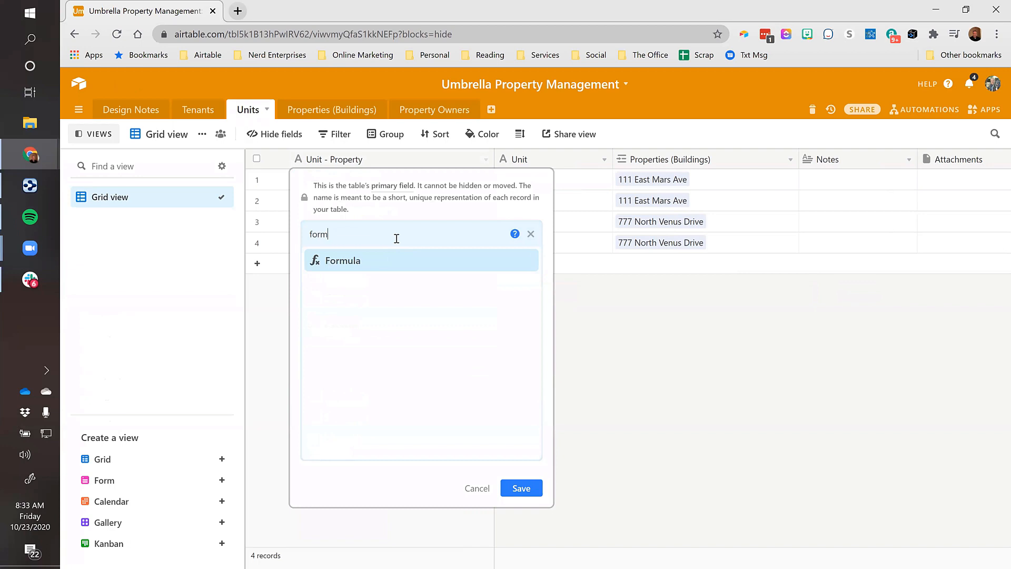
{"action": "left_click", "coordinate": [381, 263]}
Enter the formula CONCATENATE({Properties (Buildings)}," - ",Unit) and save the field
{"action": "left_click", "coordinate": [327, 319]}
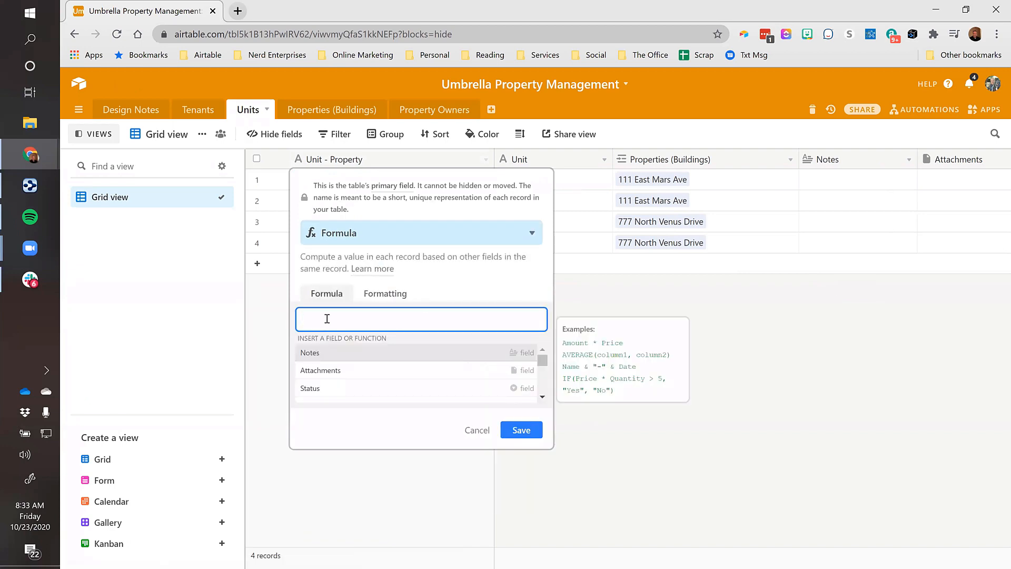
{"action": "type", "text": "conc"}
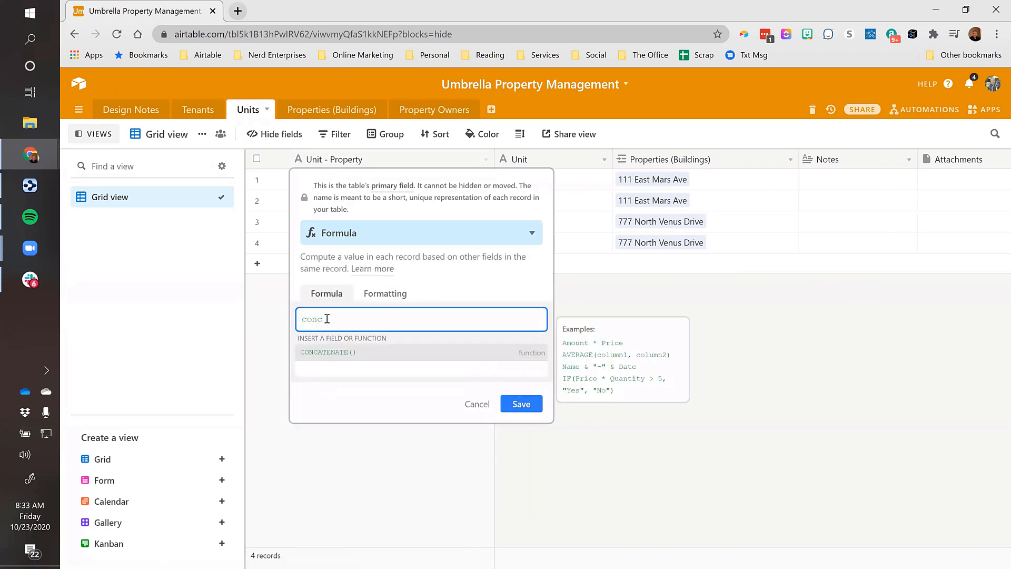
{"action": "left_click", "coordinate": [322, 352]}
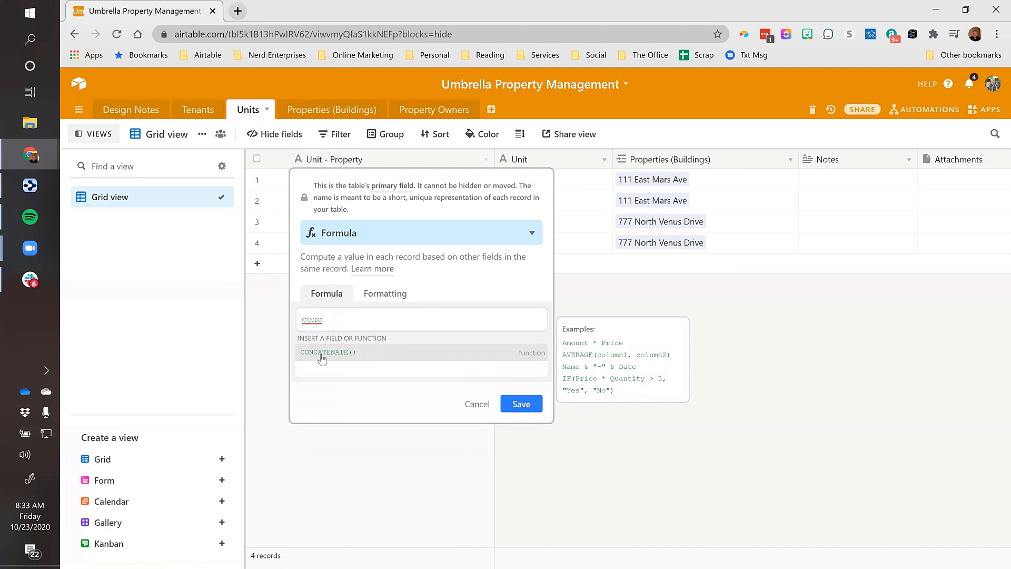
{"action": "left_click", "coordinate": [363, 318]}
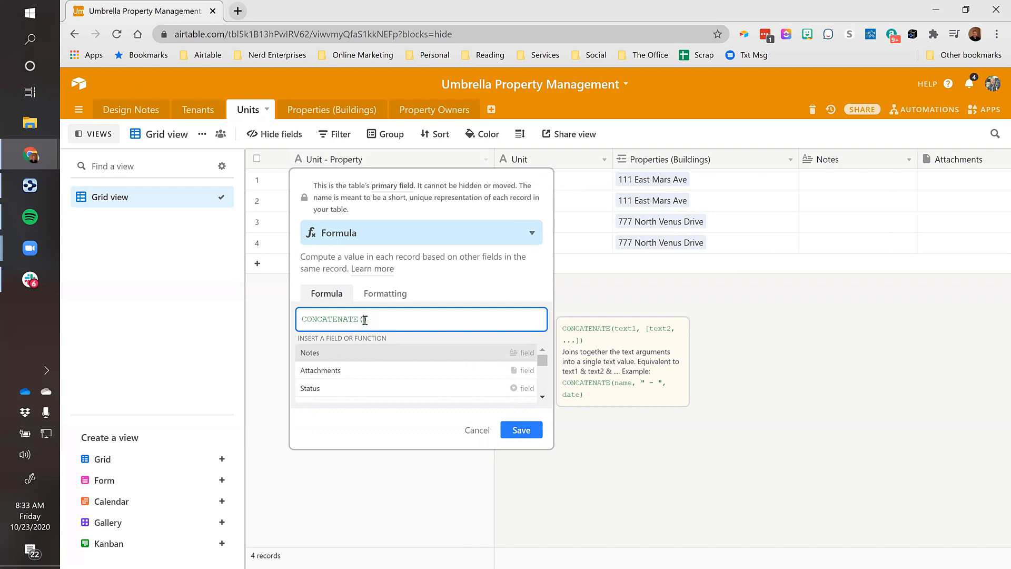
{"action": "type", "text": "pro"}
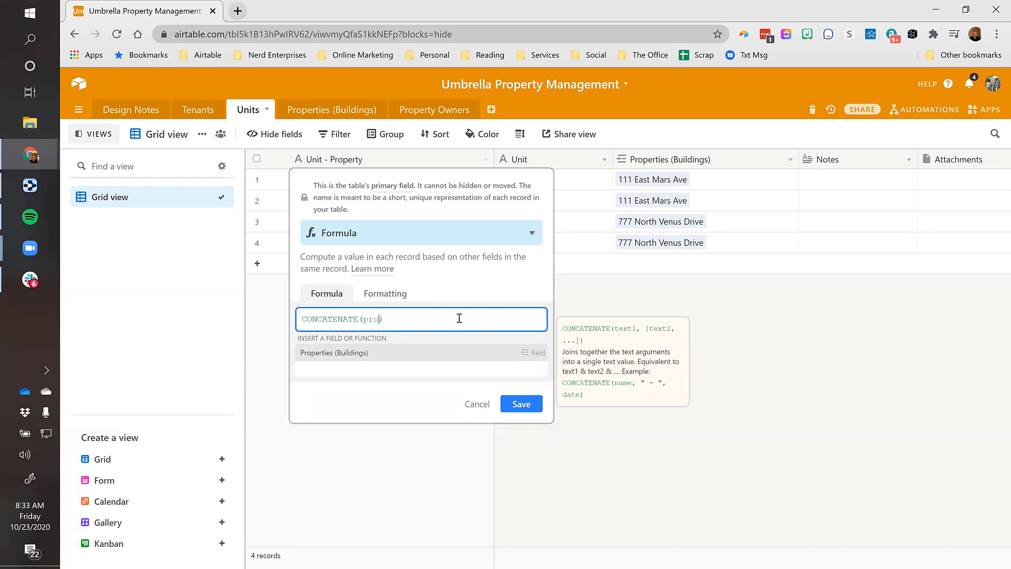
{"action": "left_click", "coordinate": [337, 353]}
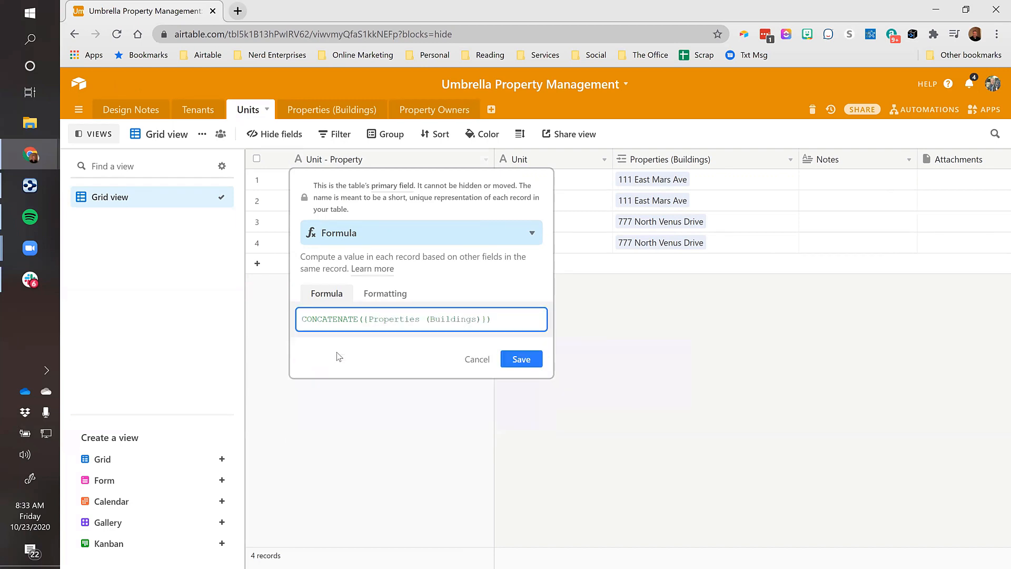
{"action": "type", "text": ","}
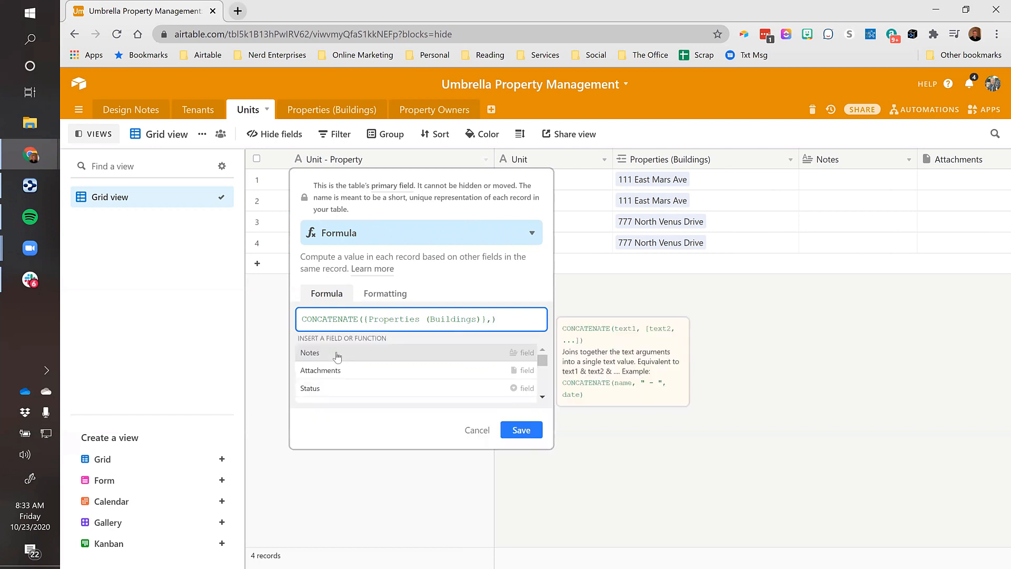
{"action": "type", "text": "\""}
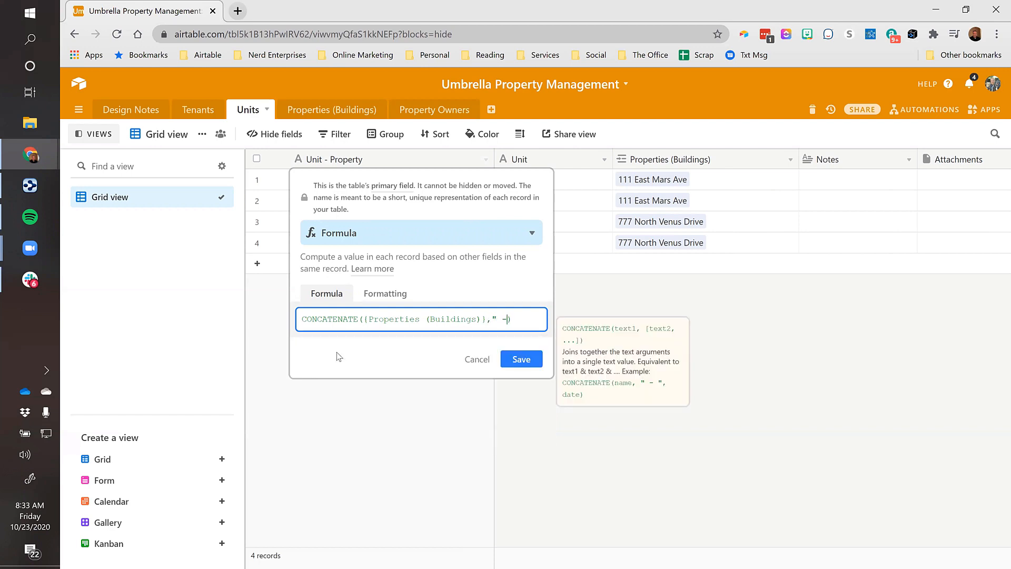
{"action": "type", "text": " - \""}
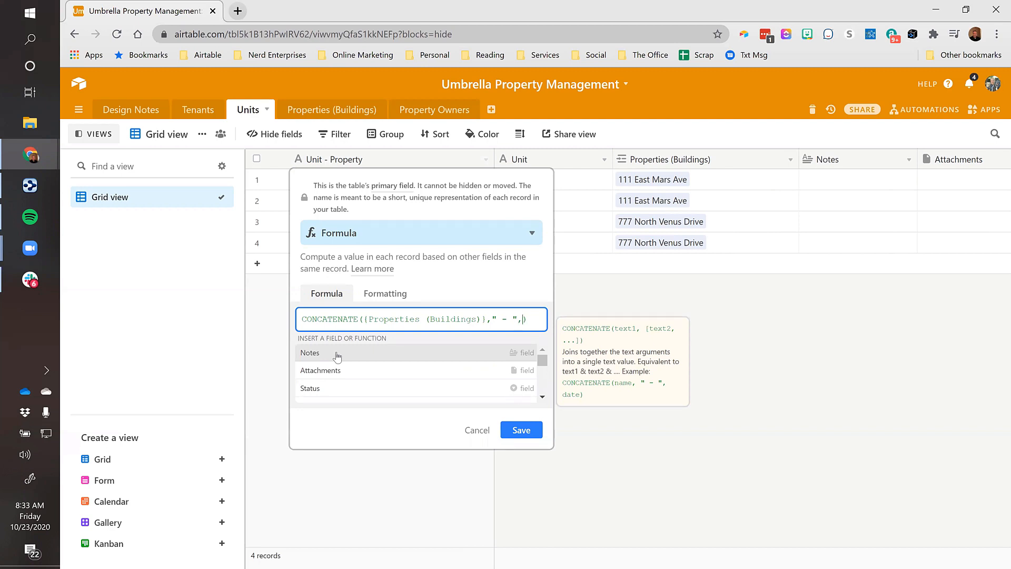
{"action": "type", "text": ",Unit"}
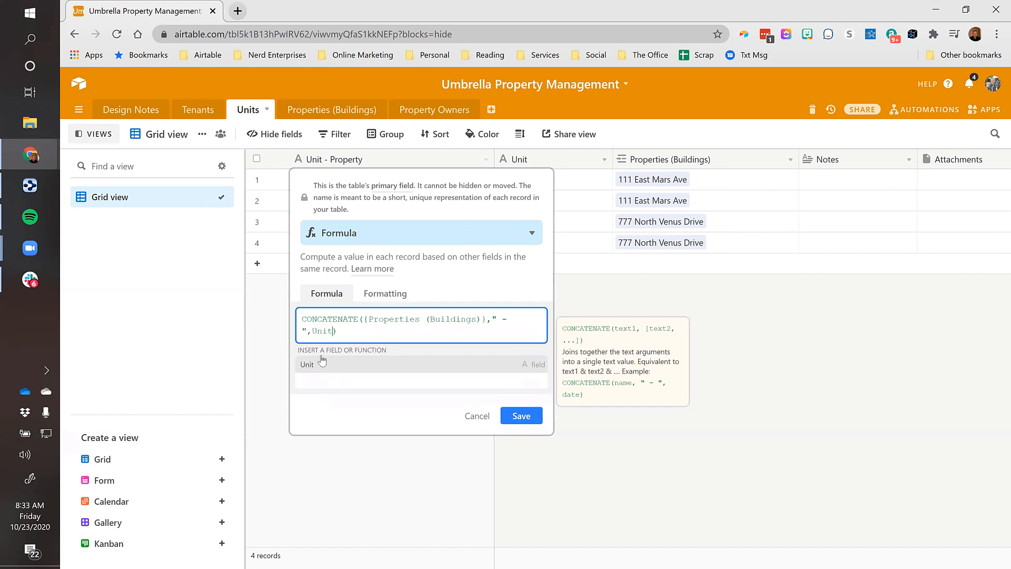
{"action": "left_click", "coordinate": [323, 364]}
{"action": "left_click", "coordinate": [520, 371]}
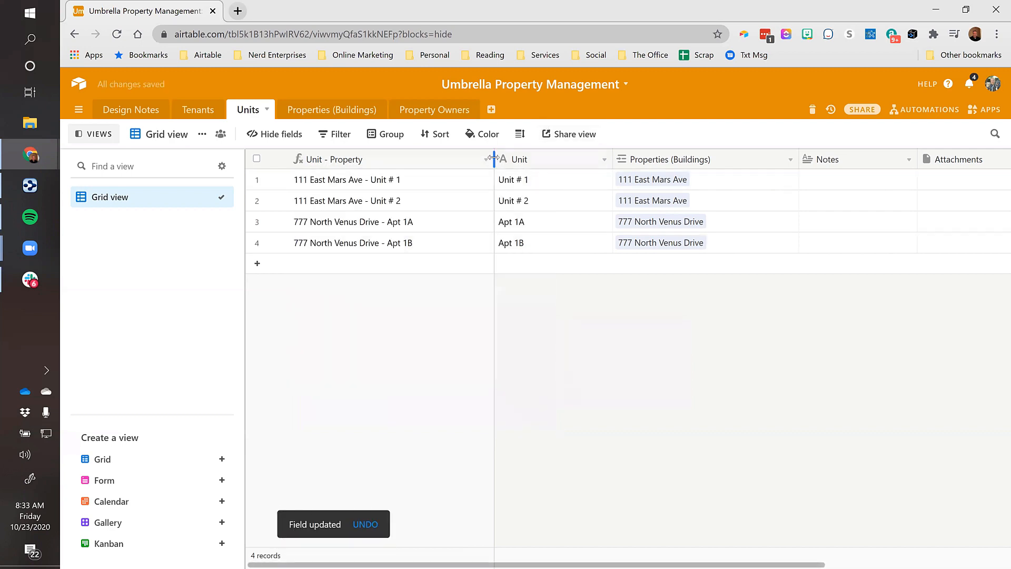
Narrow Unit - Property slightly, review the four combined unit names, then switch to Tenants
{"action": "left_click_drag", "start_coordinate": [494, 159], "coordinate": [491, 159]}
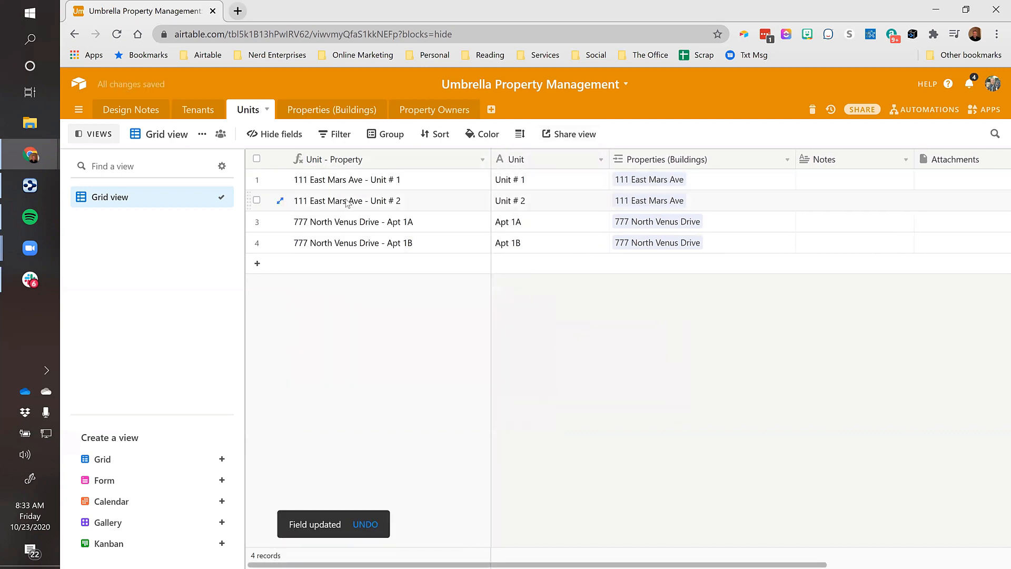
{"action": "left_click", "coordinate": [421, 186]}
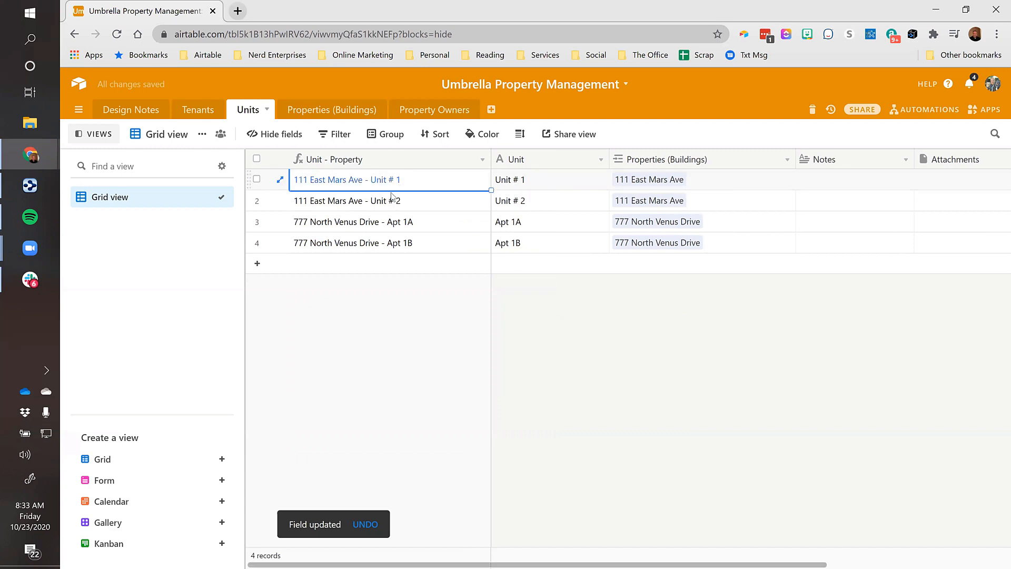
{"action": "left_click", "coordinate": [362, 247], "text": "shift"}
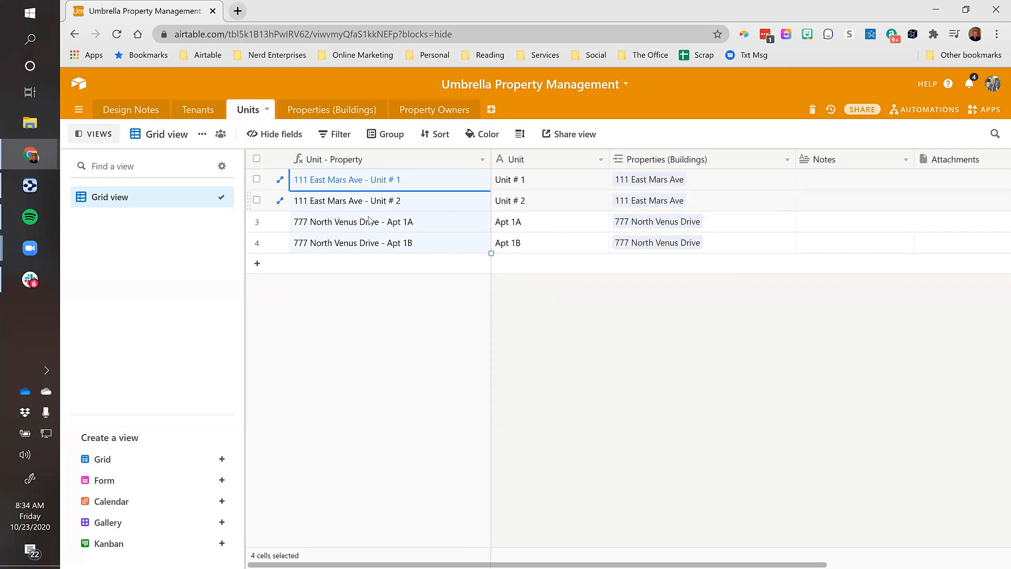
{"action": "left_click", "coordinate": [197, 112]}
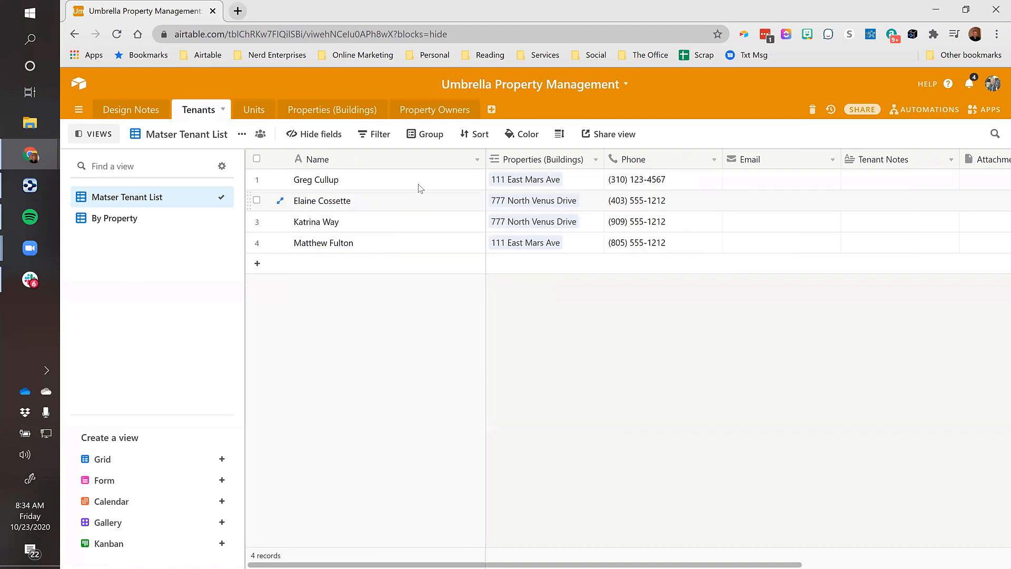
Move through the tenant records' cells along row 1 to the Status column
{"action": "left_click", "coordinate": [395, 188]}
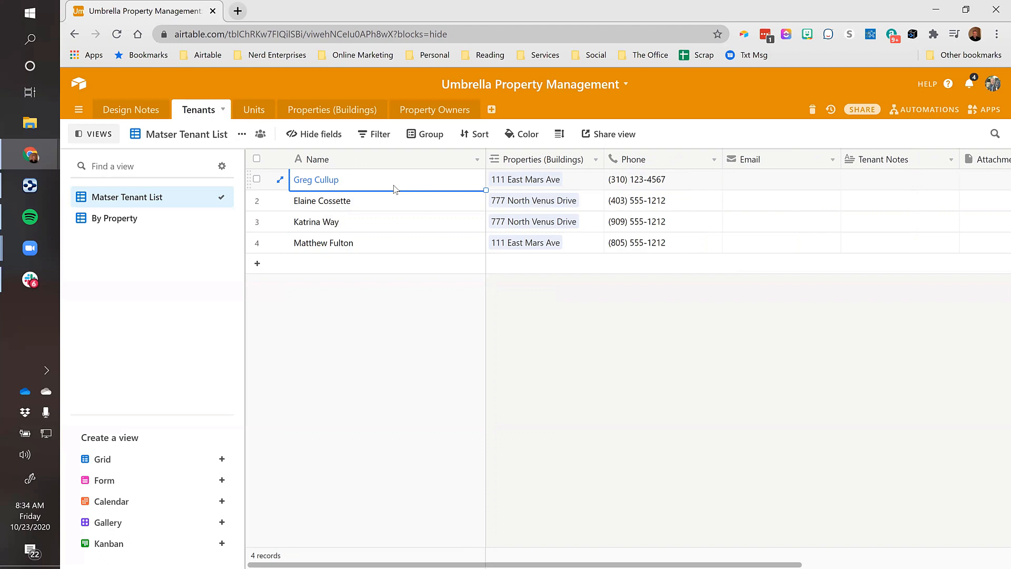
{"action": "key", "text": "Down"}
{"action": "key", "text": "Down"}
{"action": "key", "text": "Down"}
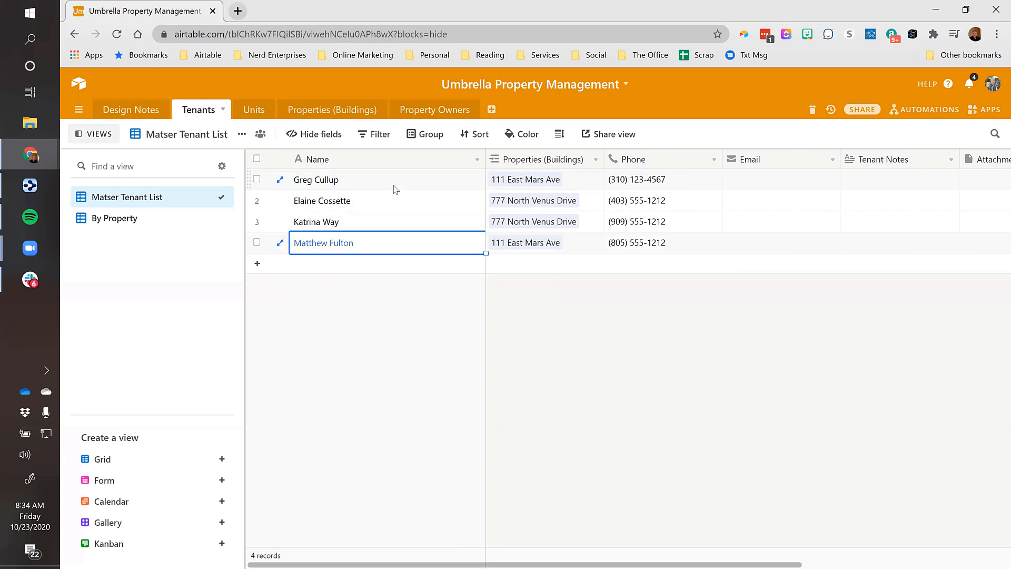
{"action": "key", "text": "Right"}
{"action": "key", "text": "Up"}
{"action": "key", "text": "Up"}
{"action": "key", "text": "Up"}
{"action": "key", "text": "Right"}
{"action": "key", "text": "Right"}
{"action": "key", "text": "Right"}
{"action": "key", "text": "Right"}
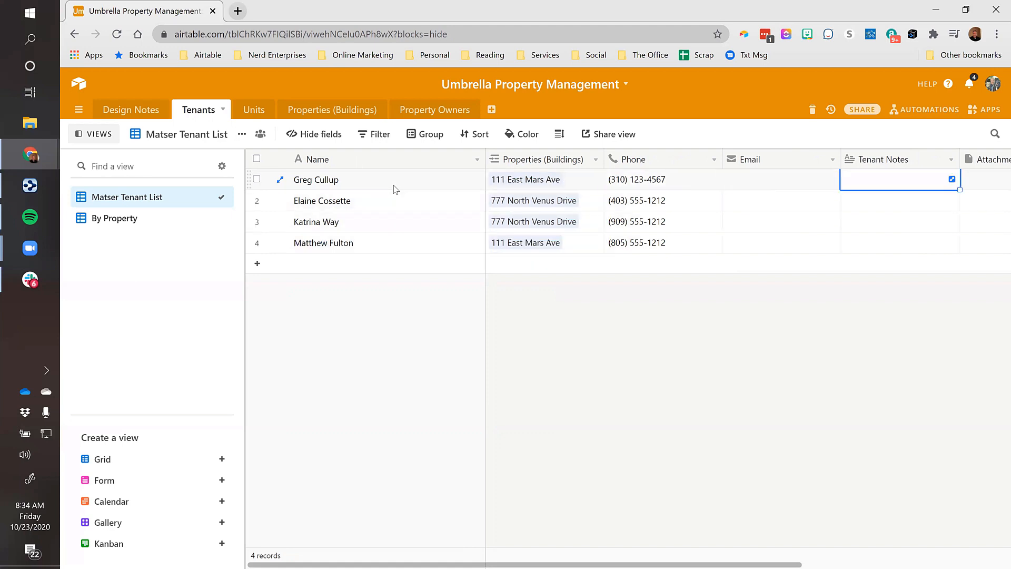
{"action": "key", "text": "Right"}
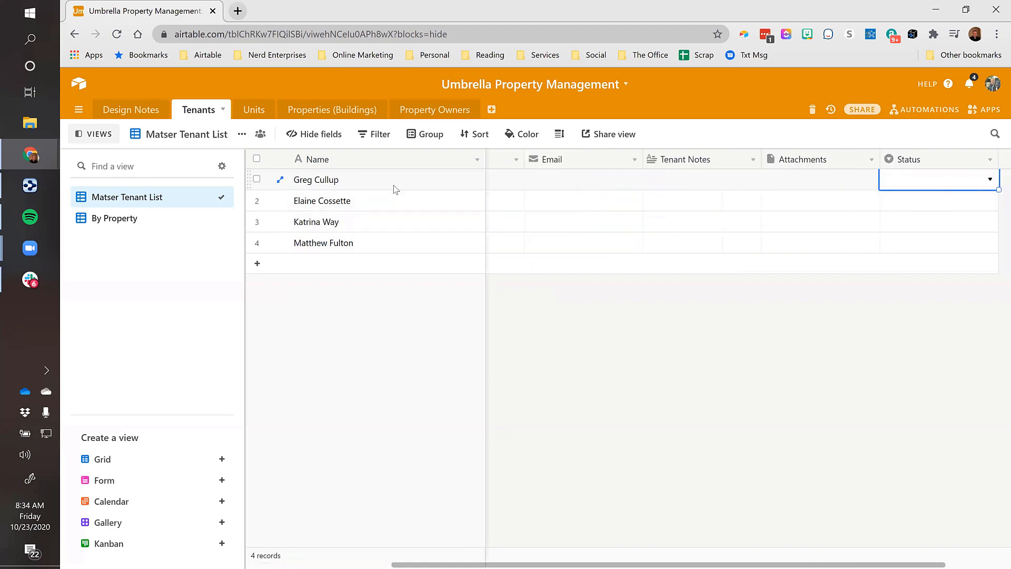
{"action": "key", "text": "ctrl+Left"}
{"action": "key", "text": "Right"}
{"action": "key", "text": "Right"}
{"action": "key", "text": "Right"}
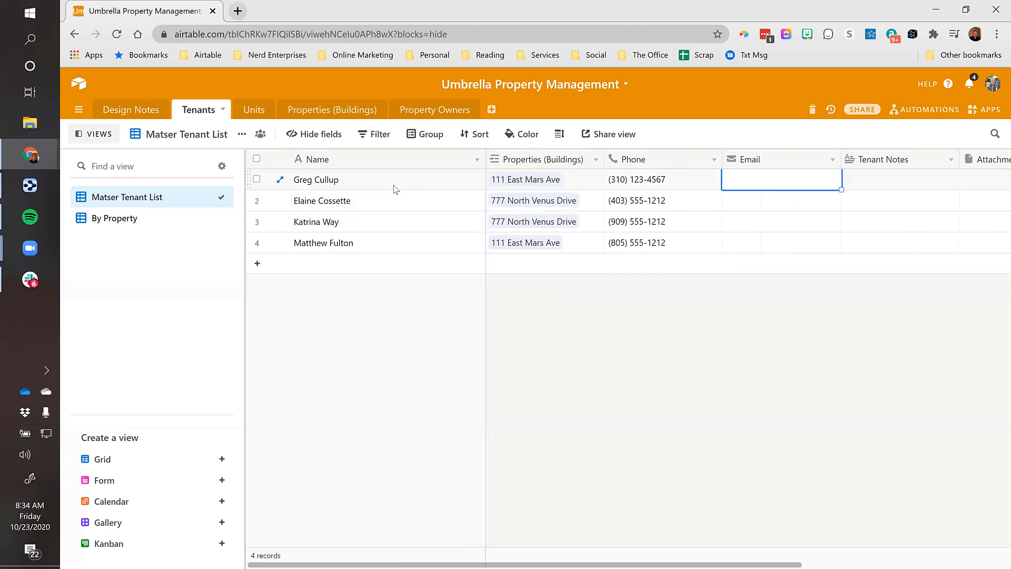
Insert a new field left of Phone that links to the Units table
{"action": "right_click", "coordinate": [670, 161]}
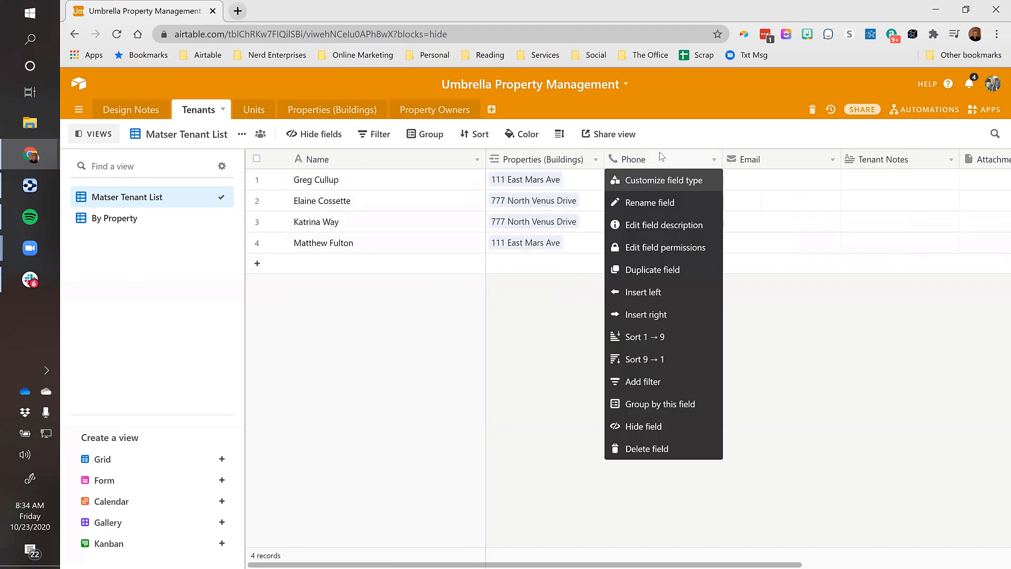
{"action": "left_click", "coordinate": [631, 291]}
{"action": "type", "text": "Unit"}
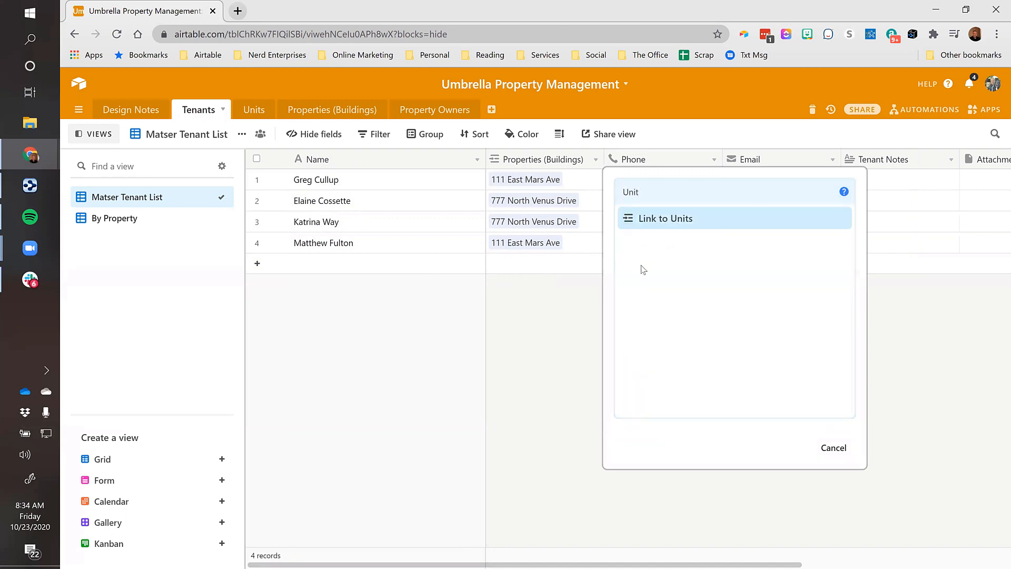
{"action": "left_click", "coordinate": [658, 220]}
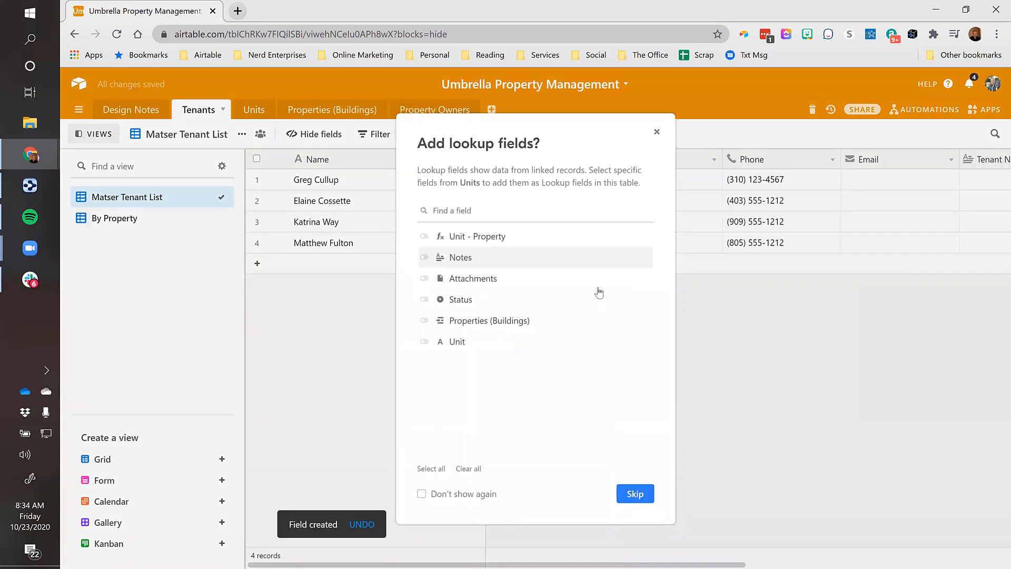
{"action": "left_click", "coordinate": [635, 495]}
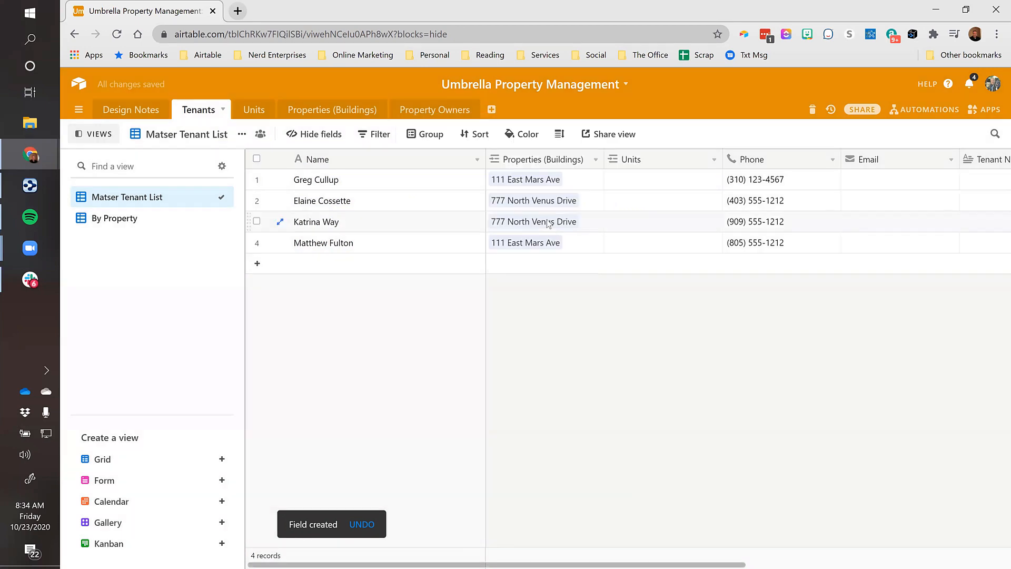
{"action": "left_click", "coordinate": [614, 181]}
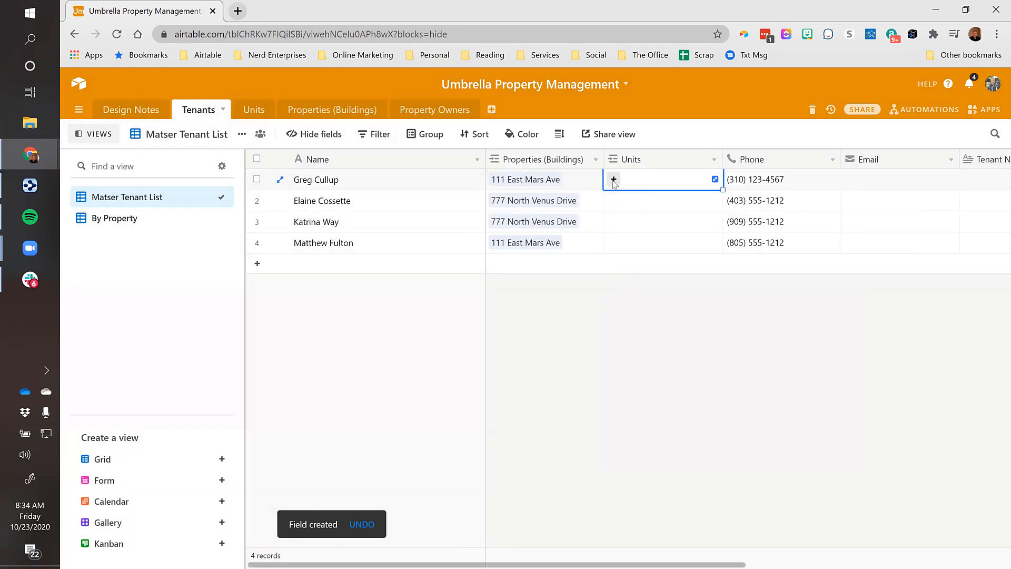
{"action": "left_click", "coordinate": [613, 179]}
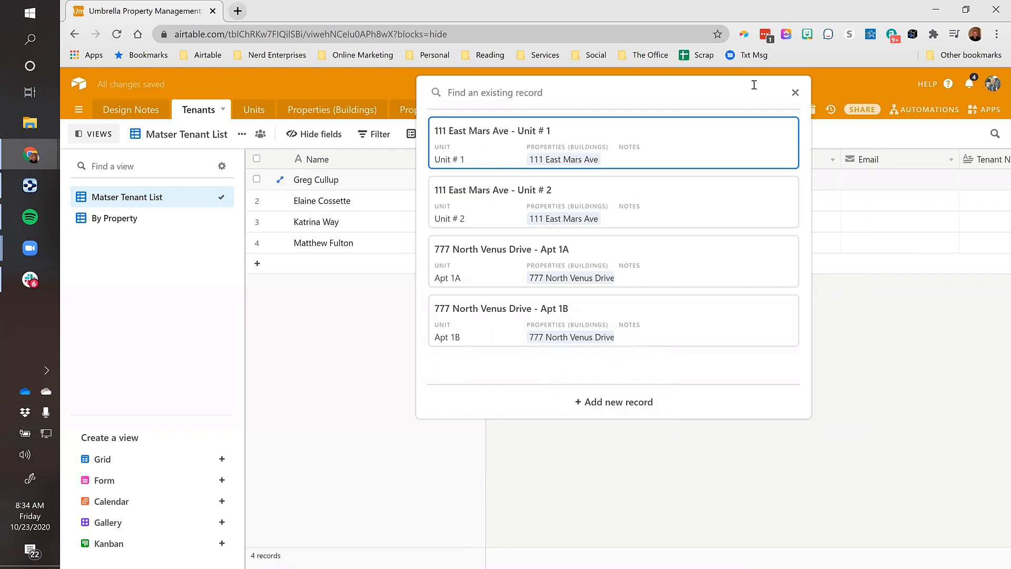
{"action": "left_click", "coordinate": [795, 92]}
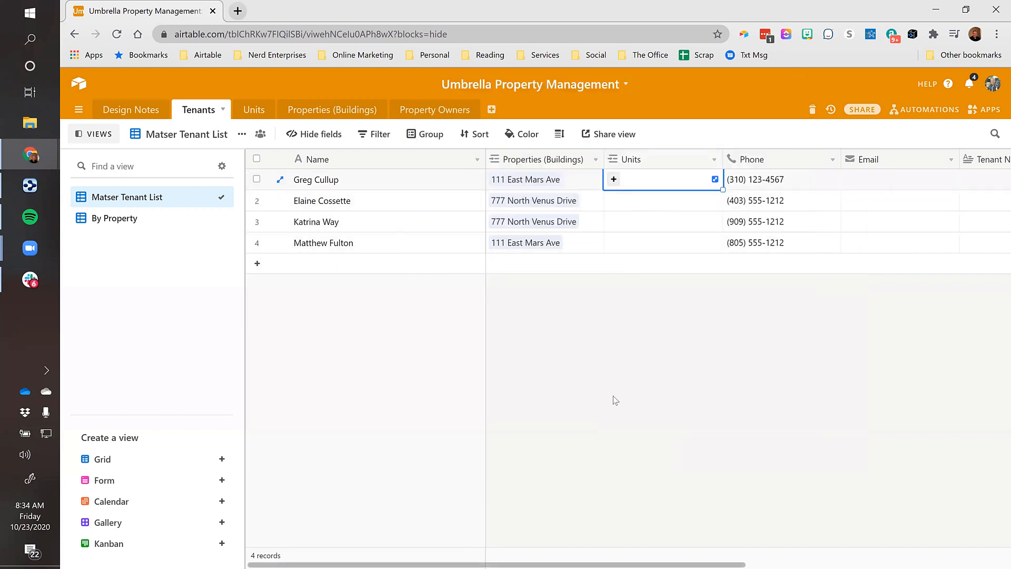
{"action": "type", "text": "Unitt"}
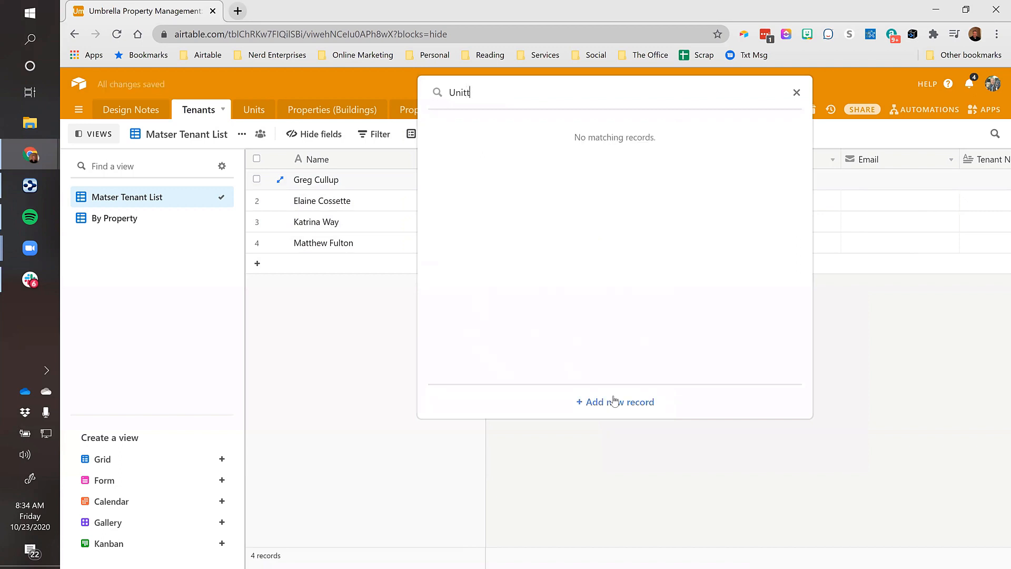
{"action": "key", "text": "BackSpace"}
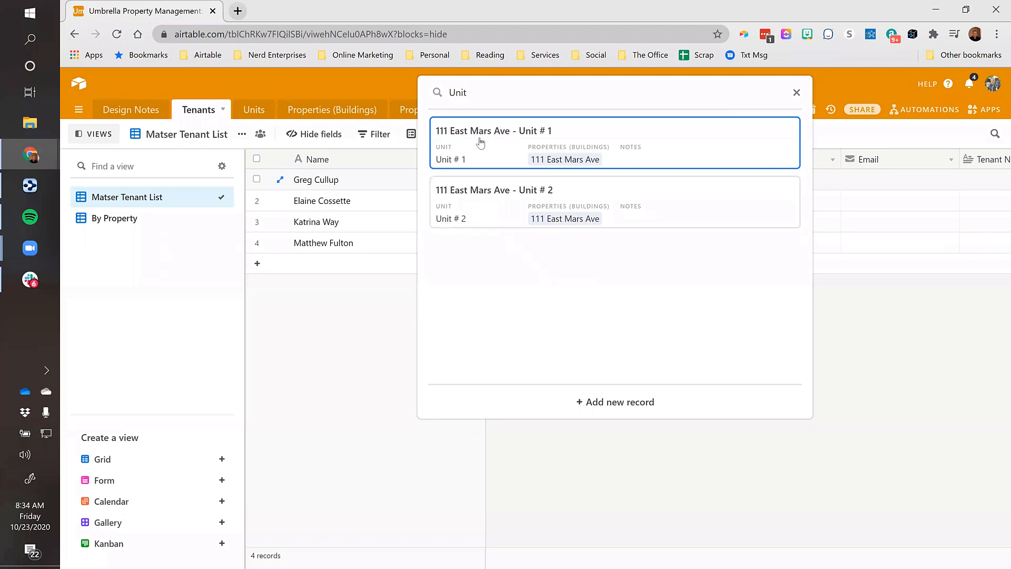
{"action": "left_click", "coordinate": [536, 134]}
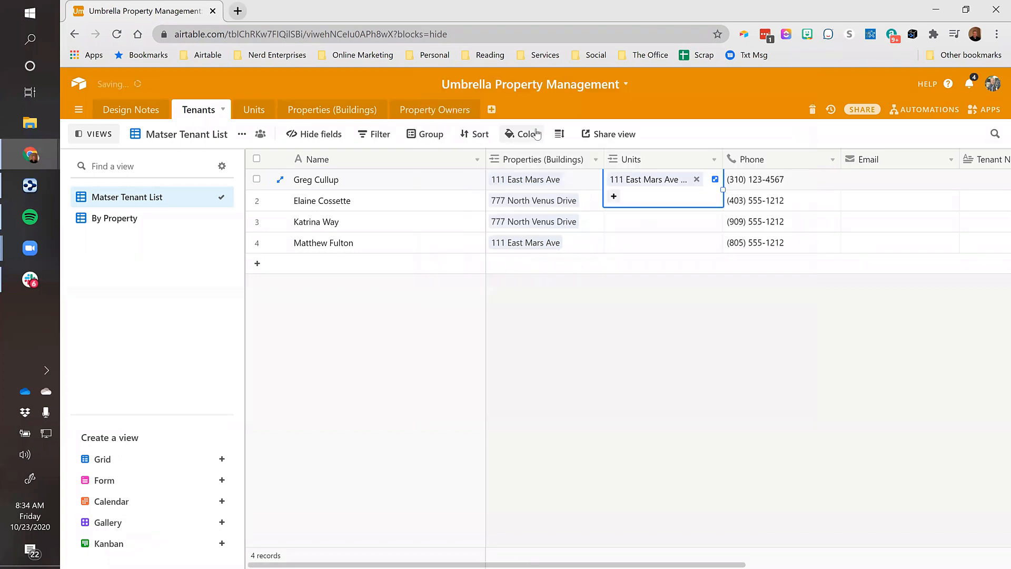
Link the other three tenants to Unit # 2, Apt 1A and Apt 1B respectively
{"action": "left_click", "coordinate": [657, 246]}
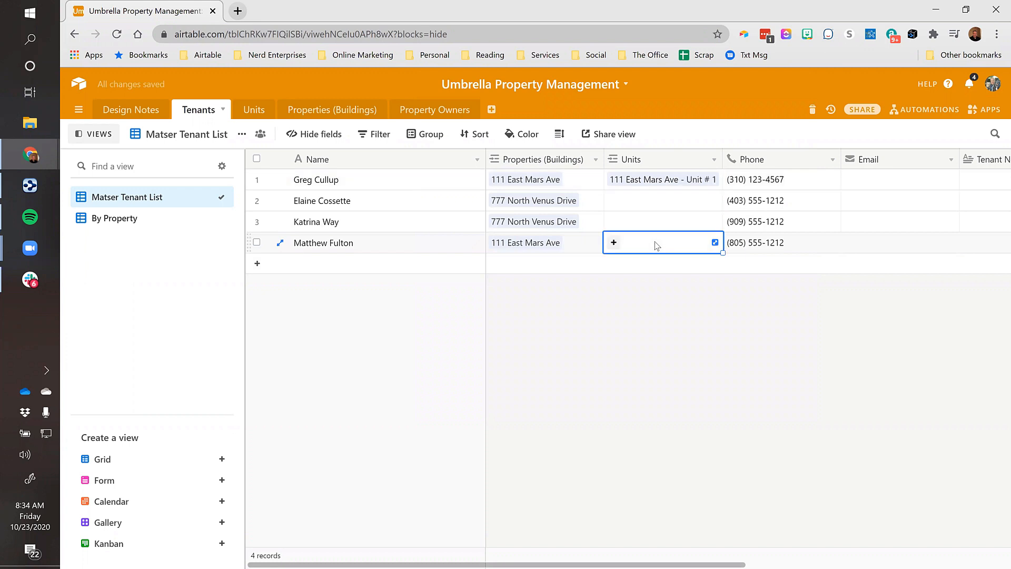
{"action": "left_click", "coordinate": [657, 246]}
{"action": "left_click", "coordinate": [542, 195]}
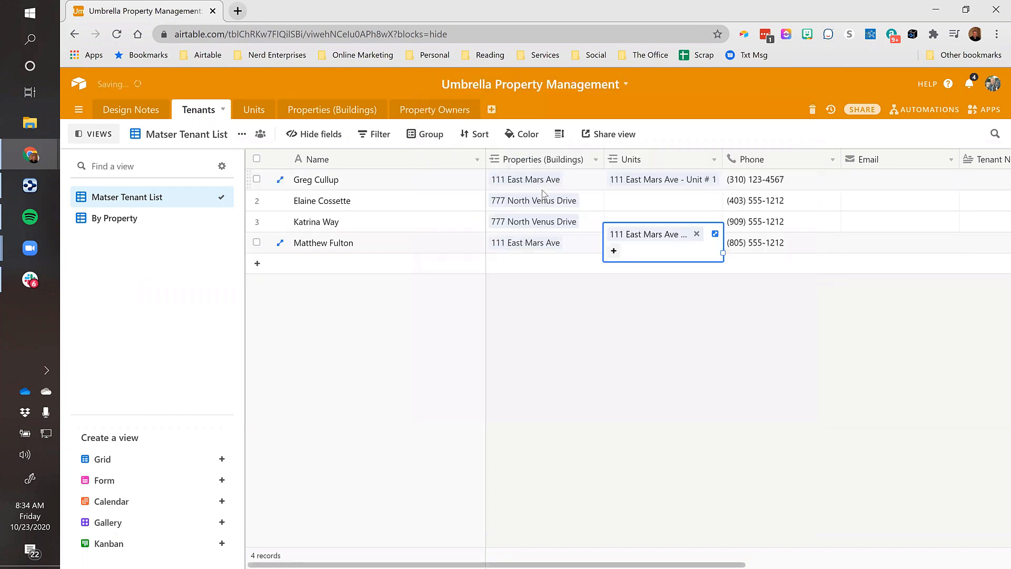
{"action": "left_click", "coordinate": [665, 202]}
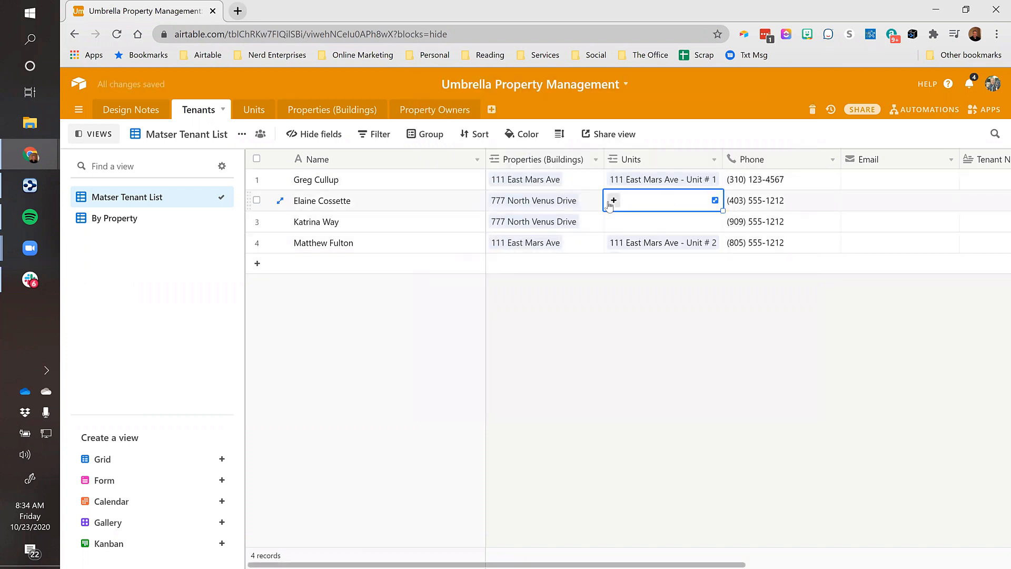
{"action": "left_click", "coordinate": [614, 201]}
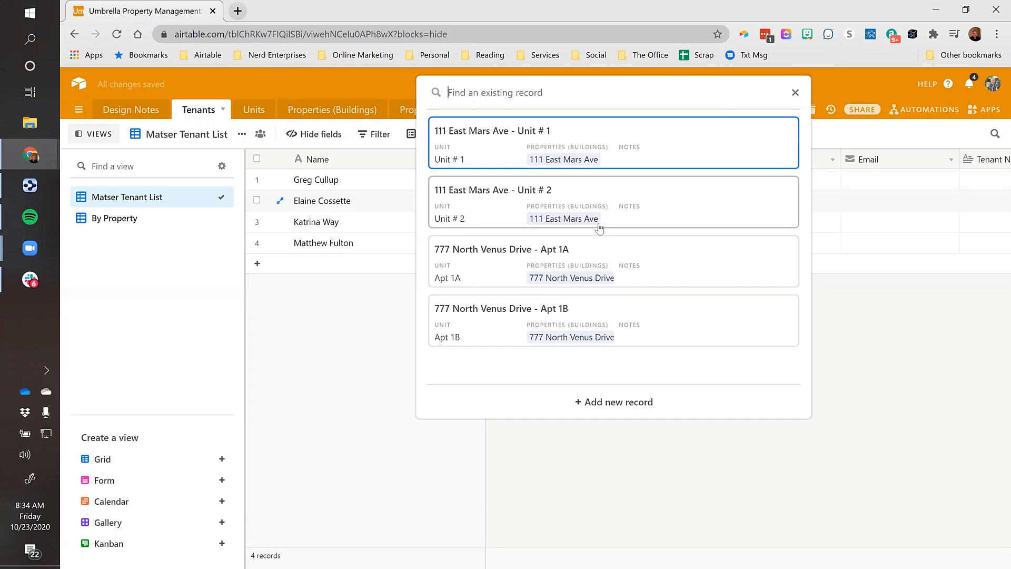
{"action": "left_click", "coordinate": [566, 254]}
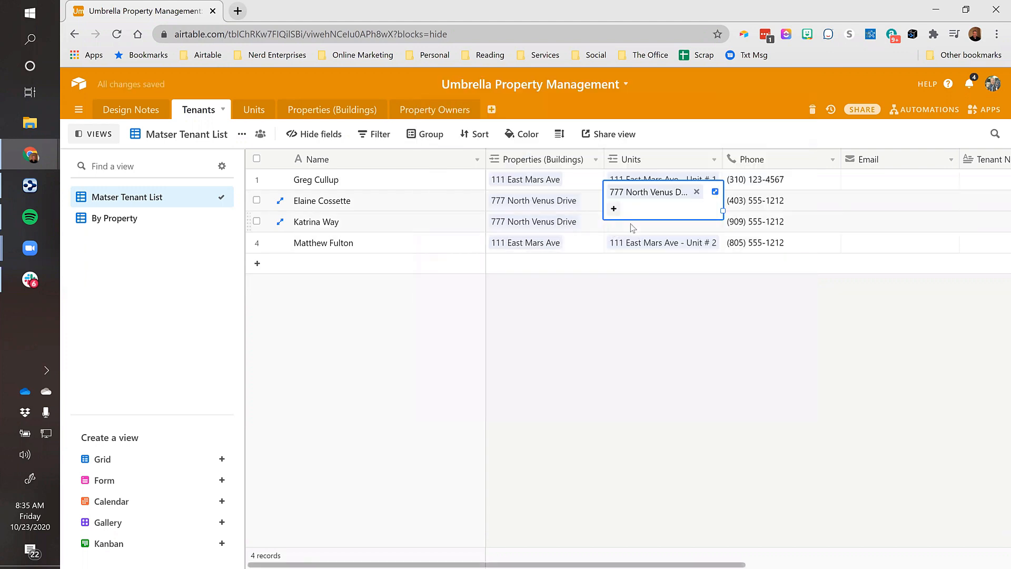
{"action": "left_click", "coordinate": [633, 225]}
{"action": "left_click", "coordinate": [611, 226]}
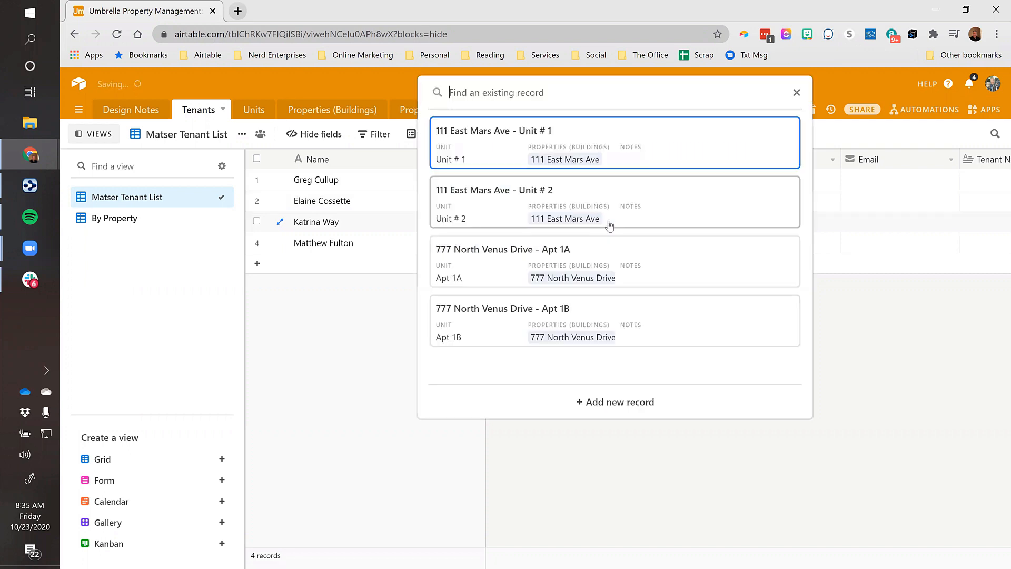
{"action": "left_click", "coordinate": [479, 316]}
{"action": "key", "text": "Tab"}
{"action": "key", "text": "Tab"}
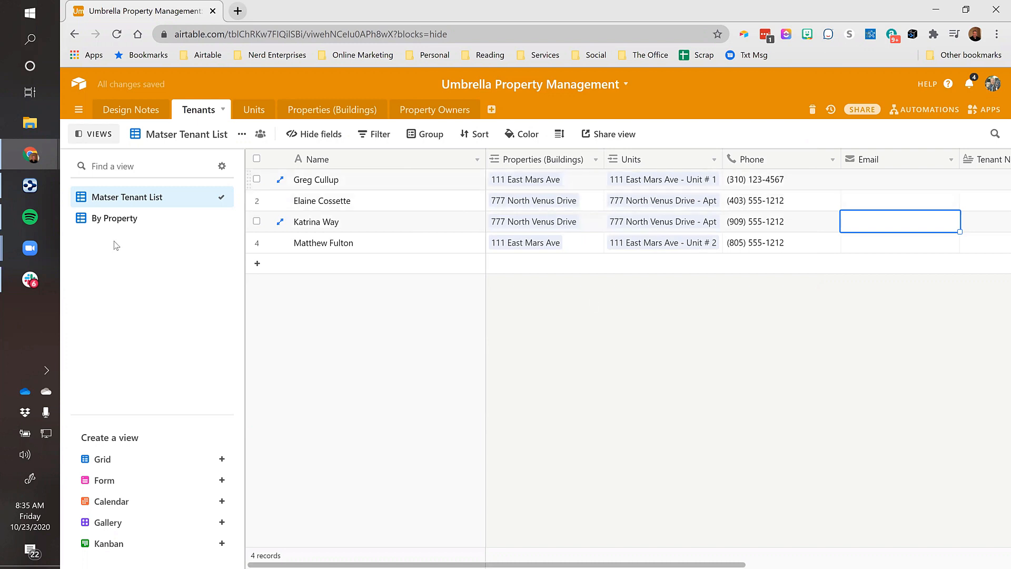
{"action": "left_click", "coordinate": [120, 222]}
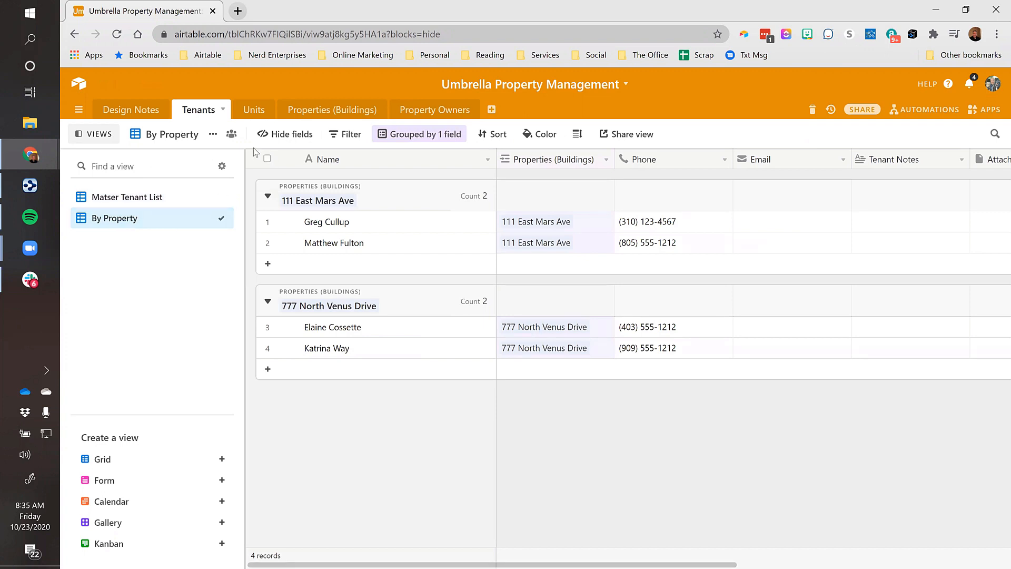
{"action": "left_click", "coordinate": [299, 135]}
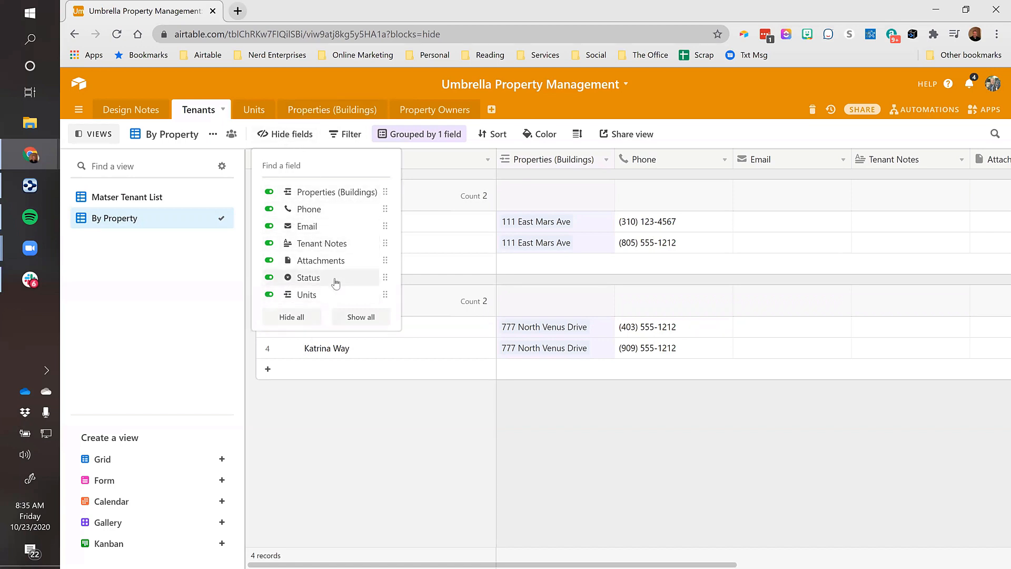
{"action": "left_click_drag", "start_coordinate": [383, 294], "coordinate": [360, 209]}
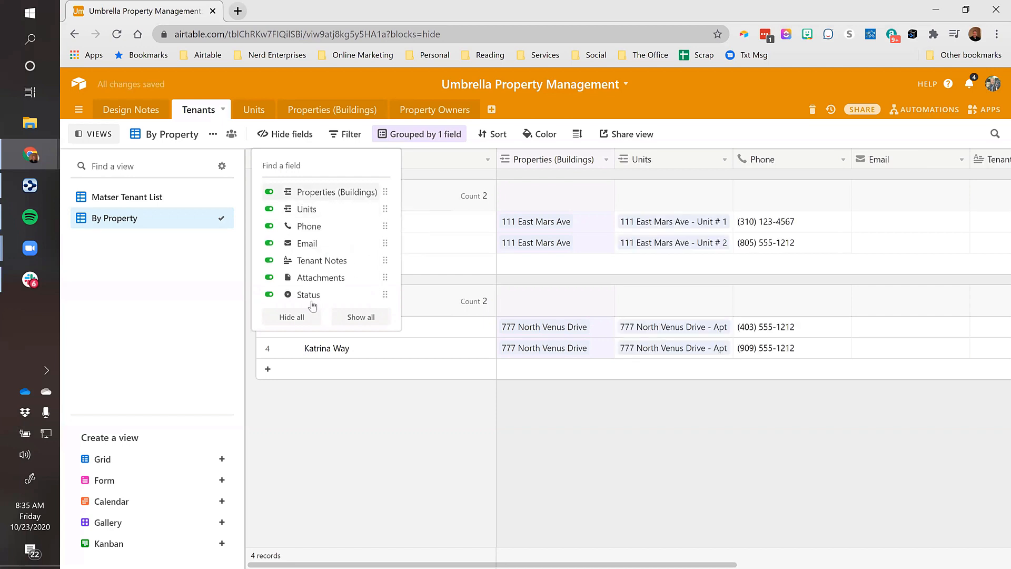
{"action": "left_click", "coordinate": [240, 227]}
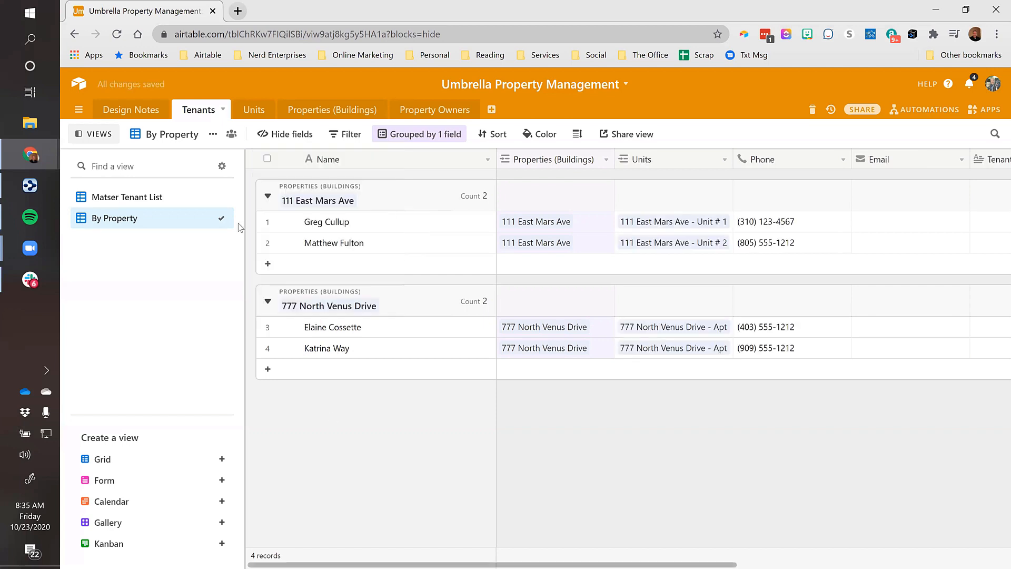
Duplicate the By Property view and name the copy 'By Property and Unit'
{"action": "left_click", "coordinate": [213, 134]}
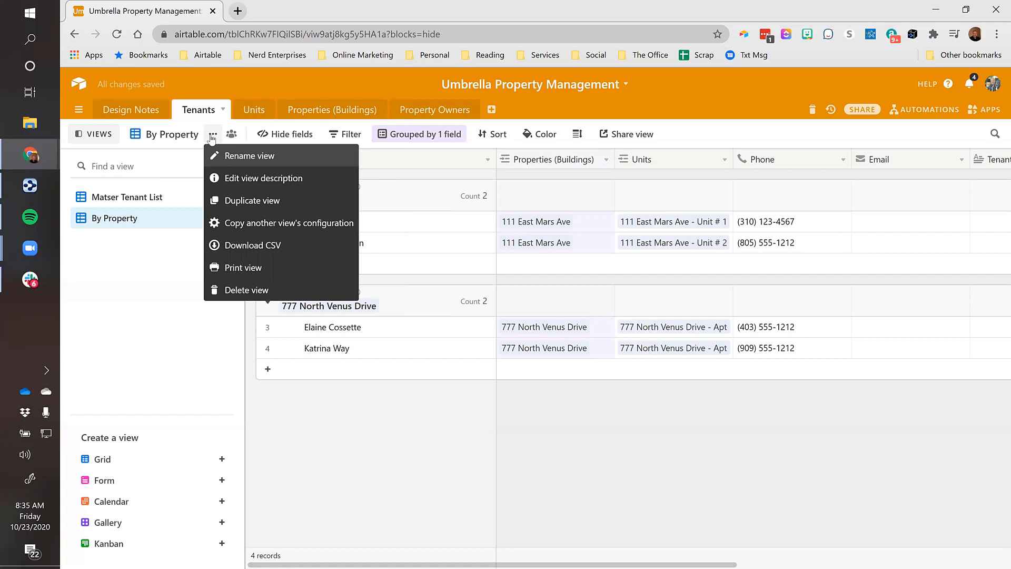
{"action": "left_click", "coordinate": [239, 201]}
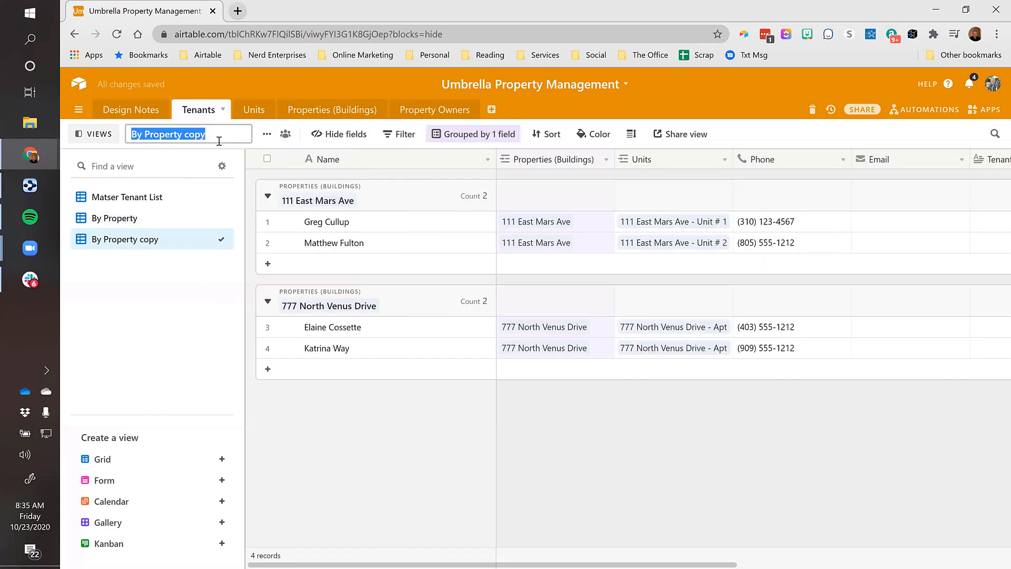
{"action": "left_click", "coordinate": [218, 138]}
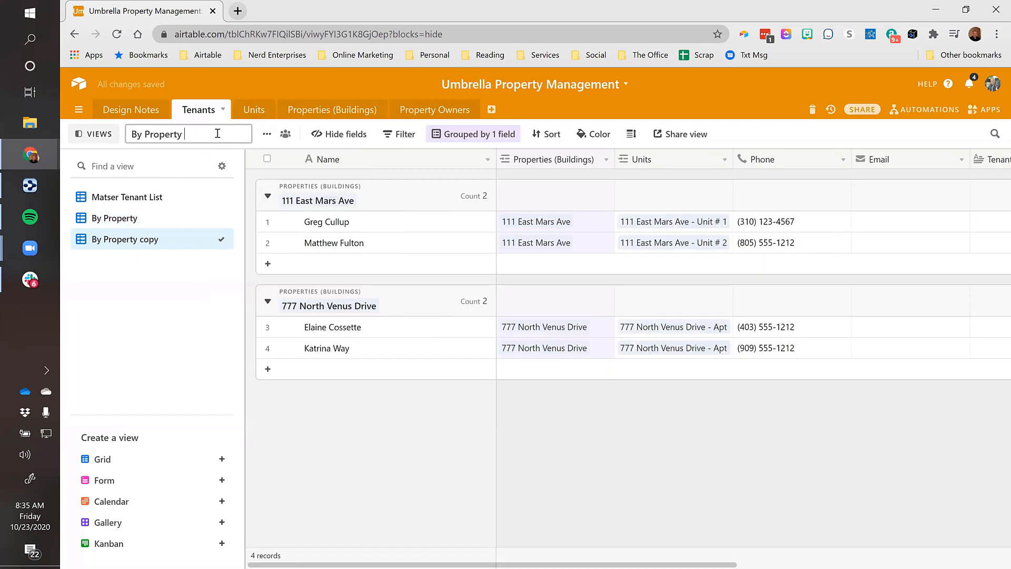
{"action": "type", "text": "and Unit"}
{"action": "key", "text": "Return"}
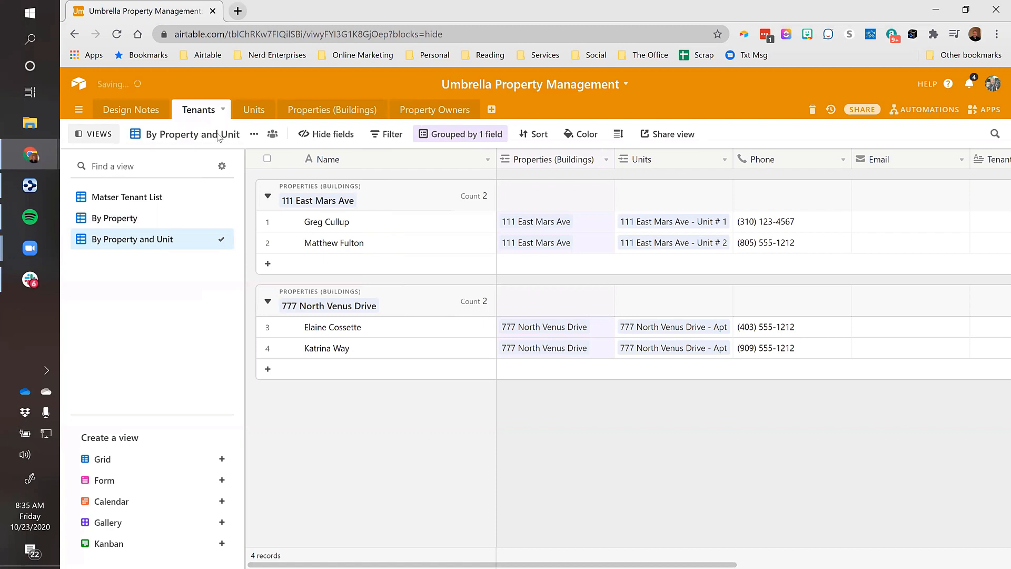
Add Units as a second grouping level and widen the Name column
{"action": "left_click", "coordinate": [495, 135]}
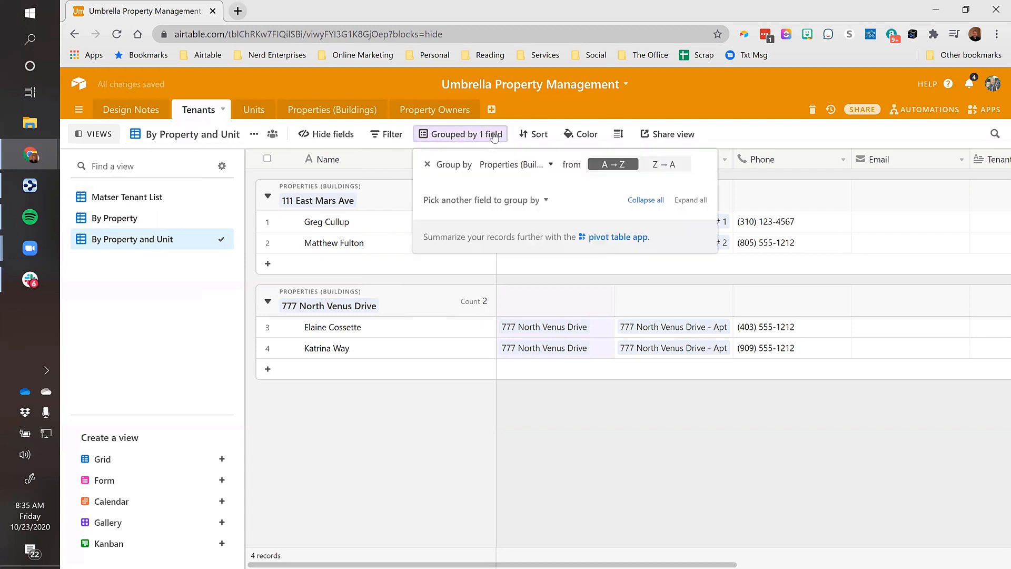
{"action": "left_click", "coordinate": [497, 201]}
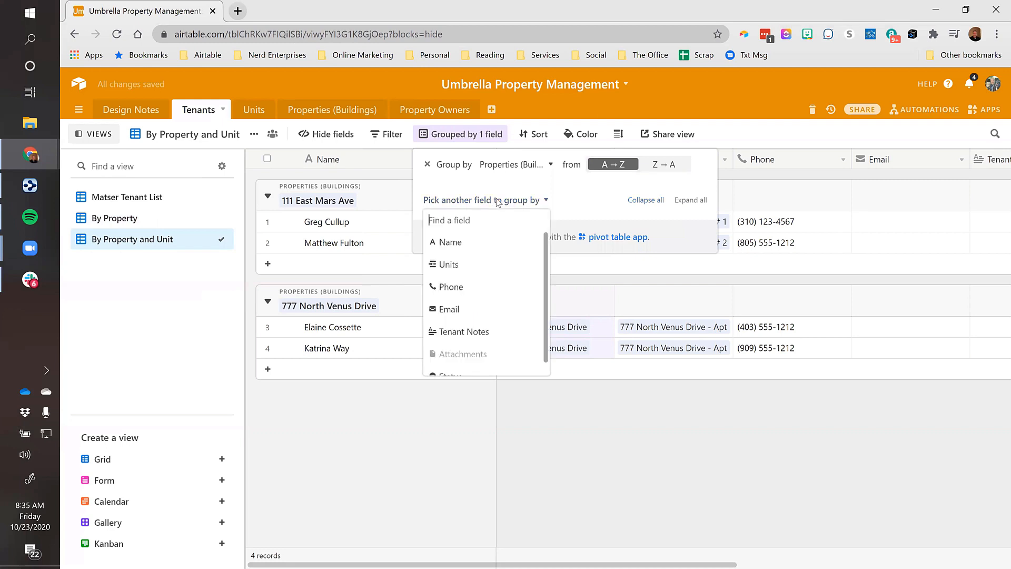
{"action": "left_click", "coordinate": [449, 264]}
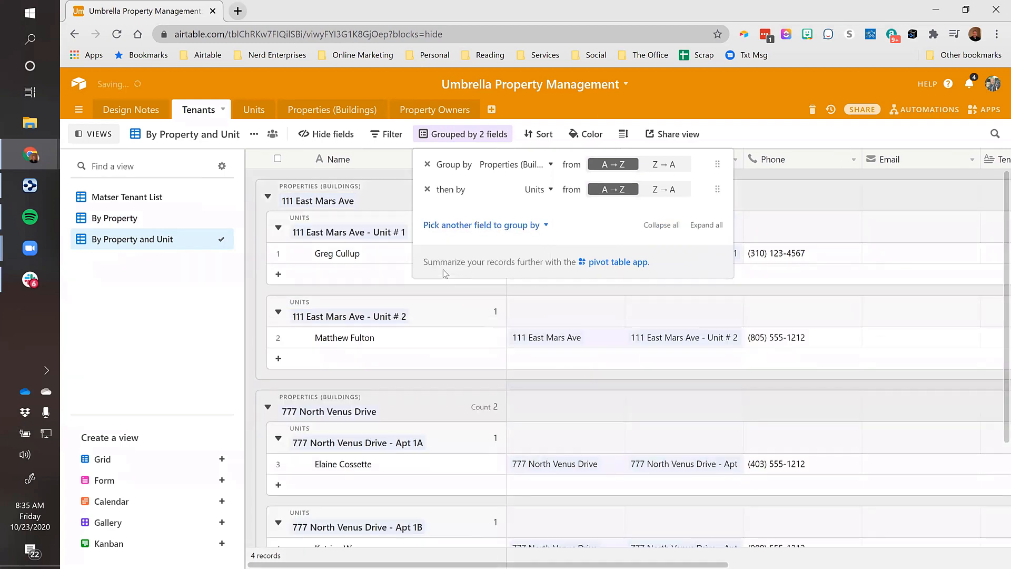
{"action": "left_click", "coordinate": [775, 179]}
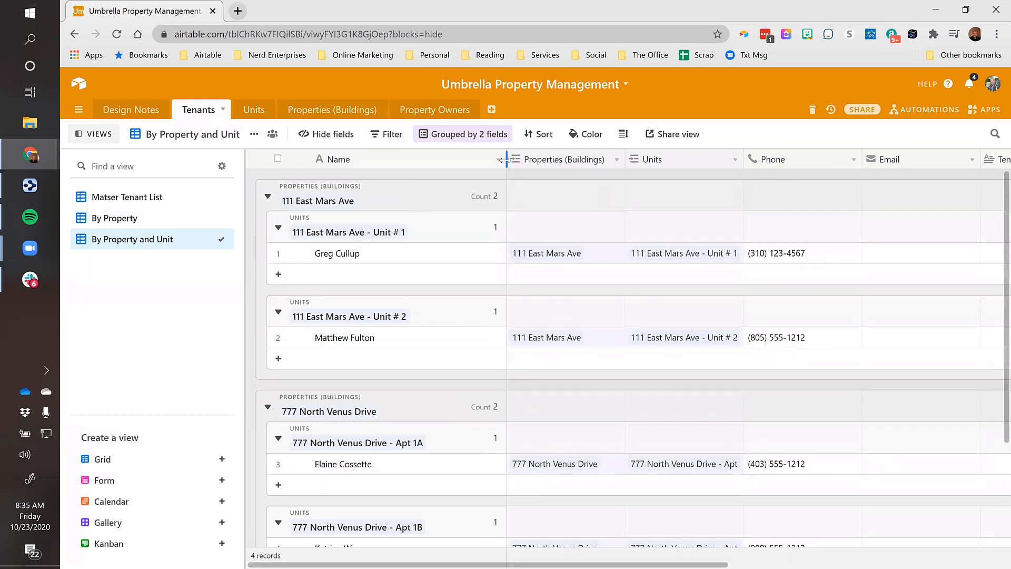
{"action": "left_click_drag", "start_coordinate": [505, 159], "coordinate": [525, 160]}
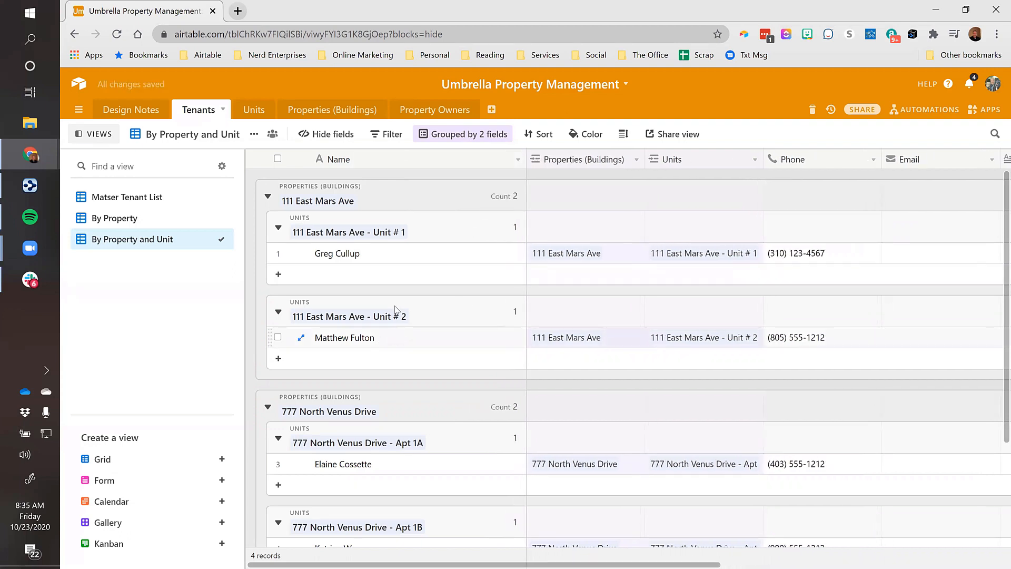
In the By Property view, widen the Units column to show full unit names
{"action": "left_click", "coordinate": [126, 227]}
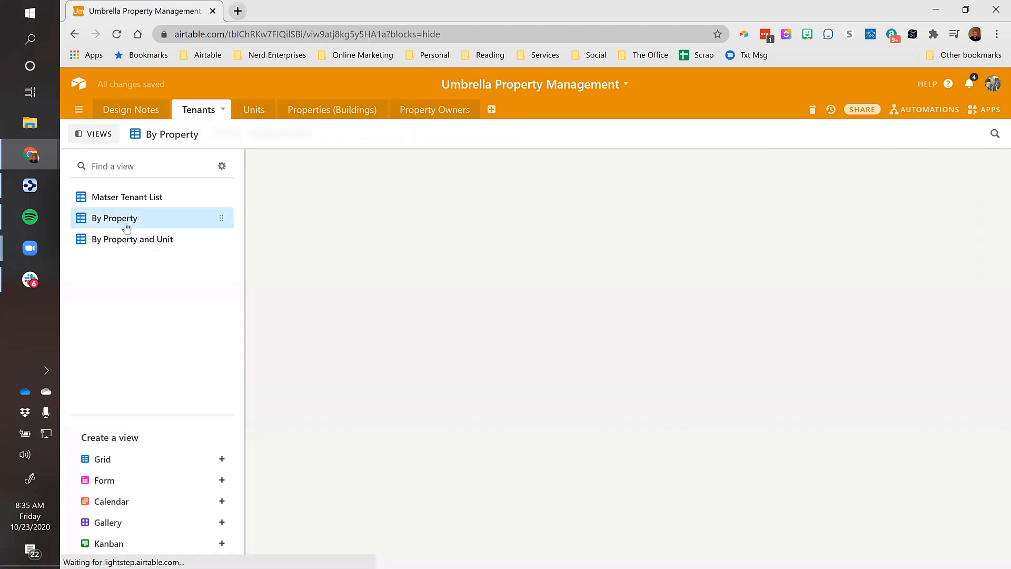
{"action": "left_click", "coordinate": [363, 224]}
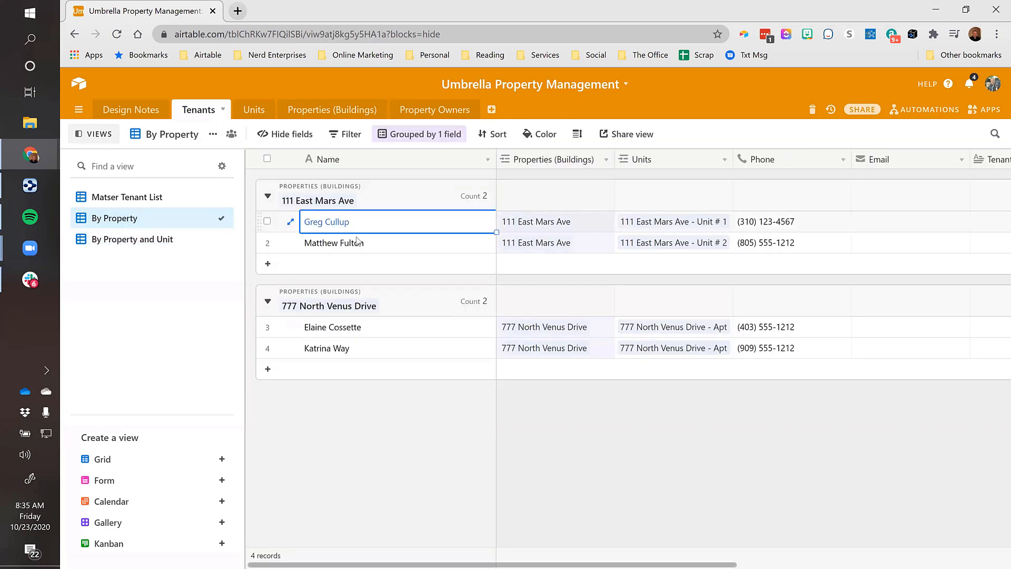
{"action": "left_click", "coordinate": [358, 243]}
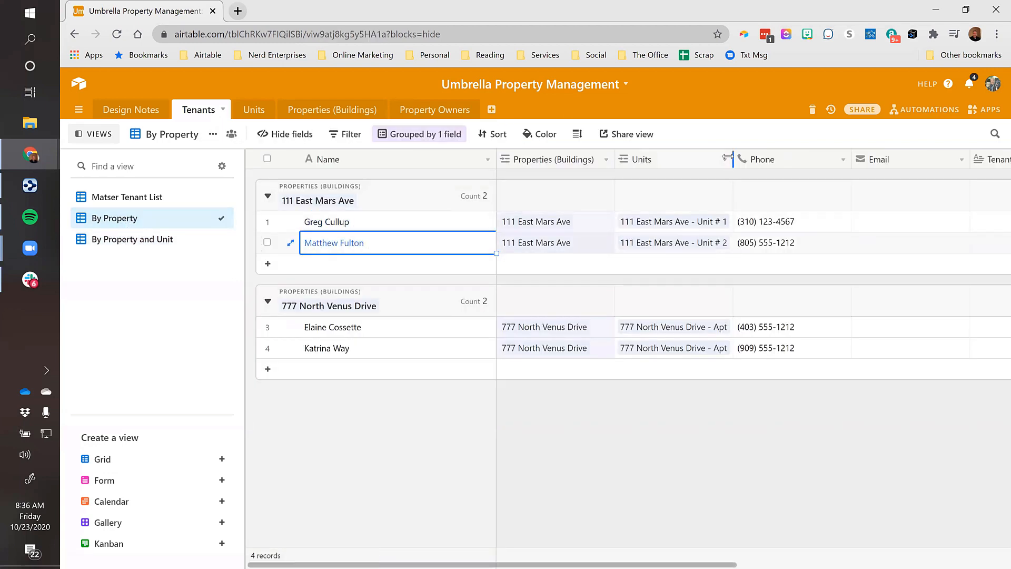
{"action": "left_click_drag", "start_coordinate": [733, 159], "coordinate": [770, 159]}
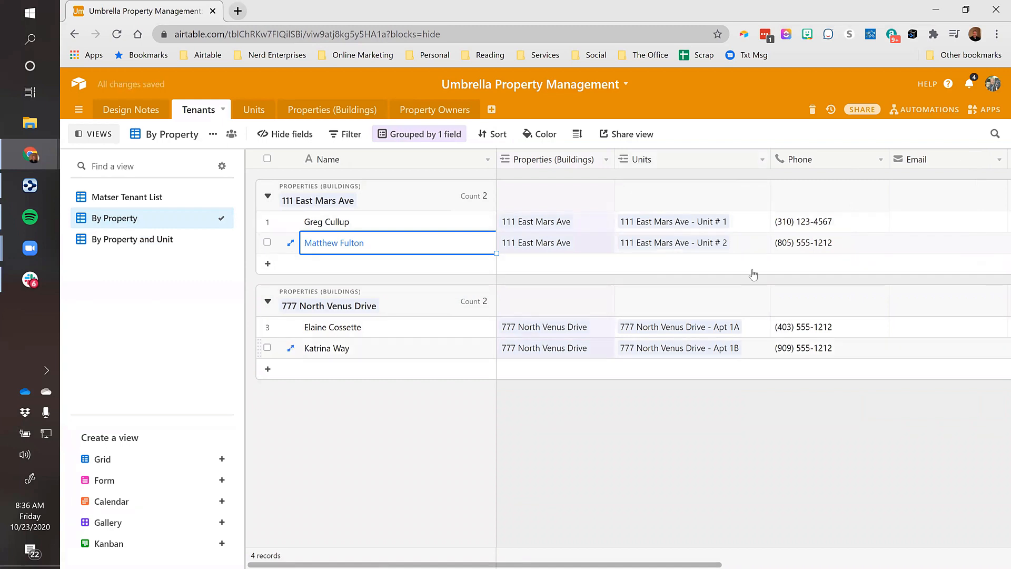
Delete the By Property and Unit view and show the Matser Tenant List view
{"action": "left_click", "coordinate": [141, 242]}
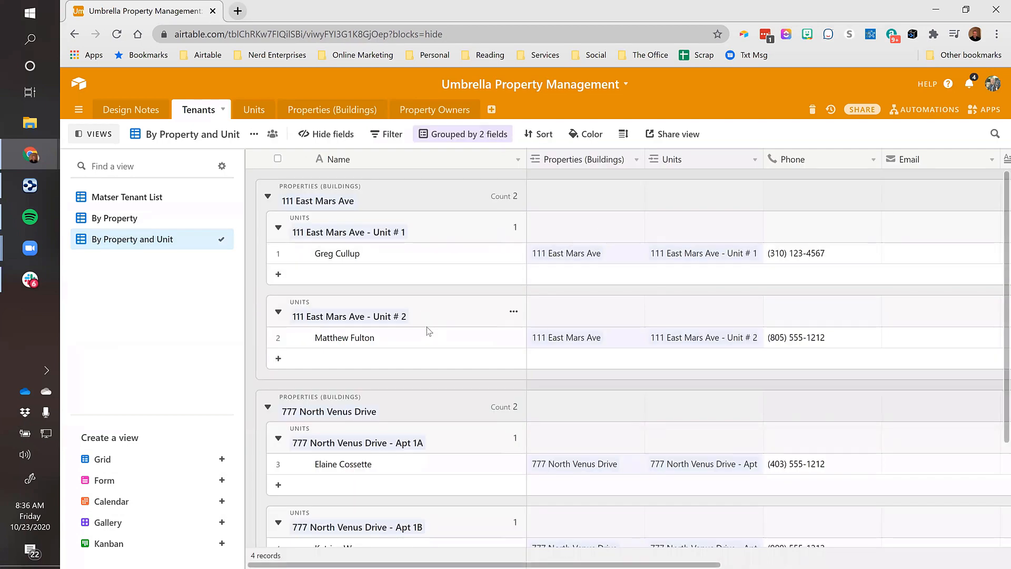
{"action": "scroll", "coordinate": [424, 329], "scroll_direction": "down", "scroll_amount": 3}
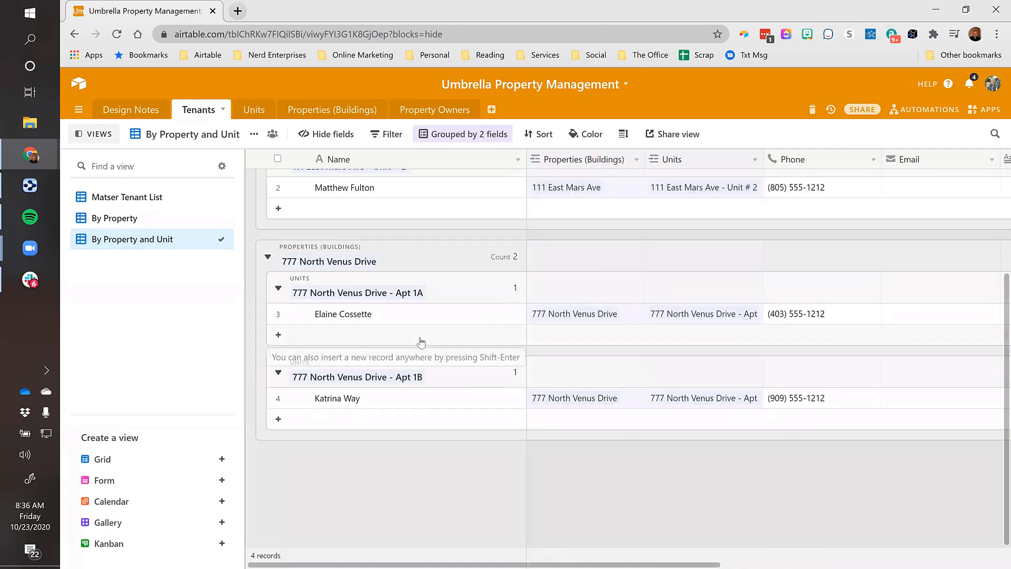
{"action": "scroll", "coordinate": [421, 354], "scroll_direction": "up", "scroll_amount": 3}
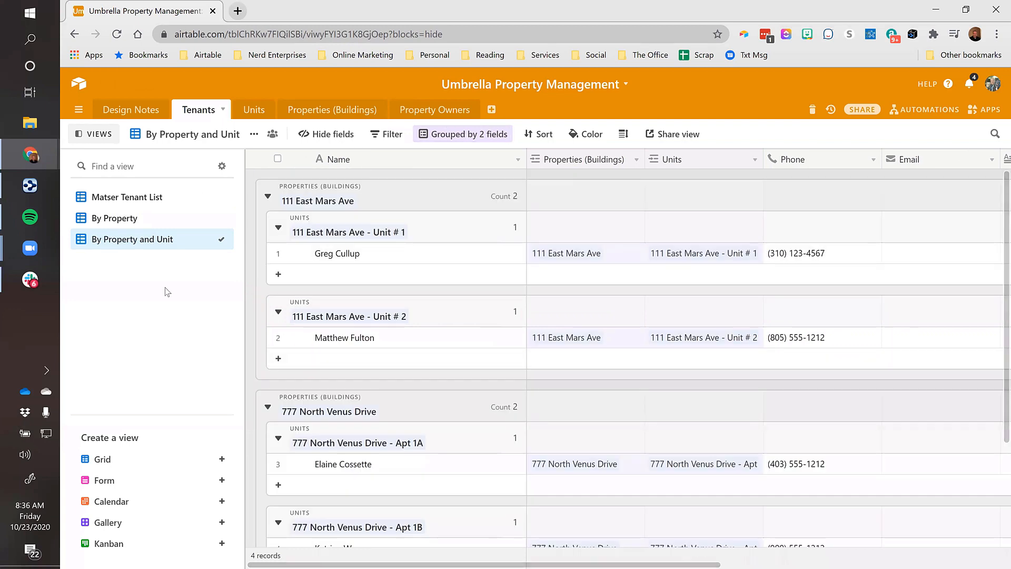
{"action": "left_click", "coordinate": [255, 135]}
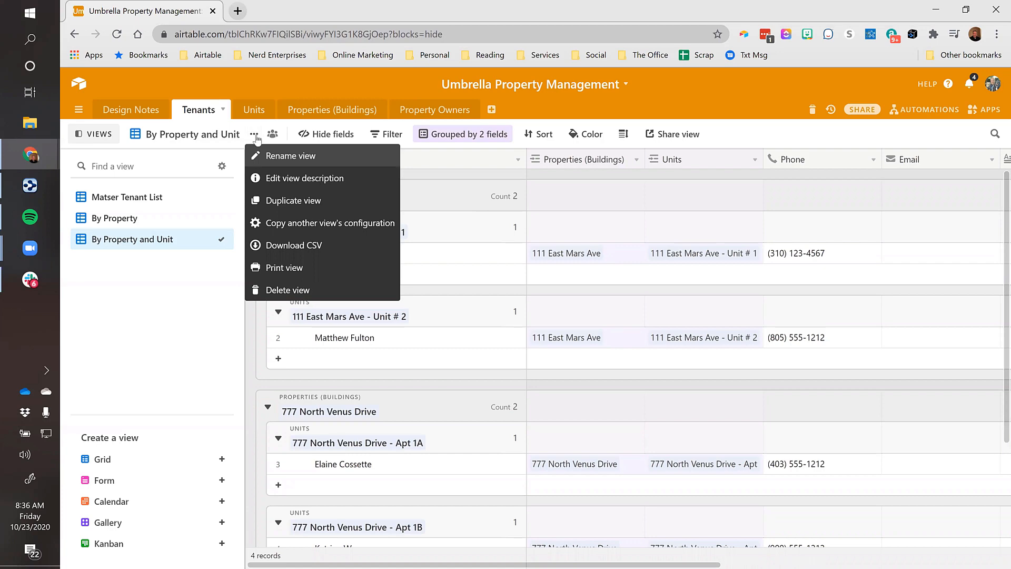
{"action": "left_click", "coordinate": [277, 291]}
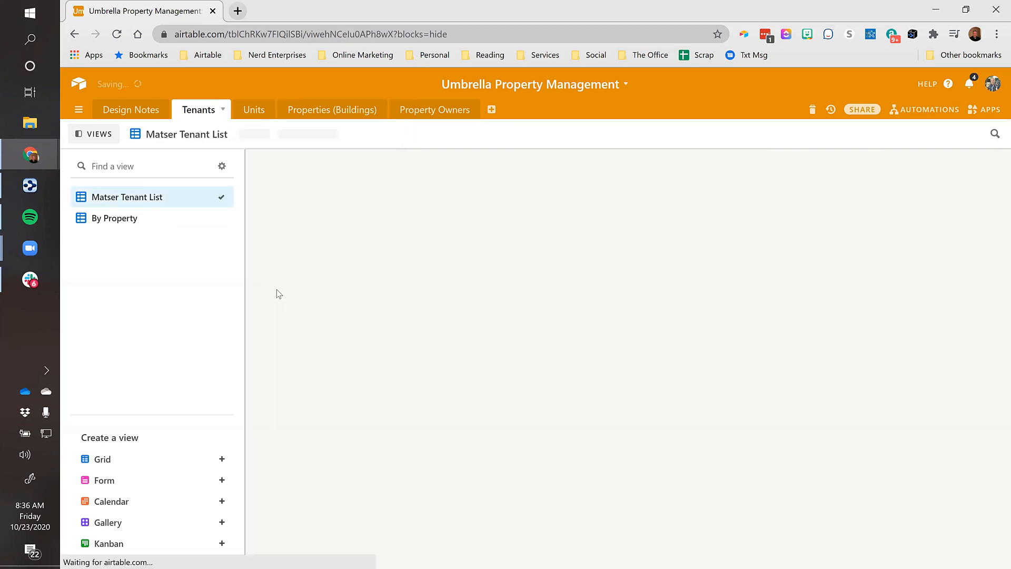
{"action": "left_click", "coordinate": [109, 225]}
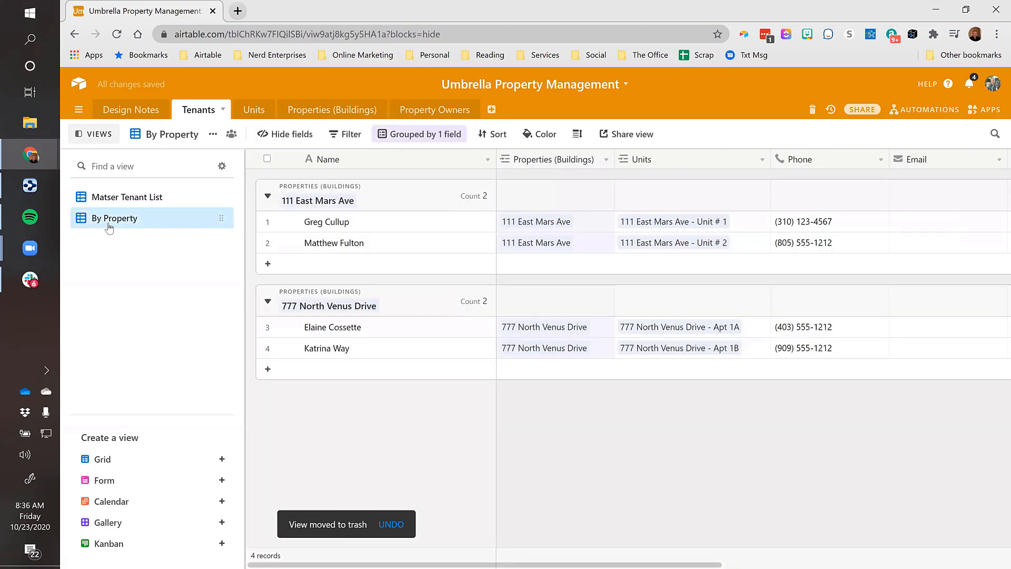
{"action": "left_click", "coordinate": [111, 197]}
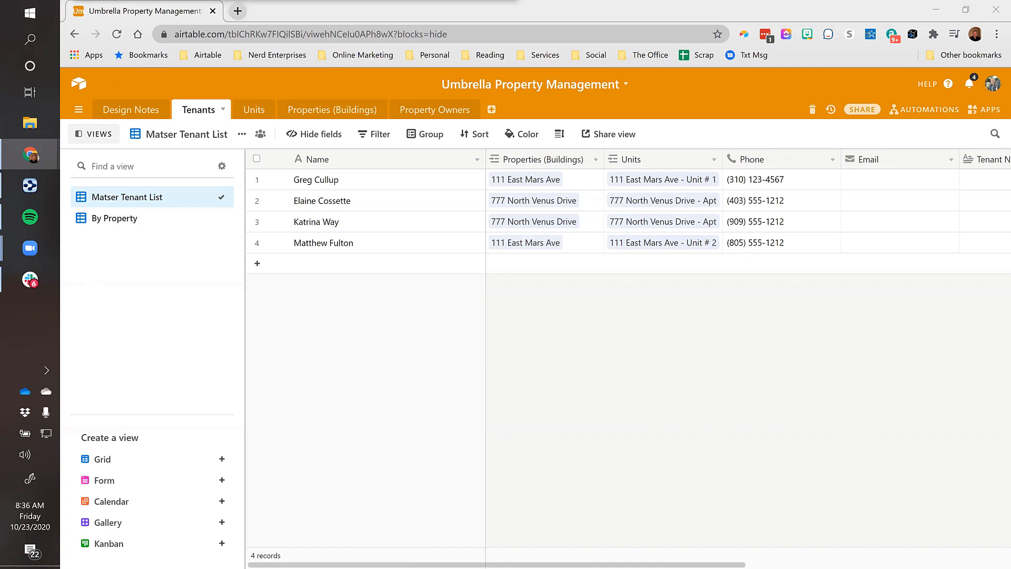
Go to the Property Owners table and drag its Name column wider
{"action": "left_click", "coordinate": [421, 109]}
{"action": "left_click", "coordinate": [317, 184]}
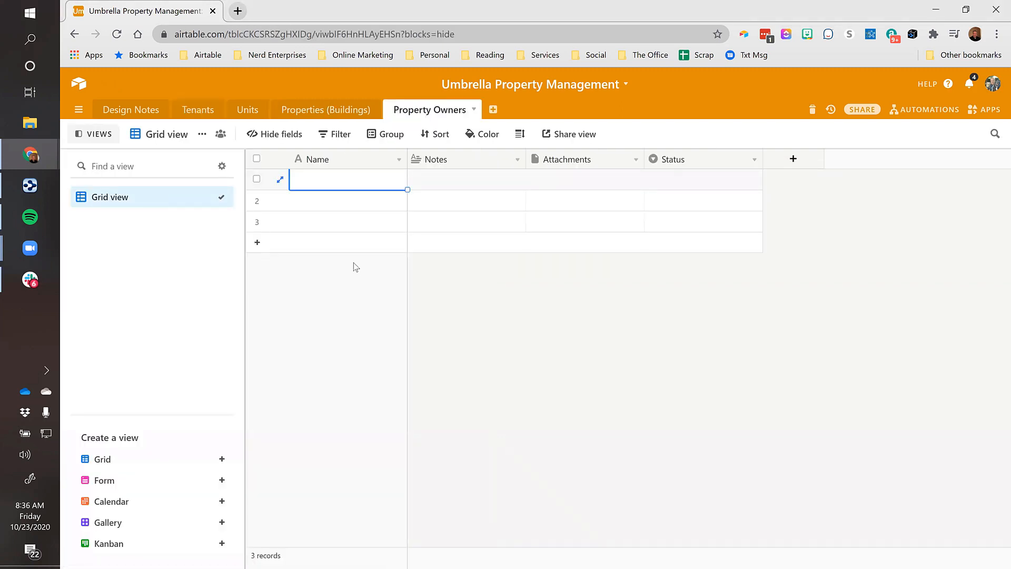
{"action": "left_click_drag", "start_coordinate": [407, 159], "coordinate": [465, 159]}
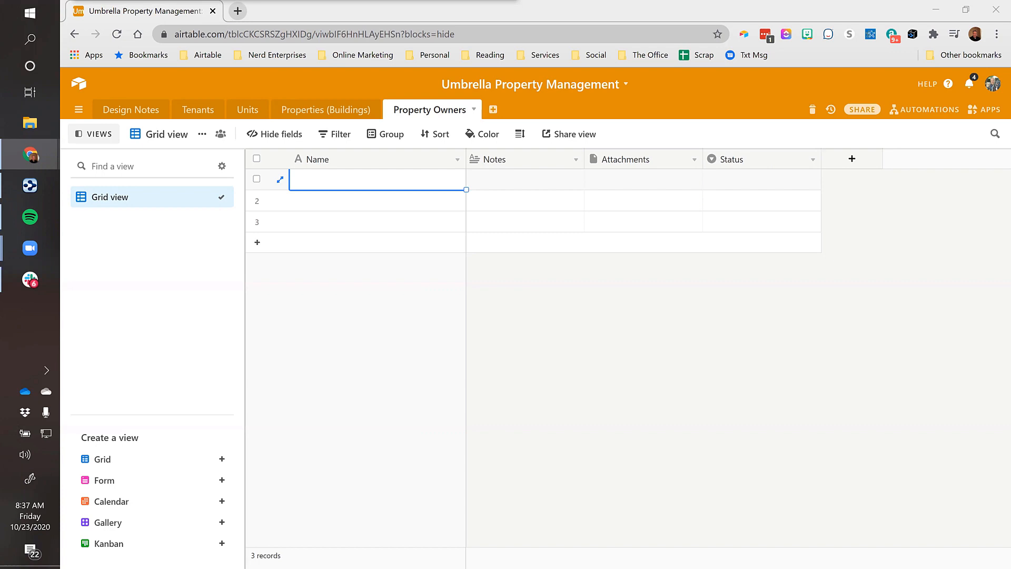
Back in the Tenants list, widen the Units column and rename the Name field to 'Tenants'
{"action": "left_click", "coordinate": [209, 112]}
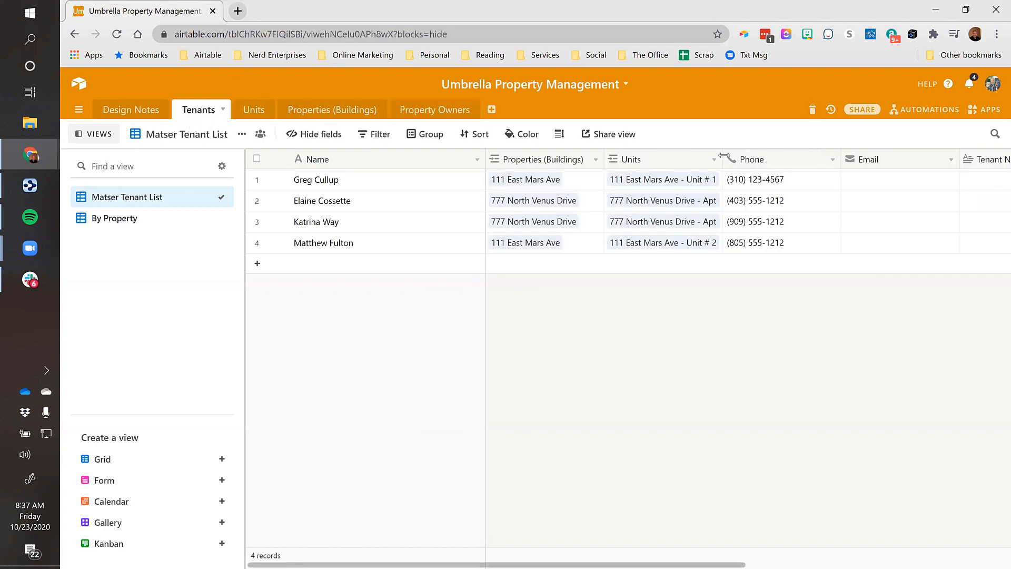
{"action": "left_click_drag", "start_coordinate": [783, 154], "coordinate": [795, 155]}
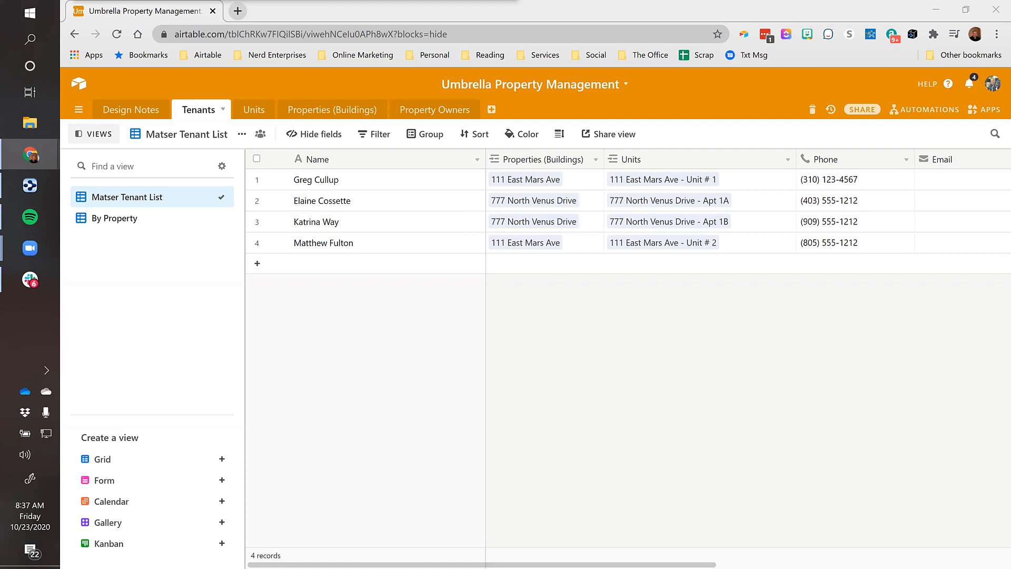
{"action": "left_click", "coordinate": [343, 159]}
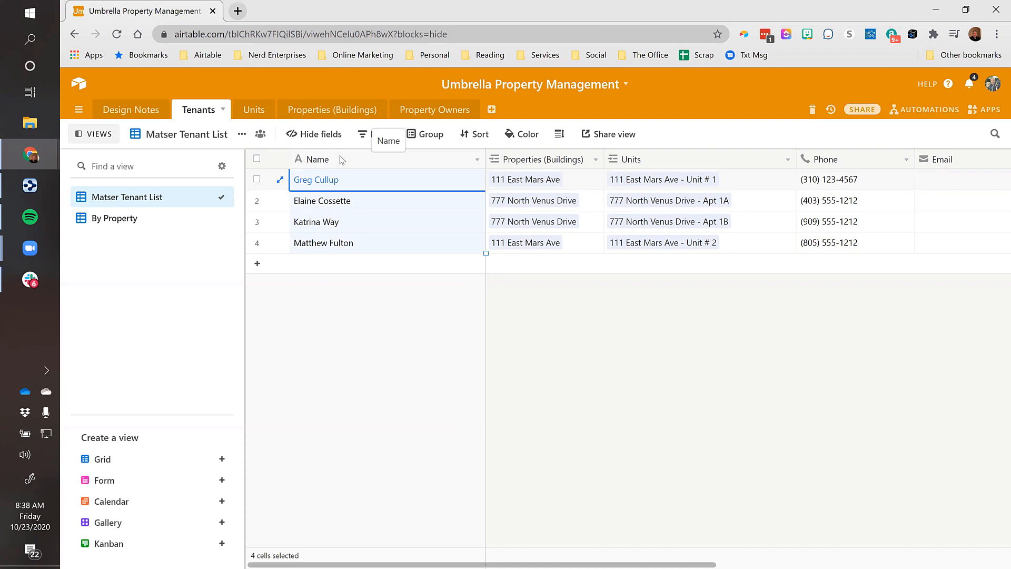
{"action": "double_click", "coordinate": [341, 159]}
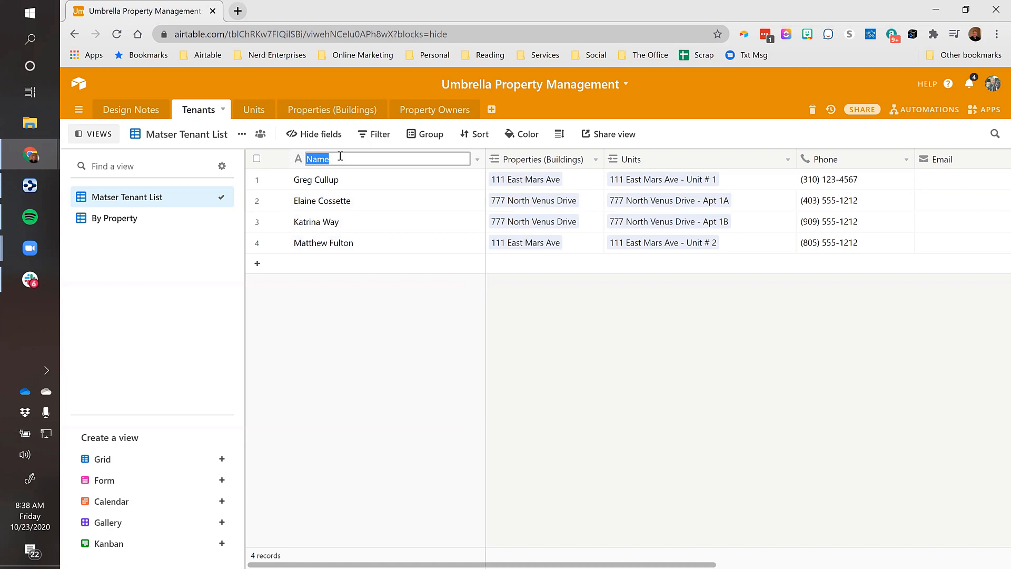
{"action": "type", "text": "Tenant"}
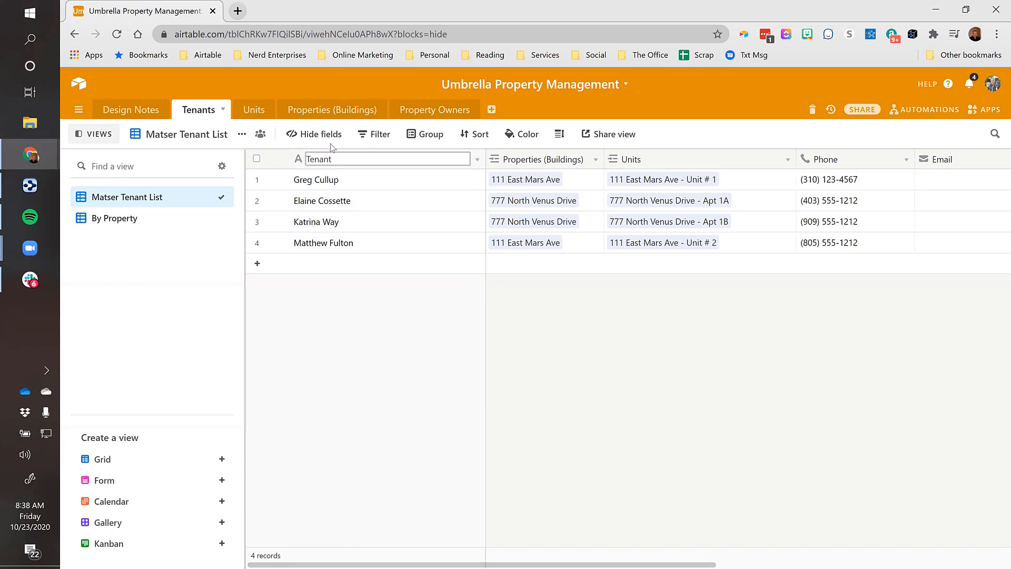
{"action": "type", "text": " Names"}
{"action": "key", "text": "BackSpace"}
{"action": "key", "text": "BackSpace"}
{"action": "key", "text": "BackSpace"}
{"action": "key", "text": "BackSpace"}
{"action": "key", "text": "BackSpace"}
{"action": "key", "text": "BackSpace"}
{"action": "type", "text": "s"}
{"action": "key", "text": "Return"}
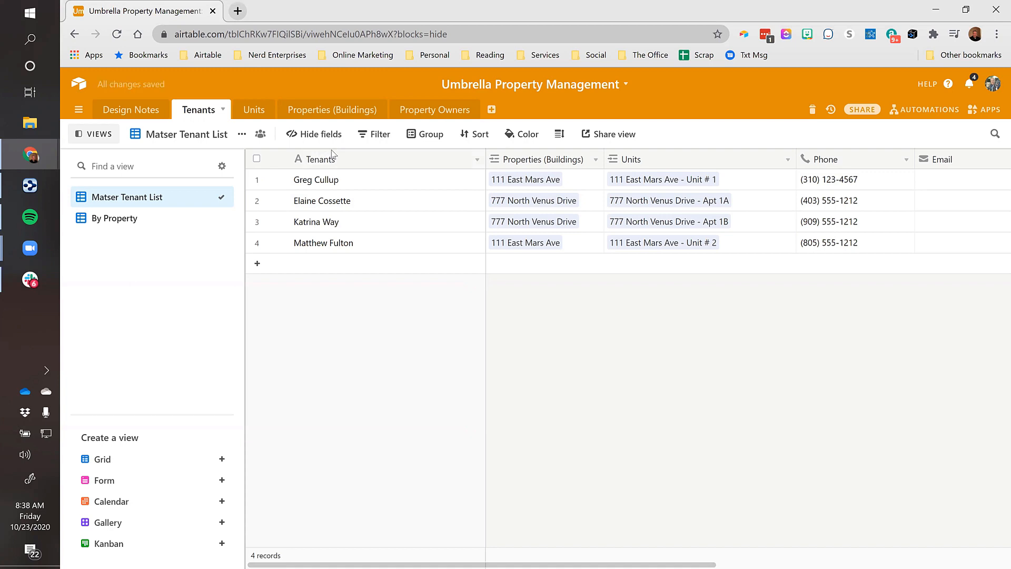
{"action": "left_click", "coordinate": [445, 188]}
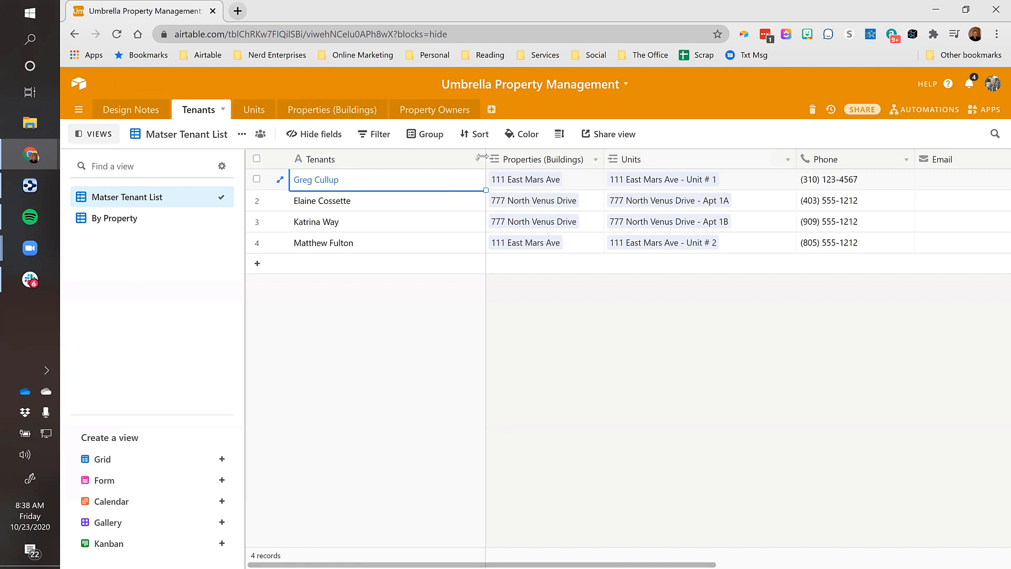
Insert a rich-text Long text field named 'Additional Tenants' right of the Tenants column
{"action": "right_click", "coordinate": [466, 160]}
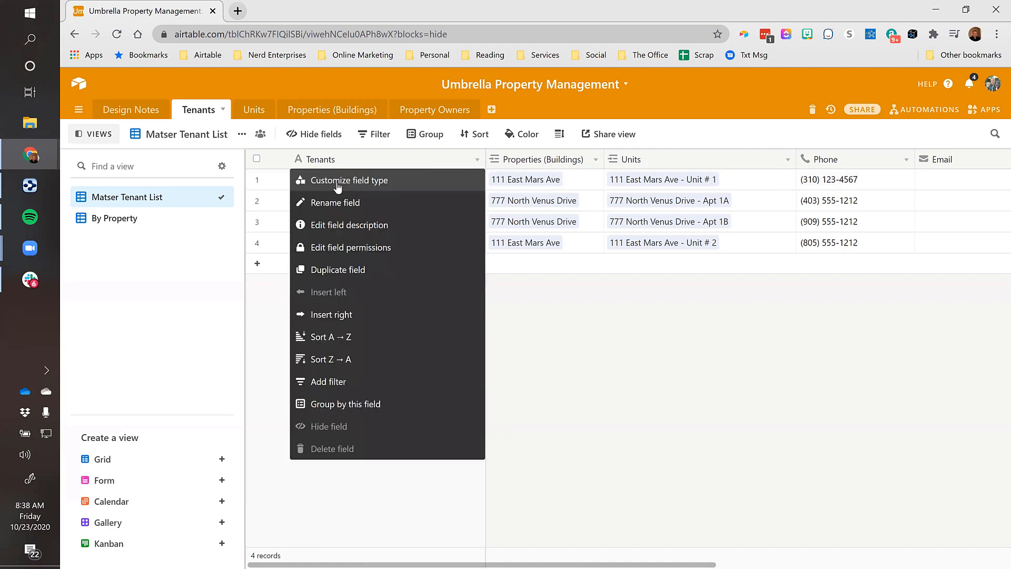
{"action": "left_click", "coordinate": [345, 314]}
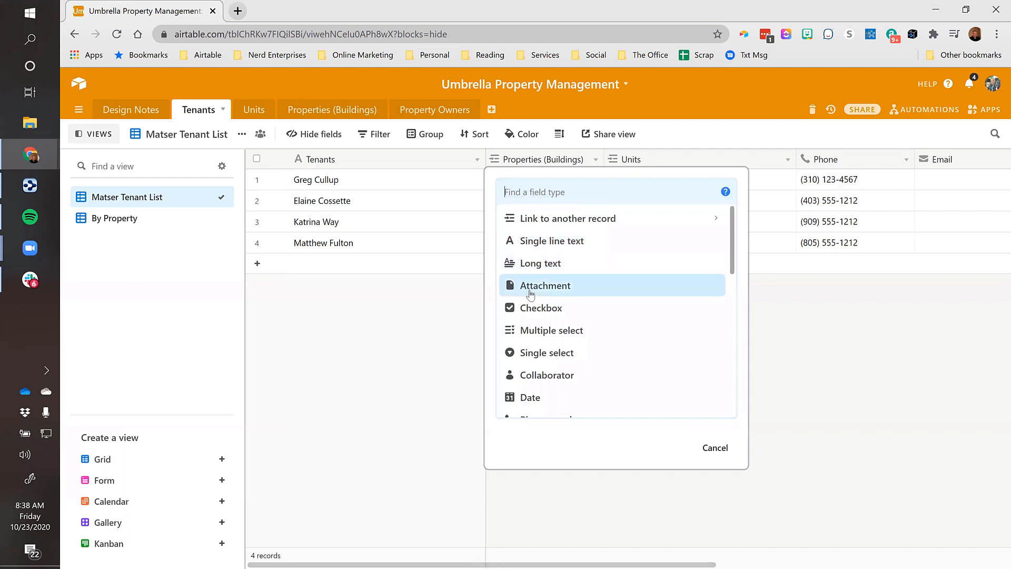
{"action": "type", "text": "text"}
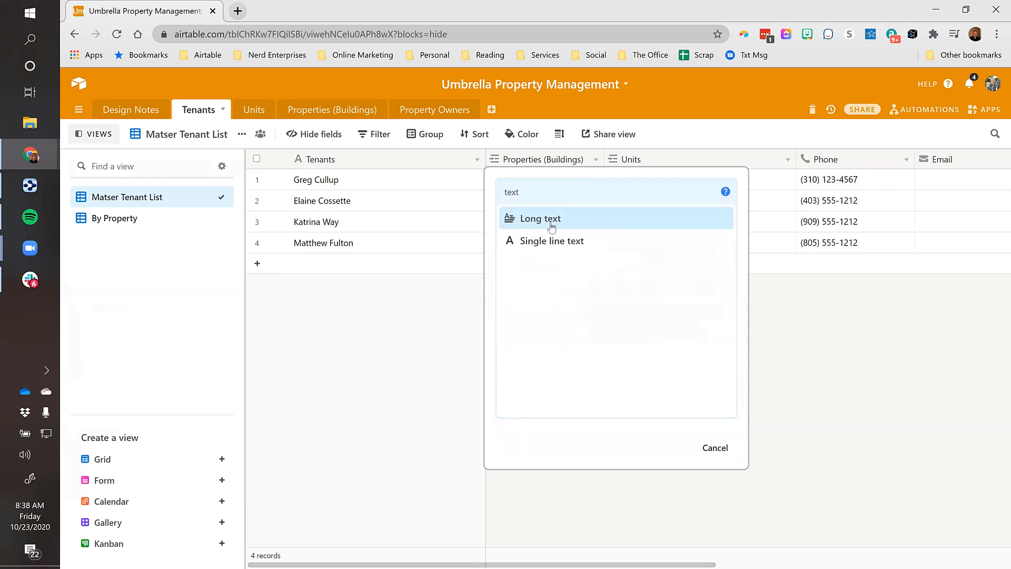
{"action": "left_click", "coordinate": [557, 218]}
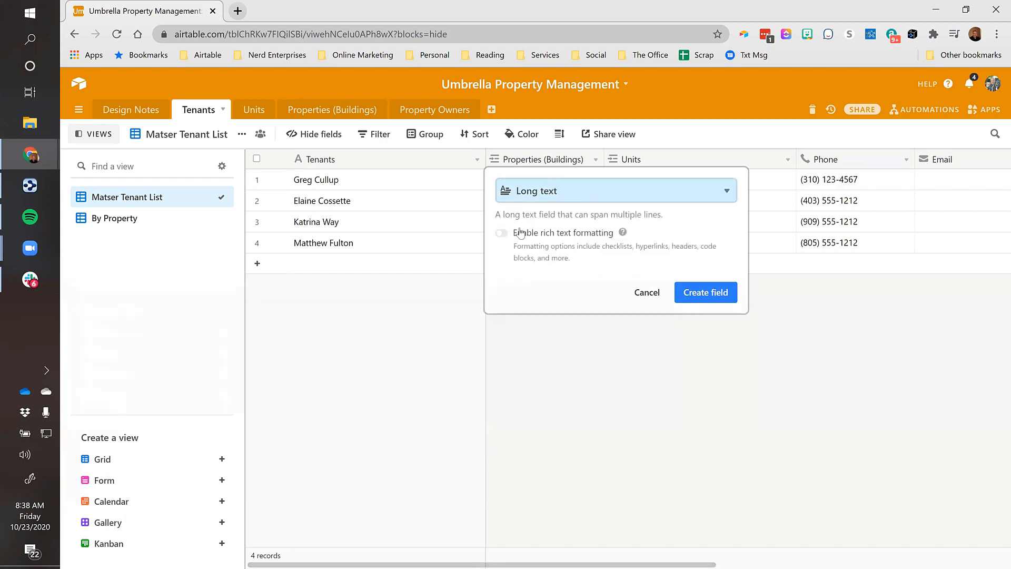
{"action": "left_click", "coordinate": [501, 233]}
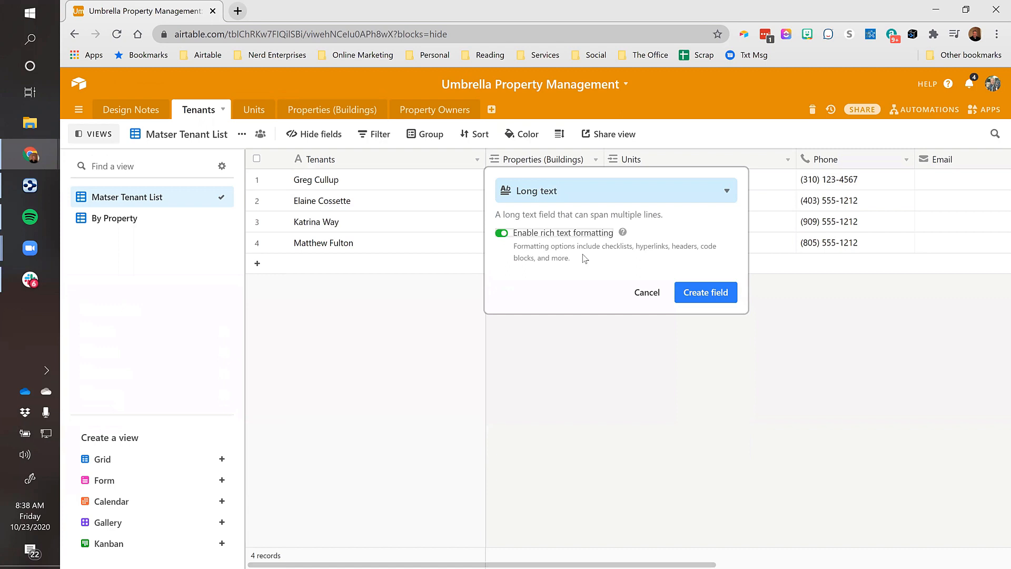
{"action": "left_click", "coordinate": [697, 292]}
{"action": "type", "text": "Add"}
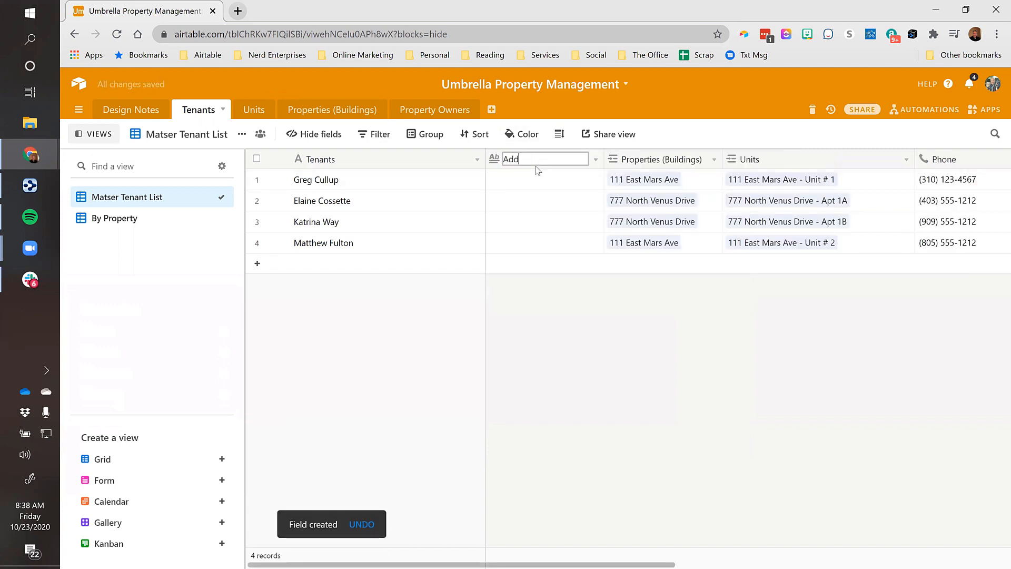
{"action": "type", "text": "itional Tenants"}
{"action": "key", "text": "Return"}
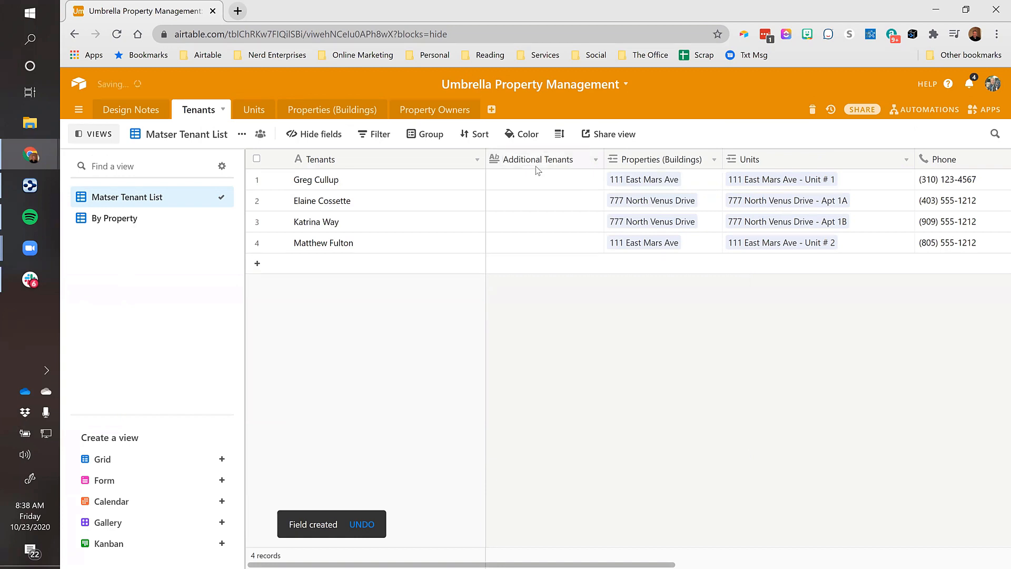
Widen the Additional Tenants column and enter 'Tenants' in the first record's cell
{"action": "left_click", "coordinate": [544, 179]}
{"action": "left_click_drag", "start_coordinate": [604, 159], "coordinate": [640, 162]}
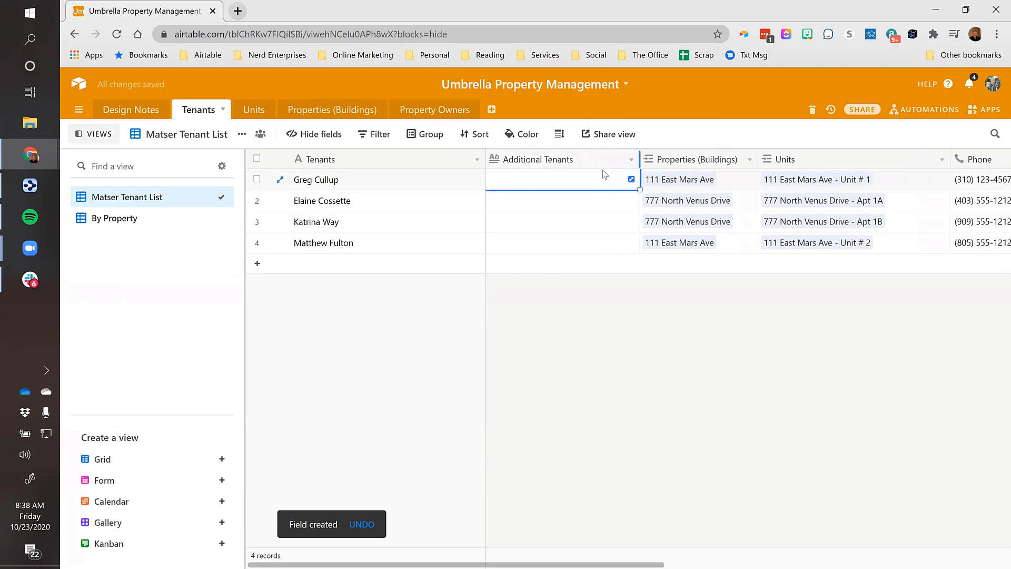
{"action": "left_click", "coordinate": [631, 179]}
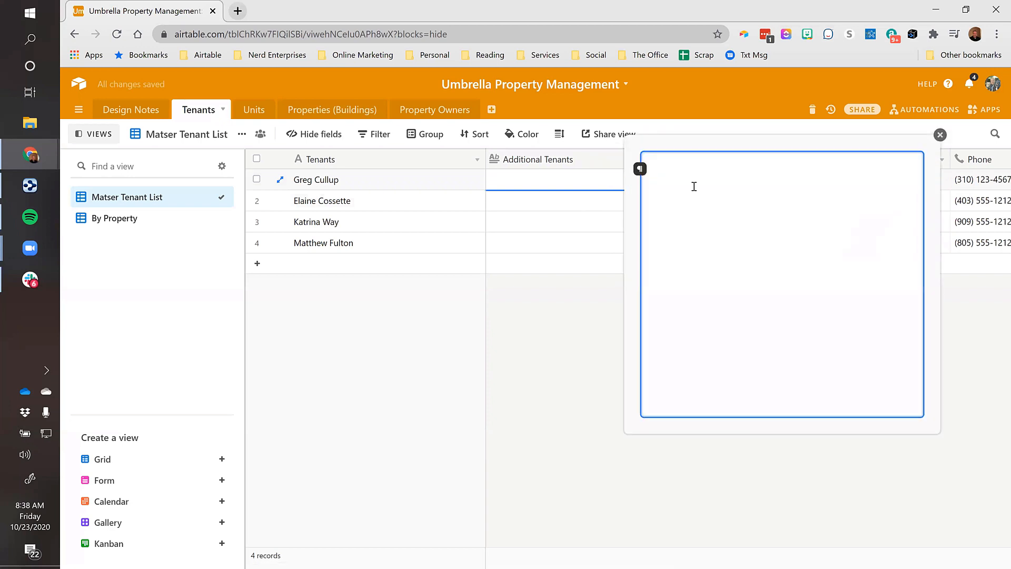
{"action": "type", "text": "Tenats"}
{"action": "key", "text": "BackSpace"}
{"action": "key", "text": "BackSpace"}
{"action": "key", "text": "BackSpace"}
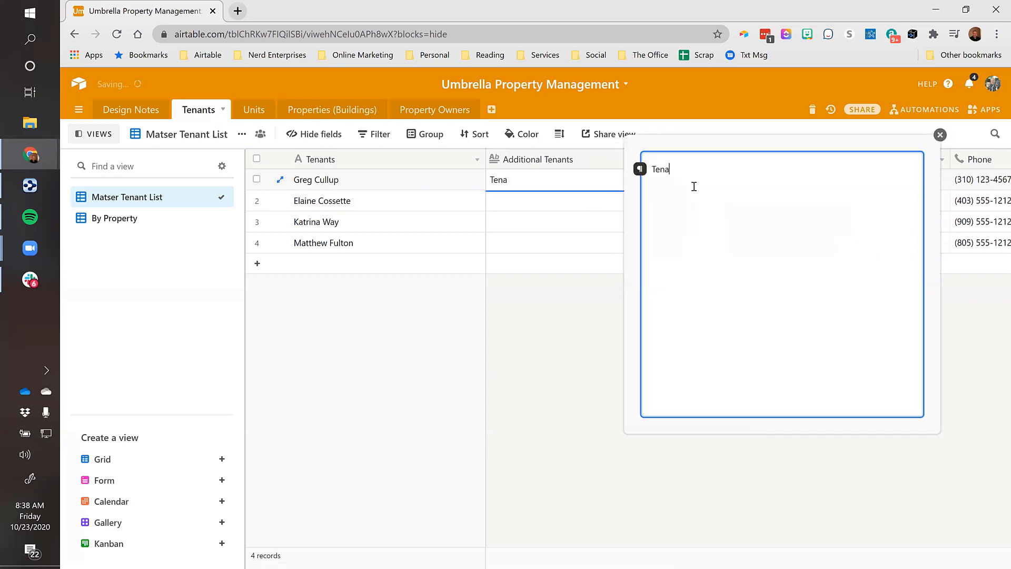
{"action": "type", "text": "ants"}
{"action": "left_click", "coordinate": [939, 135]}
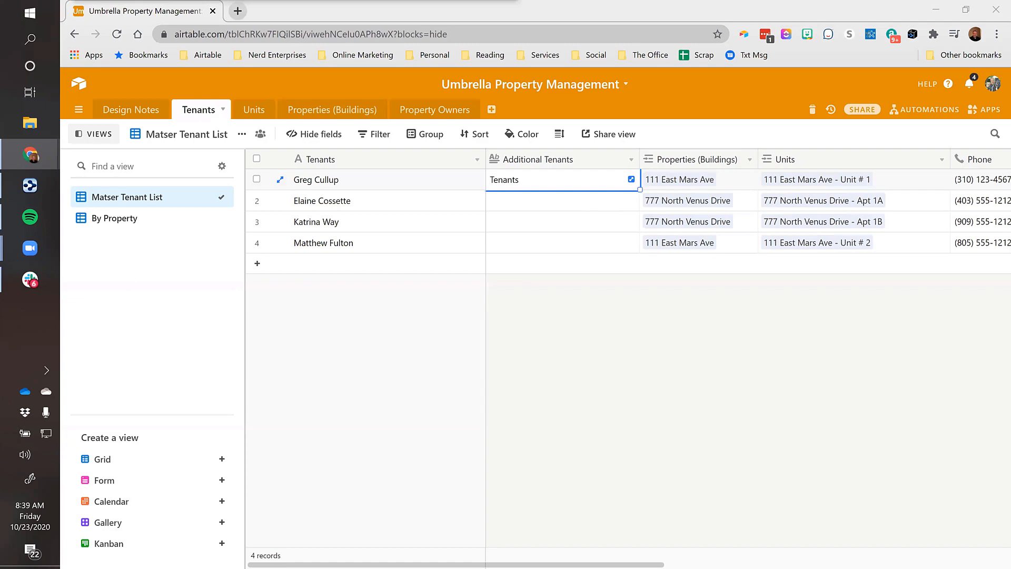
{"action": "left_click_drag", "start_coordinate": [854, 92], "coordinate": [287, 119]}
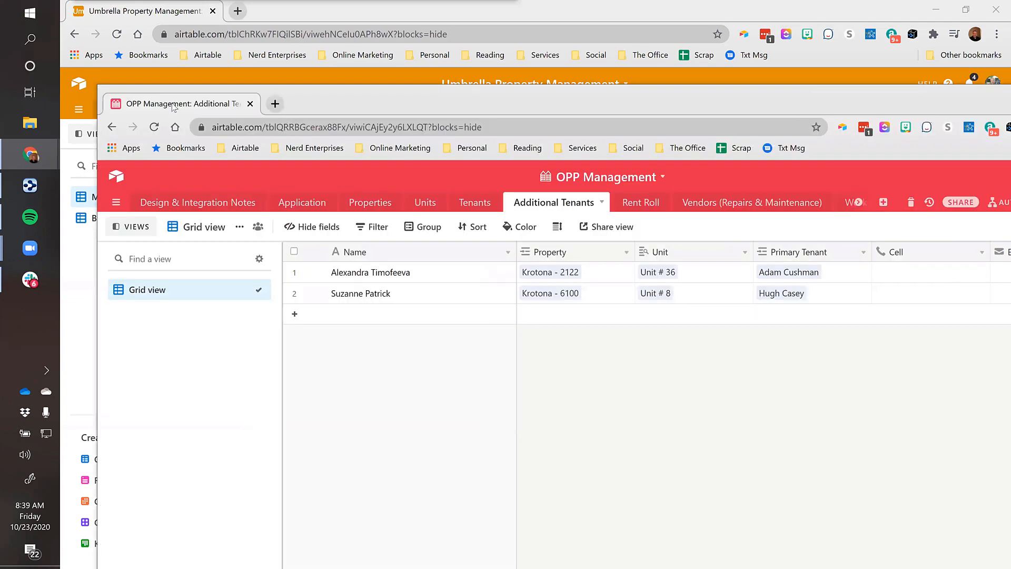
{"action": "left_click_drag", "start_coordinate": [173, 107], "coordinate": [256, 17]}
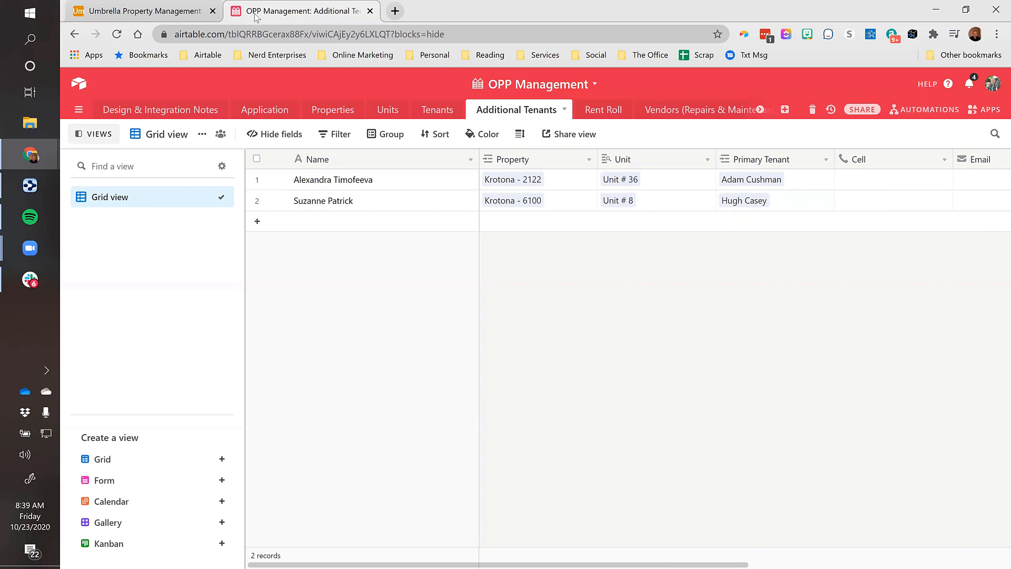
{"action": "left_click", "coordinate": [383, 184]}
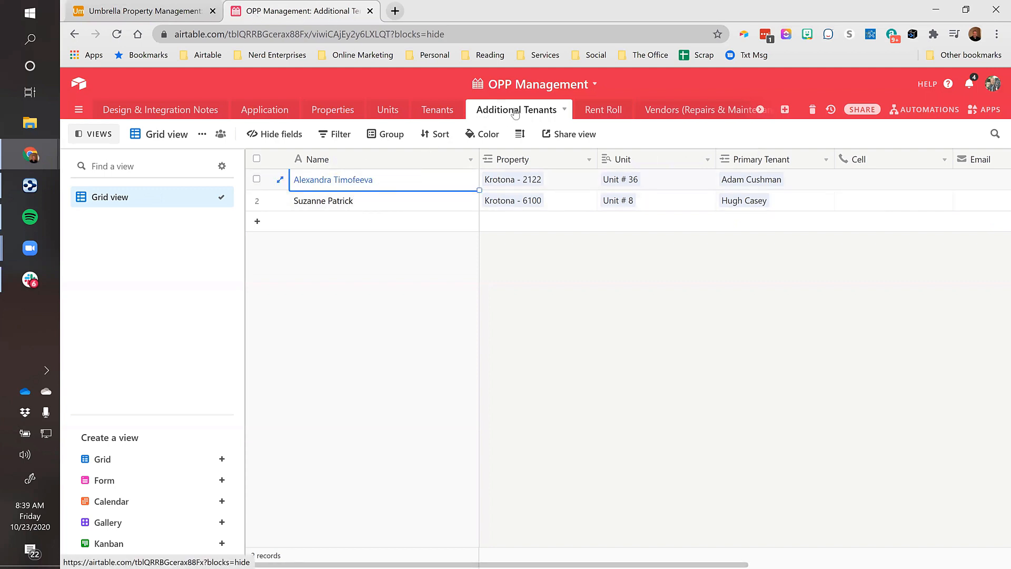
{"action": "key", "text": "Tab"}
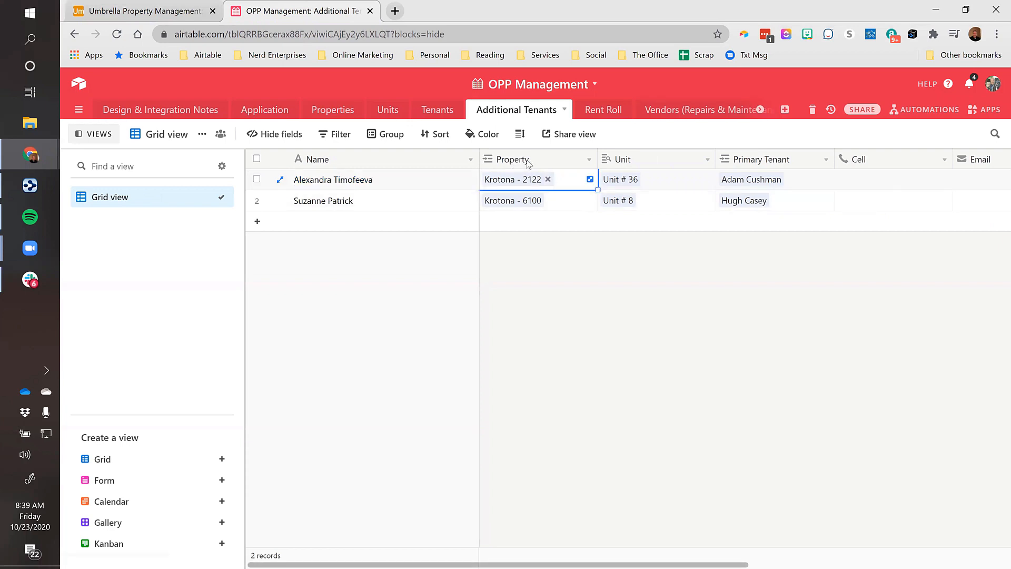
{"action": "left_click", "coordinate": [658, 183]}
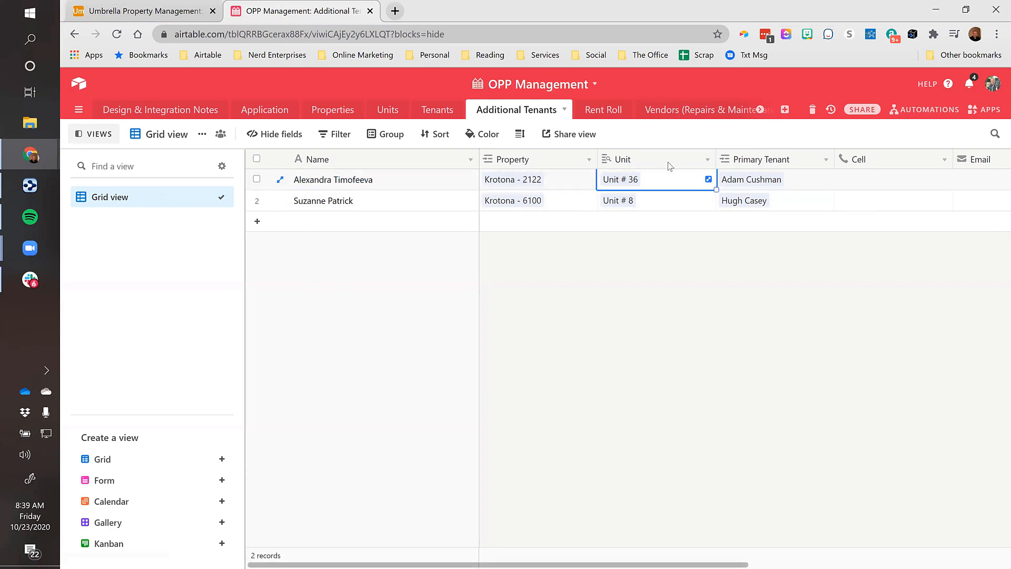
{"action": "left_click", "coordinate": [797, 184]}
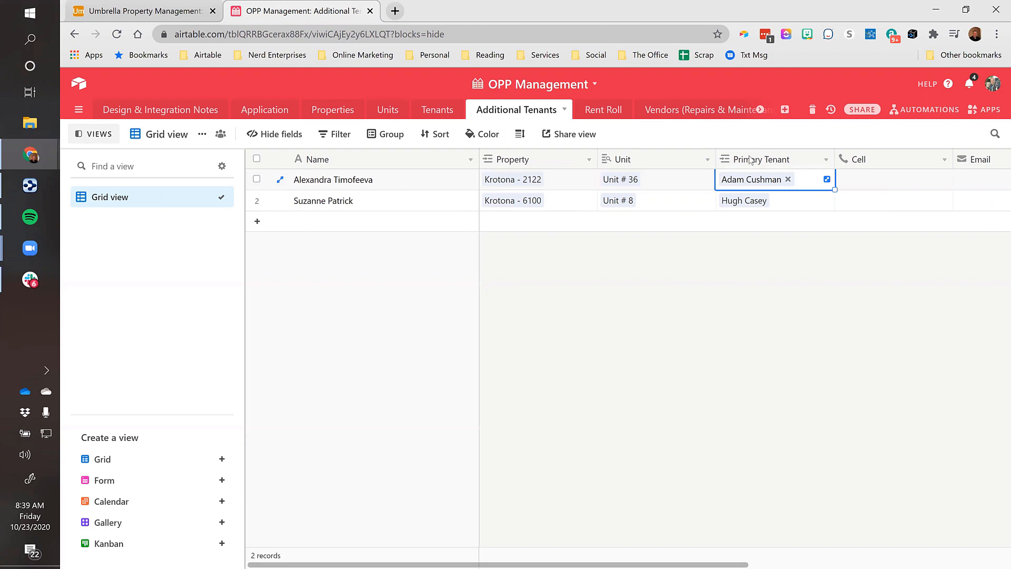
{"action": "left_click", "coordinate": [411, 186]}
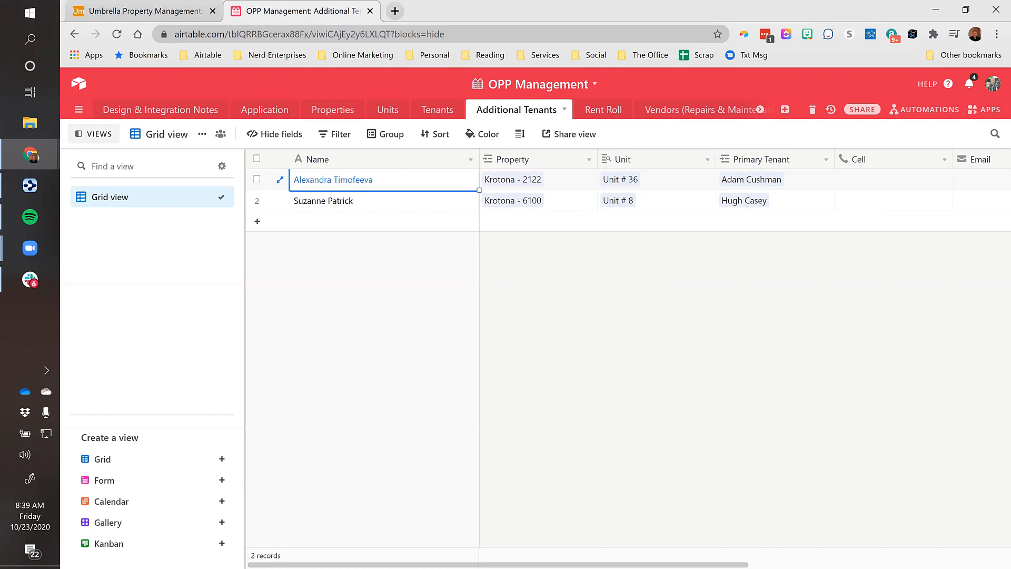
{"action": "key", "text": "ctrl+w"}
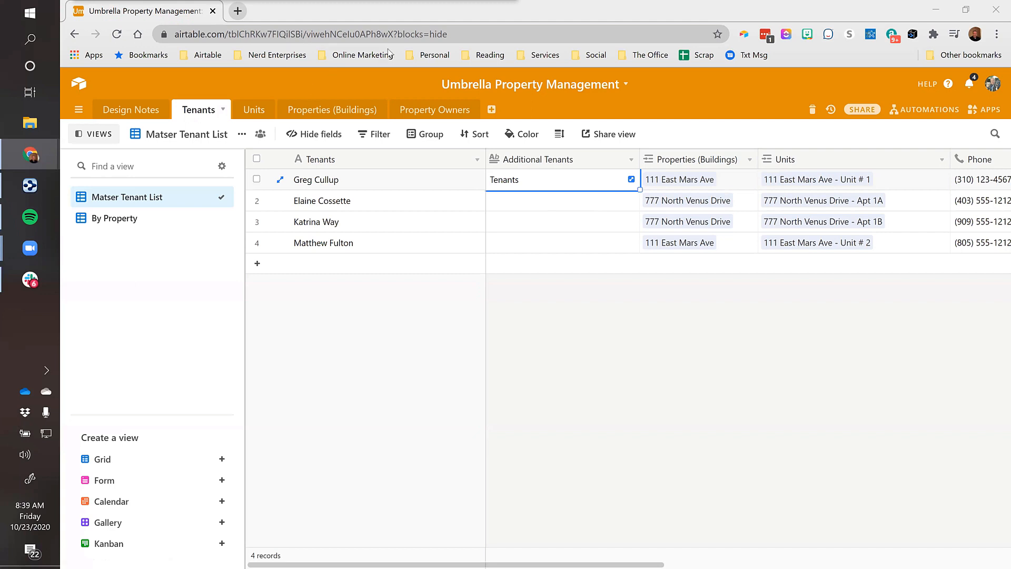
Toggle off Properties (Buildings) in the Units view's Hide fields list, then go to Properties (Buildings)
{"action": "left_click", "coordinate": [317, 112]}
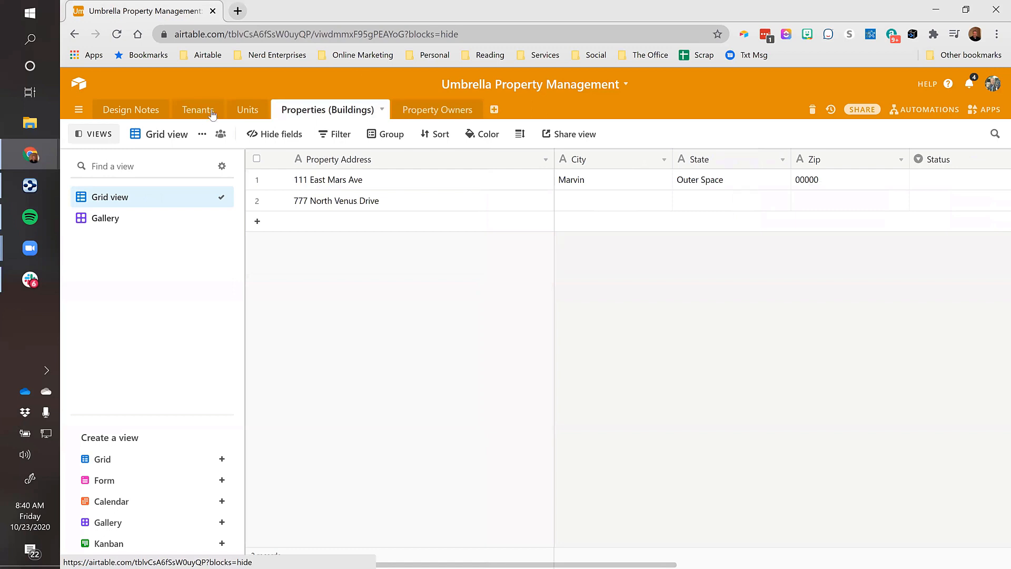
{"action": "left_click", "coordinate": [248, 110]}
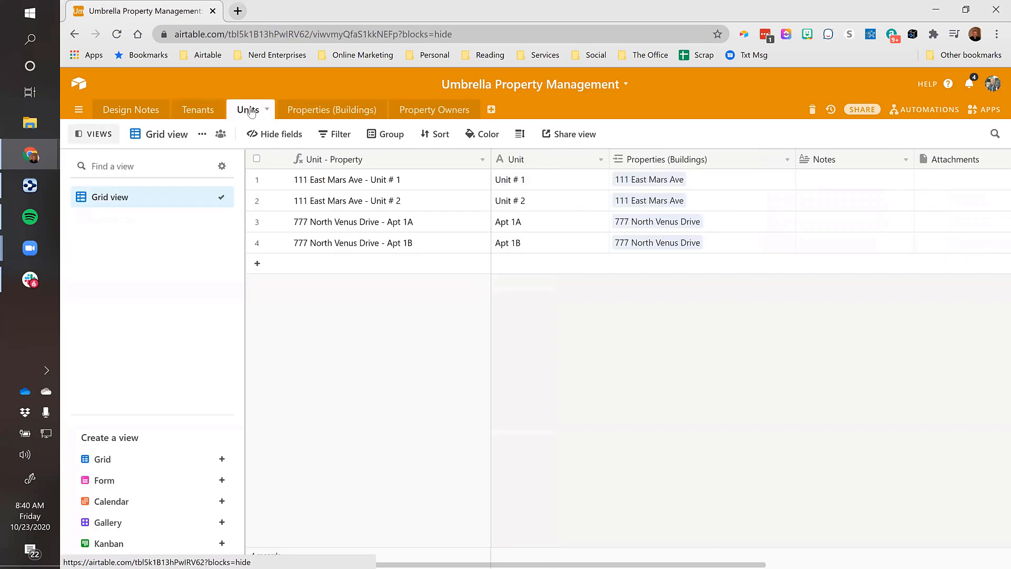
{"action": "left_click", "coordinate": [709, 163]}
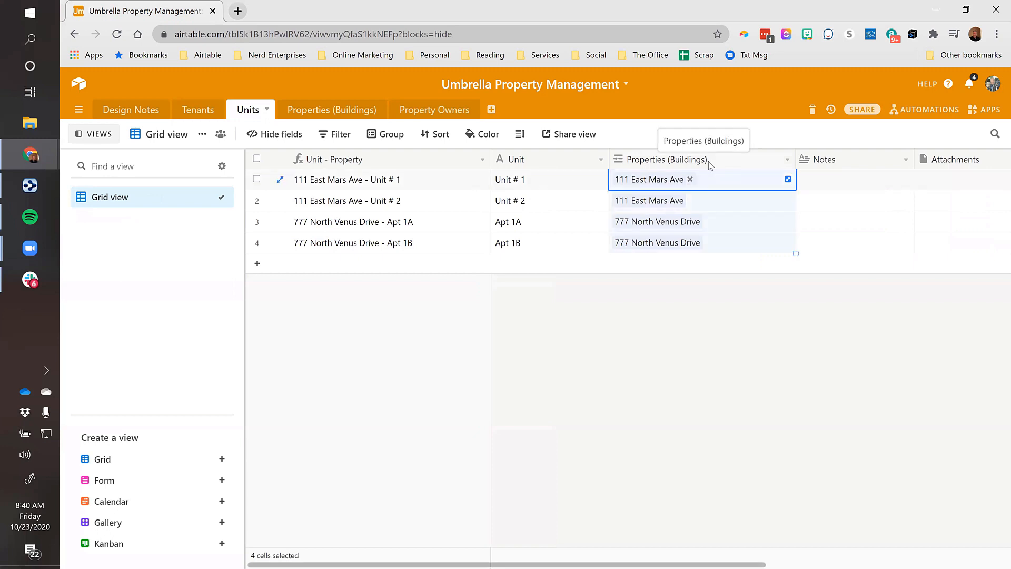
{"action": "left_click", "coordinate": [278, 135]}
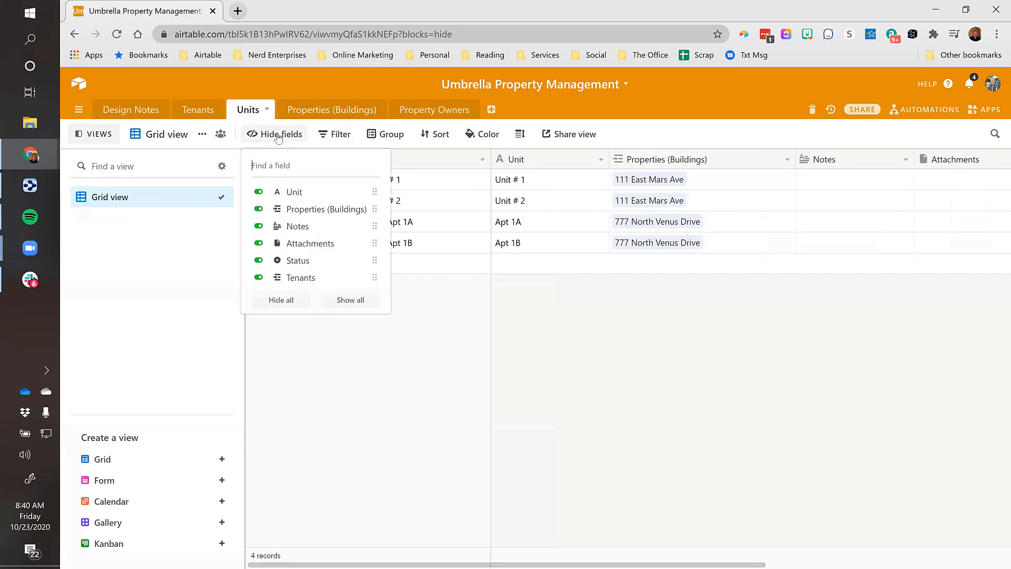
{"action": "left_click", "coordinate": [258, 211]}
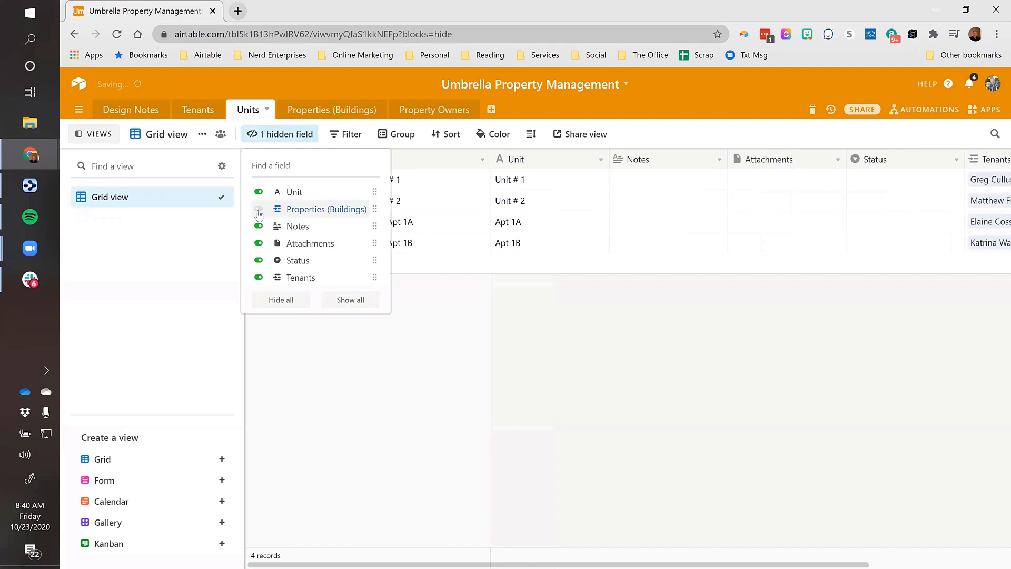
{"action": "left_click", "coordinate": [717, 200]}
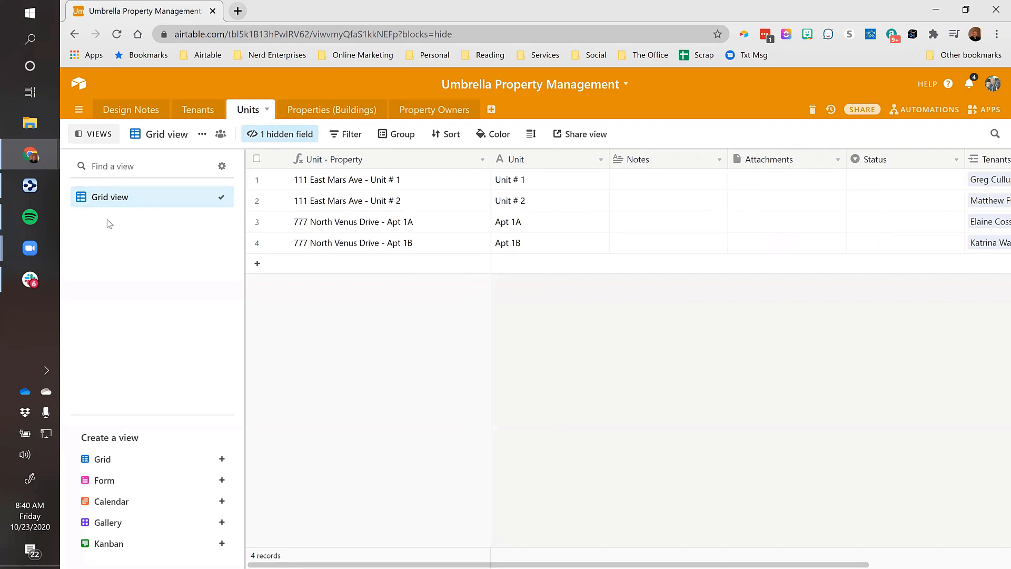
{"action": "left_click", "coordinate": [269, 133]}
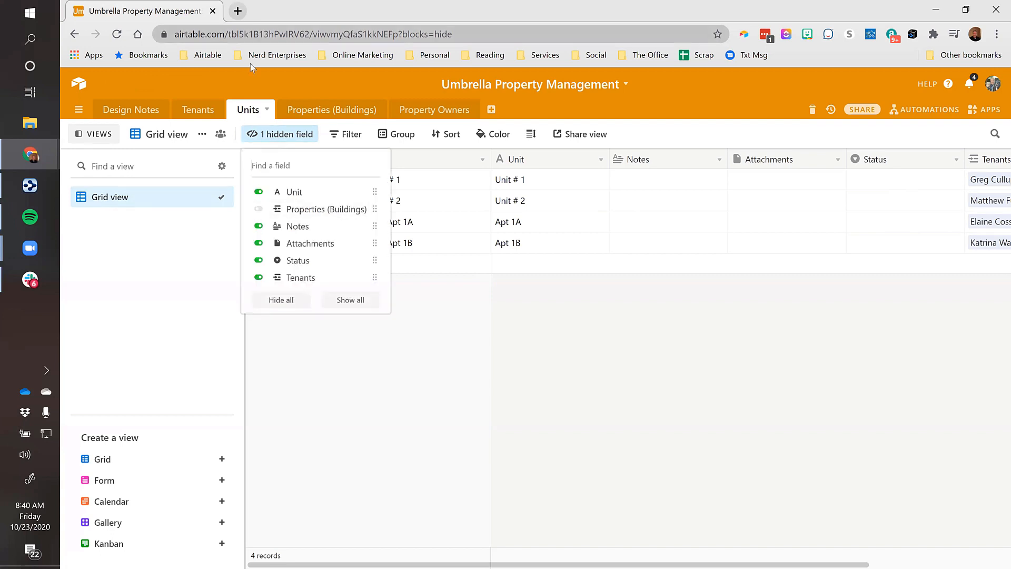
{"action": "left_click", "coordinate": [324, 111]}
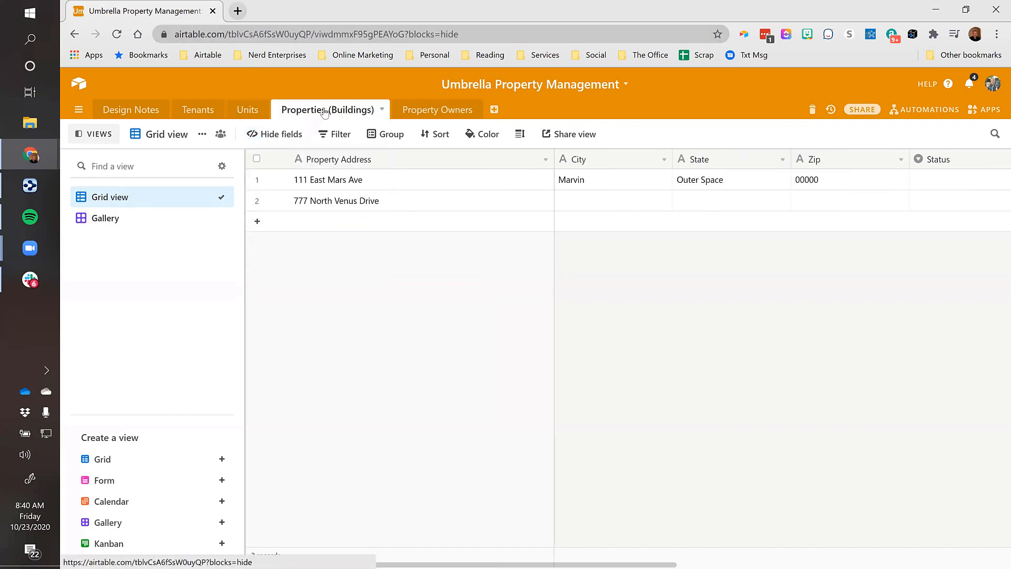
Move across the first building's row, widen the Units column and check the linked Unit # 1 record
{"action": "left_click", "coordinate": [376, 182]}
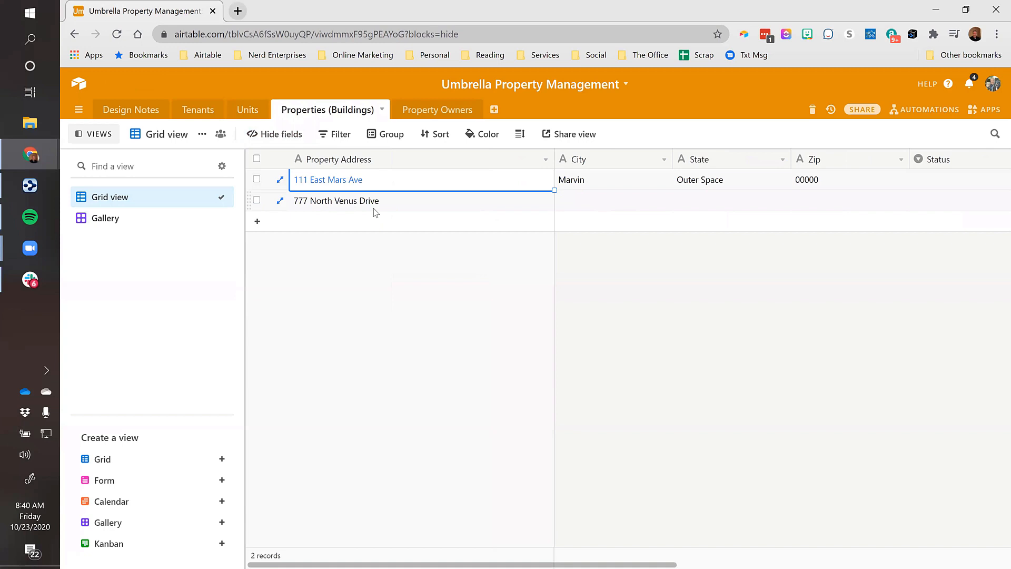
{"action": "key", "text": "ctrl+Right"}
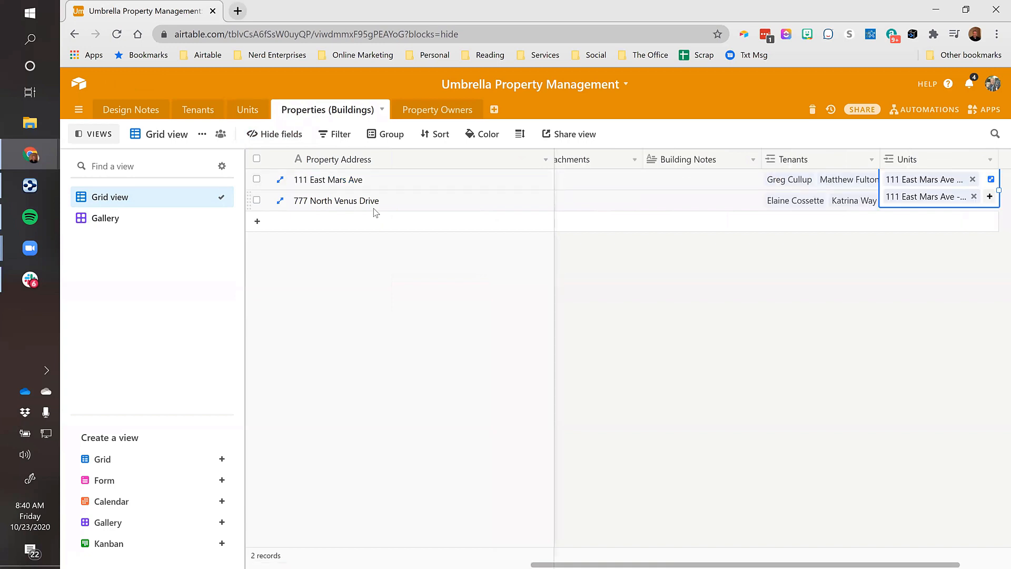
{"action": "key", "text": "ctrl+Left"}
{"action": "key", "text": "Right"}
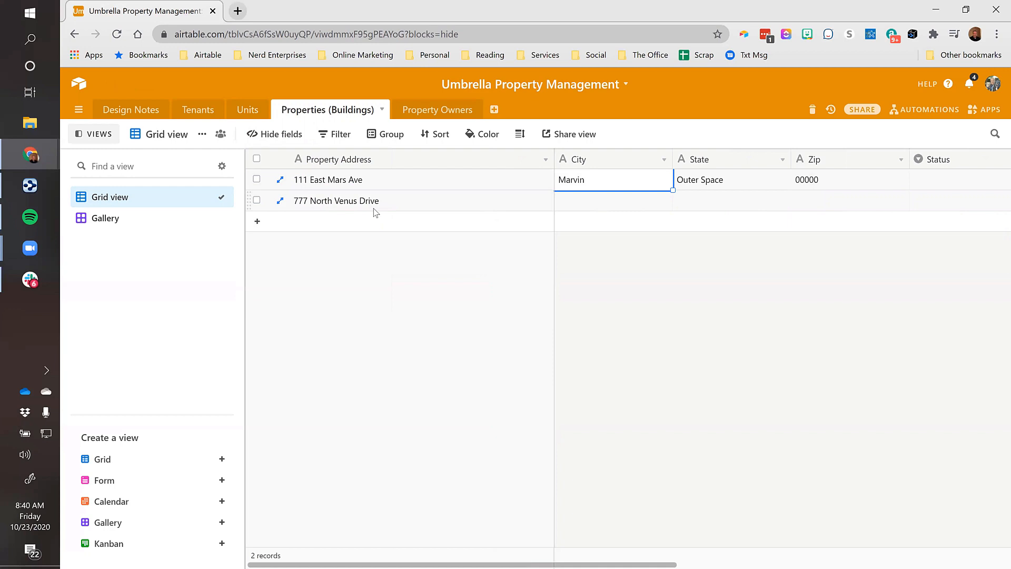
{"action": "key", "text": "ctrl+Right"}
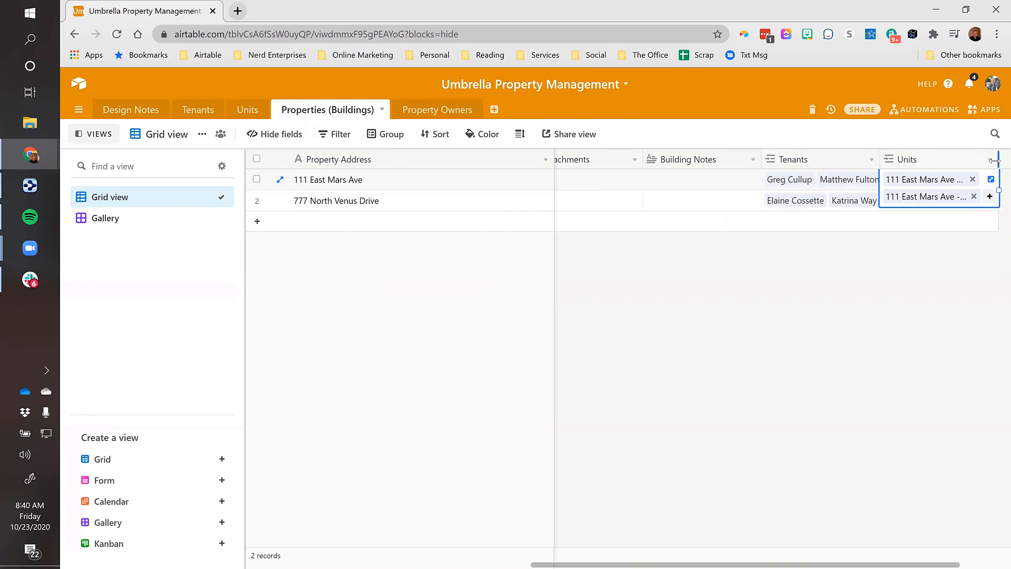
{"action": "left_click_drag", "start_coordinate": [997, 160], "coordinate": [1010, 160]}
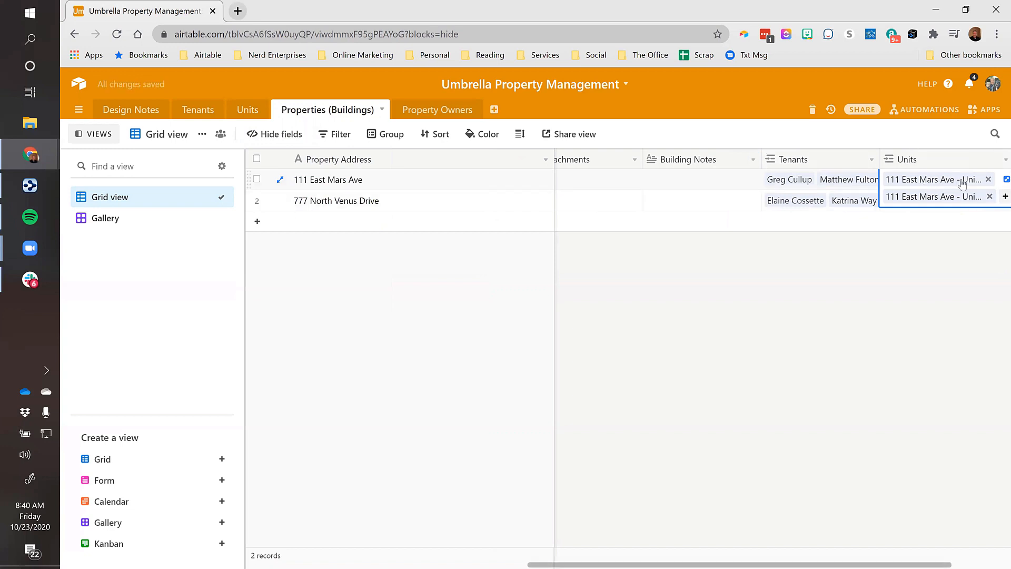
{"action": "left_click", "coordinate": [910, 180]}
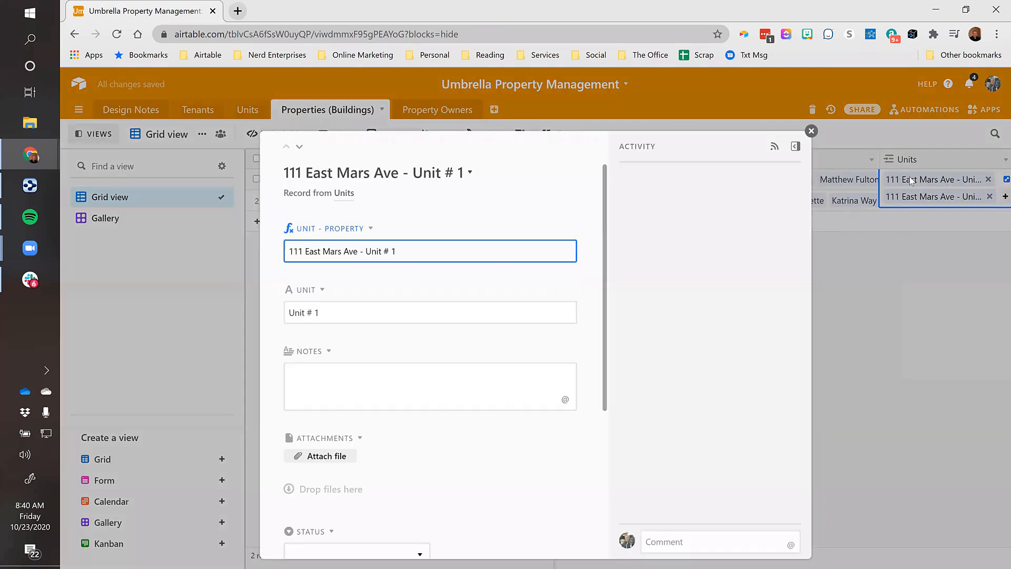
{"action": "left_click", "coordinate": [836, 142]}
Move the Units column ahead of Tenants and widen it
{"action": "left_click_drag", "start_coordinate": [917, 161], "coordinate": [746, 159]}
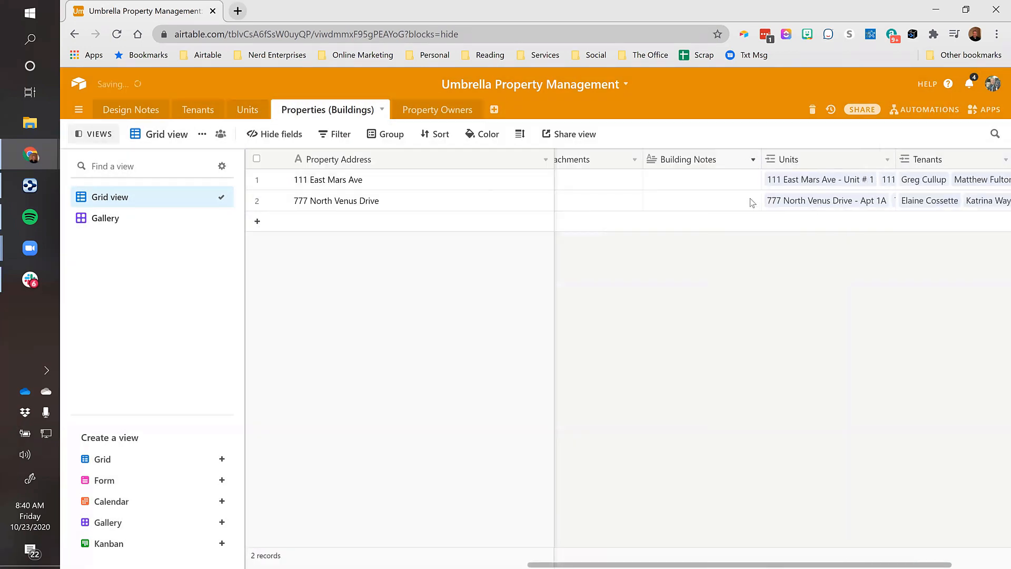
{"action": "left_click_drag", "start_coordinate": [914, 558], "coordinate": [987, 557]}
{"action": "left_click_drag", "start_coordinate": [793, 159], "coordinate": [877, 159]}
{"action": "left_click_drag", "start_coordinate": [958, 153], "coordinate": [945, 159]}
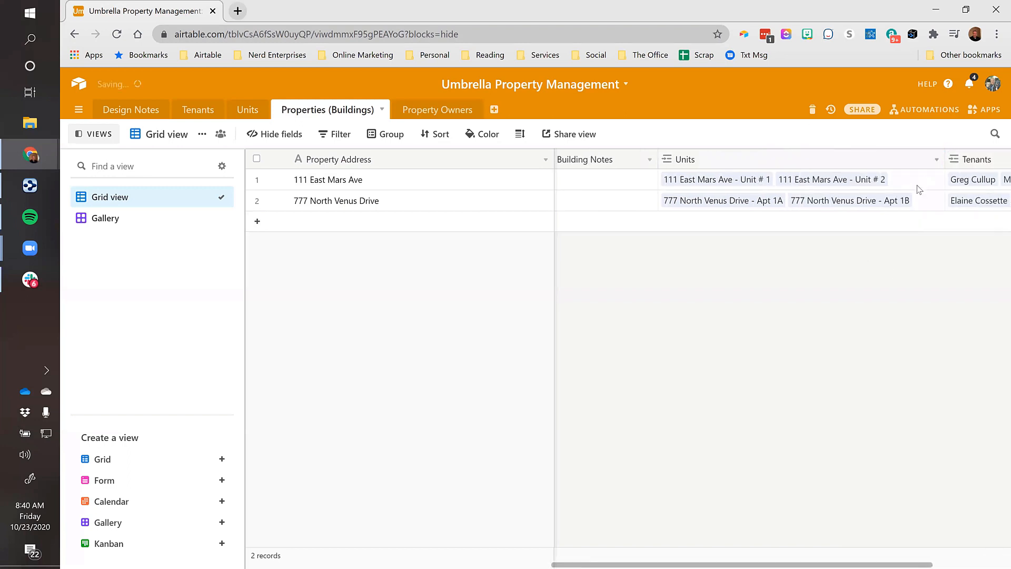
Review the units and tenants linked to 111 East Mars Ave, then go to the Units table
{"action": "left_click", "coordinate": [926, 183]}
{"action": "left_click", "coordinate": [937, 180]}
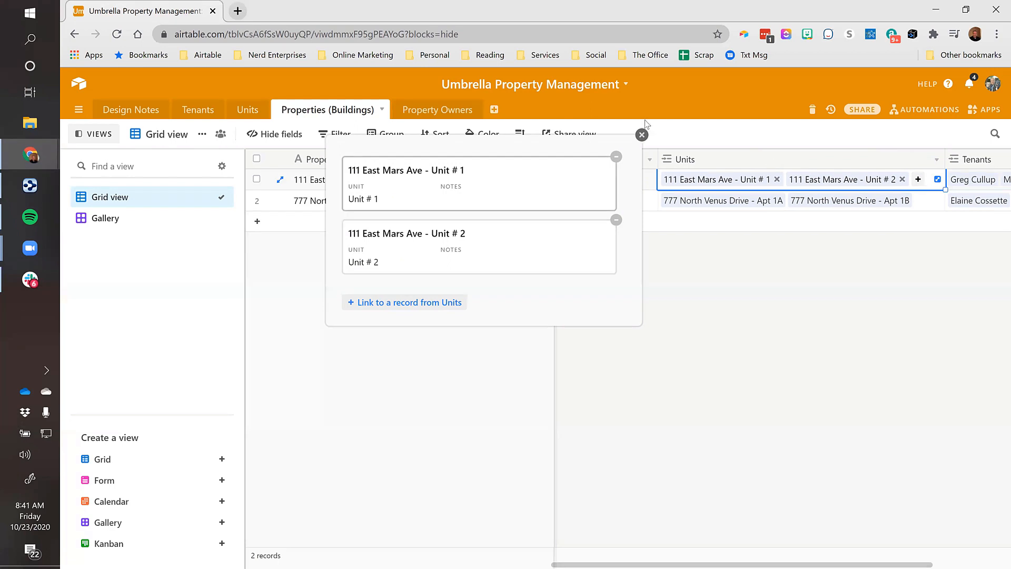
{"action": "left_click", "coordinate": [642, 135]}
{"action": "left_click", "coordinate": [985, 180]}
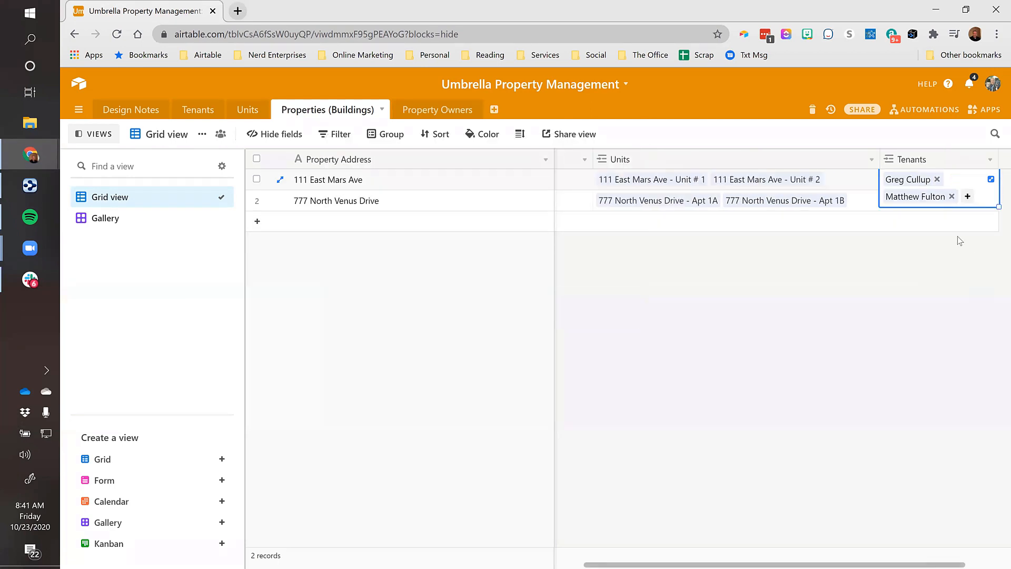
{"action": "left_click", "coordinate": [990, 179]}
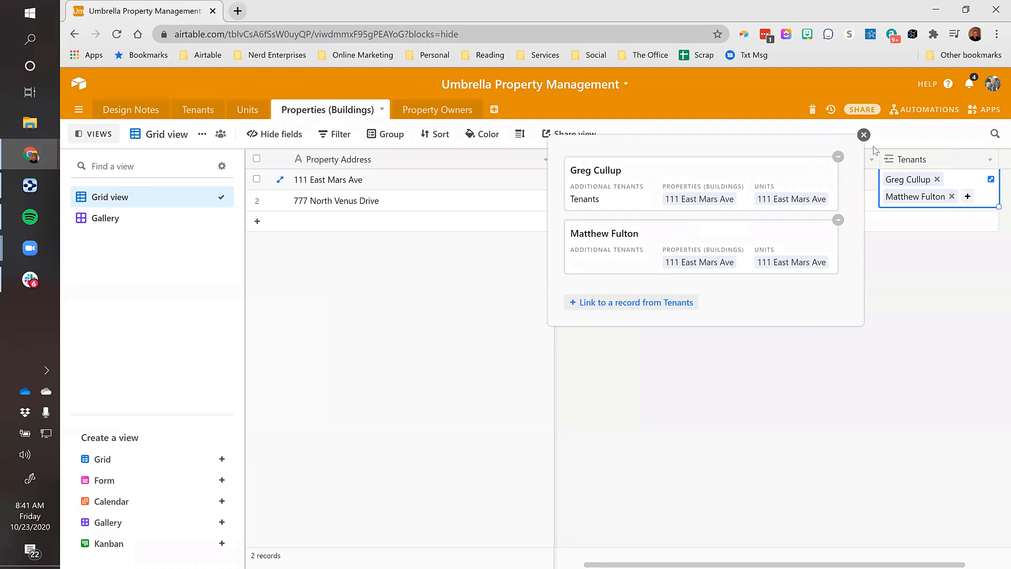
{"action": "left_click", "coordinate": [864, 136]}
{"action": "left_click", "coordinate": [842, 184]}
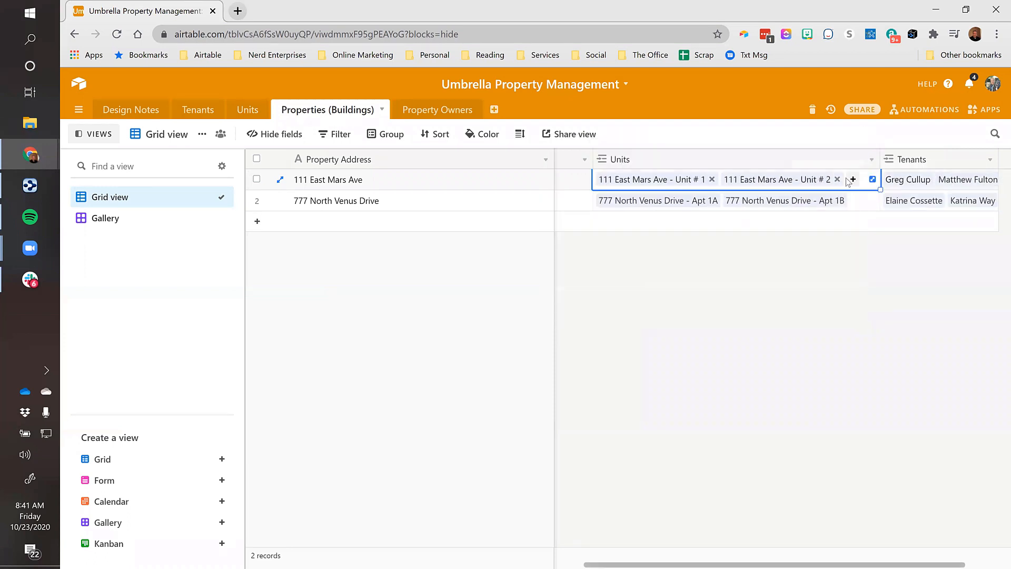
{"action": "key", "text": "Left"}
{"action": "key", "text": "Left"}
{"action": "key", "text": "Left"}
{"action": "key", "text": "Left"}
{"action": "key", "text": "Left"}
{"action": "key", "text": "Left"}
{"action": "key", "text": "Left"}
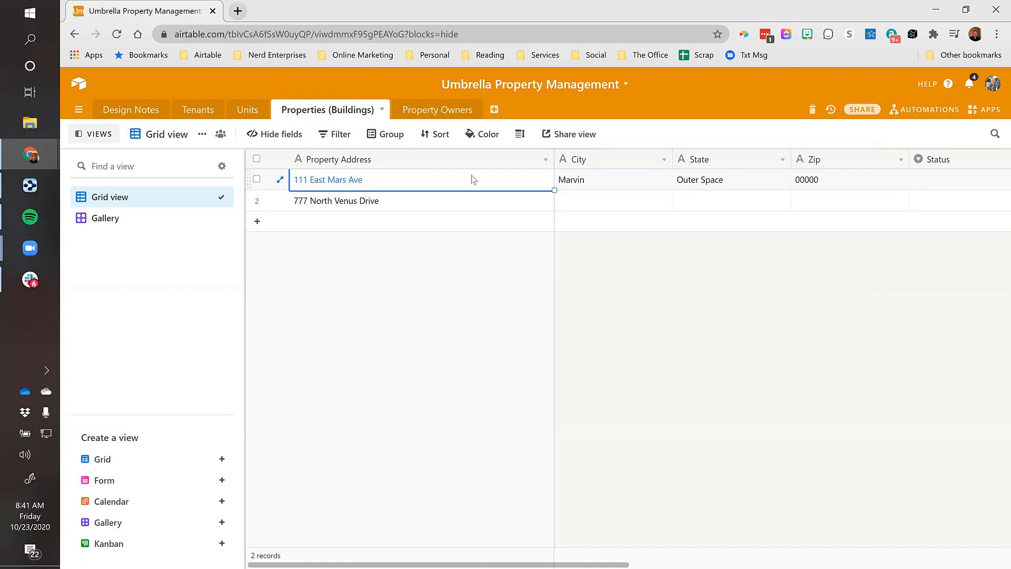
{"action": "left_click", "coordinate": [247, 110]}
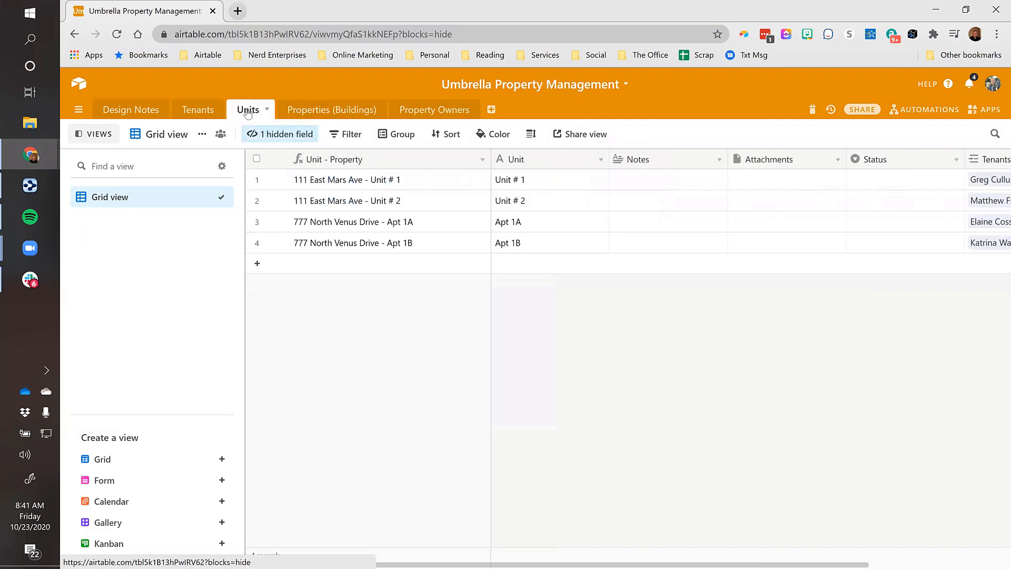
Show the hidden Properties (Buildings) field again from the Units view's hidden-fields list
{"action": "left_click", "coordinate": [400, 181]}
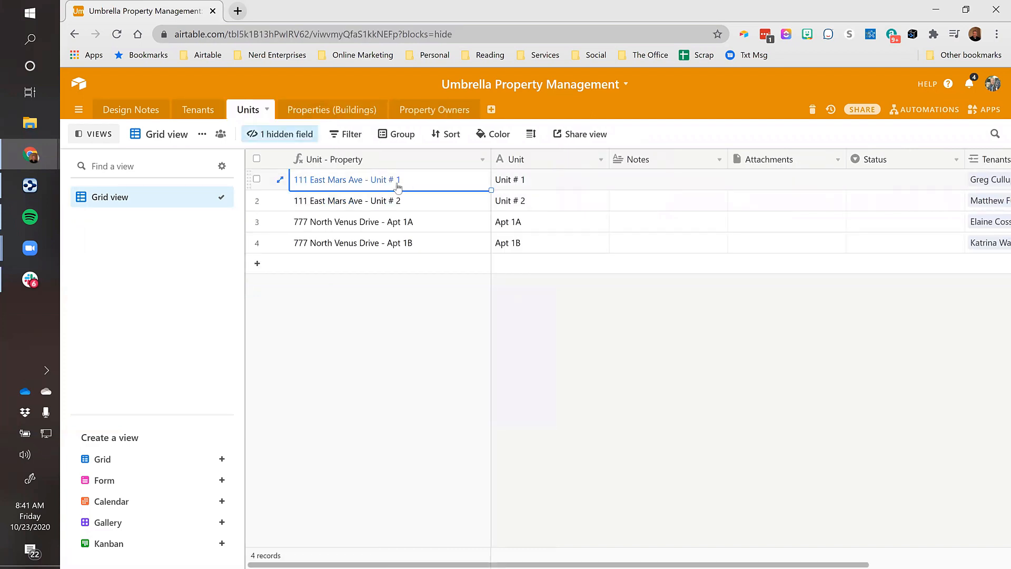
{"action": "left_click", "coordinate": [663, 183]}
{"action": "key", "text": "Right"}
{"action": "key", "text": "Right"}
{"action": "key", "text": "Right"}
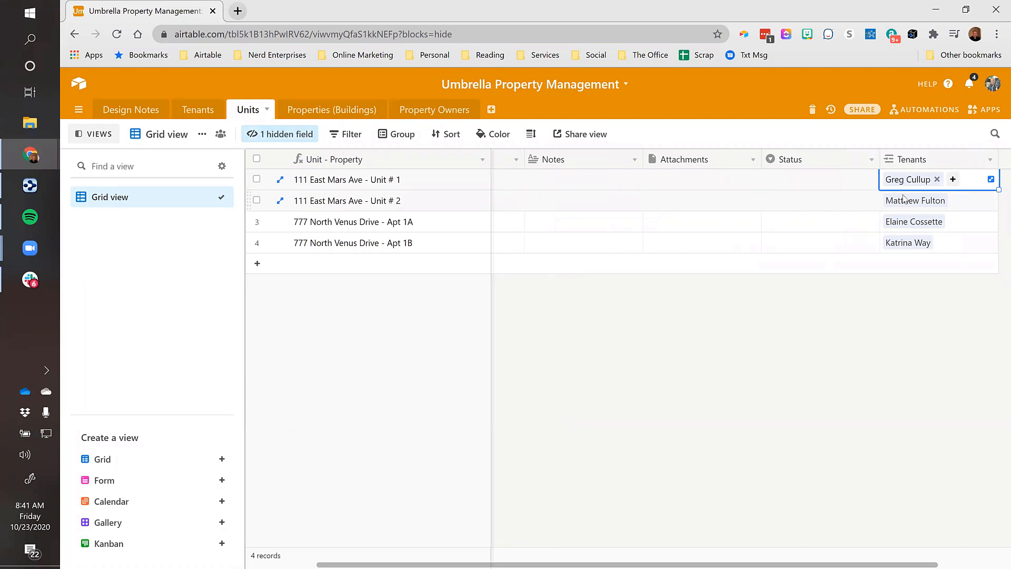
{"action": "key", "text": "Left"}
{"action": "key", "text": "Left"}
{"action": "key", "text": "Left"}
{"action": "key", "text": "Left"}
{"action": "key", "text": "Left"}
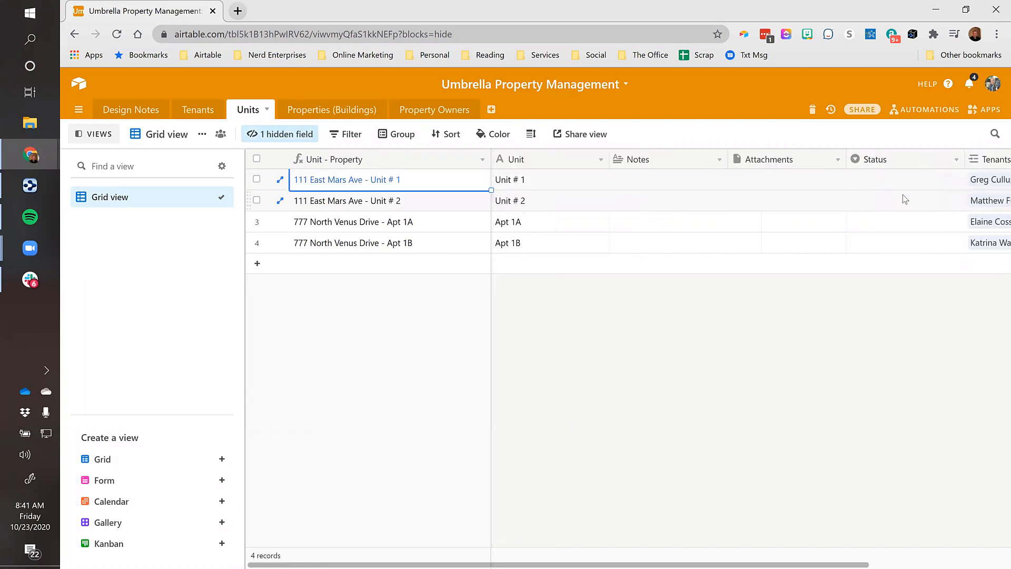
{"action": "left_click", "coordinate": [263, 134]}
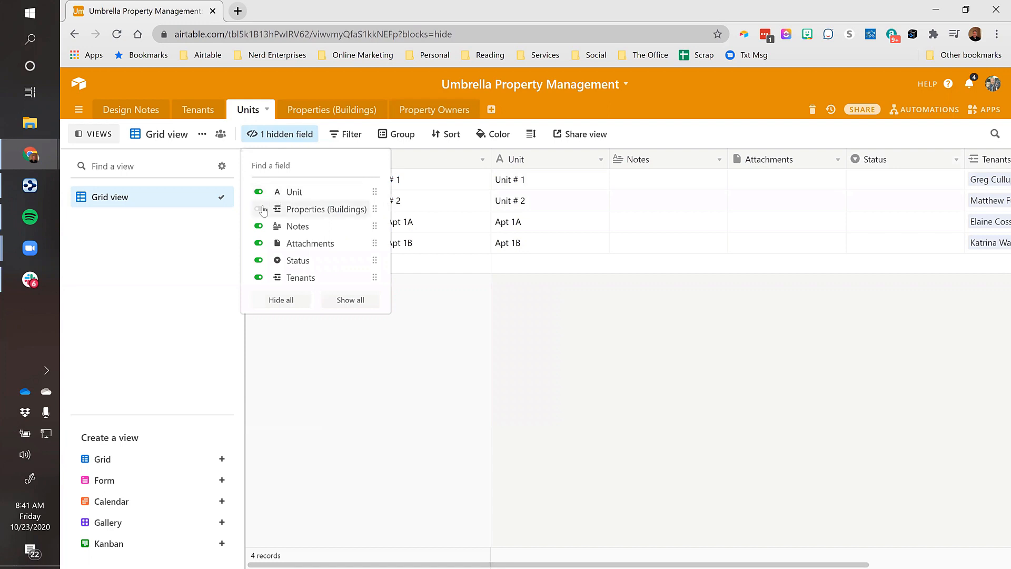
{"action": "left_click", "coordinate": [259, 209]}
{"action": "left_click", "coordinate": [634, 289]}
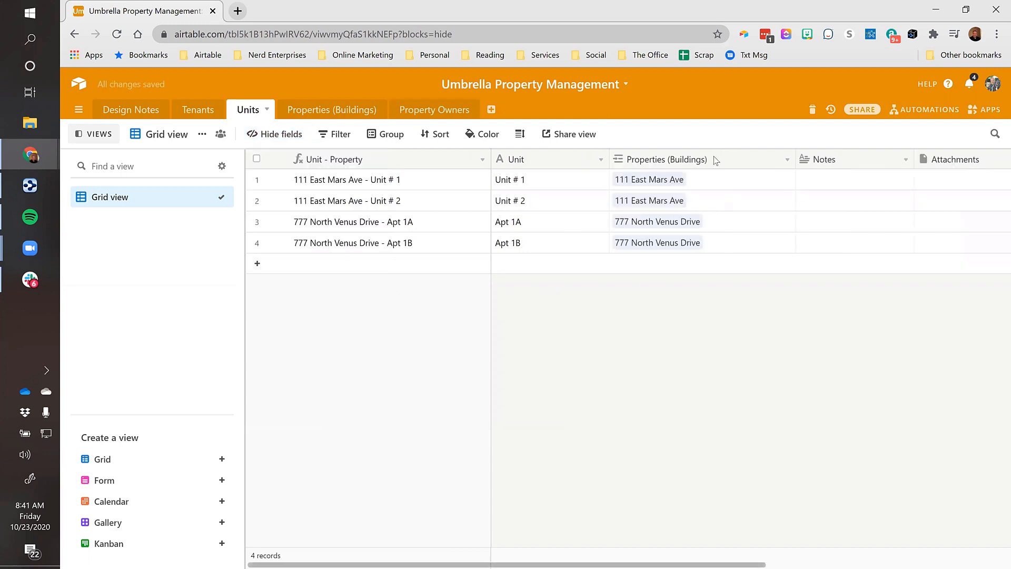
Compare the first unit's Properties (Buildings) value with its Unit and Unit - Property cells
{"action": "left_click", "coordinate": [714, 183]}
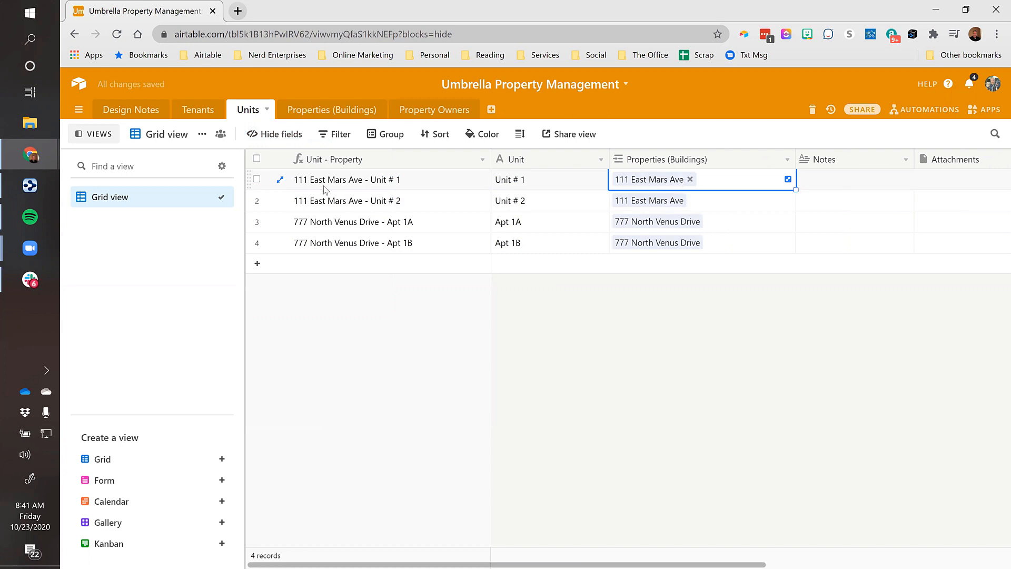
{"action": "left_click", "coordinate": [551, 185]}
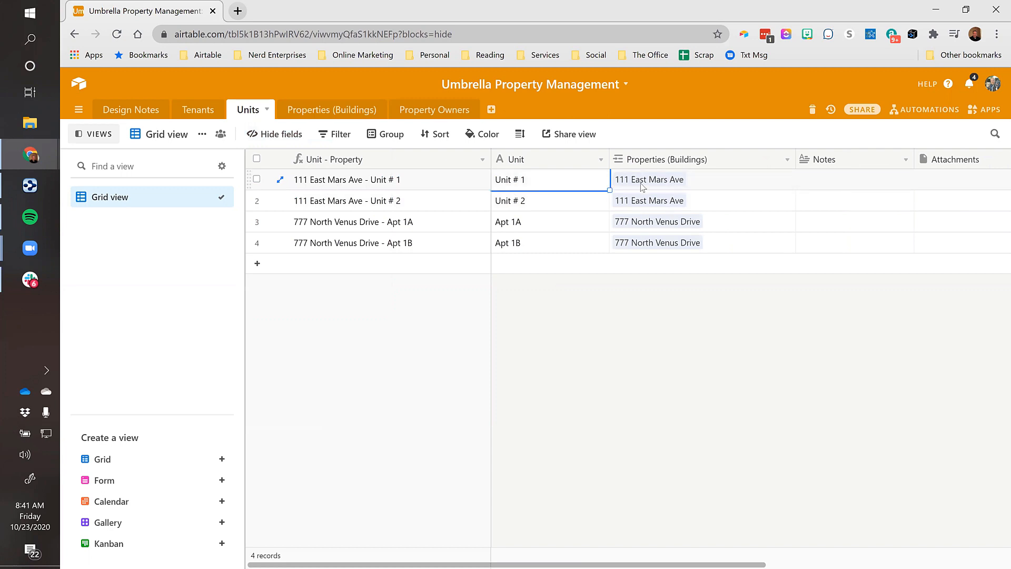
{"action": "left_click", "coordinate": [698, 182]}
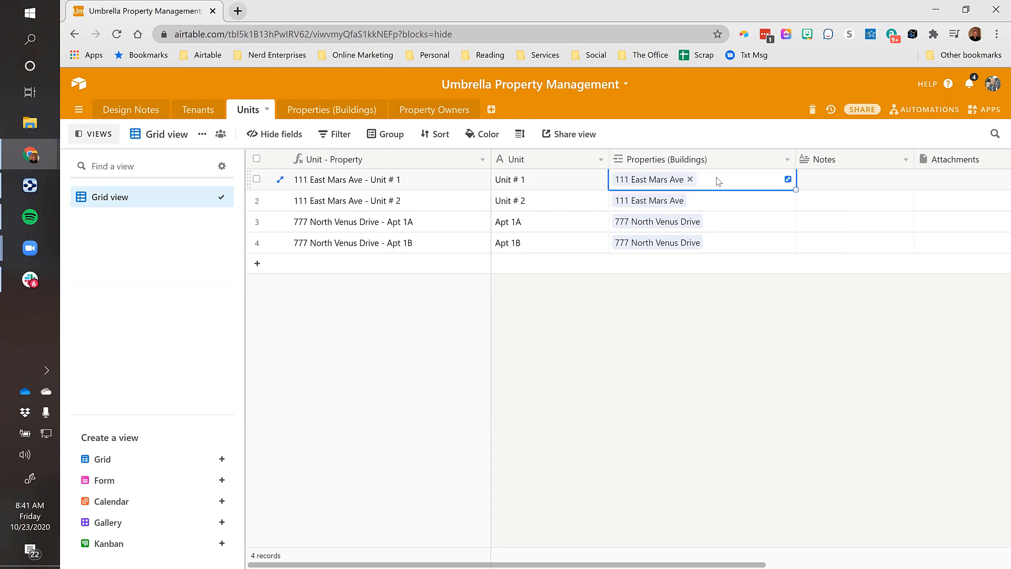
{"action": "left_click", "coordinate": [399, 183]}
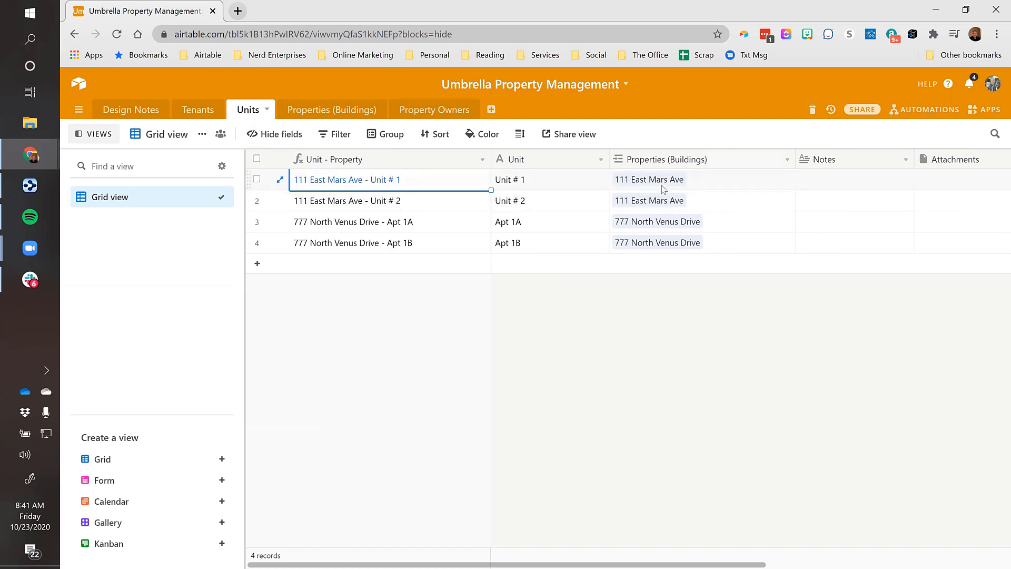
{"action": "left_click", "coordinate": [714, 184]}
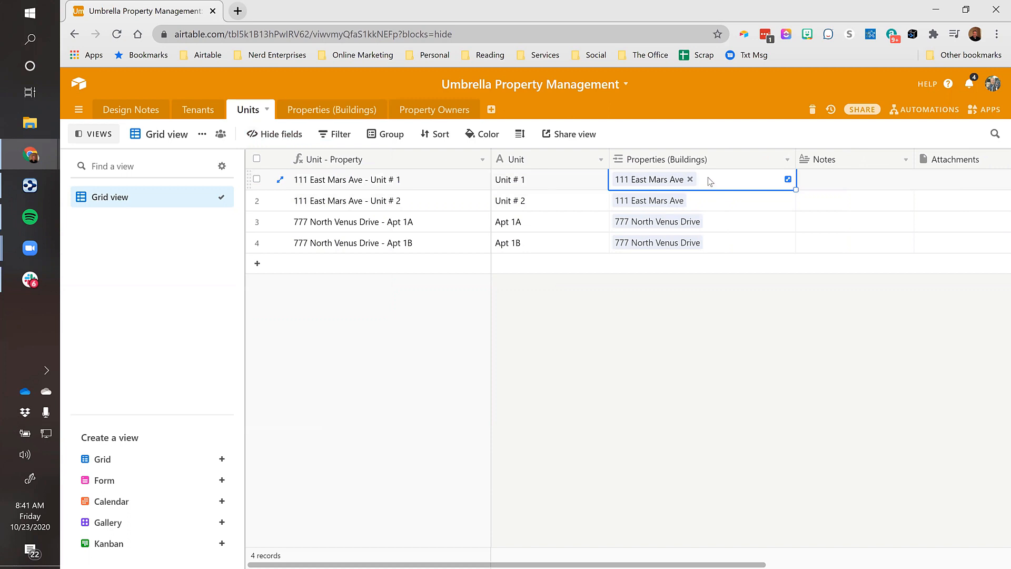
{"action": "key", "text": "Left"}
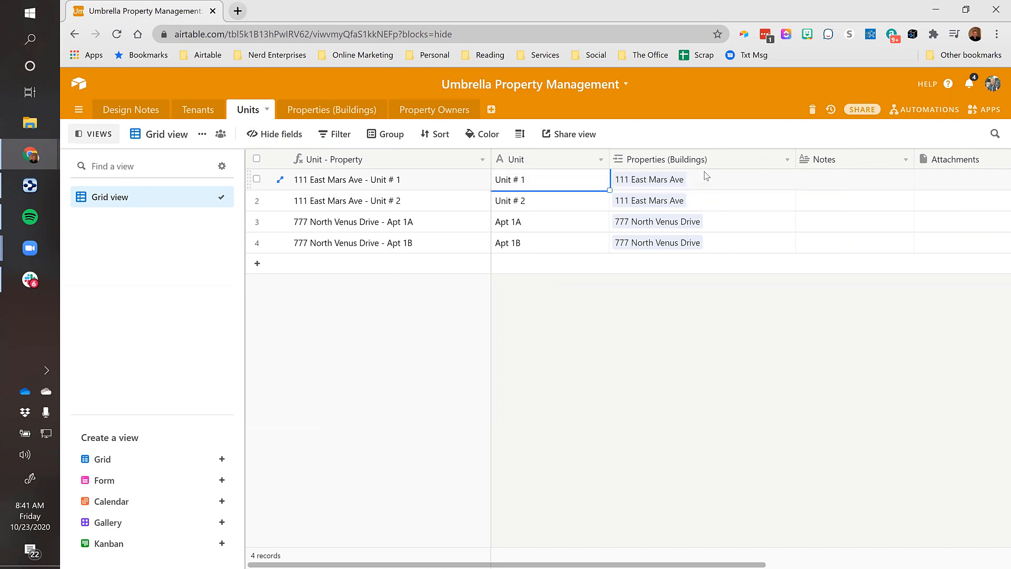
{"action": "key", "text": "Left"}
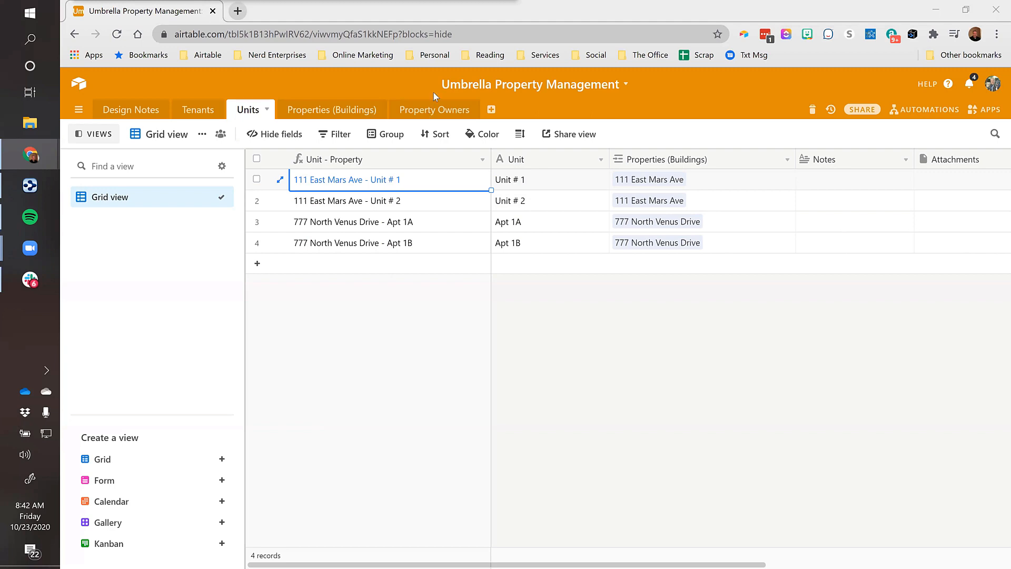
Switch to Property Owners and click through the first record's empty Name and Notes cells
{"action": "left_click", "coordinate": [440, 112]}
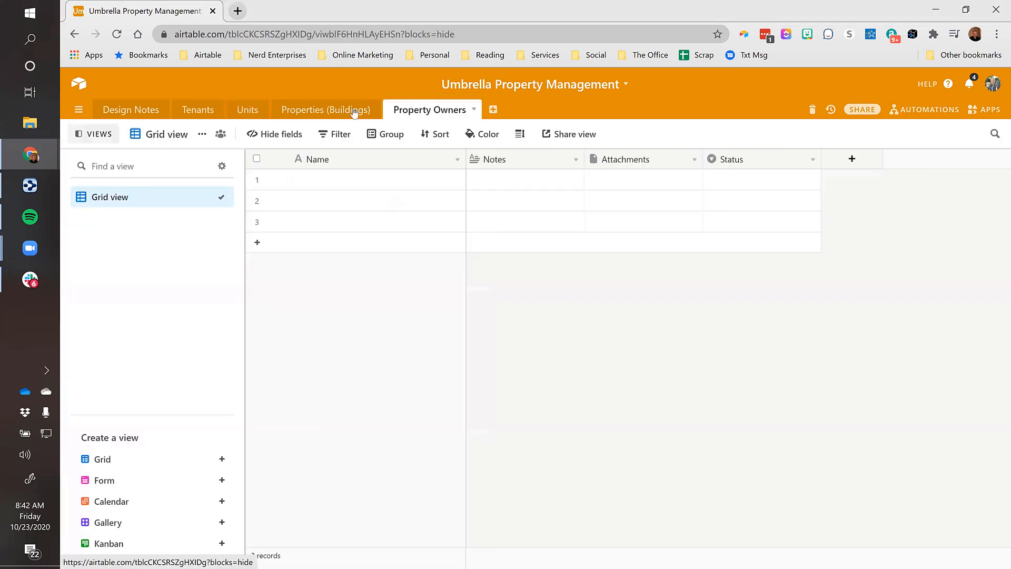
{"action": "left_click", "coordinate": [347, 184]}
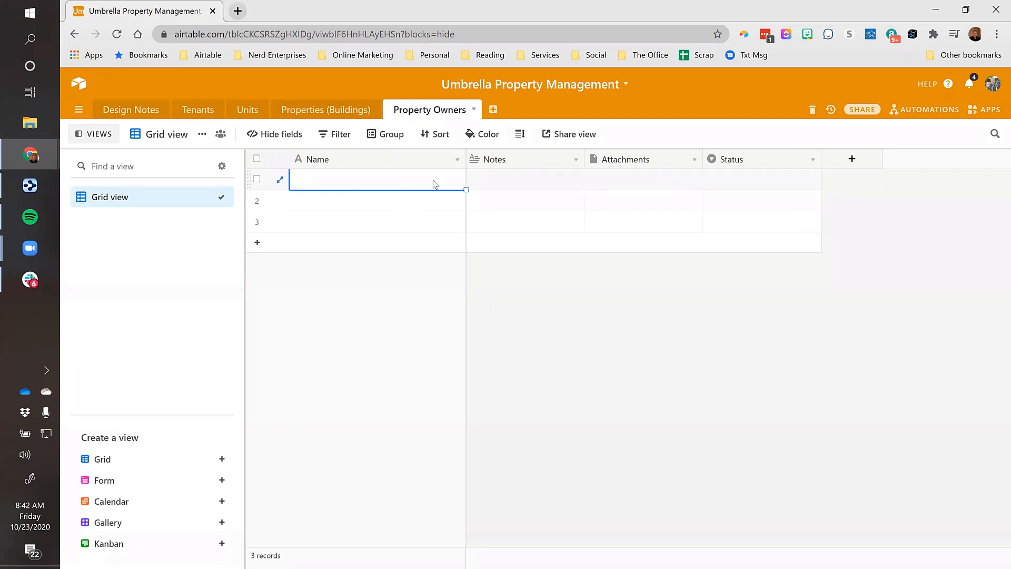
{"action": "left_click", "coordinate": [520, 177]}
{"action": "left_click", "coordinate": [378, 184]}
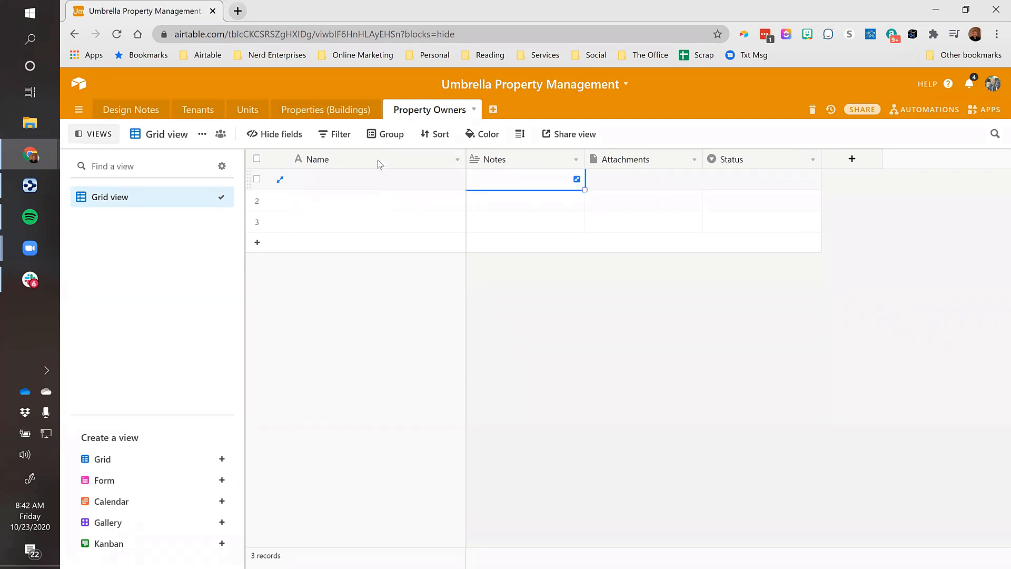
{"action": "left_click", "coordinate": [528, 179]}
{"action": "left_click", "coordinate": [440, 184]}
{"action": "left_click", "coordinate": [499, 183]}
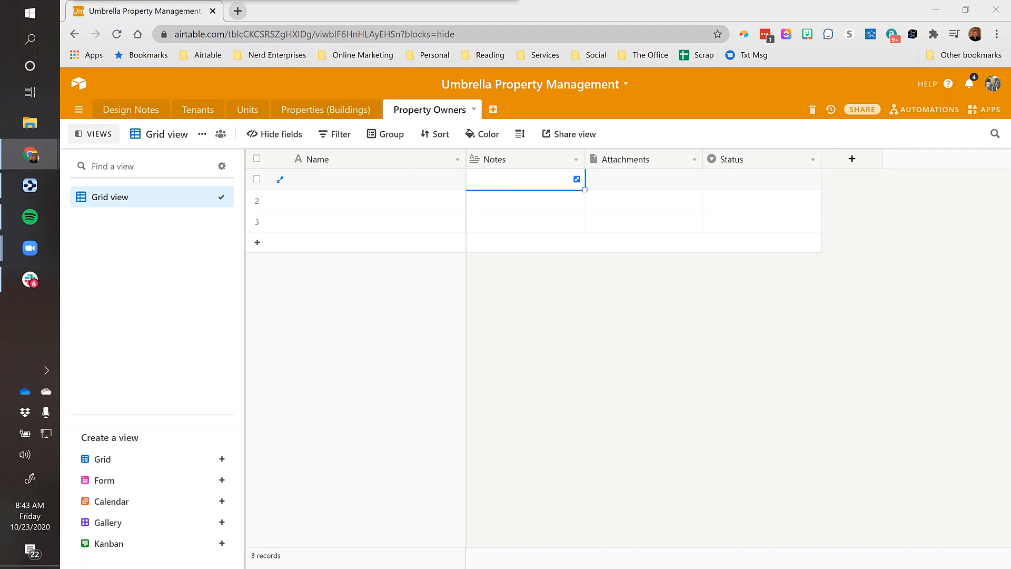
Open the Tenants table and scan across the first tenant's row
{"action": "left_click", "coordinate": [198, 110]}
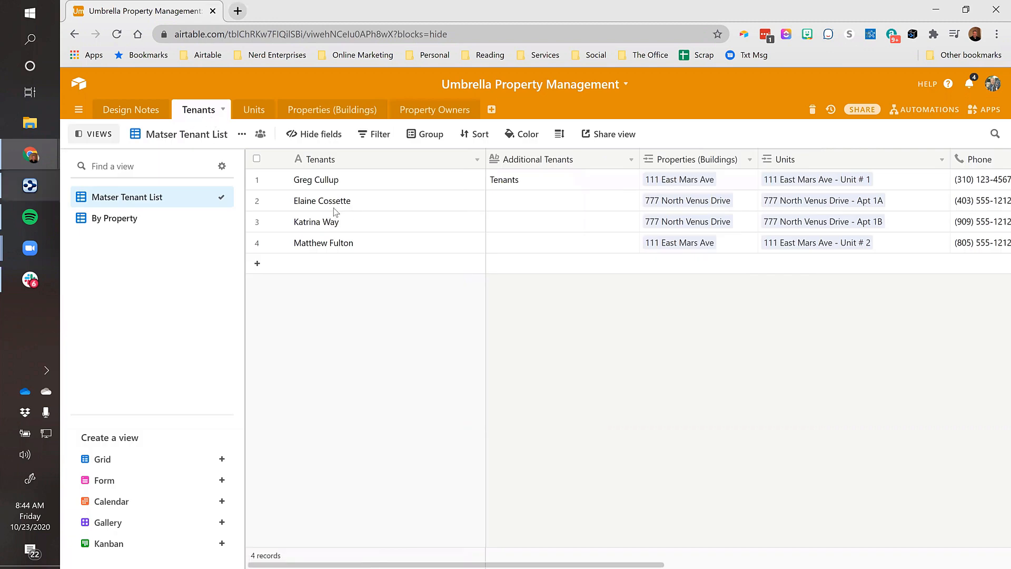
{"action": "left_click", "coordinate": [341, 185]}
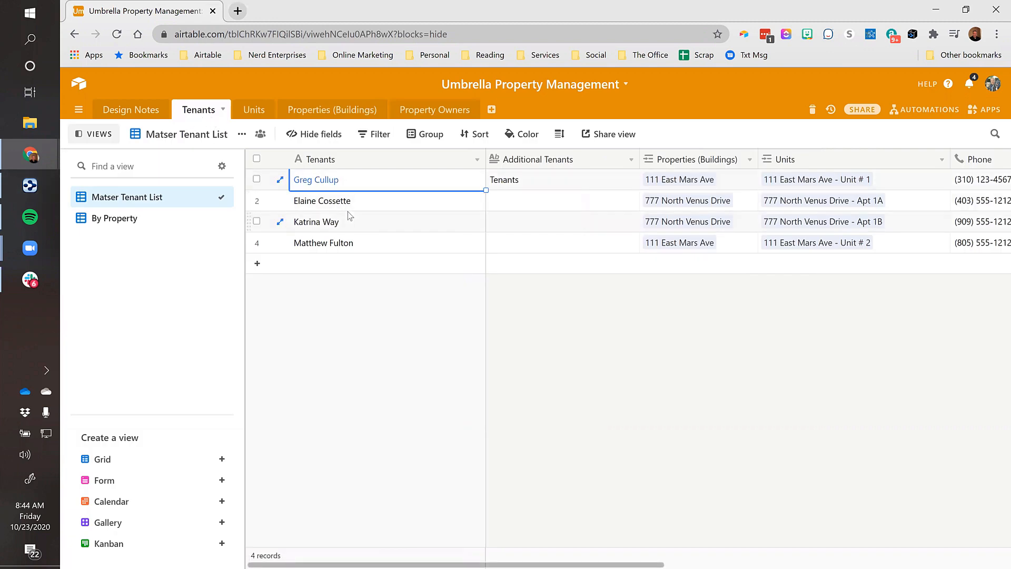
{"action": "key", "text": "ctrl+Right"}
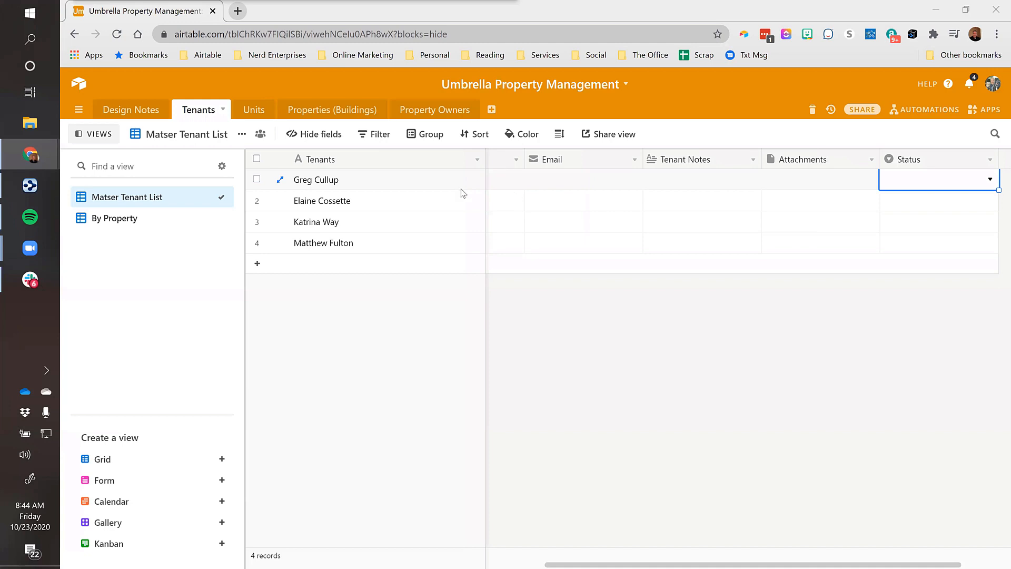
{"action": "left_click", "coordinate": [421, 180]}
{"action": "key", "text": "Right"}
{"action": "key", "text": "Right"}
{"action": "key", "text": "Right"}
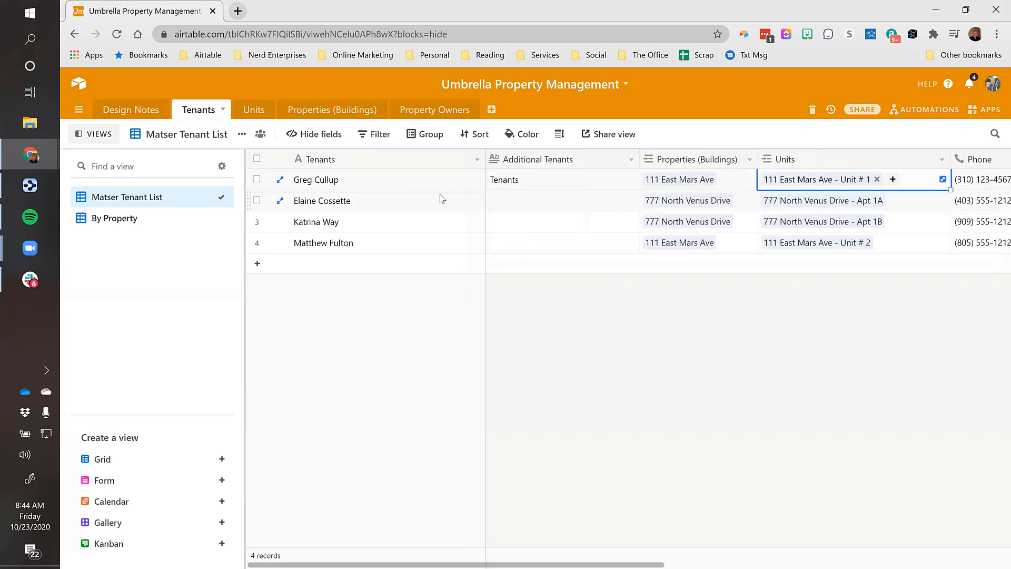
Hide all fields, then turn only Properties (Buildings) and Units back on
{"action": "left_click", "coordinate": [304, 136]}
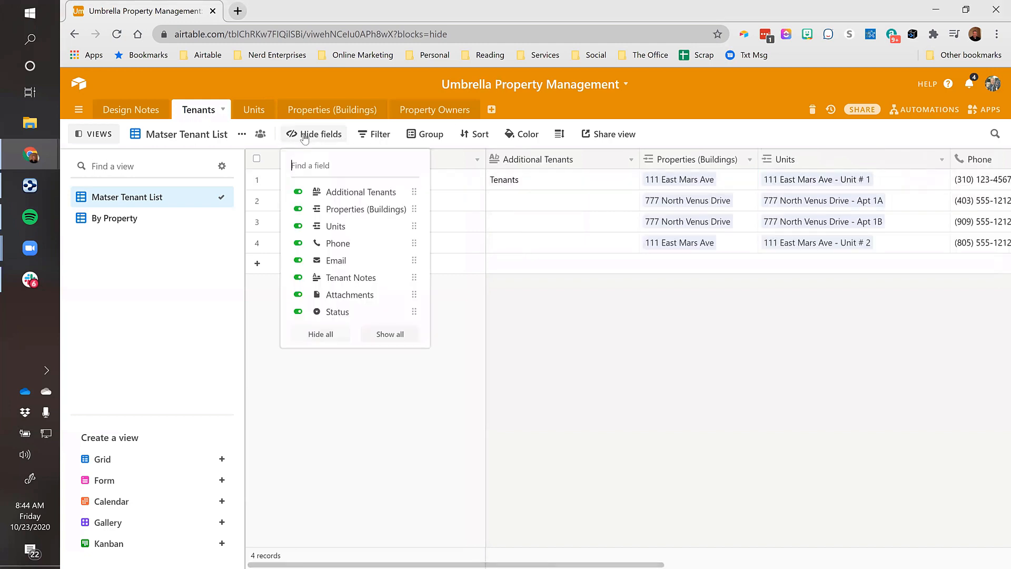
{"action": "left_click", "coordinate": [326, 336]}
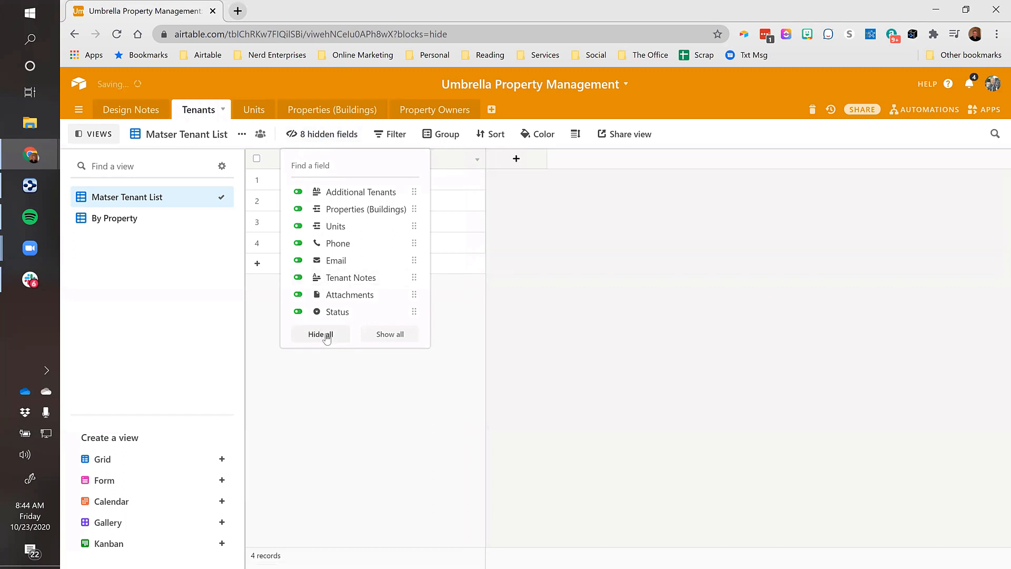
{"action": "left_click", "coordinate": [298, 194]}
{"action": "left_click", "coordinate": [297, 194]}
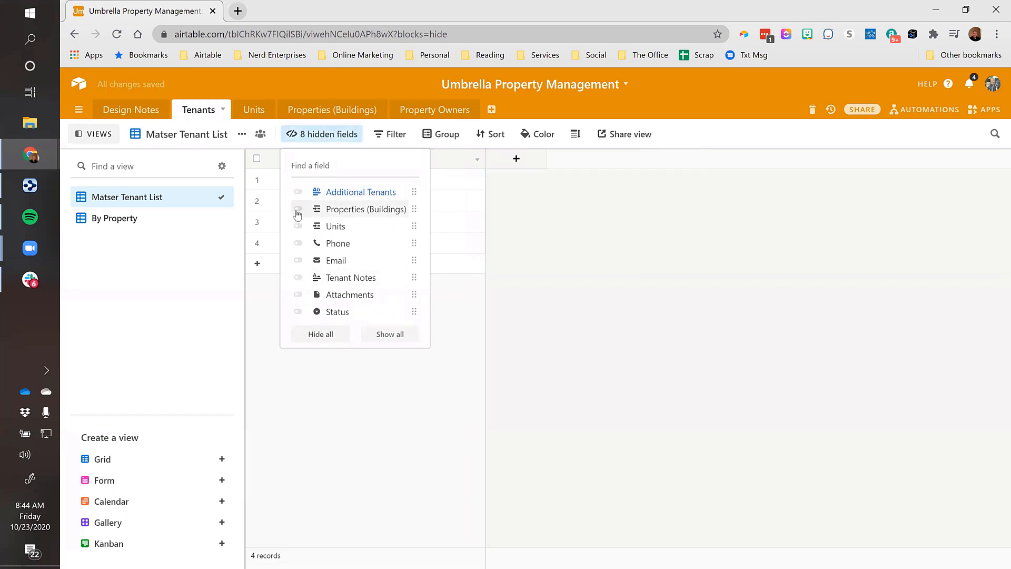
{"action": "left_click", "coordinate": [297, 210]}
{"action": "left_click", "coordinate": [297, 227]}
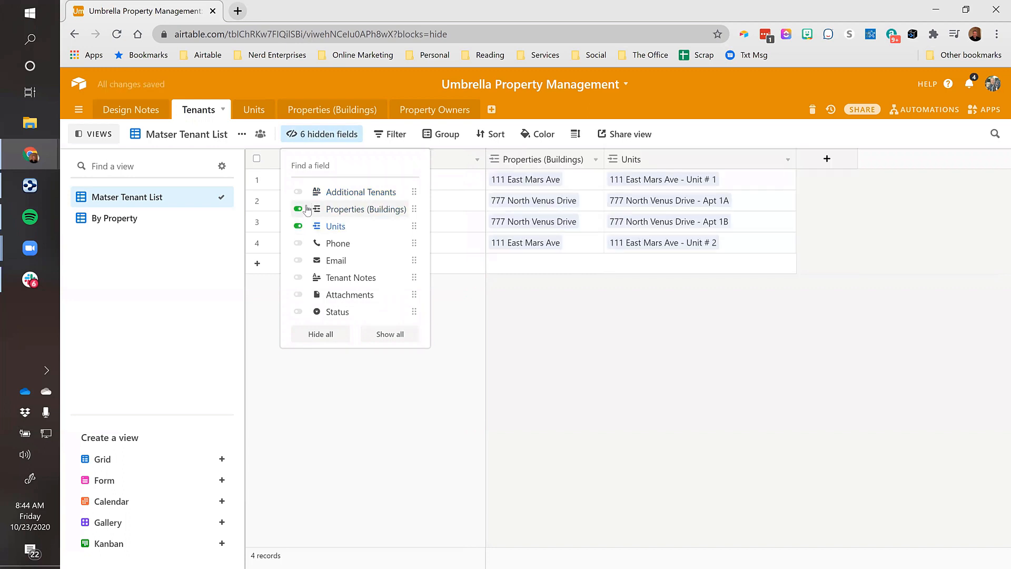
{"action": "left_click", "coordinate": [539, 309]}
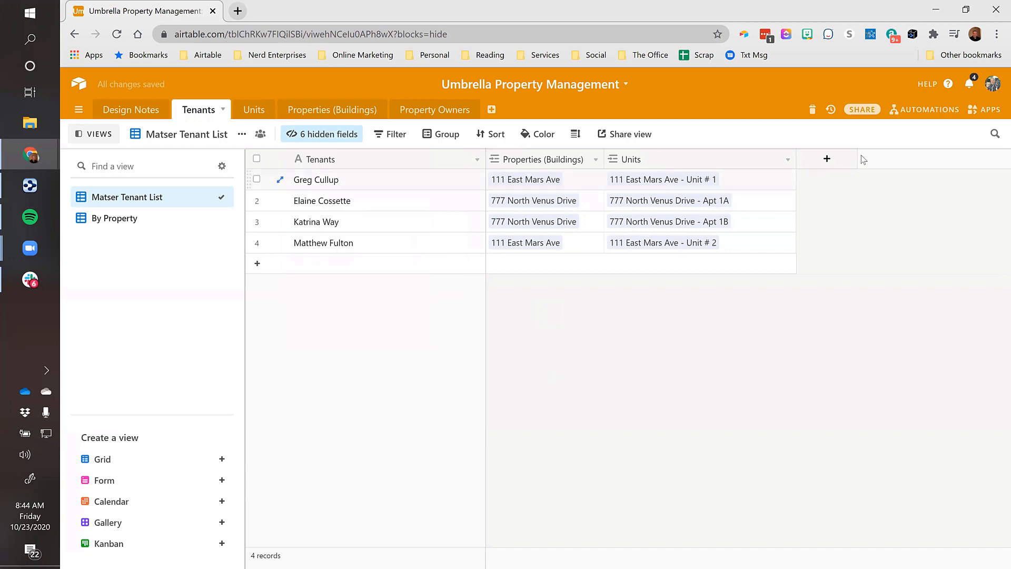
{"action": "left_click", "coordinate": [760, 179]}
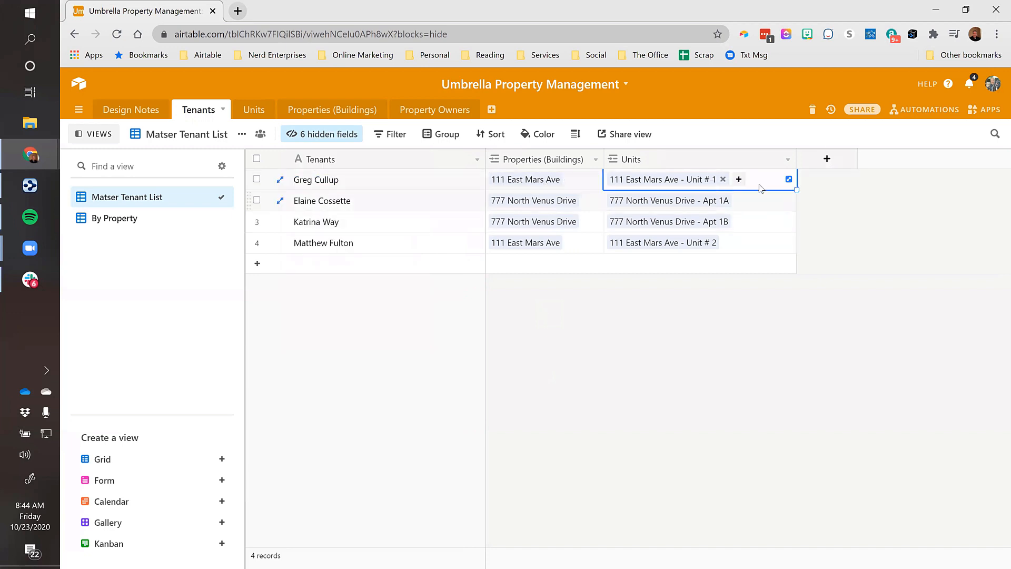
Add a Date field named 'Move In Date' to the Tenants table
{"action": "left_click", "coordinate": [826, 159]}
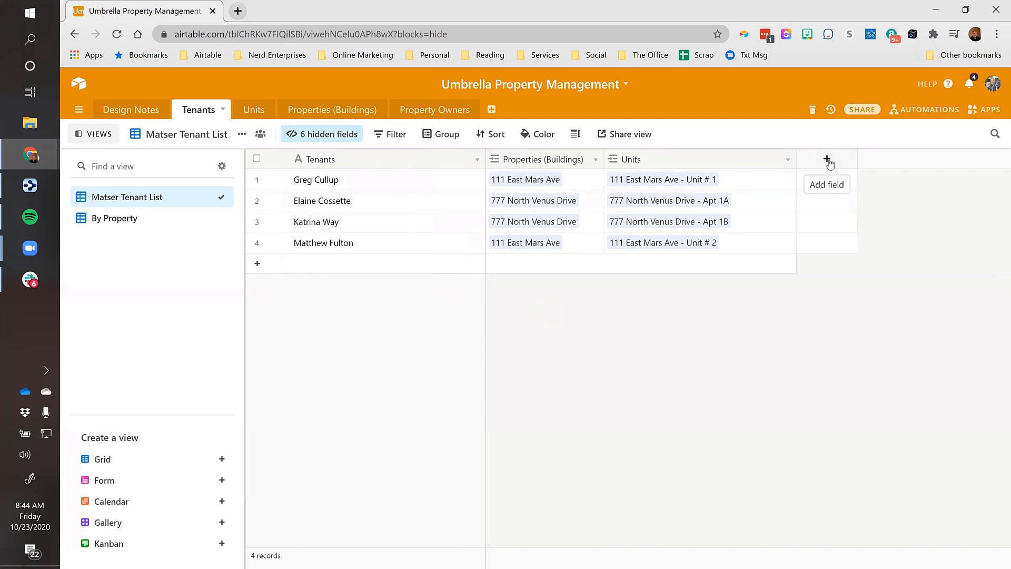
{"action": "type", "text": "Date"}
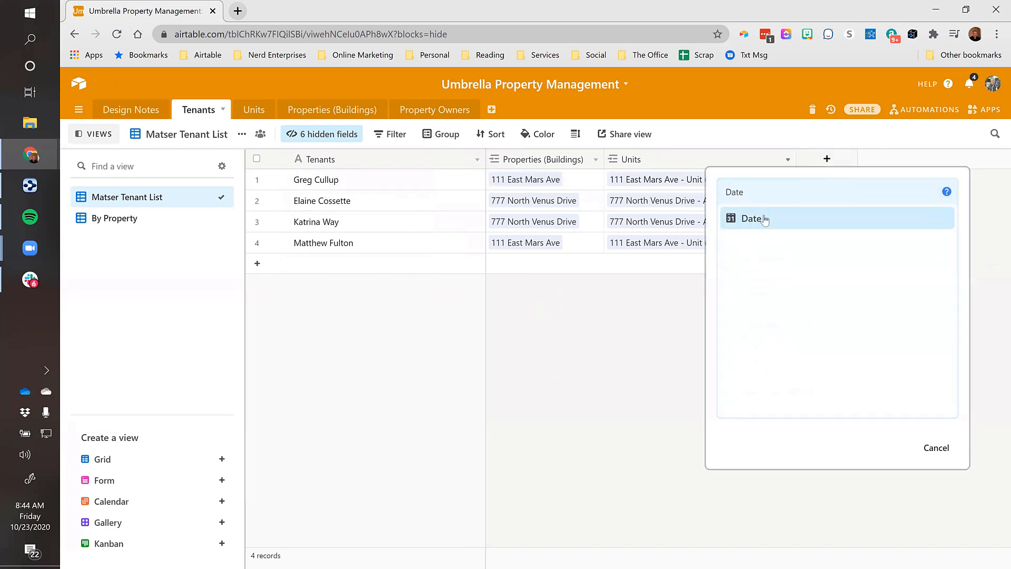
{"action": "key", "text": "Return"}
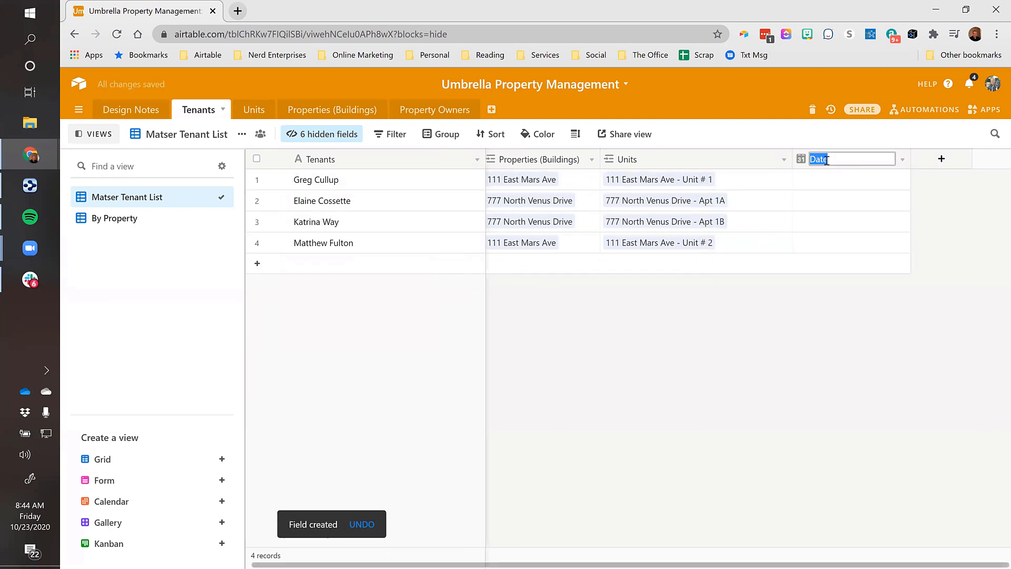
{"action": "type", "text": "Move In Date"}
{"action": "key", "text": "Return"}
Add two Currency fields, 'Monthly Rent' and 'Security Deposit'
{"action": "left_click", "coordinate": [947, 163]}
{"action": "type", "text": "Monthly Rent"}
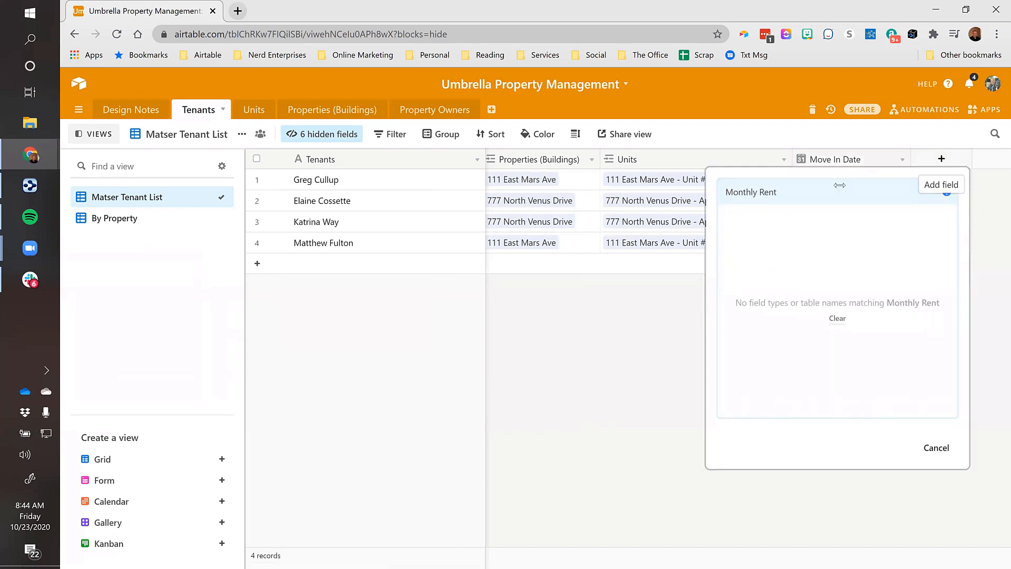
{"action": "triple_click", "coordinate": [797, 192]}
{"action": "key", "text": "BackSpace"}
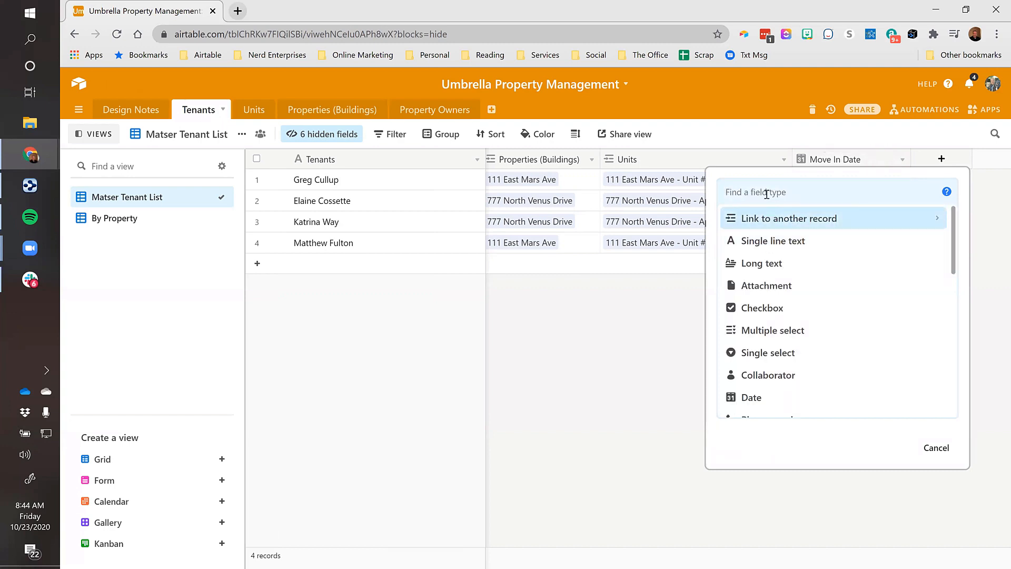
{"action": "type", "text": "curr"}
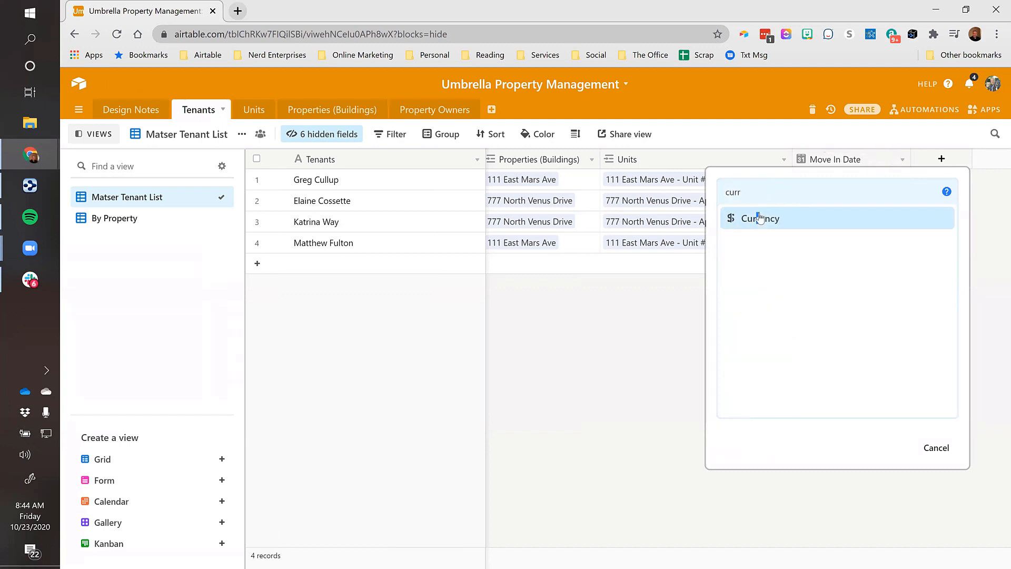
{"action": "left_click", "coordinate": [760, 218]}
{"action": "type", "text": "Monthl"}
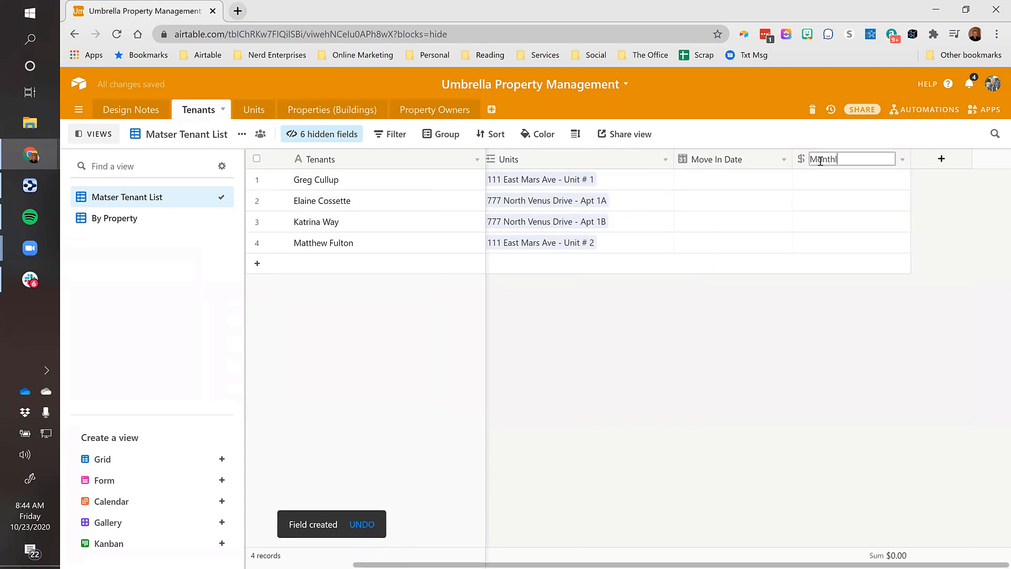
{"action": "type", "text": "y Rent"}
{"action": "key", "text": "Return"}
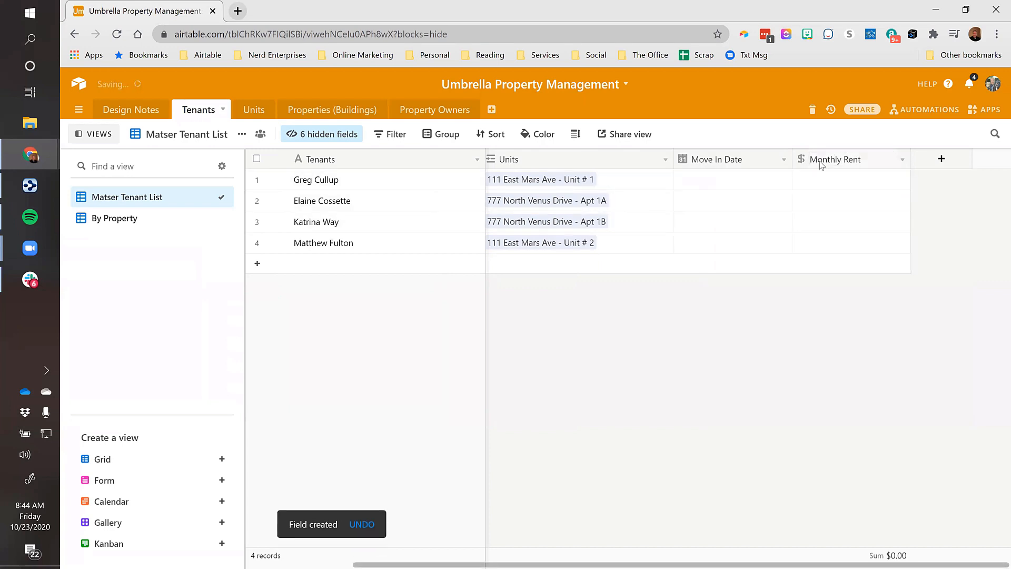
{"action": "left_click", "coordinate": [951, 159]}
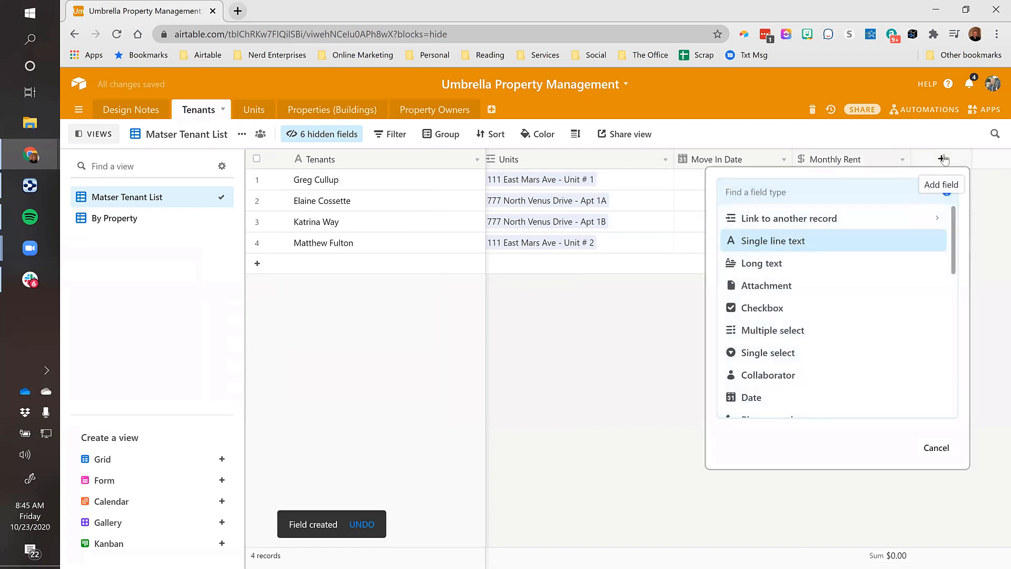
{"action": "type", "text": "cur"}
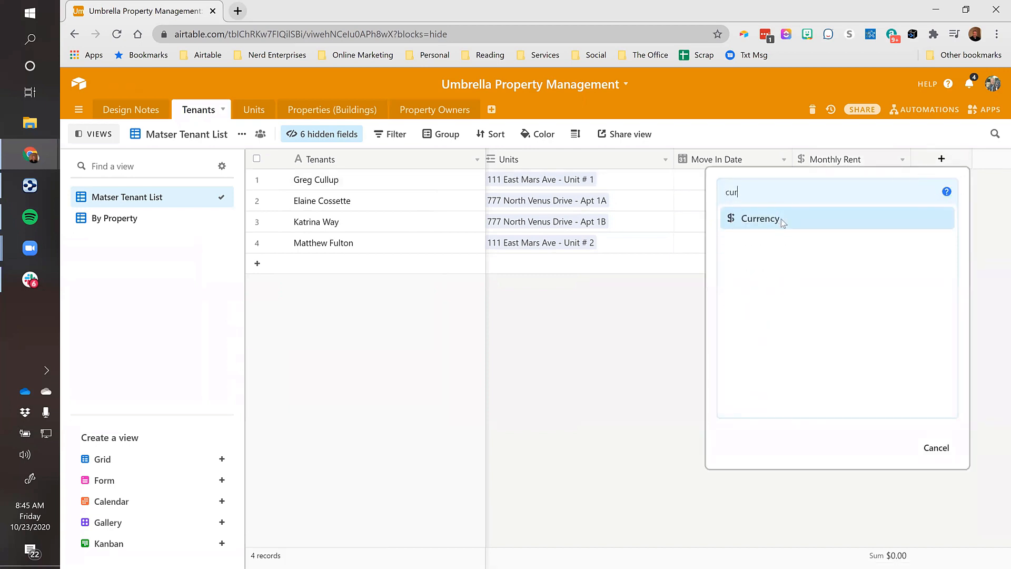
{"action": "left_click", "coordinate": [783, 224]}
{"action": "type", "text": "Security De"}
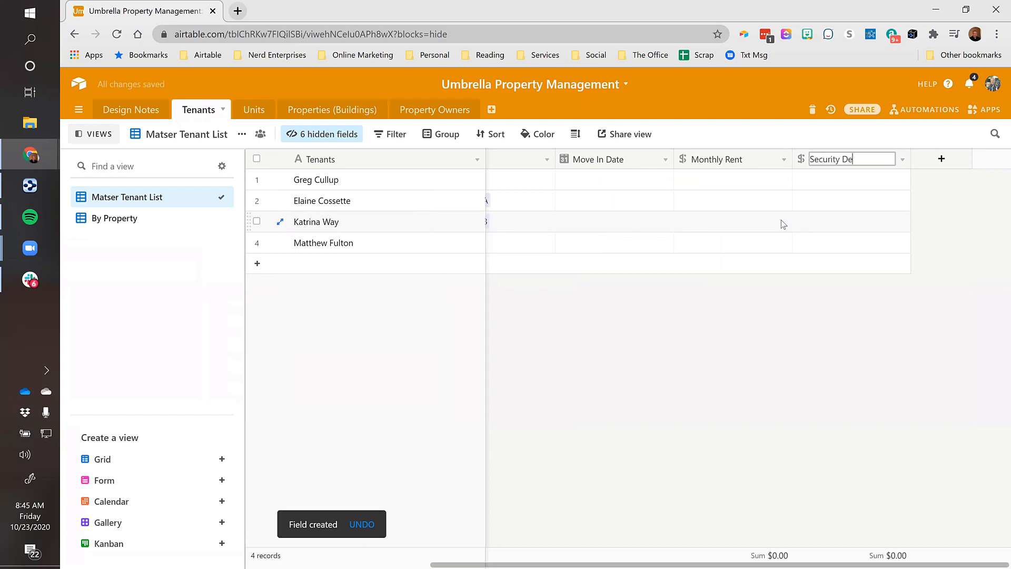
{"action": "type", "text": "posit"}
{"action": "key", "text": "Return"}
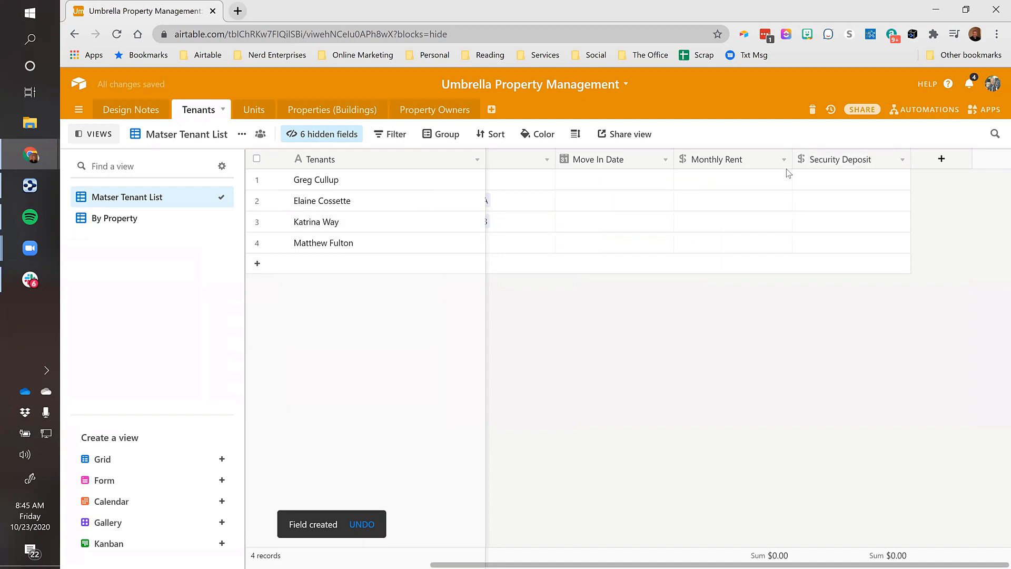
Add single line text fields 'Move In Month', 'Last Day of Month' and 'Prorated Rent'
{"action": "left_click", "coordinate": [941, 159]}
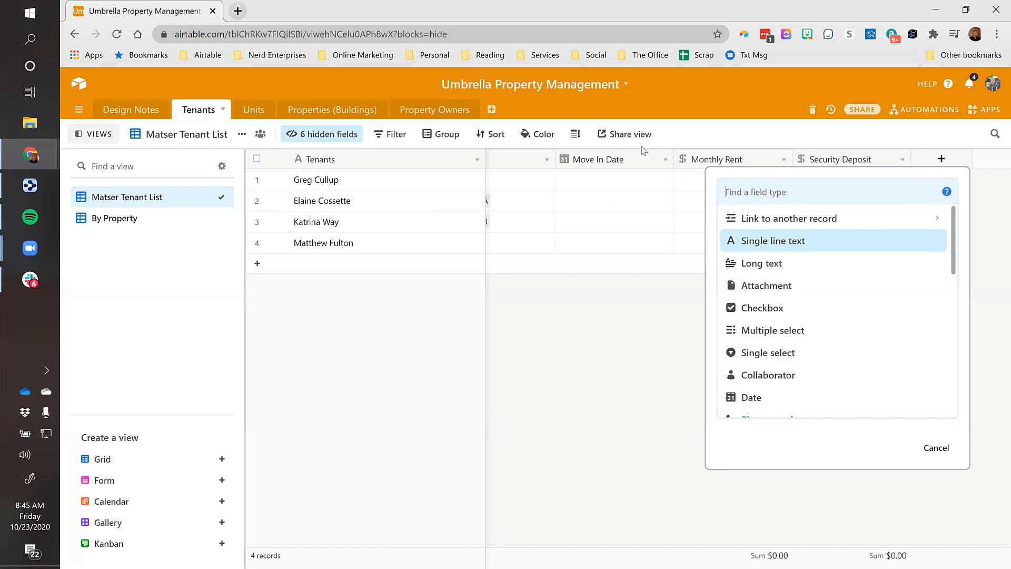
{"action": "key", "text": "Return"}
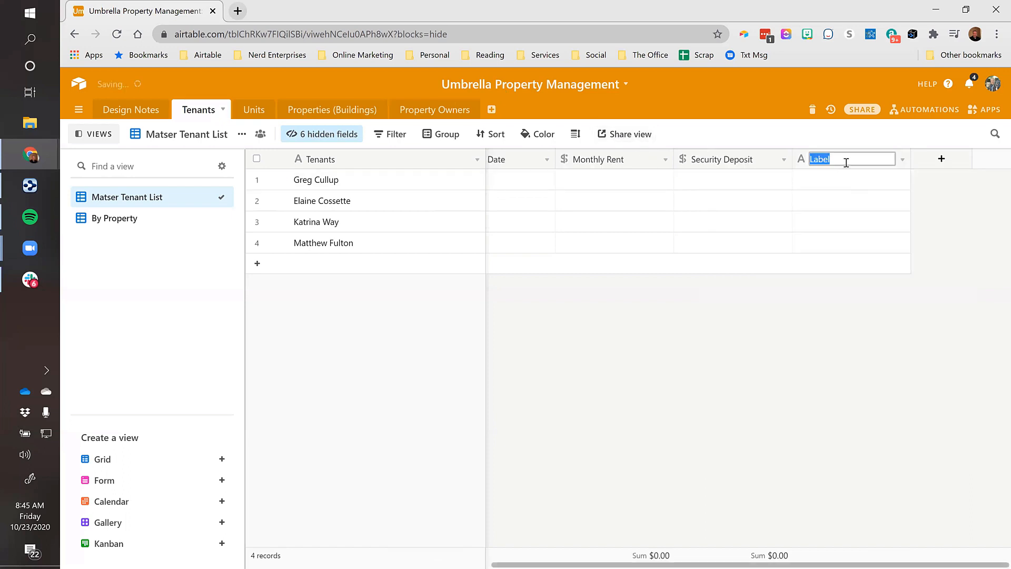
{"action": "type", "text": "Move In MOnth"}
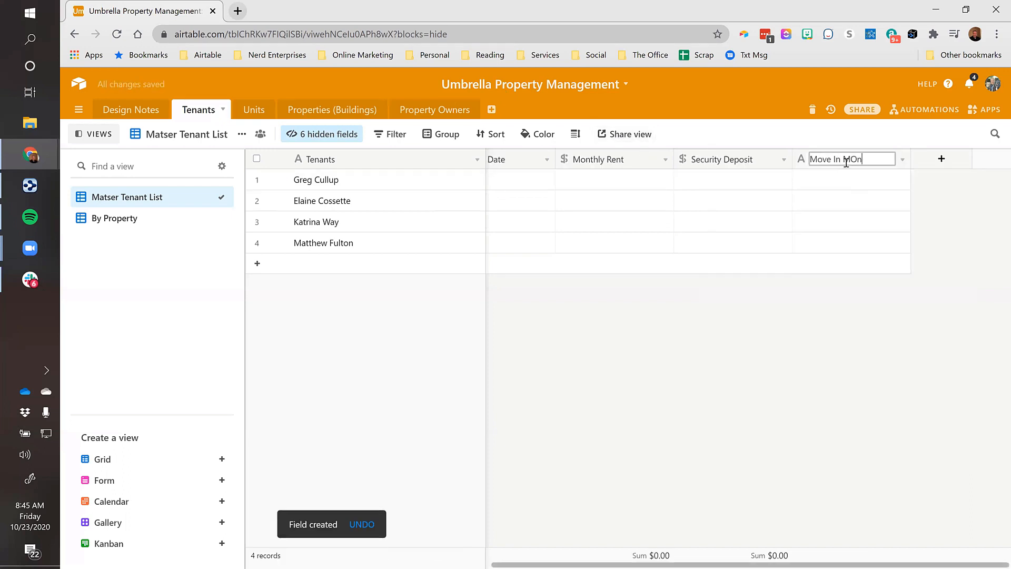
{"action": "key", "text": "BackSpace"}
{"action": "key", "text": "BackSpace"}
{"action": "key", "text": "BackSpace"}
{"action": "key", "text": "BackSpace"}
{"action": "type", "text": "onth"}
{"action": "key", "text": "Return"}
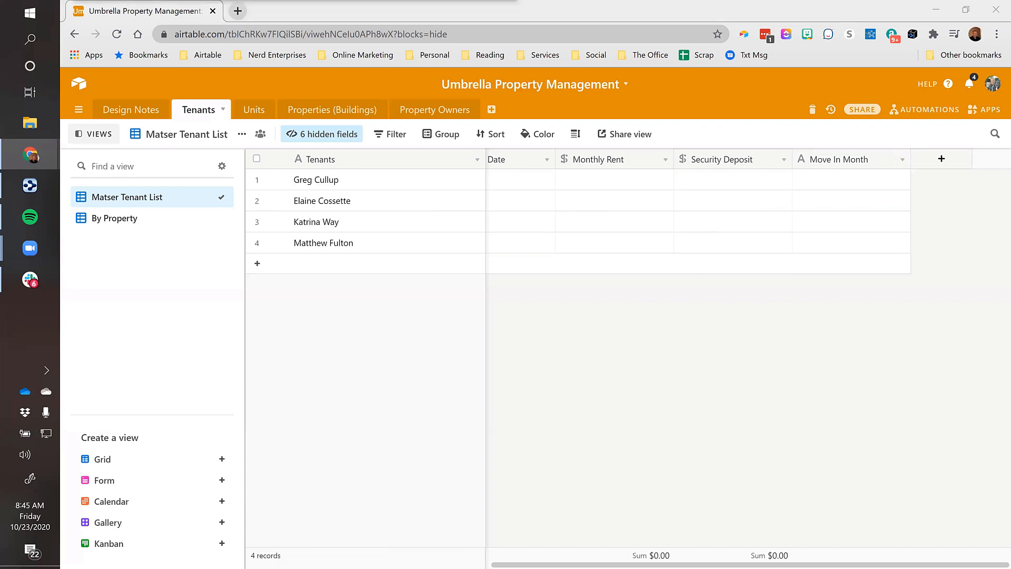
{"action": "left_click", "coordinate": [941, 159]}
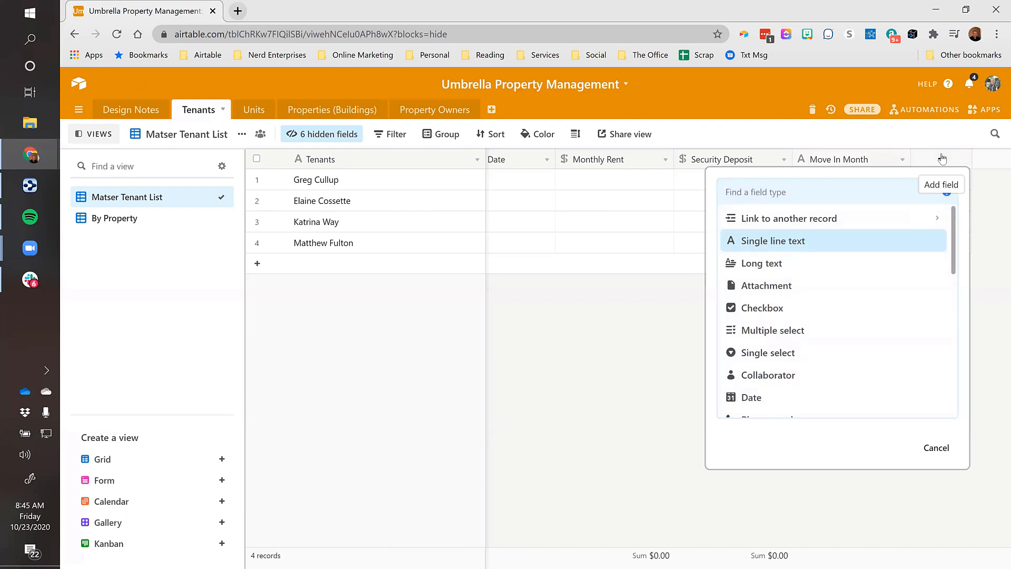
{"action": "left_click", "coordinate": [774, 241]}
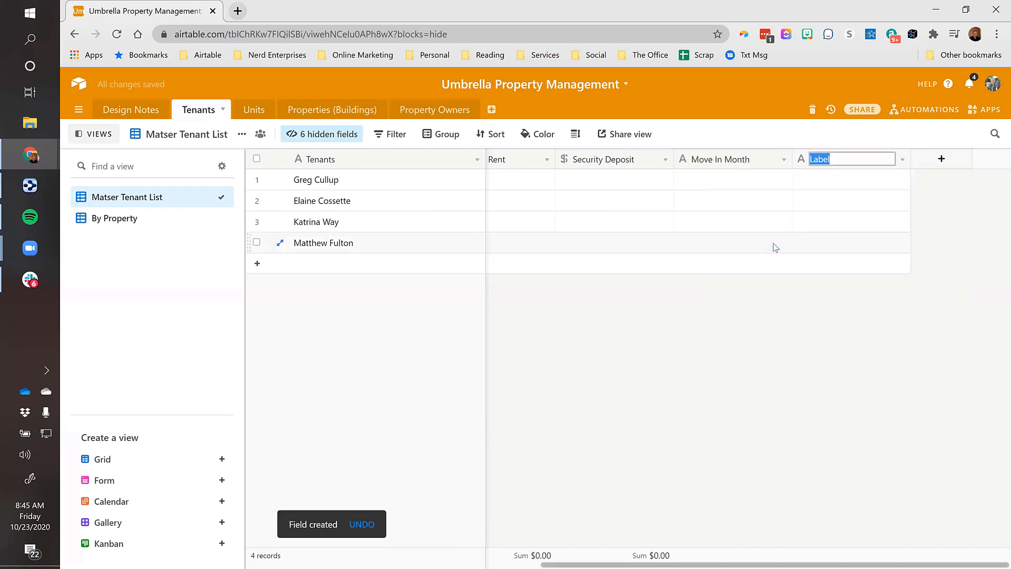
{"action": "type", "text": "Last Day of Month"}
{"action": "key", "text": "Return"}
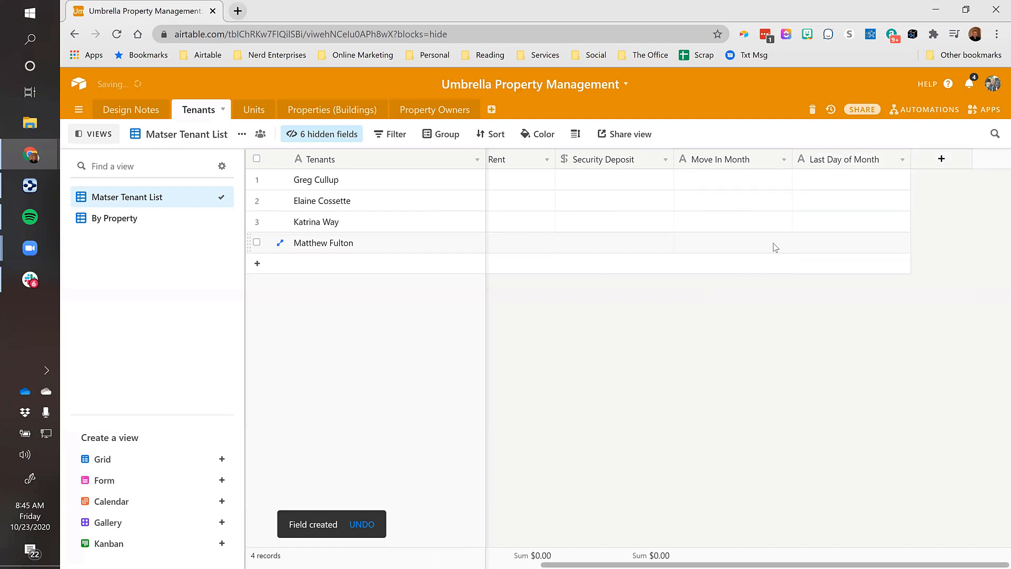
{"action": "left_click", "coordinate": [940, 159]}
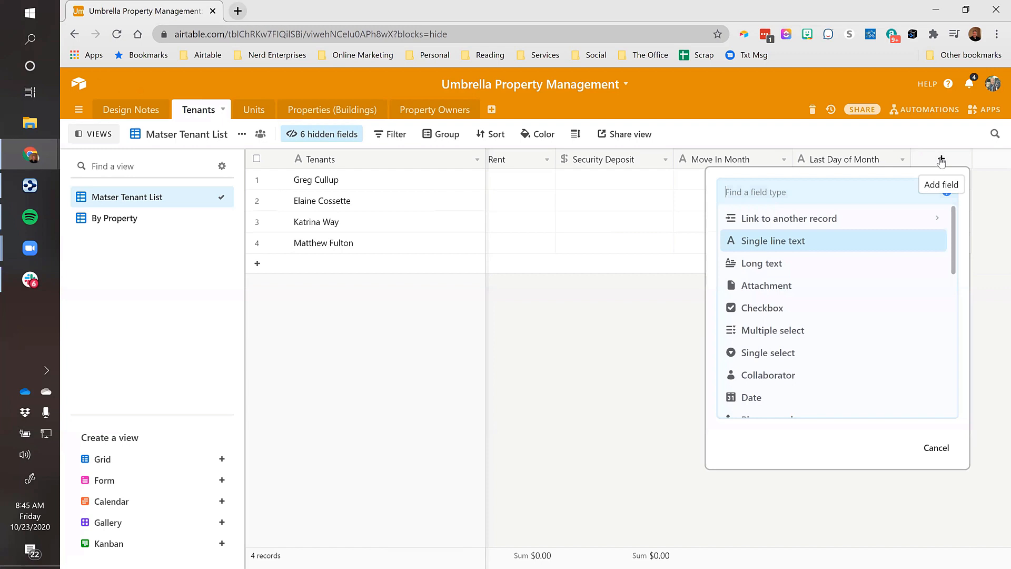
{"action": "left_click", "coordinate": [784, 240]}
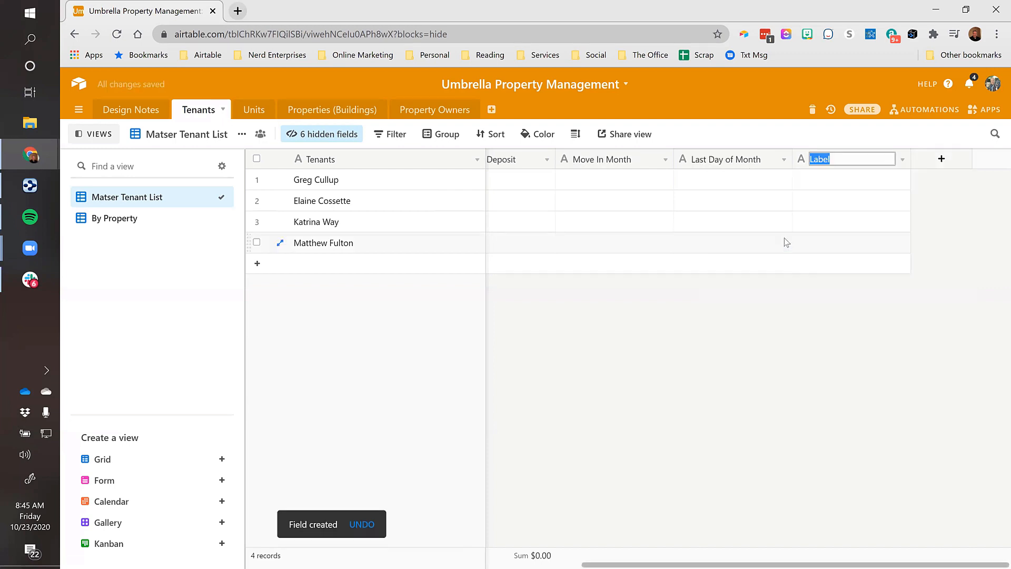
{"action": "type", "text": "Prorated Rent"}
{"action": "key", "text": "Return"}
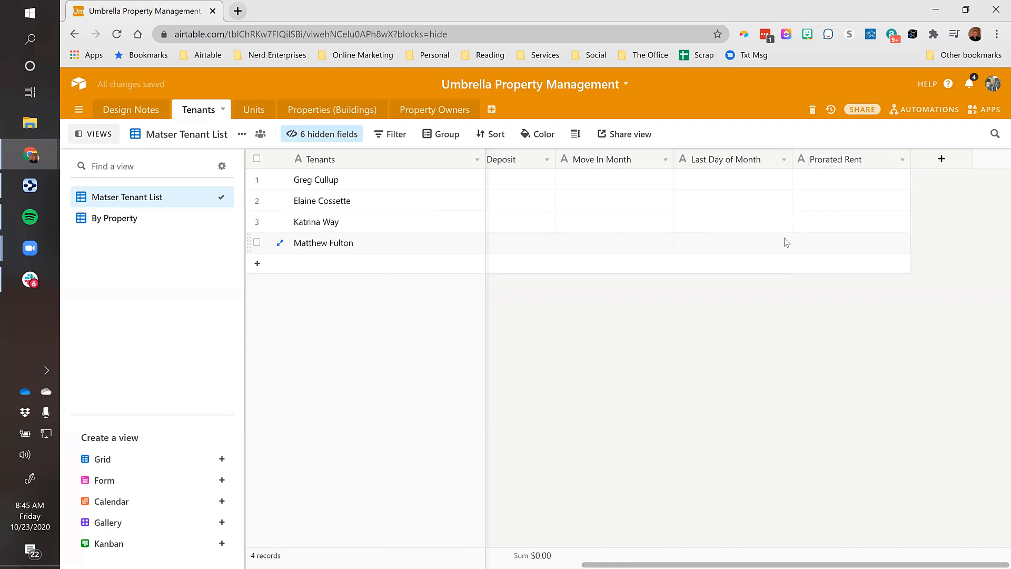
{"action": "left_click", "coordinate": [838, 180]}
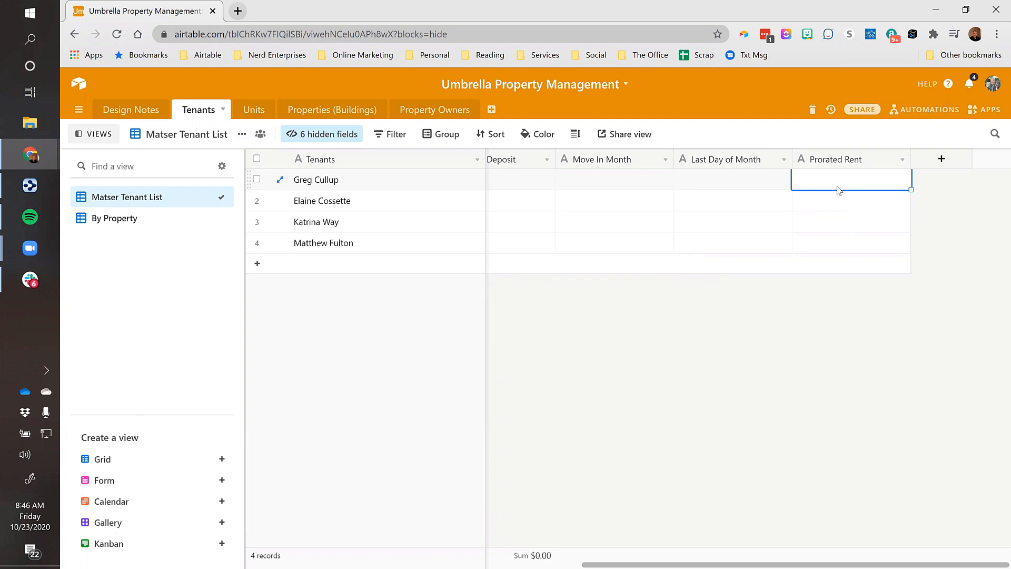
Add a Date field after Prorated Rent, typed as 'Move Out DAte'
{"action": "left_click", "coordinate": [940, 158]}
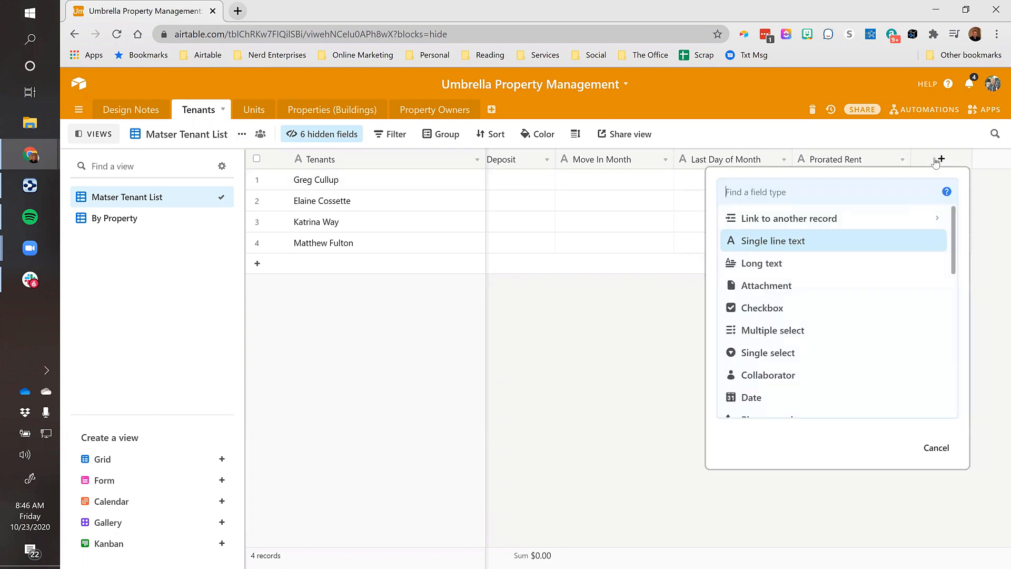
{"action": "type", "text": "Date"}
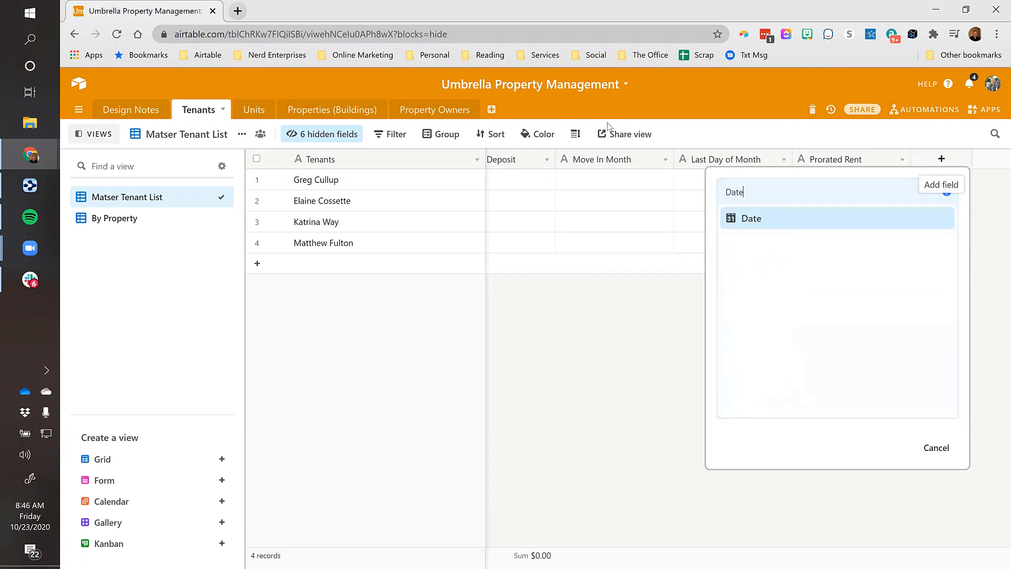
{"action": "left_click", "coordinate": [770, 224]}
{"action": "type", "text": "Mov"}
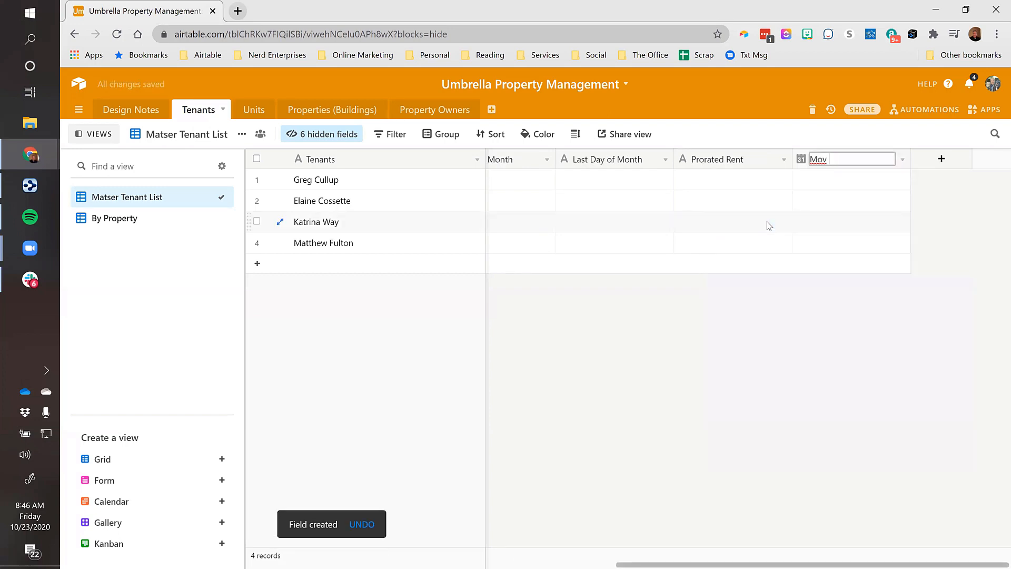
{"action": "type", "text": "e Out DAte"}
{"action": "key", "text": "Return"}
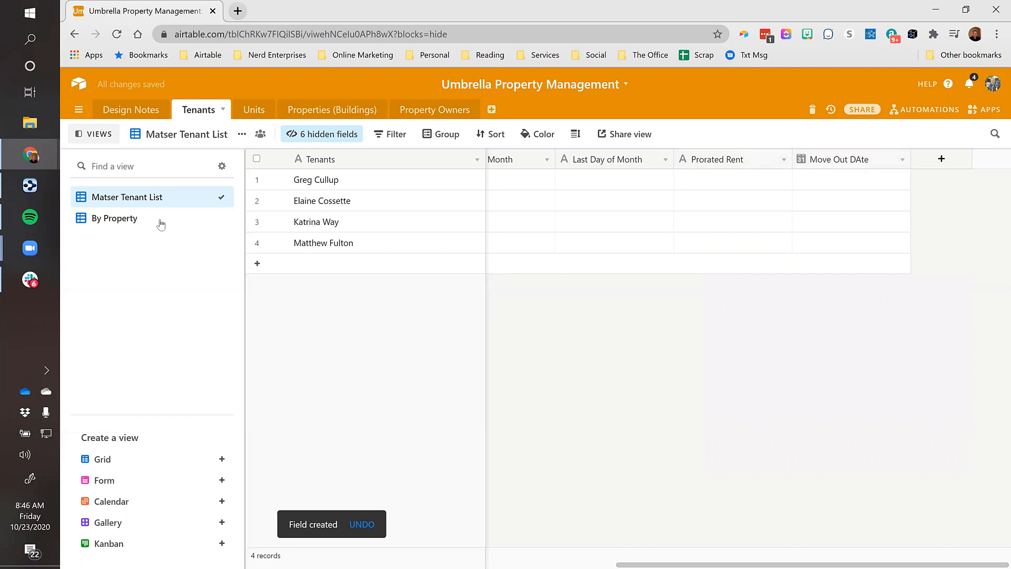
Fix the field name's capitalisation so it reads 'Move Out Date'
{"action": "double_click", "coordinate": [856, 165]}
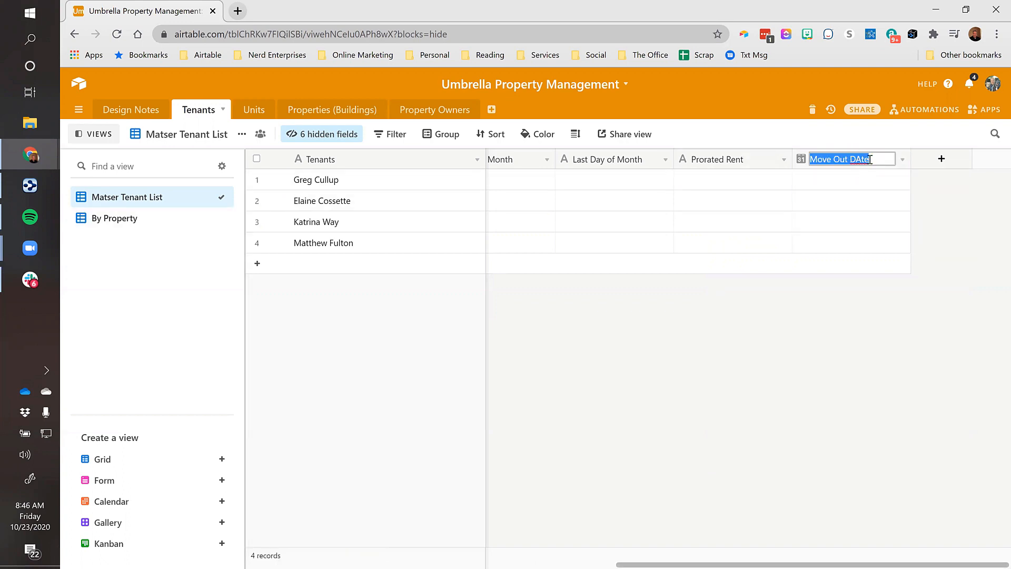
{"action": "left_click", "coordinate": [867, 182]}
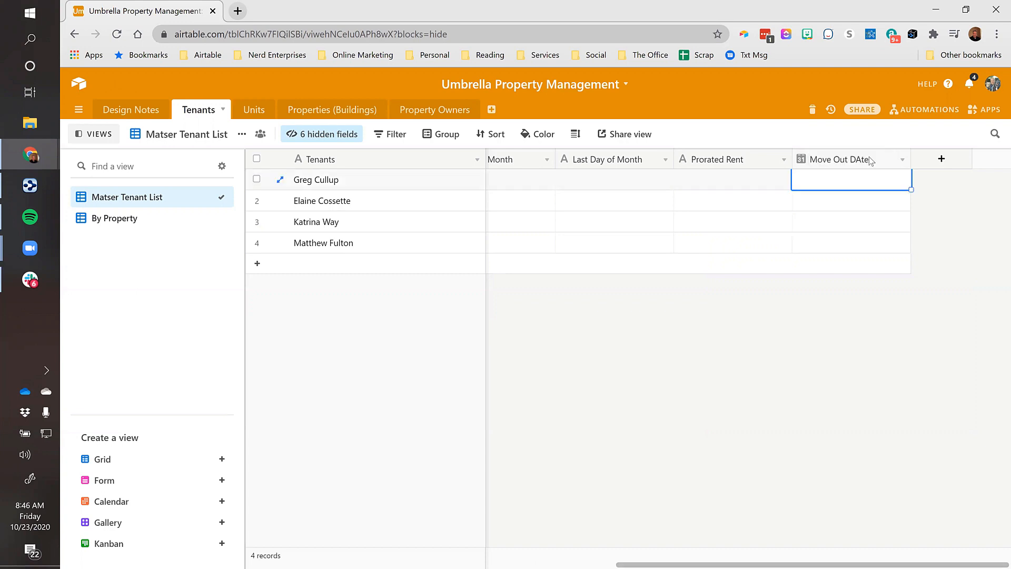
{"action": "double_click", "coordinate": [869, 162]}
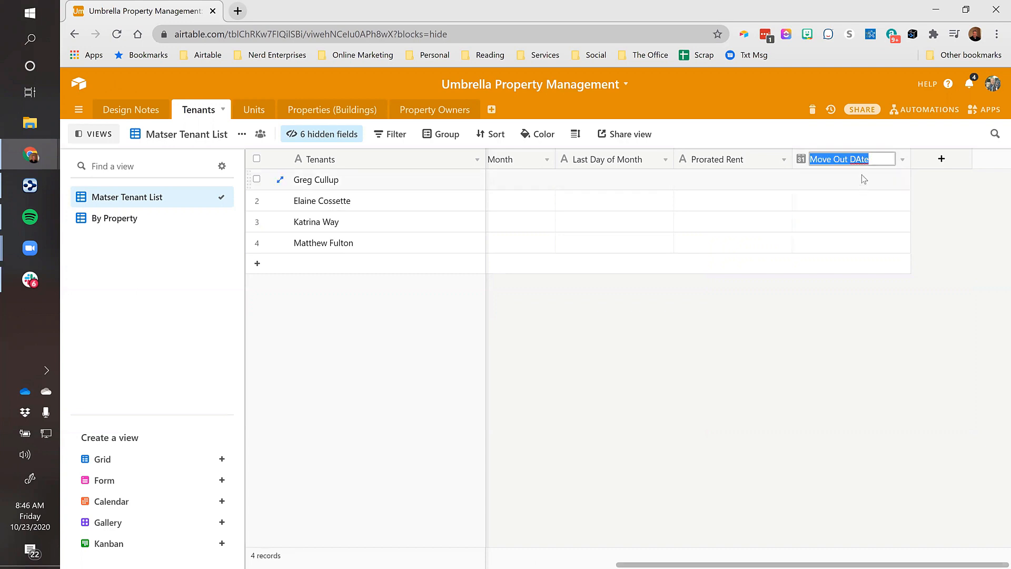
{"action": "key", "text": "Left"}
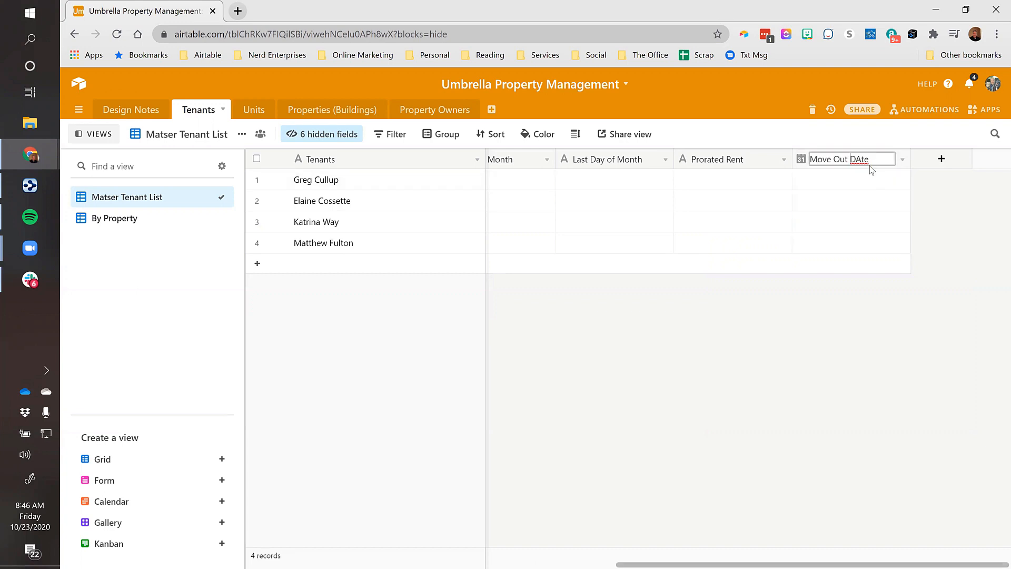
{"action": "key", "text": "Right"}
{"action": "key", "text": "shift+Right"}
{"action": "type", "text": "a"}
{"action": "key", "text": "Return"}
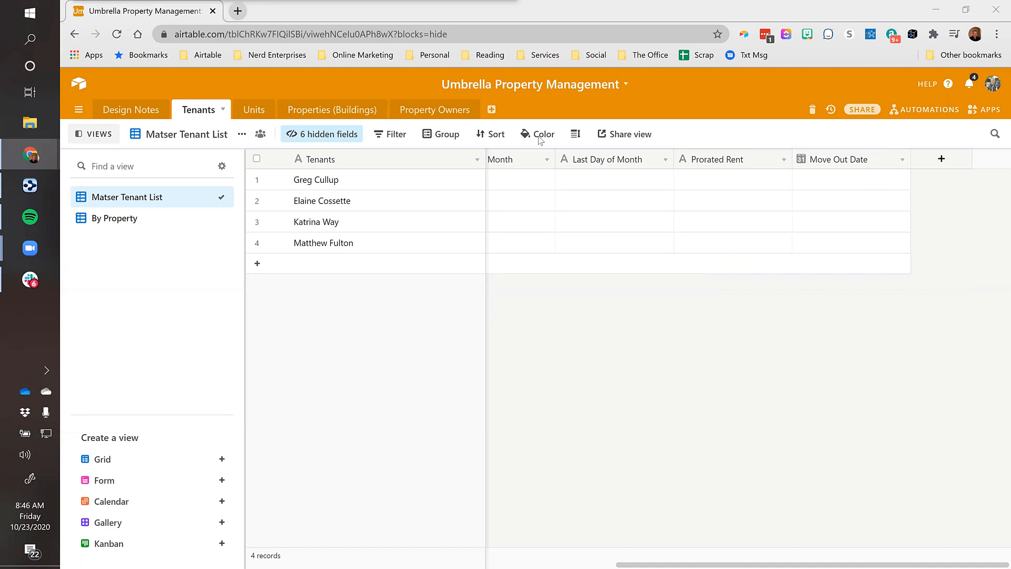
Add a new empty table named Months
{"action": "left_click", "coordinate": [492, 109]}
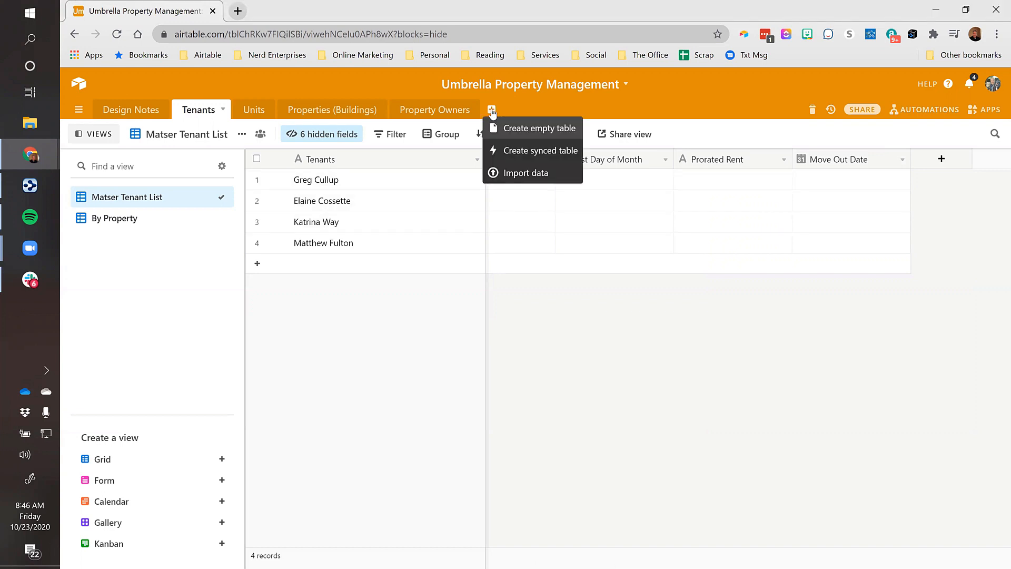
{"action": "left_click", "coordinate": [510, 128]}
{"action": "type", "text": "Moo"}
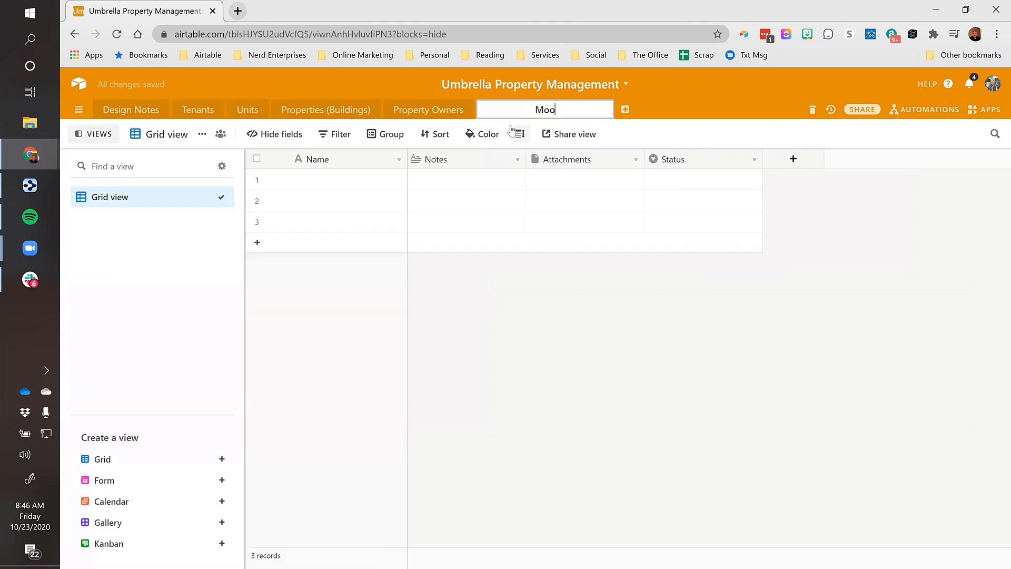
{"action": "type", "text": "nths"}
{"action": "key", "text": "Return"}
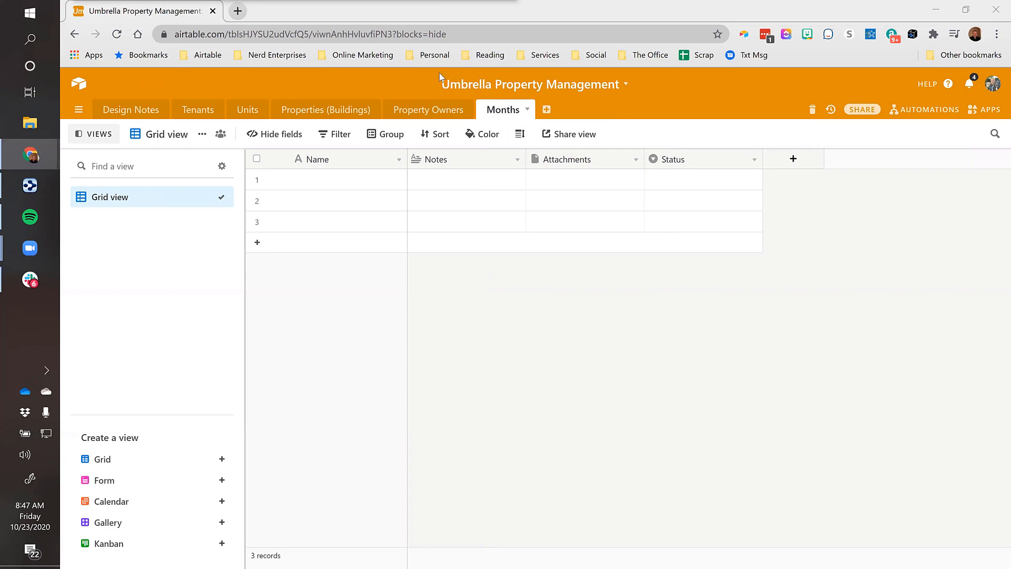
Paste the twelve months, Jan through Dec, with their day counts into the Months table
{"action": "left_click", "coordinate": [345, 180]}
{"action": "key", "text": "ctrl+v"}
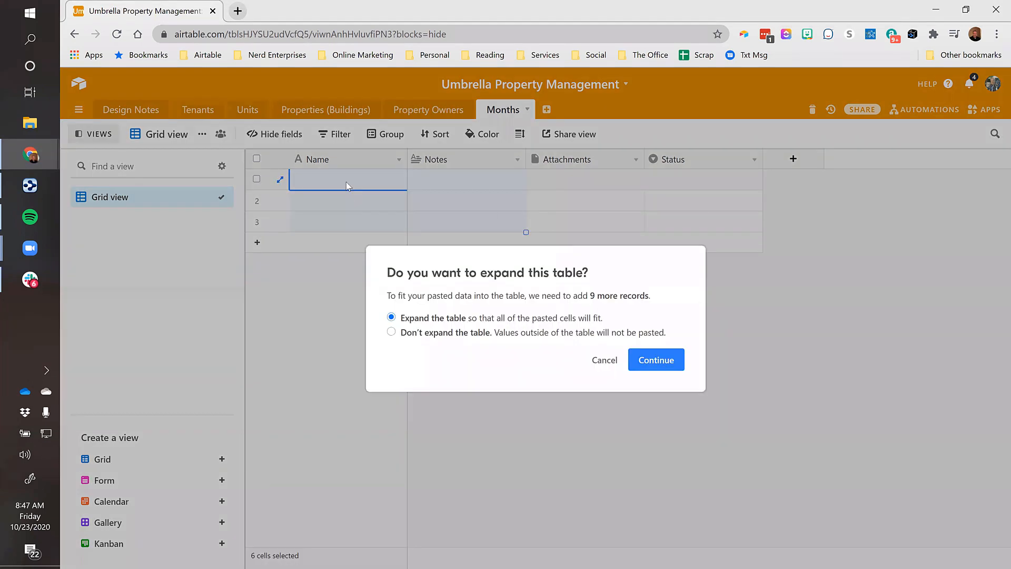
{"action": "left_click", "coordinate": [655, 361]}
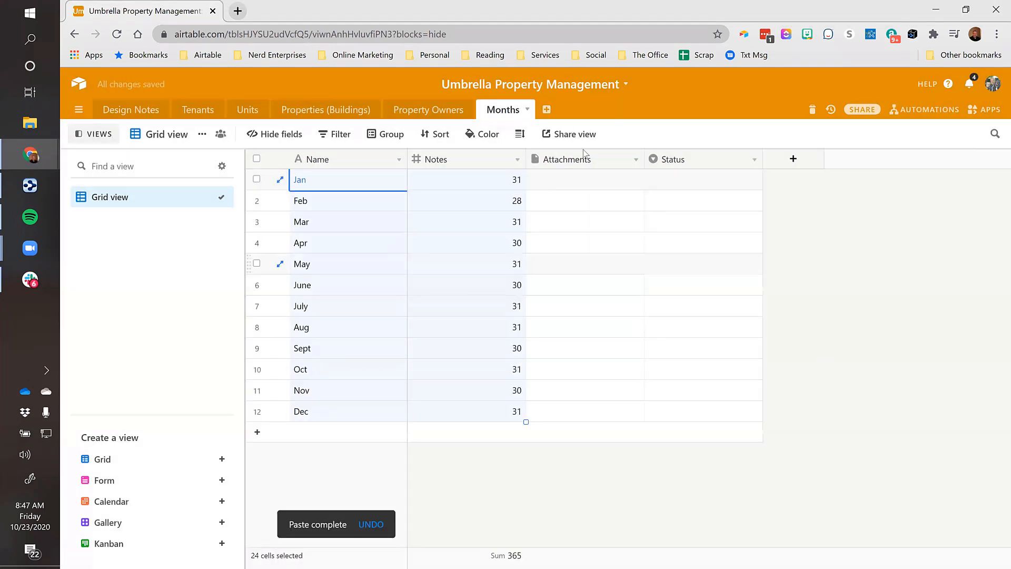
{"action": "left_click", "coordinate": [448, 179]}
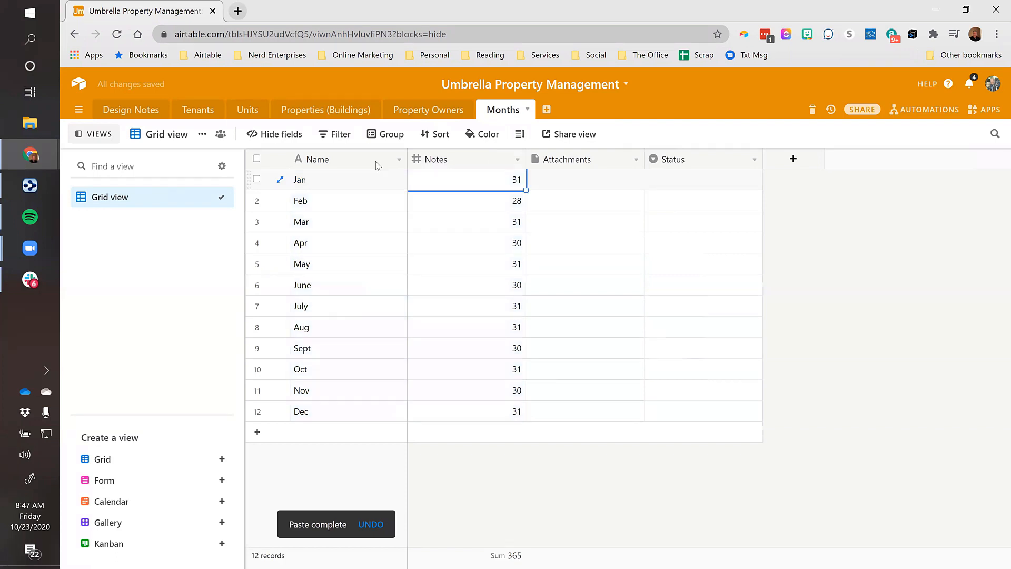
{"action": "left_click", "coordinate": [327, 182]}
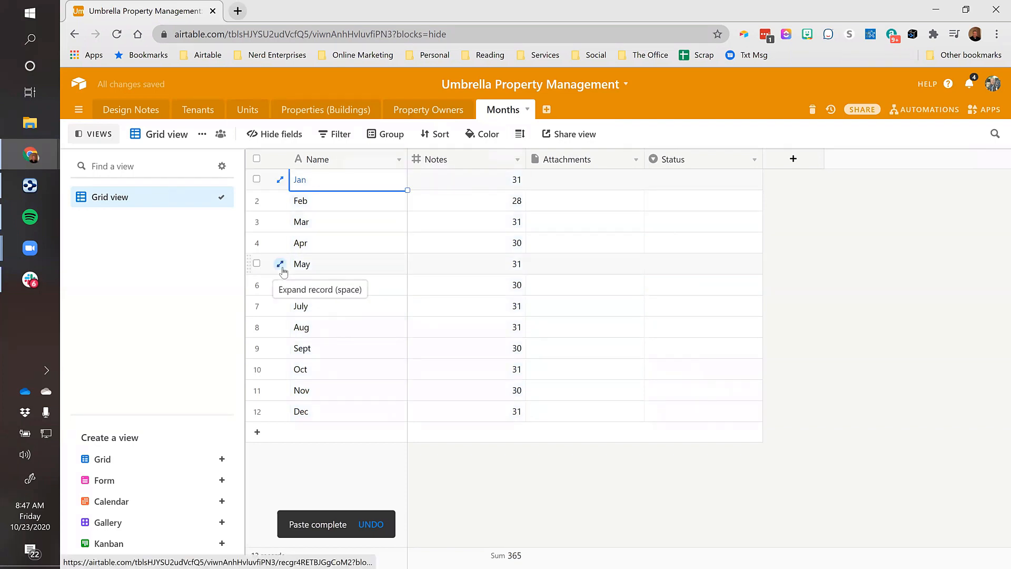
{"action": "left_click", "coordinate": [437, 179]}
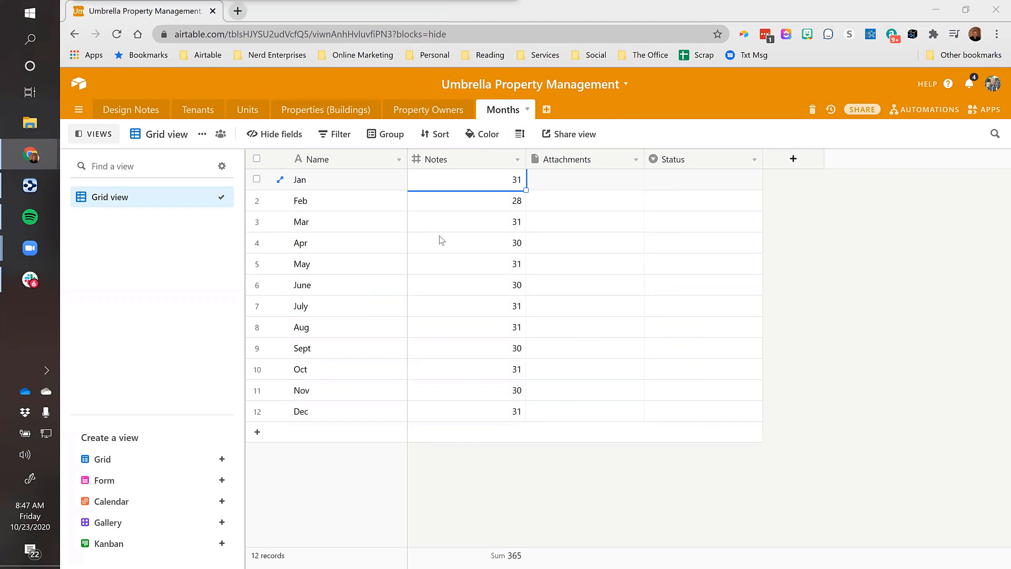
Back in Tenants, set the first tenant's Move In Date to 9/8/2020
{"action": "left_click", "coordinate": [202, 111]}
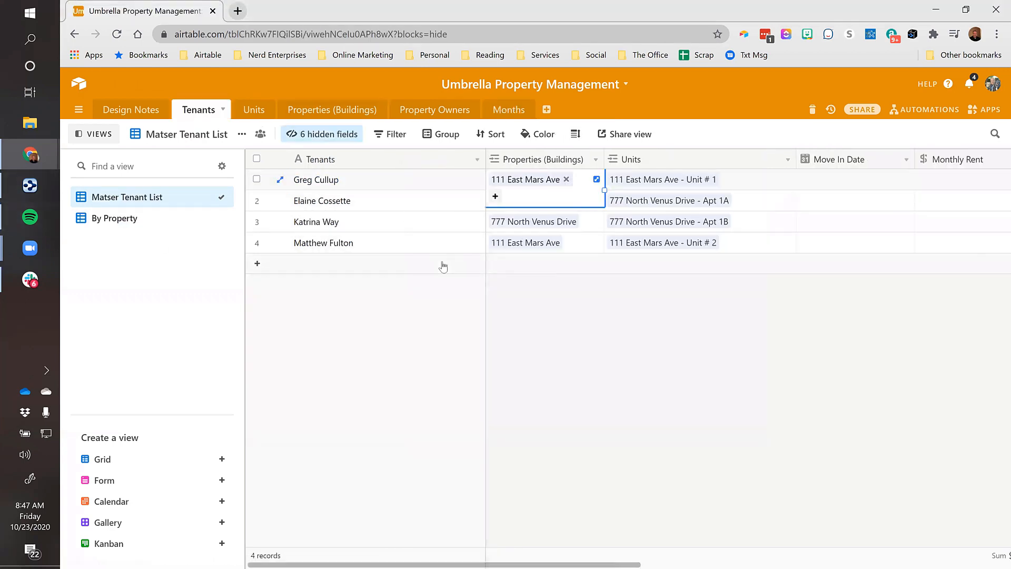
{"action": "key", "text": "Right"}
{"action": "key", "text": "Right"}
{"action": "key", "text": "Right"}
{"action": "key", "text": "Left"}
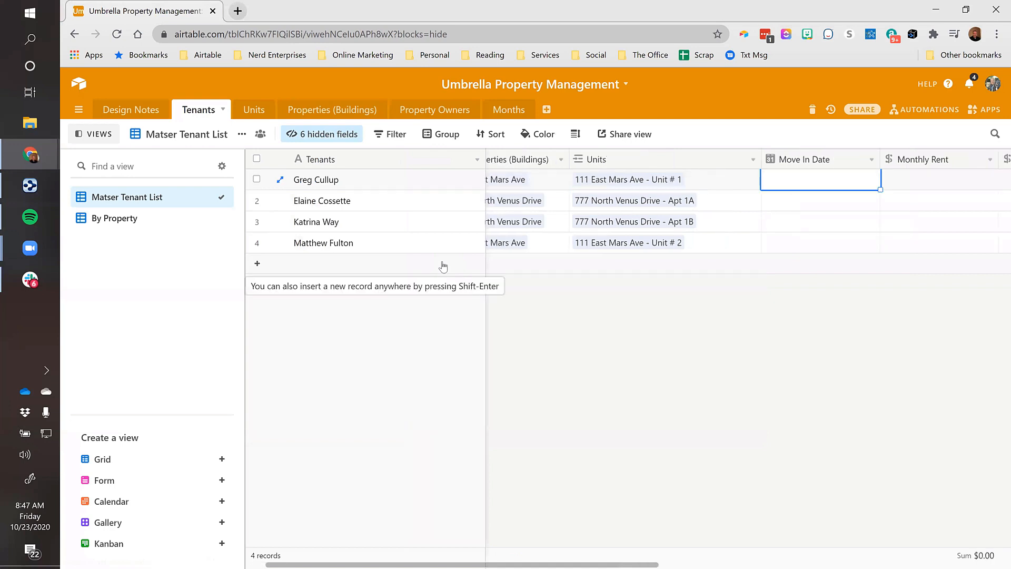
{"action": "left_click", "coordinate": [784, 179]}
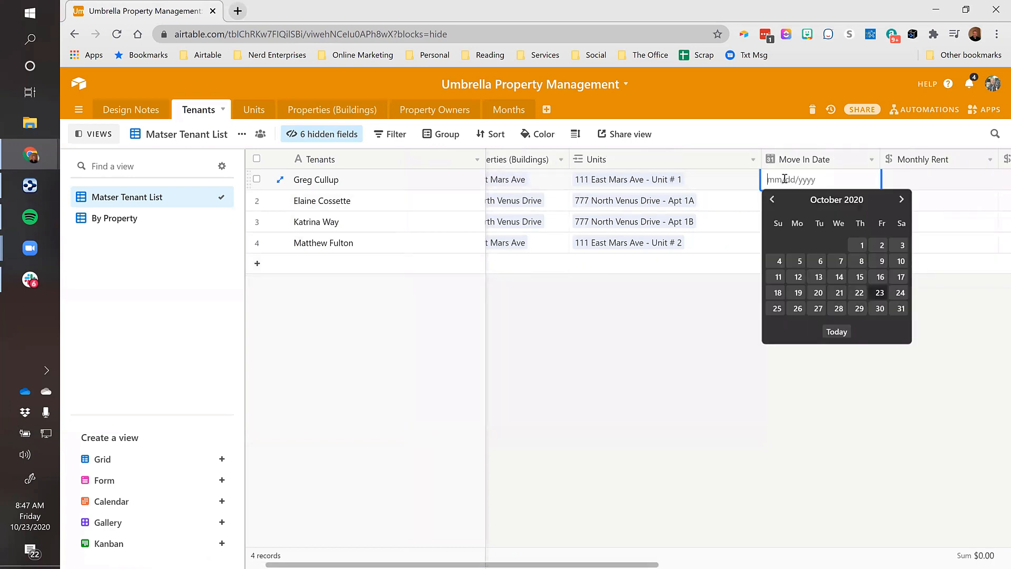
{"action": "left_click", "coordinate": [772, 200]}
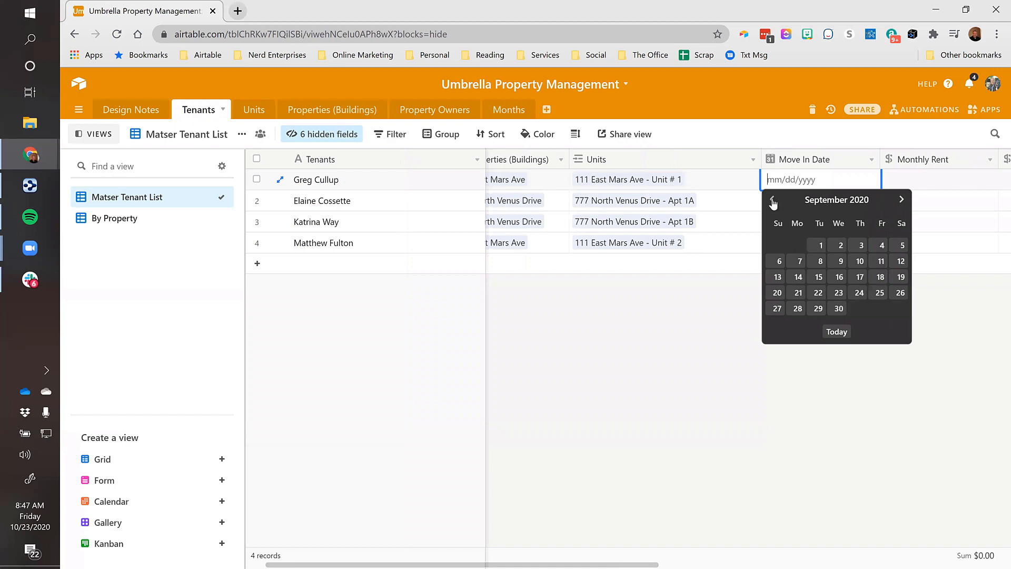
{"action": "left_click", "coordinate": [820, 260]}
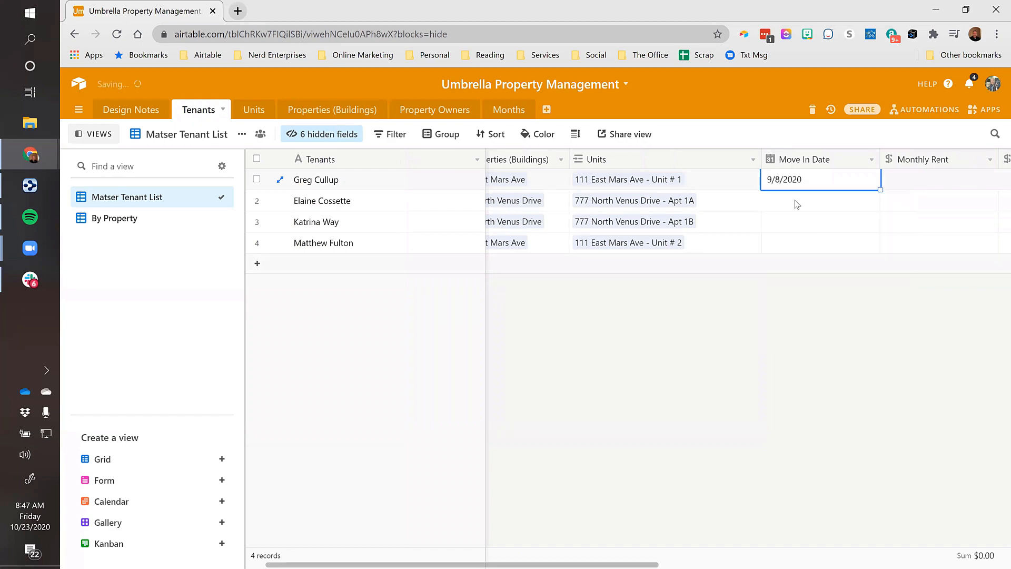
Set the second and third tenants' Move In Dates to 7/15/2020 and 7/1/2020
{"action": "left_click", "coordinate": [798, 204]}
{"action": "left_click", "coordinate": [798, 202]}
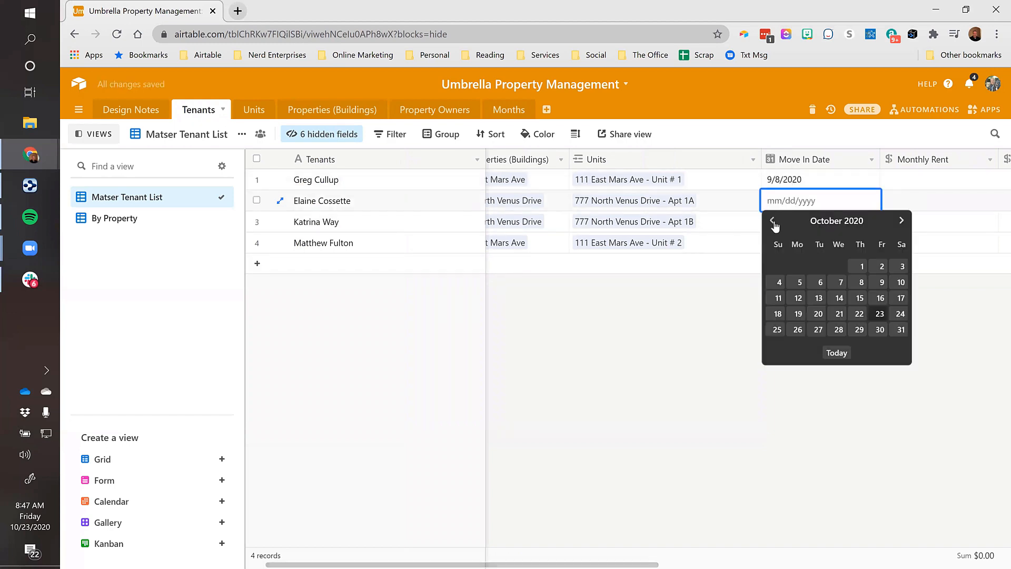
{"action": "left_click", "coordinate": [773, 221]}
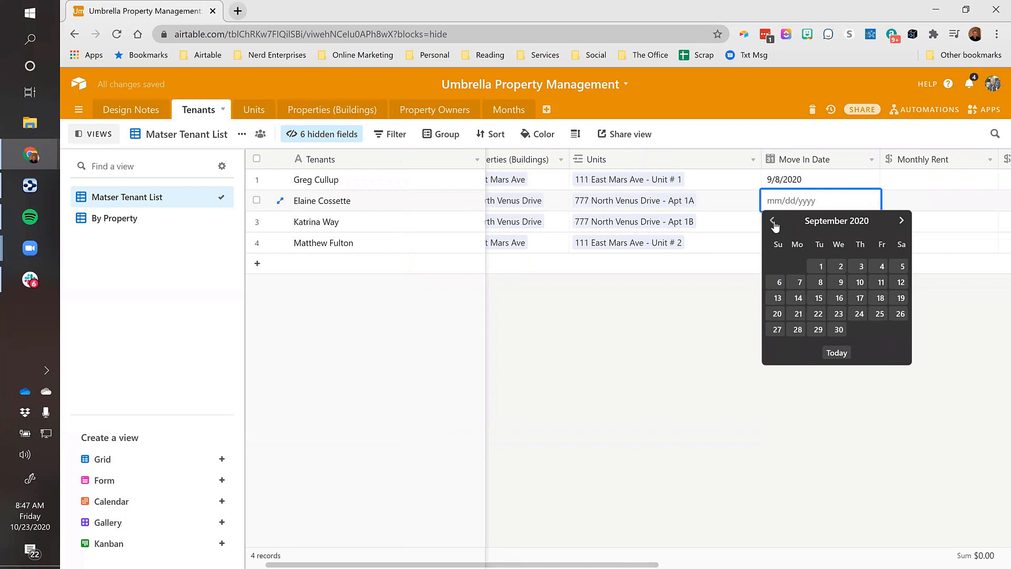
{"action": "left_click", "coordinate": [772, 221]}
{"action": "left_click", "coordinate": [772, 221]}
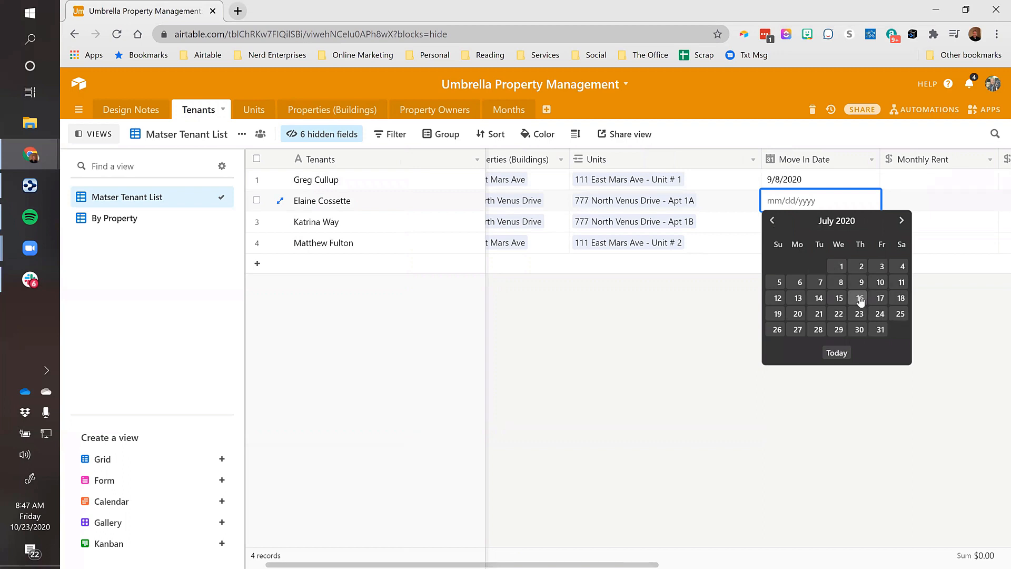
{"action": "left_click", "coordinate": [839, 299]}
{"action": "left_click", "coordinate": [795, 223]}
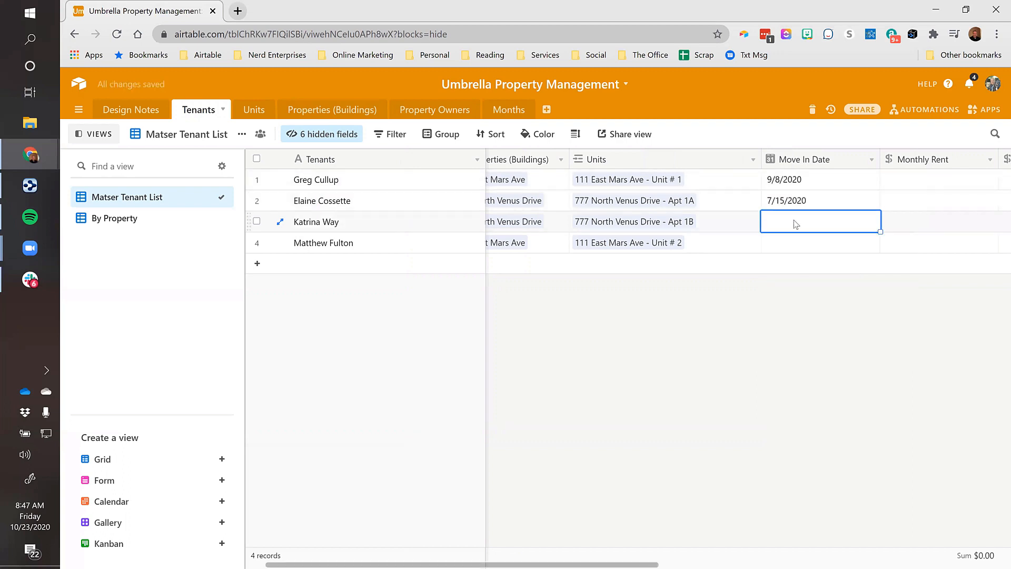
{"action": "left_click", "coordinate": [795, 224]}
{"action": "left_click", "coordinate": [772, 242]}
{"action": "left_click", "coordinate": [772, 241]}
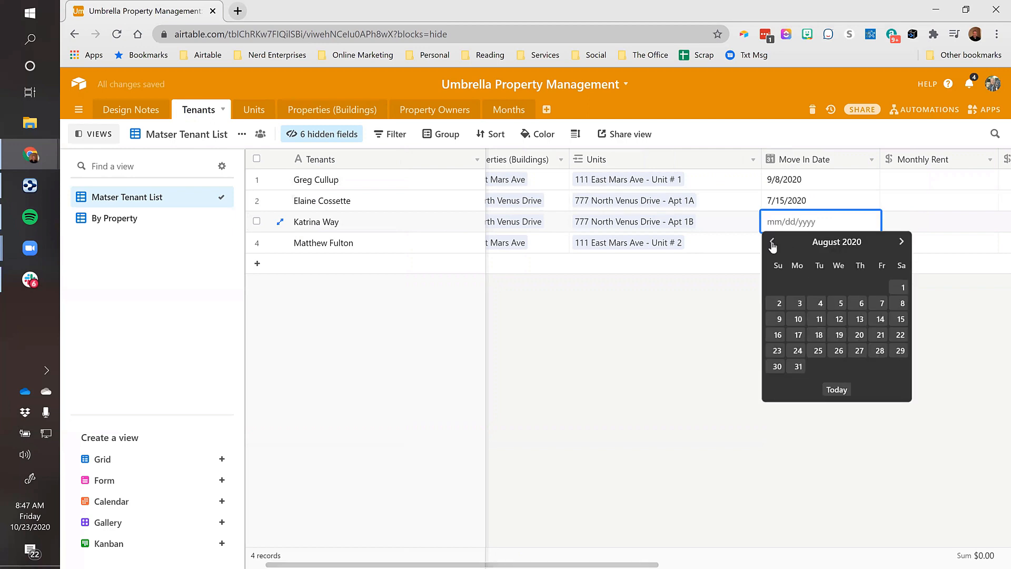
{"action": "left_click", "coordinate": [772, 243]}
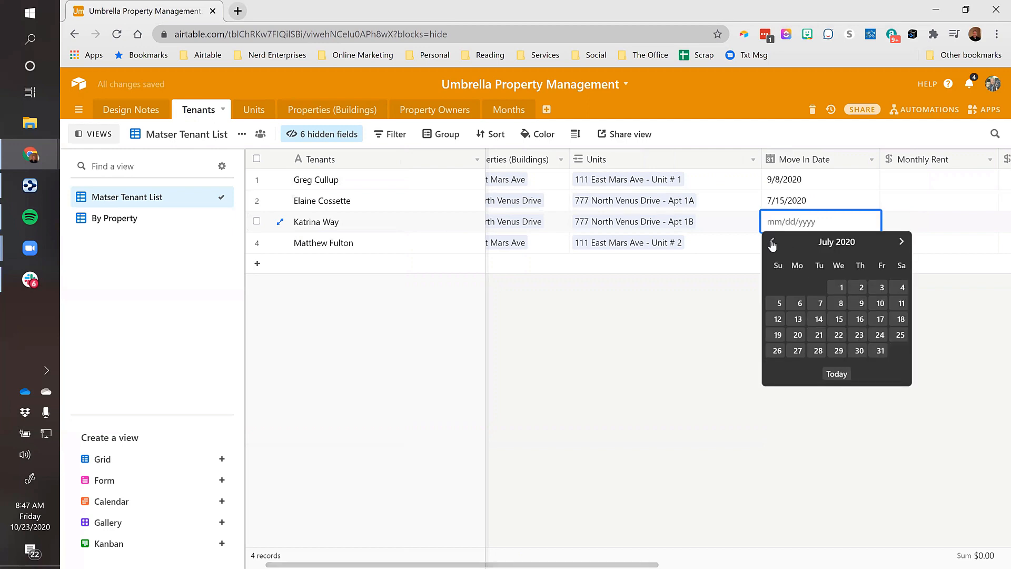
{"action": "left_click", "coordinate": [840, 288]}
Set the fourth tenant's Move In Date to 10/27/2020
{"action": "left_click", "coordinate": [778, 243]}
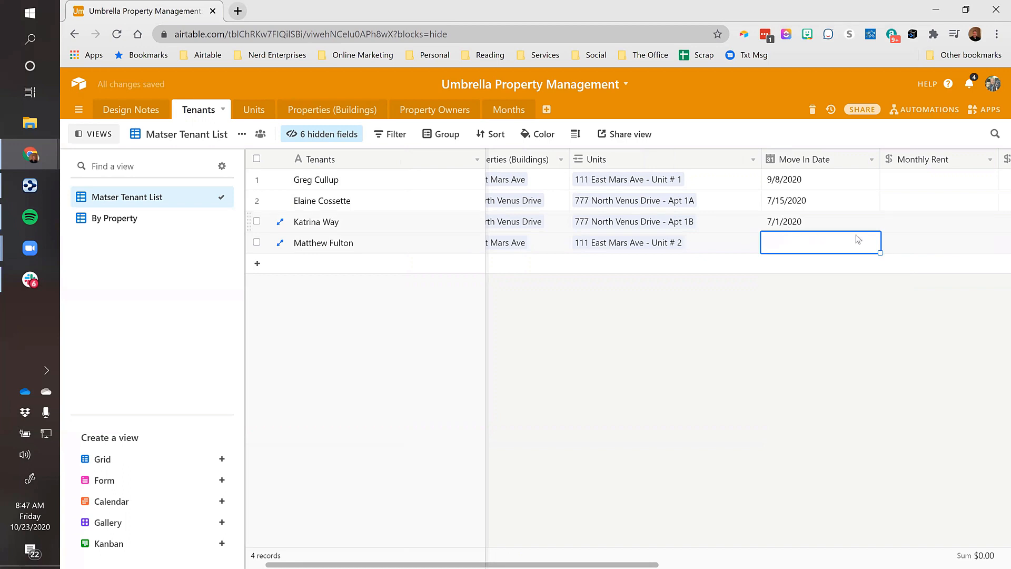
{"action": "left_click", "coordinate": [791, 242]}
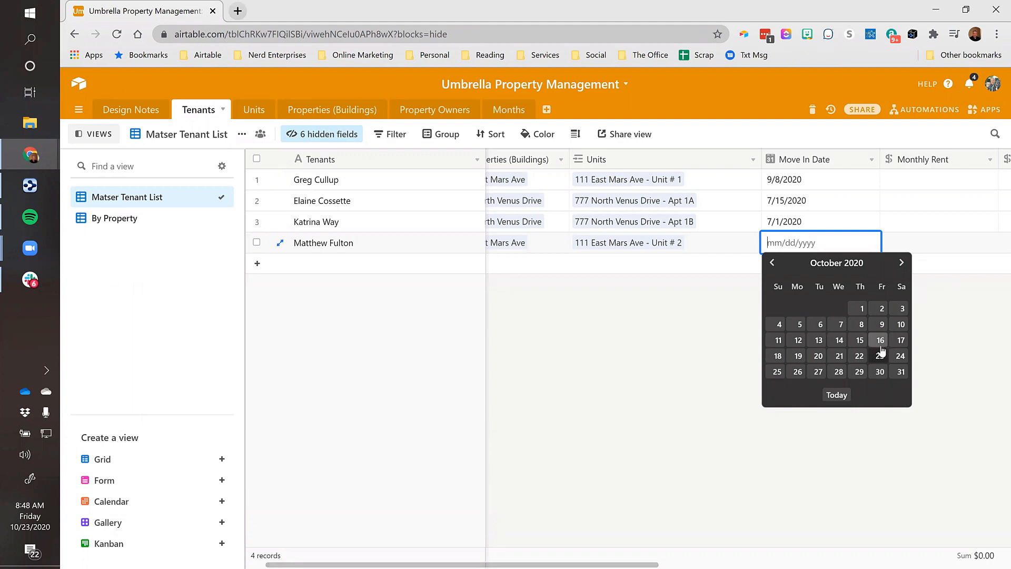
{"action": "left_click", "coordinate": [817, 372]}
{"action": "key", "text": "Tab"}
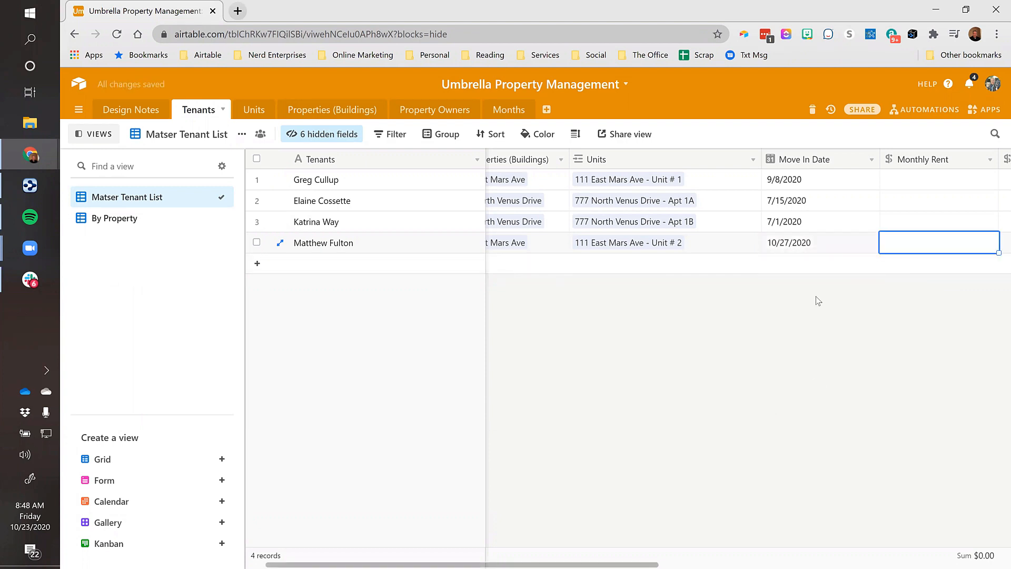
{"action": "key", "text": "Tab"}
{"action": "key", "text": "shift+Tab"}
Enter monthly rents of $1,500 and $1,000 for the first two tenants
{"action": "left_click", "coordinate": [811, 183]}
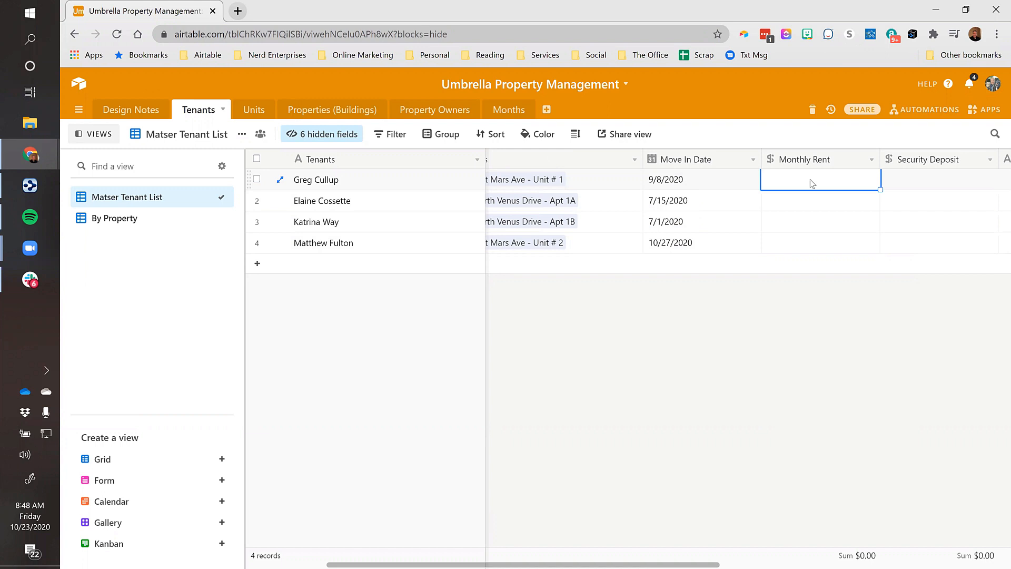
{"action": "type", "text": "1500"}
{"action": "key", "text": "Return"}
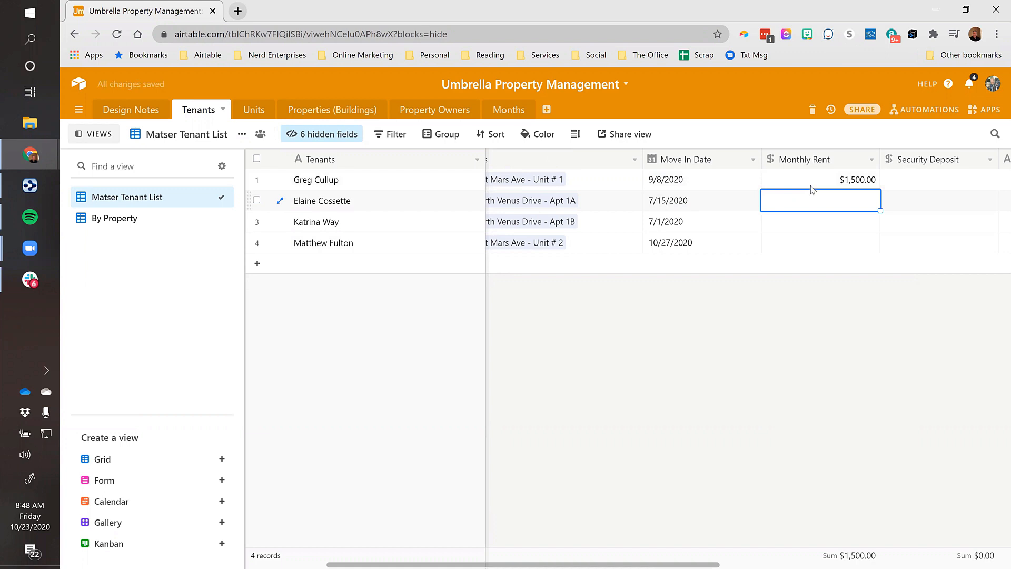
{"action": "left_click", "coordinate": [815, 183]}
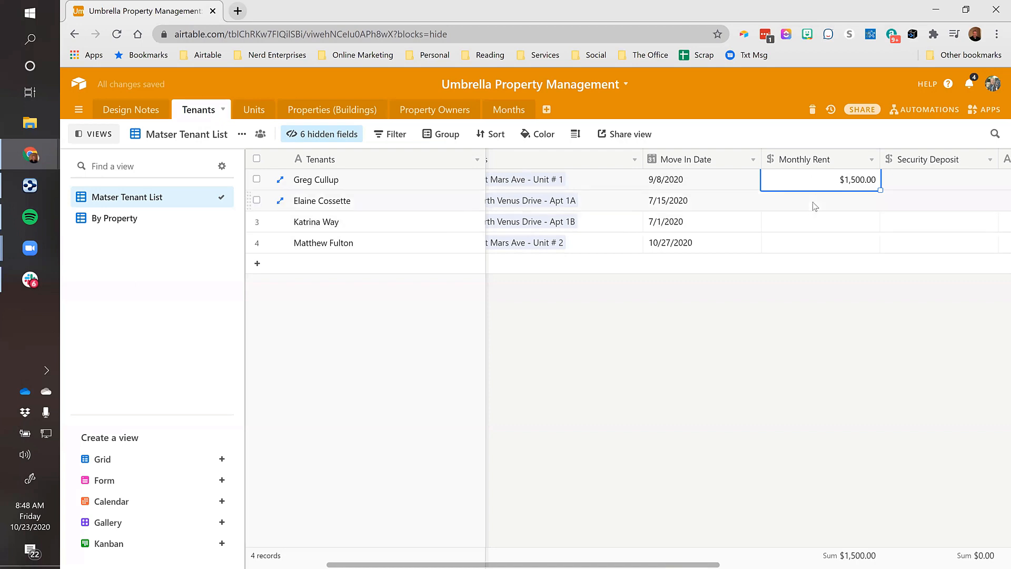
{"action": "left_click", "coordinate": [815, 204]}
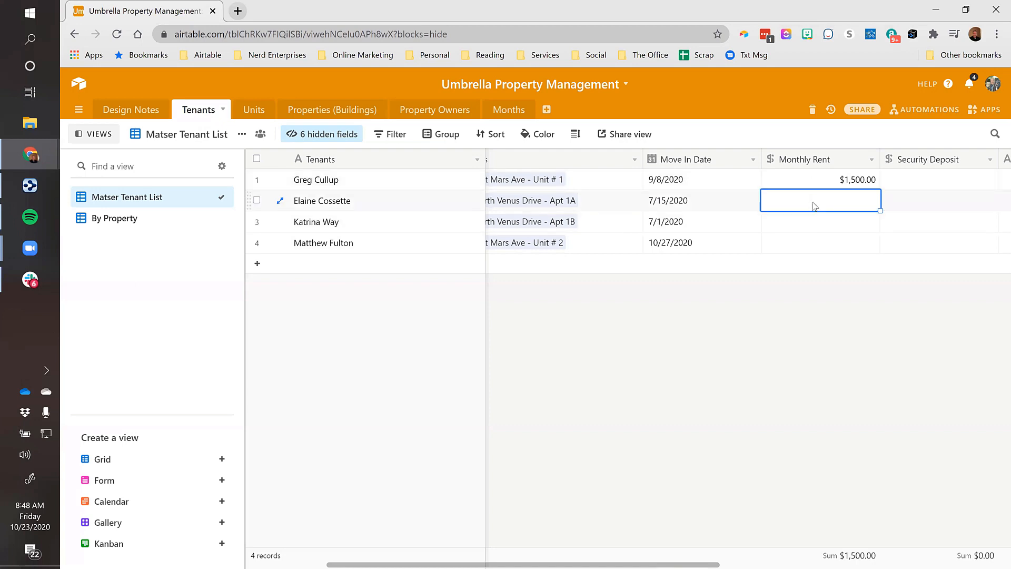
{"action": "type", "text": "1000"}
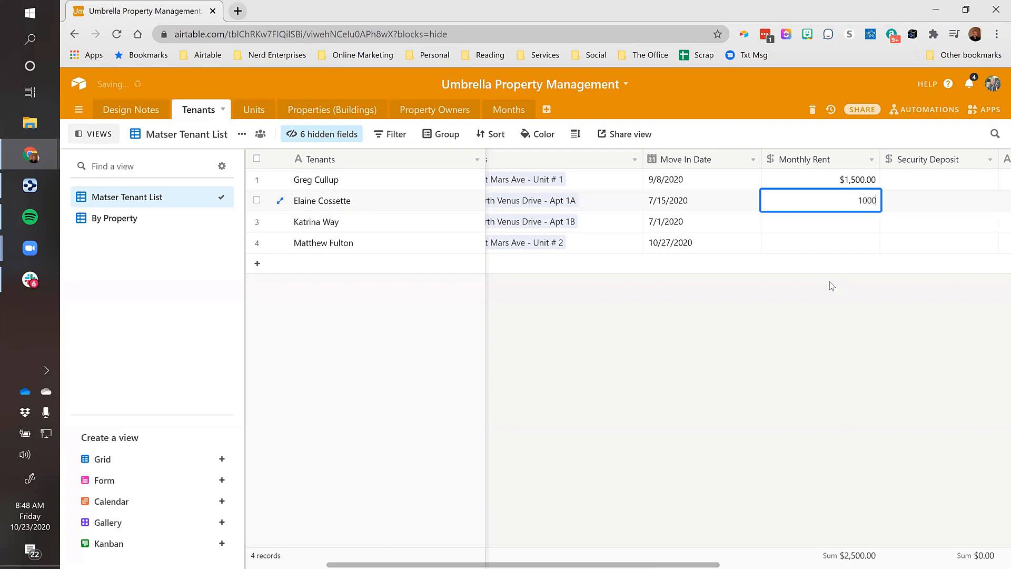
{"action": "key", "text": "Return"}
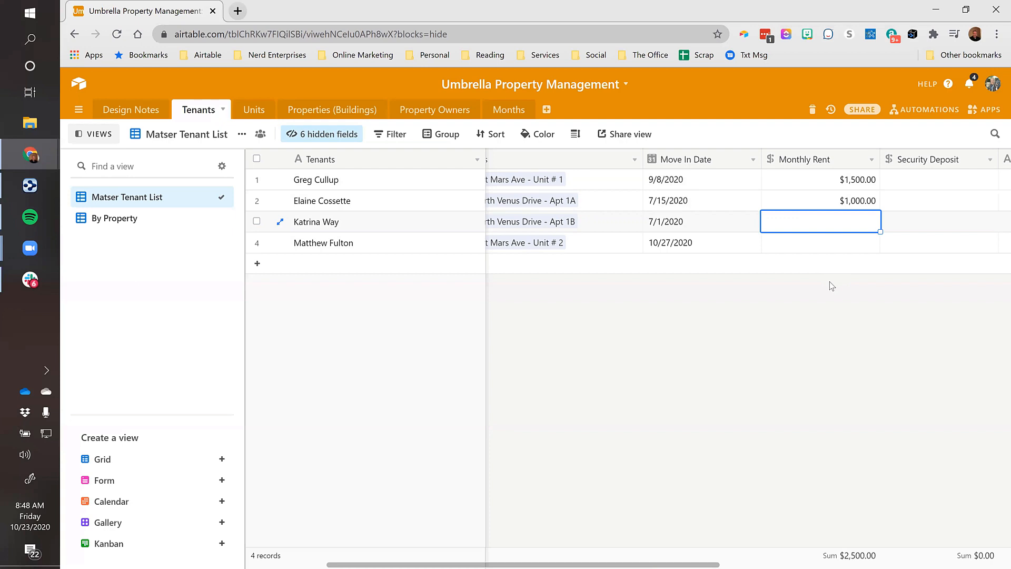
Enter $2,950 and $2,500 rents for the third and fourth tenants, correcting a mistyped $1
{"action": "type", "text": "2950"}
{"action": "key", "text": "Return"}
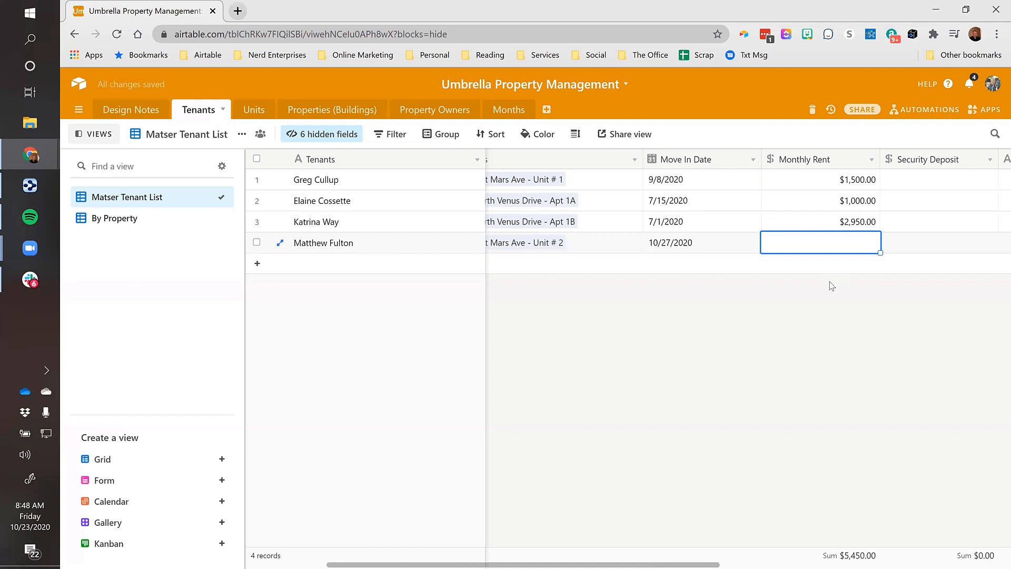
{"action": "type", "text": "1"}
{"action": "key", "text": "Tab"}
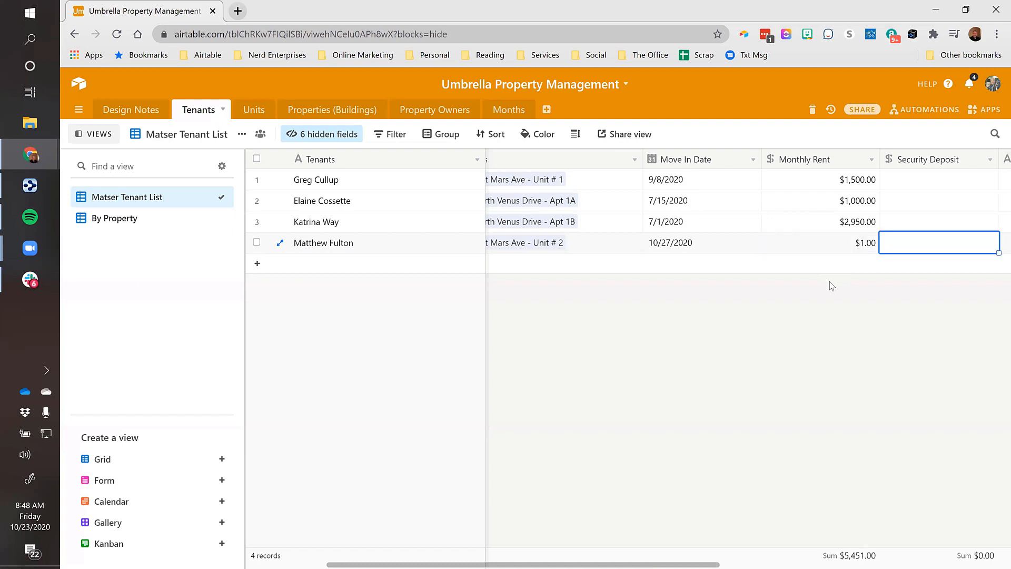
{"action": "key", "text": "shift+Tab"}
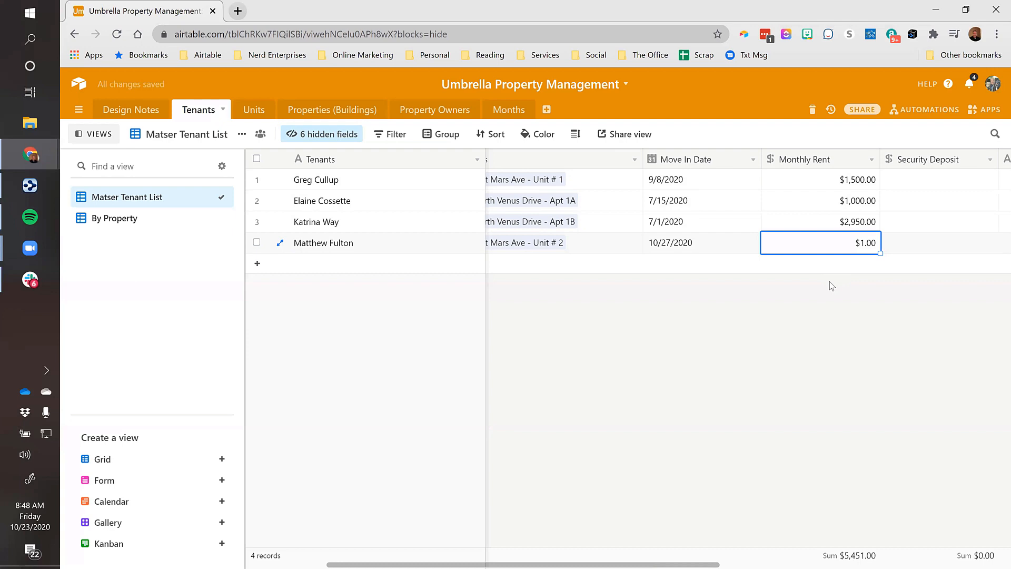
{"action": "type", "text": "2500"}
{"action": "key", "text": "Tab"}
{"action": "key", "text": "shift+Tab"}
{"action": "left_click", "coordinate": [818, 183]}
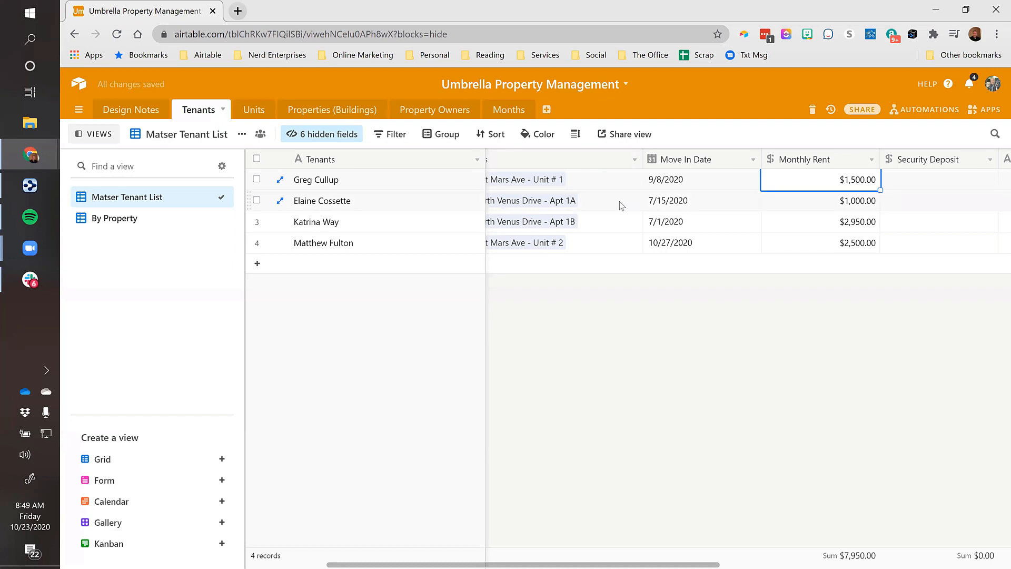
{"action": "left_click", "coordinate": [254, 109]}
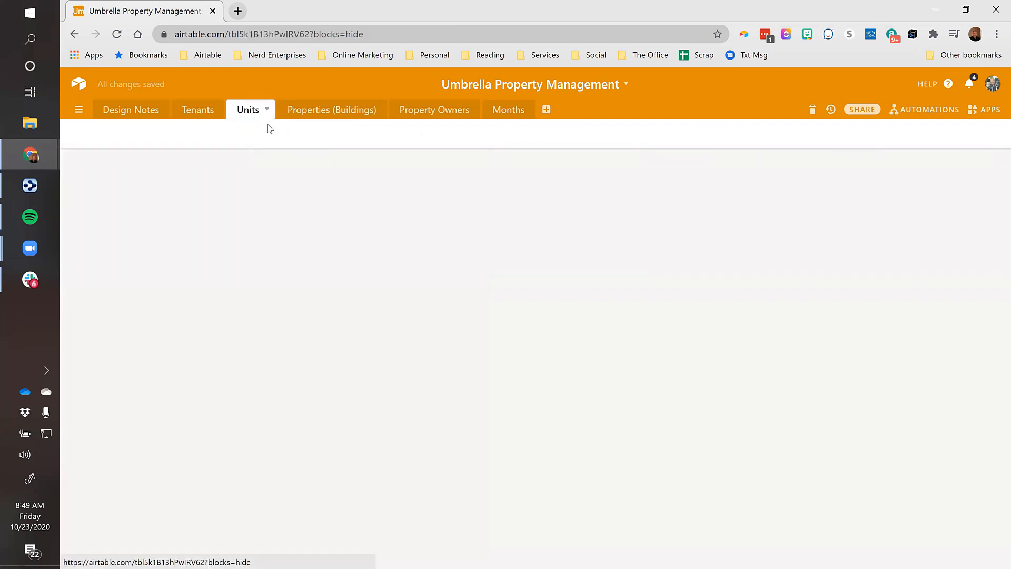
{"action": "left_click", "coordinate": [202, 116]}
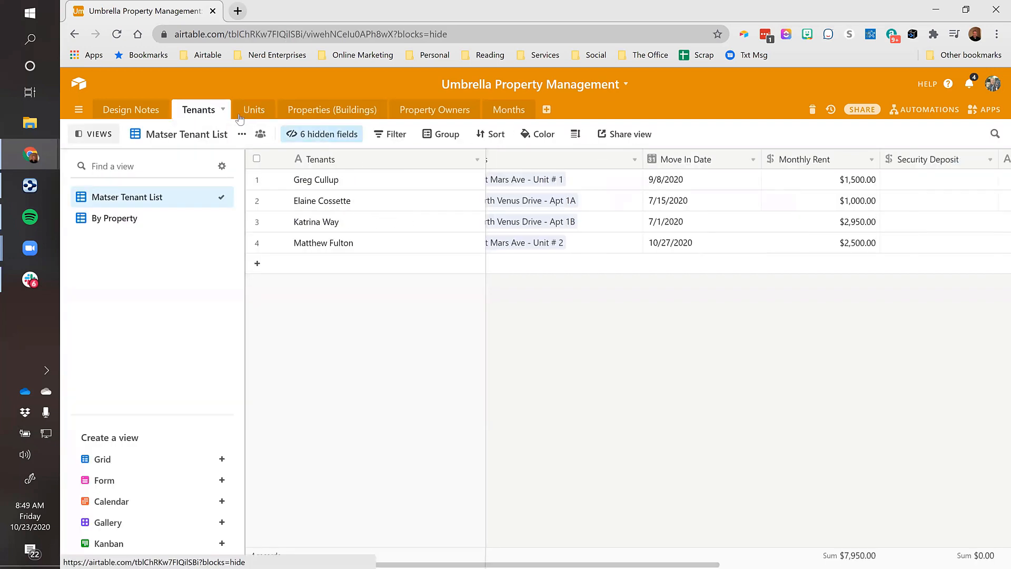
Enter security deposits of $1,500, $1,000, $2,950 and $2,500 for the four tenants
{"action": "left_click", "coordinate": [904, 185]}
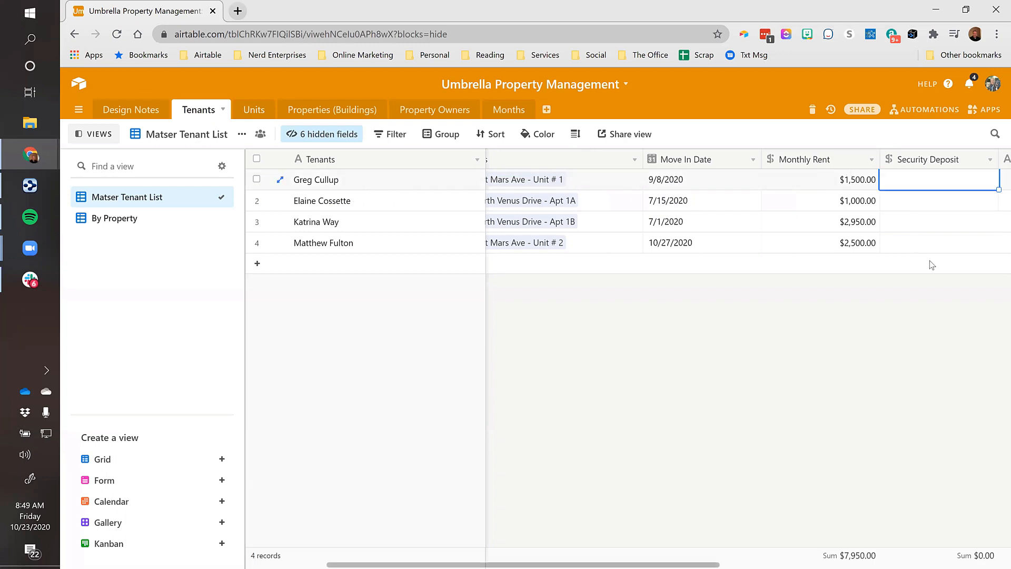
{"action": "type", "text": "1500"}
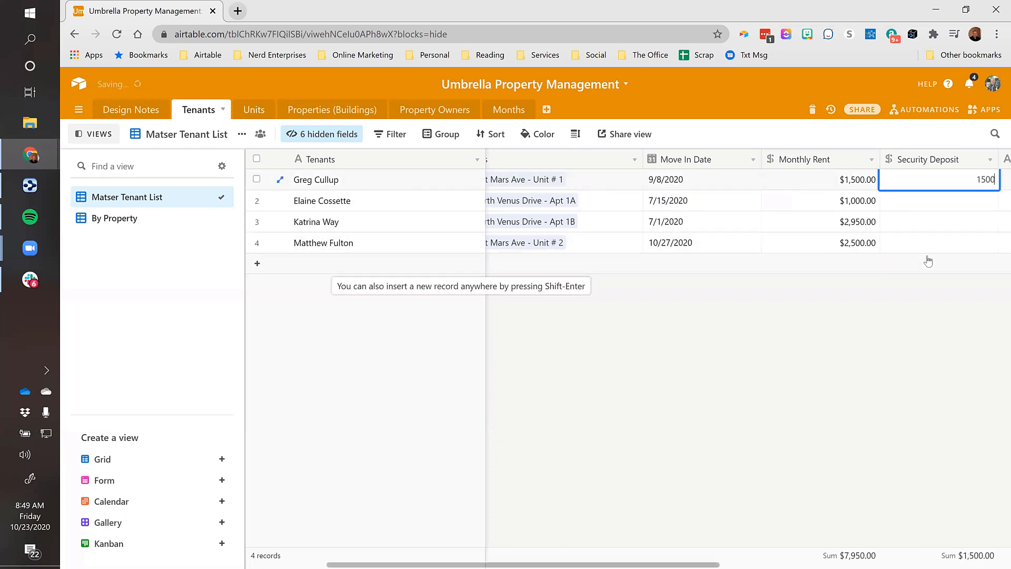
{"action": "key", "text": "Return"}
{"action": "type", "text": "1,0"}
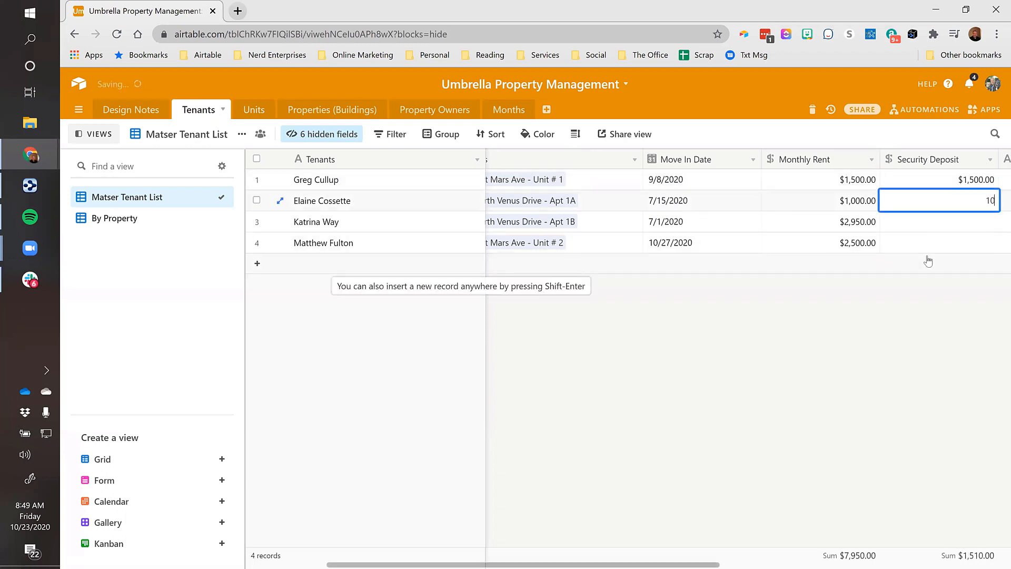
{"action": "type", "text": "00"}
{"action": "key", "text": "Return"}
{"action": "type", "text": "2950"}
{"action": "key", "text": "Return"}
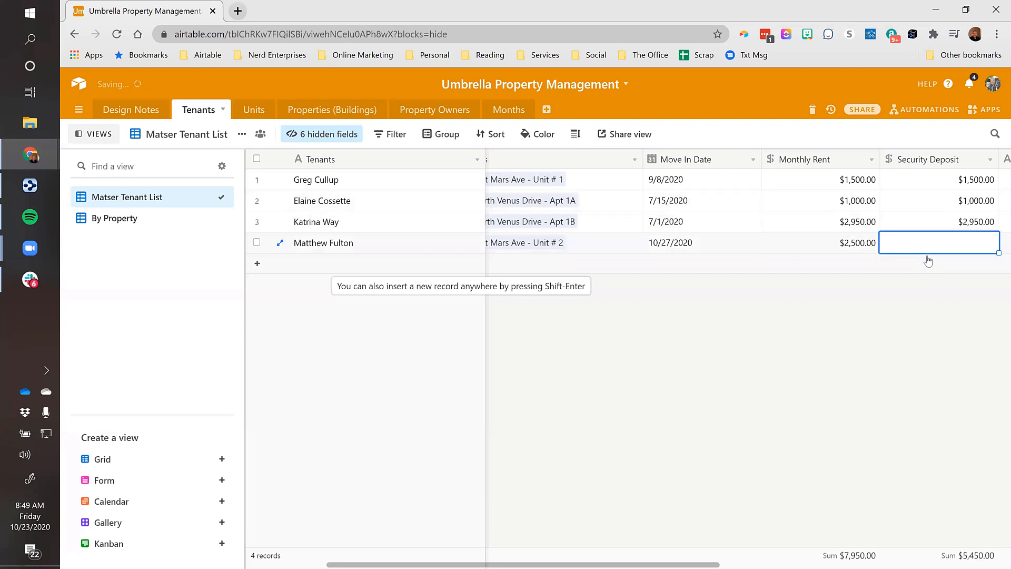
{"action": "type", "text": "2,500"}
{"action": "key", "text": "Tab"}
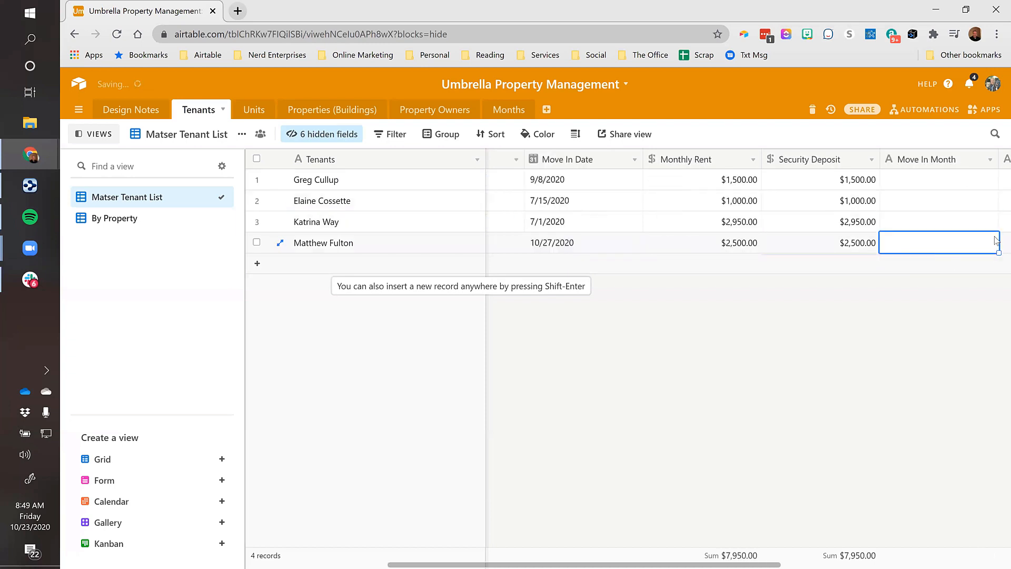
Move around the first tenant's row, ending on the Move In Month field
{"action": "left_click", "coordinate": [911, 182]}
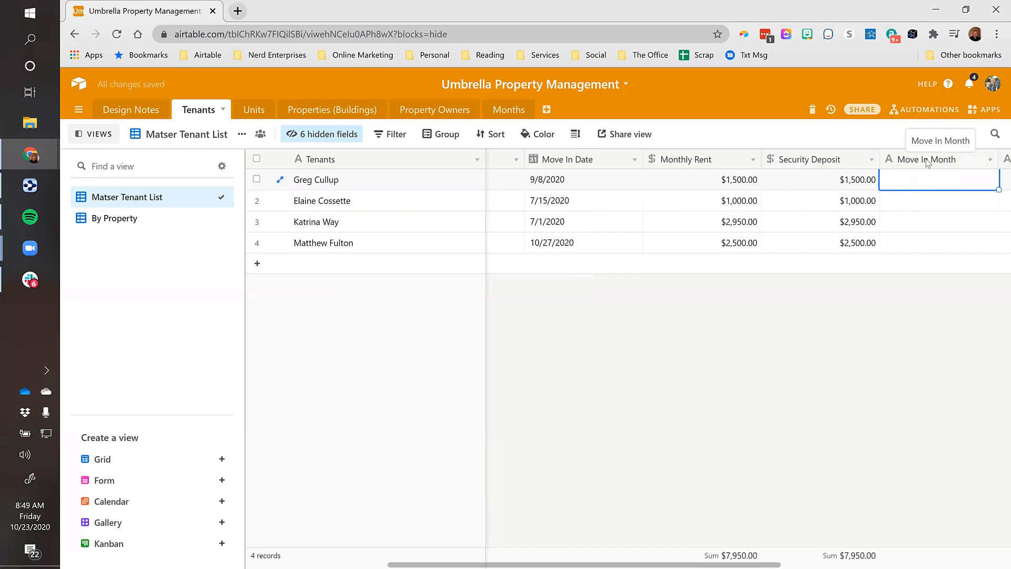
{"action": "key", "text": "Tab"}
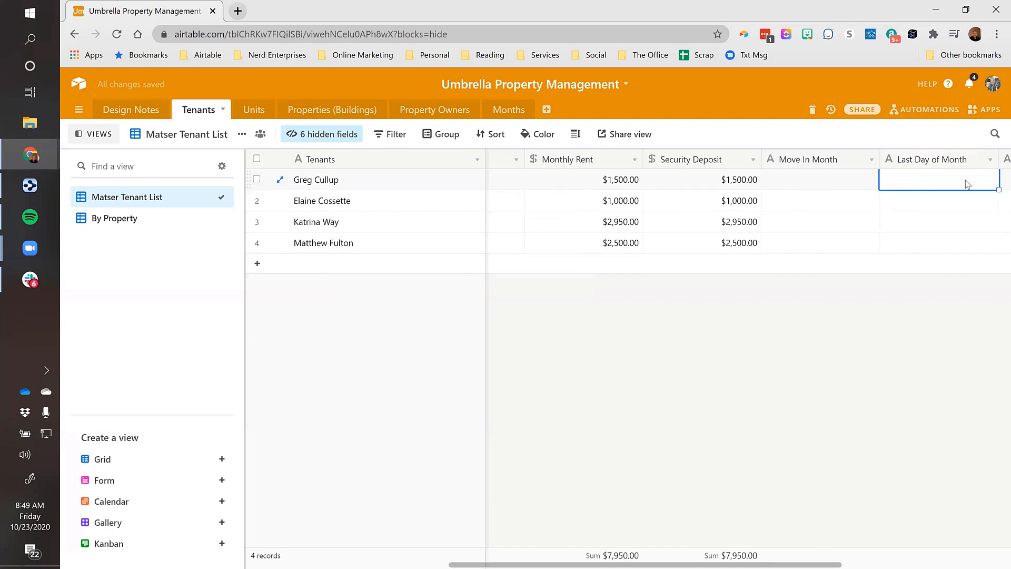
{"action": "key", "text": "shift+Tab"}
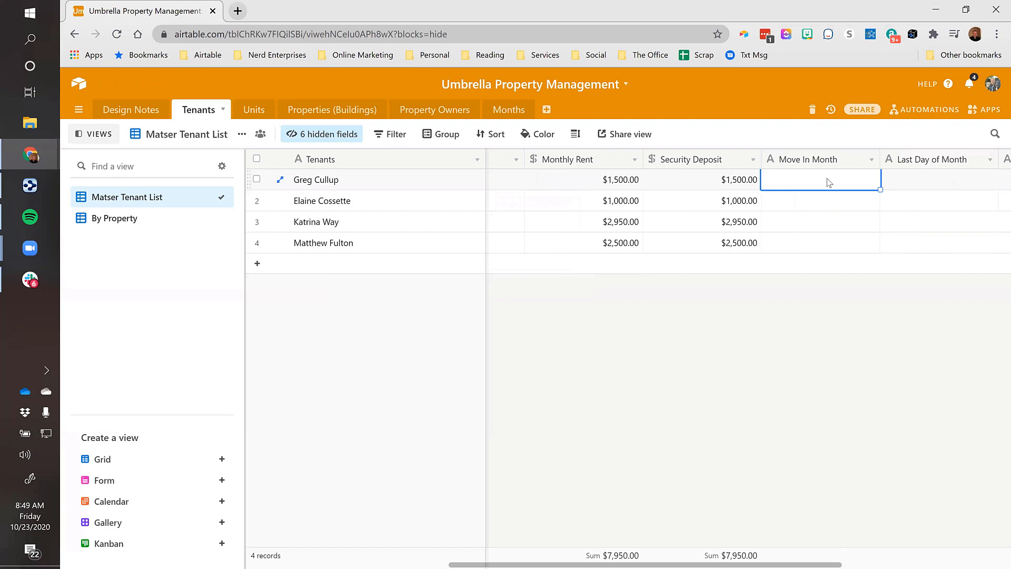
{"action": "key", "text": "Down"}
{"action": "key", "text": "Left"}
{"action": "key", "text": "Left"}
{"action": "key", "text": "Left"}
{"action": "key", "text": "Left"}
{"action": "key", "text": "Up"}
{"action": "key", "text": "Right"}
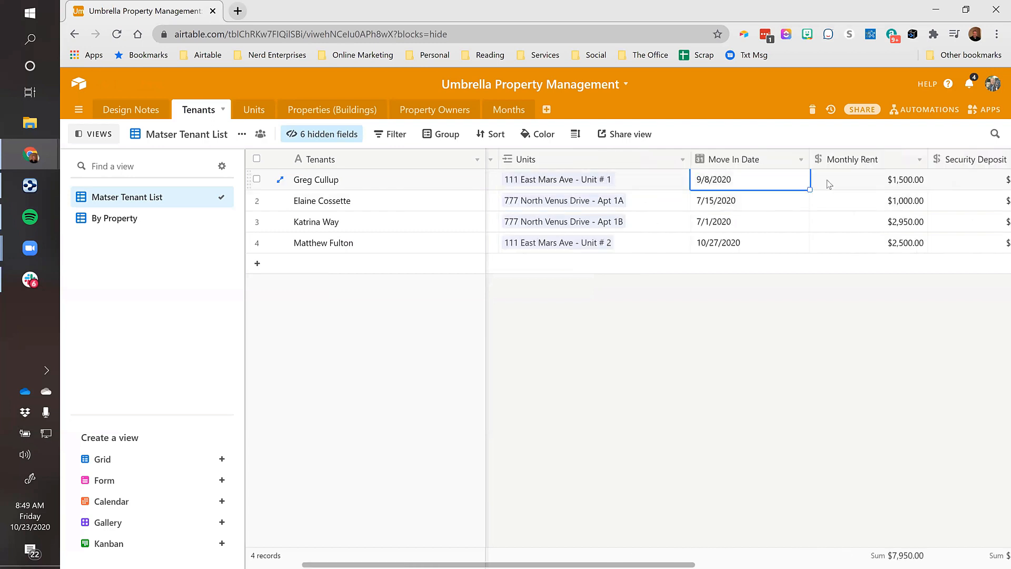
{"action": "key", "text": "Right"}
{"action": "key", "text": "Right"}
{"action": "key", "text": "Right"}
{"action": "key", "text": "Right"}
{"action": "key", "text": "Left"}
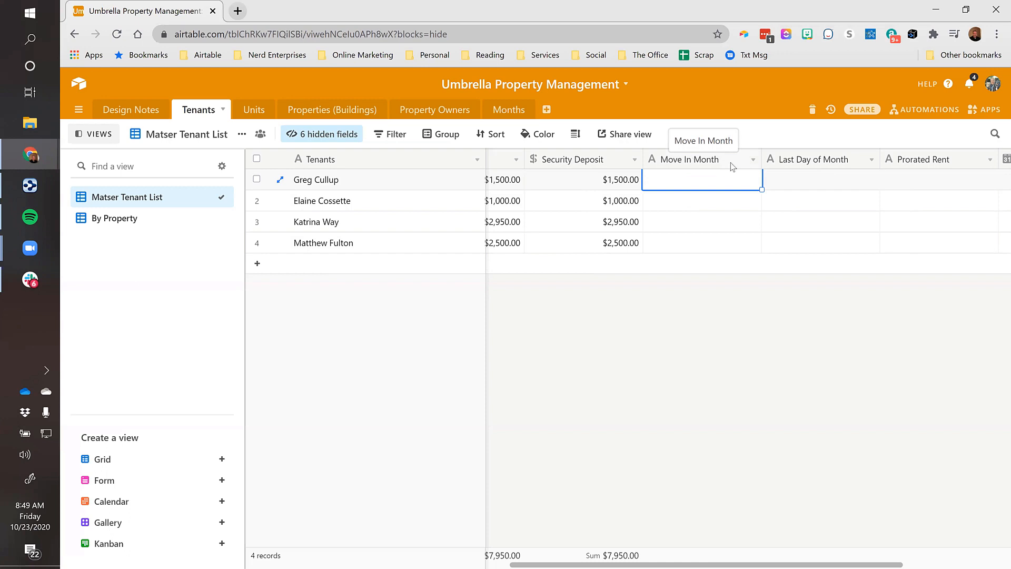
Try switching Move In Month to a Lookup field, then back out to the field types
{"action": "left_click", "coordinate": [753, 161]}
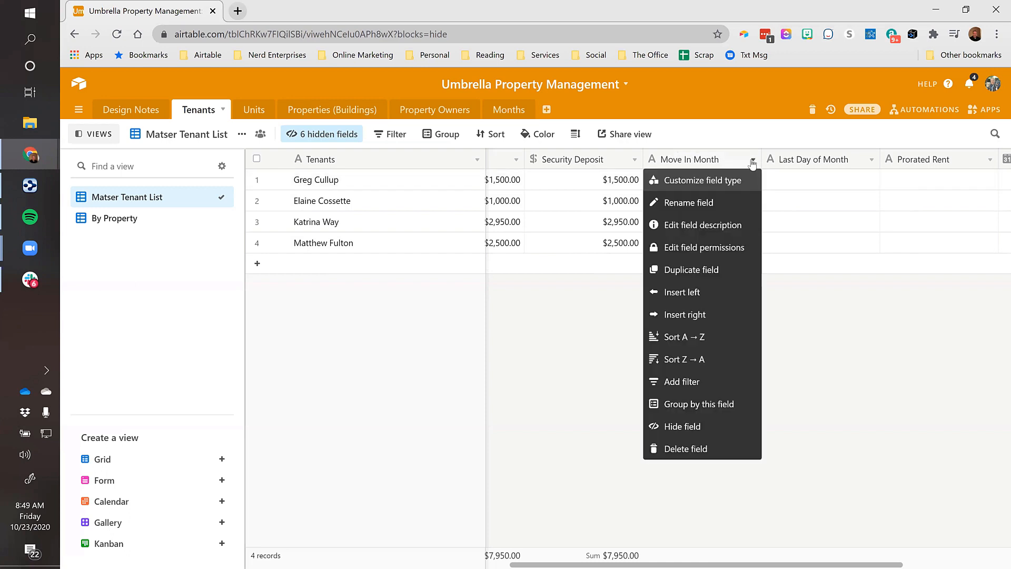
{"action": "left_click", "coordinate": [730, 185]}
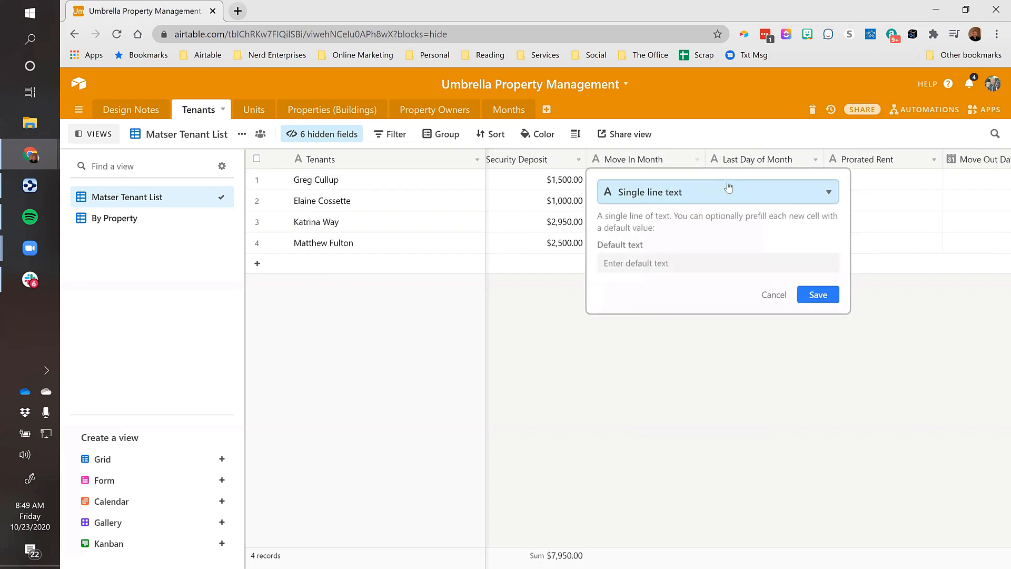
{"action": "left_click", "coordinate": [690, 196]}
{"action": "type", "text": "look"}
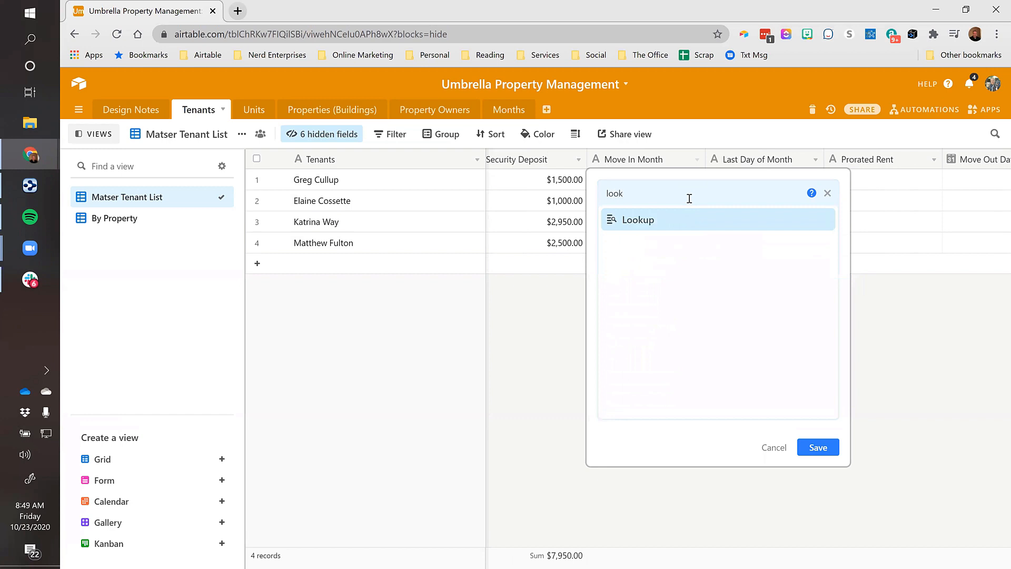
{"action": "left_click", "coordinate": [636, 222]}
{"action": "left_click", "coordinate": [619, 287]}
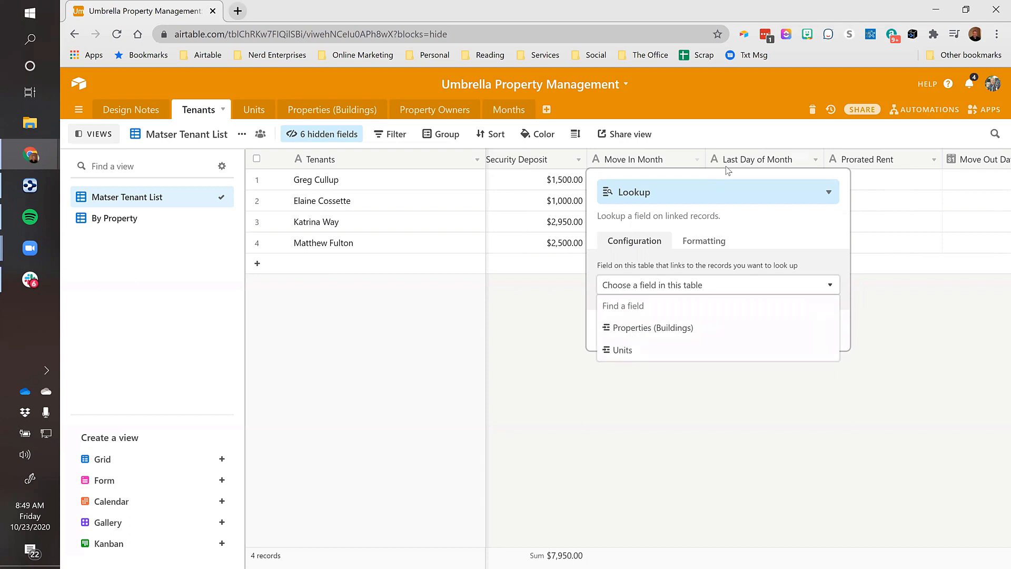
{"action": "left_click", "coordinate": [827, 192]}
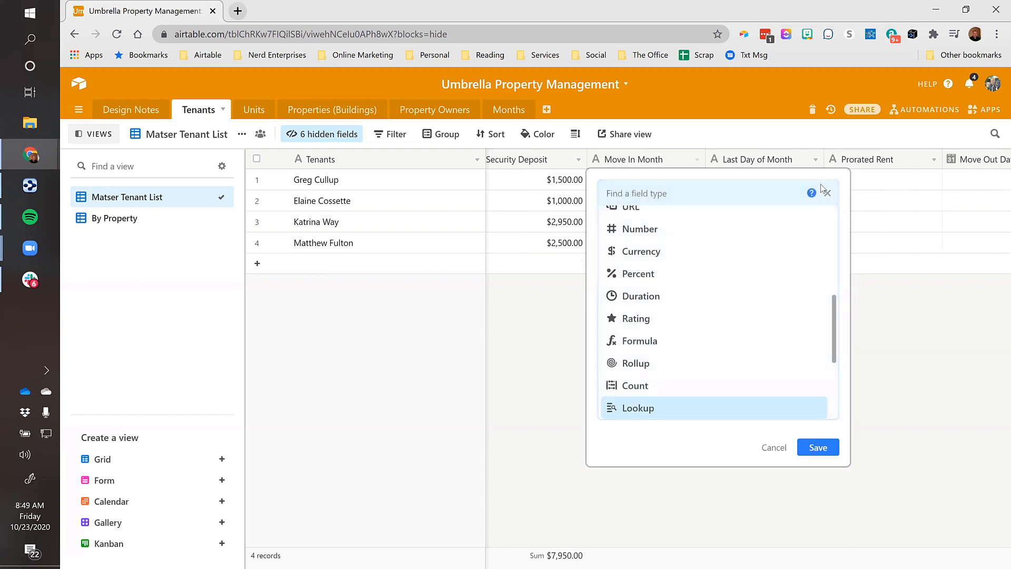
Make Move In Month a single-record link to the Months table, skipping extra lookup fields
{"action": "type", "text": "li"}
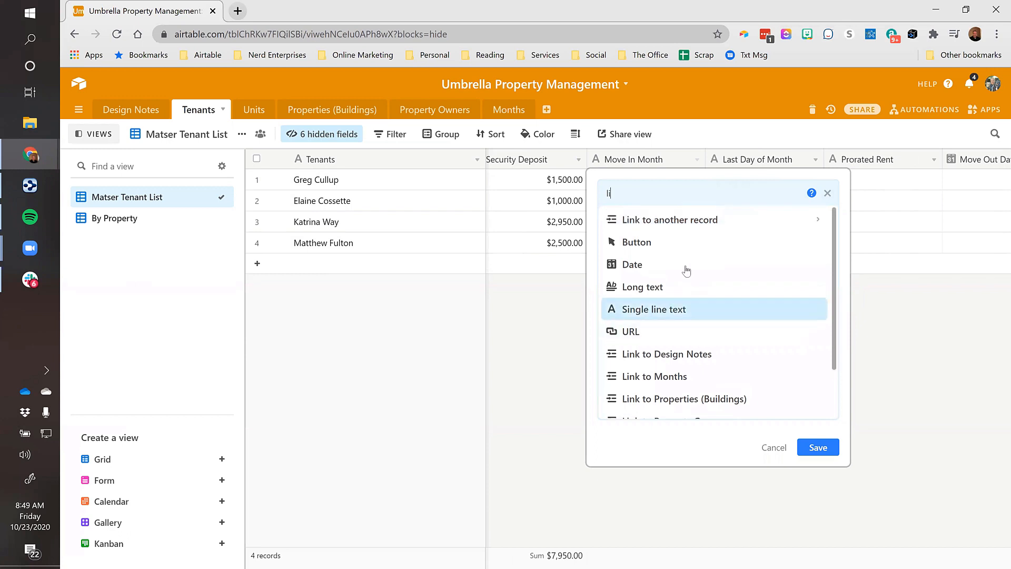
{"action": "scroll", "coordinate": [700, 274], "scroll_direction": "up", "scroll_amount": 1}
{"action": "left_click", "coordinate": [668, 218]}
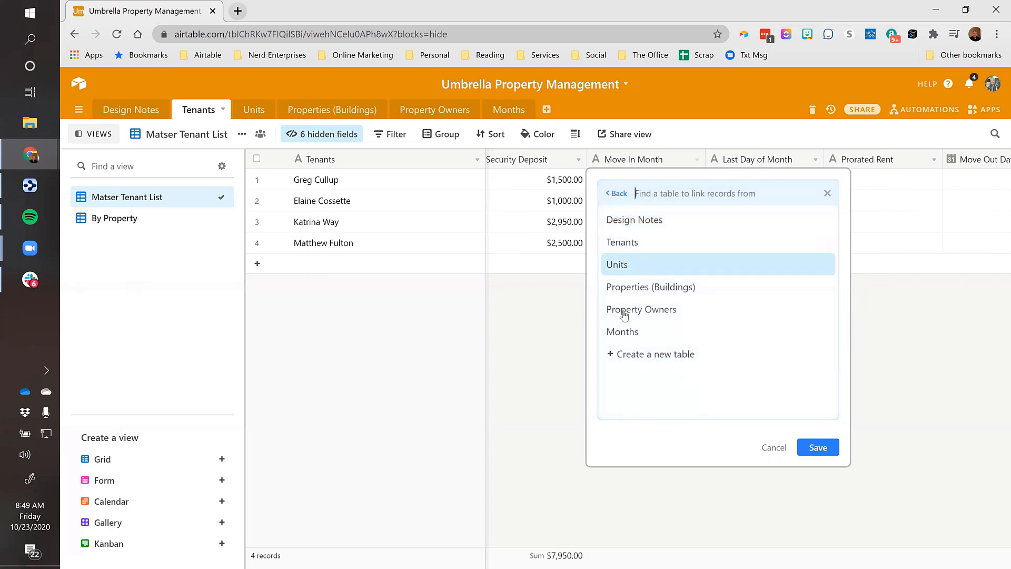
{"action": "left_click", "coordinate": [623, 332]}
{"action": "left_click", "coordinate": [602, 239]}
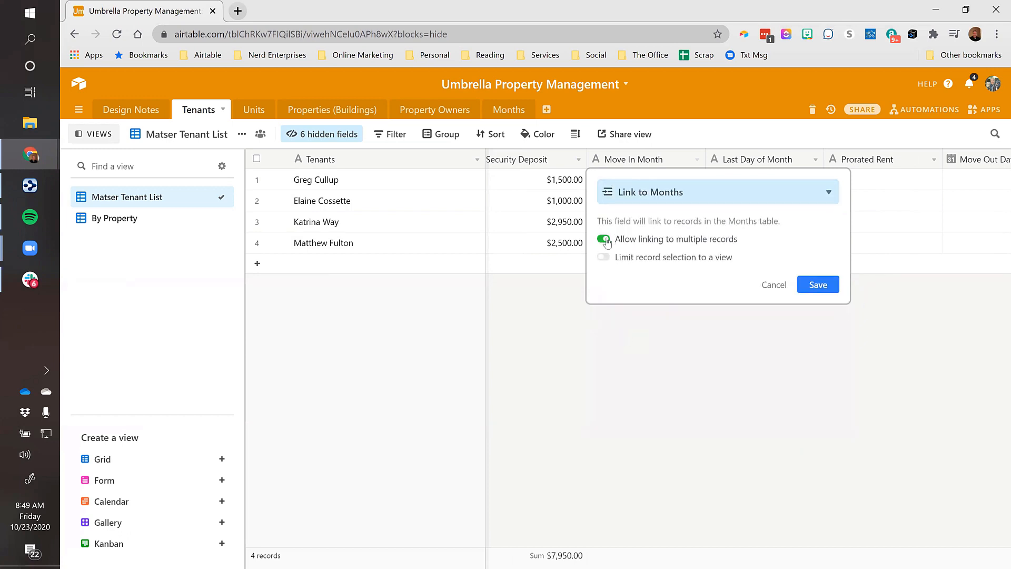
{"action": "left_click", "coordinate": [818, 285]}
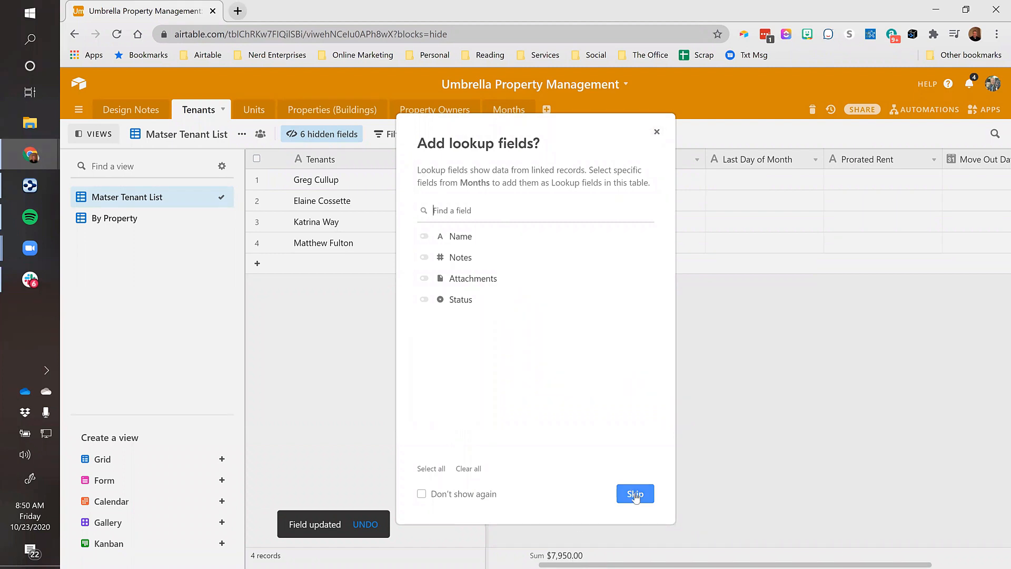
{"action": "left_click", "coordinate": [635, 495]}
{"action": "left_click", "coordinate": [625, 185]}
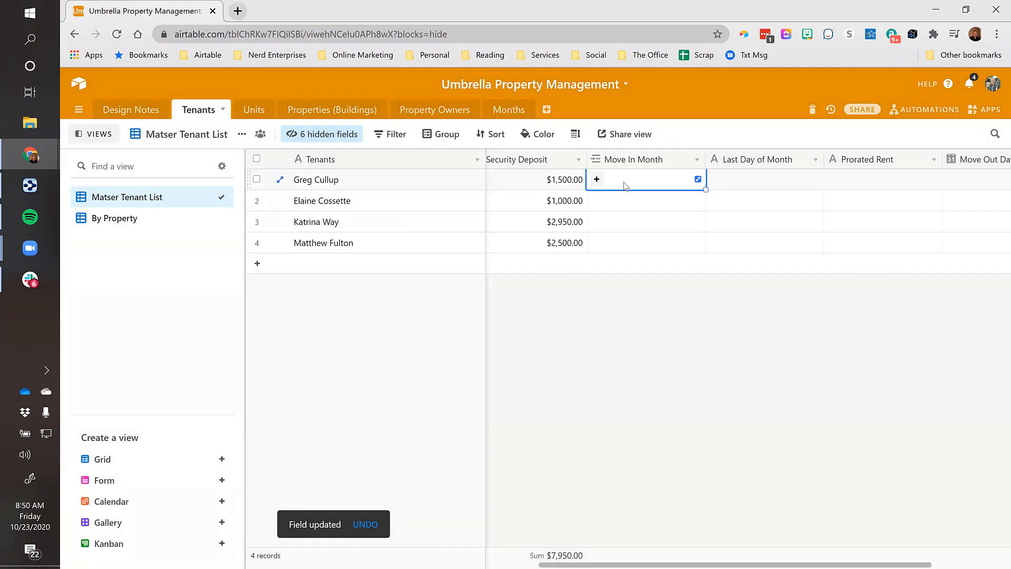
Link the first two tenants' Move In Month to Sept and July
{"action": "key", "text": "Left"}
{"action": "key", "text": "Left"}
{"action": "key", "text": "Left"}
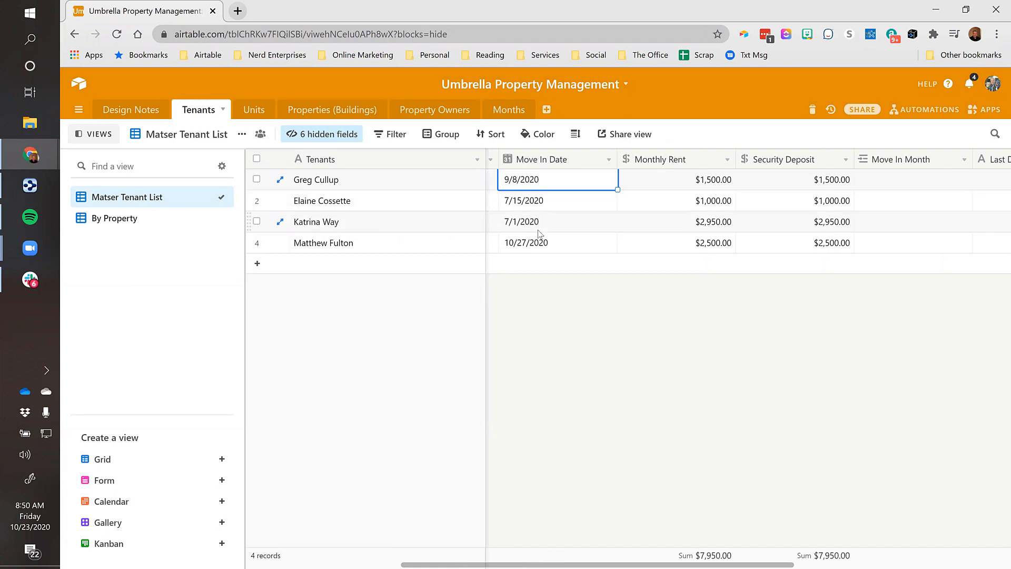
{"action": "key", "text": "Right"}
{"action": "key", "text": "Right"}
{"action": "key", "text": "Right"}
{"action": "key", "text": "Right"}
{"action": "left_click", "coordinate": [834, 191]}
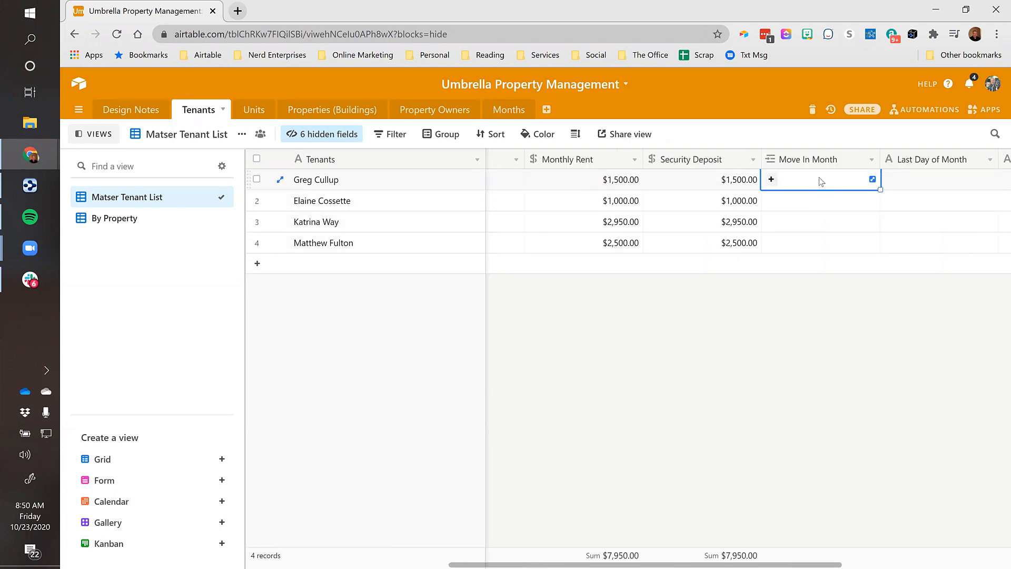
{"action": "type", "text": "sep"}
{"action": "key", "text": "Return"}
{"action": "key", "text": "Down"}
{"action": "type", "text": "jul"}
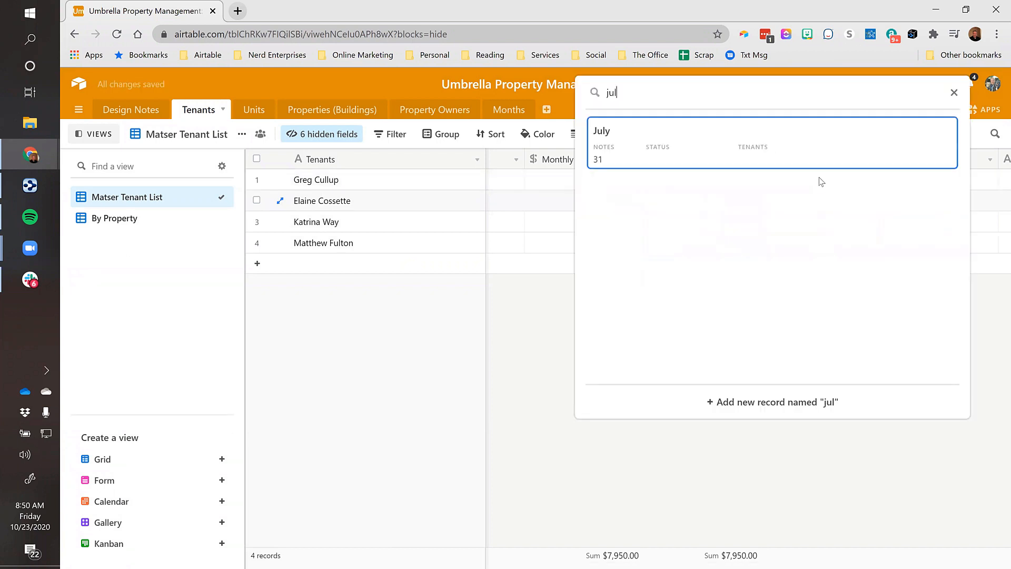
{"action": "key", "text": "Return"}
Link the third and fourth tenants' Move In Month to July and Oct
{"action": "key", "text": "Down"}
{"action": "type", "text": "jul"}
{"action": "key", "text": "Return"}
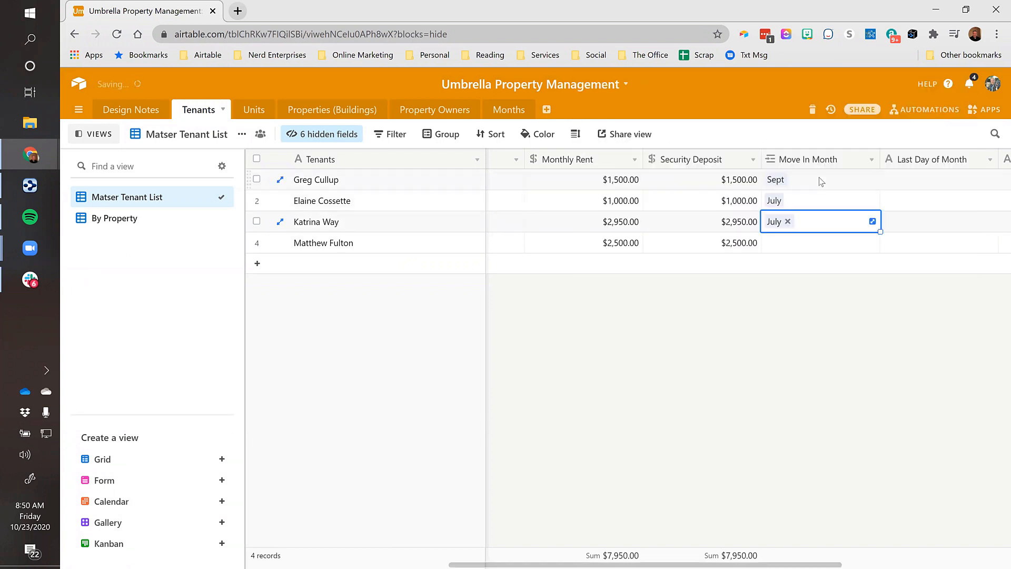
{"action": "key", "text": "Down"}
{"action": "type", "text": "oct"}
{"action": "key", "text": "Return"}
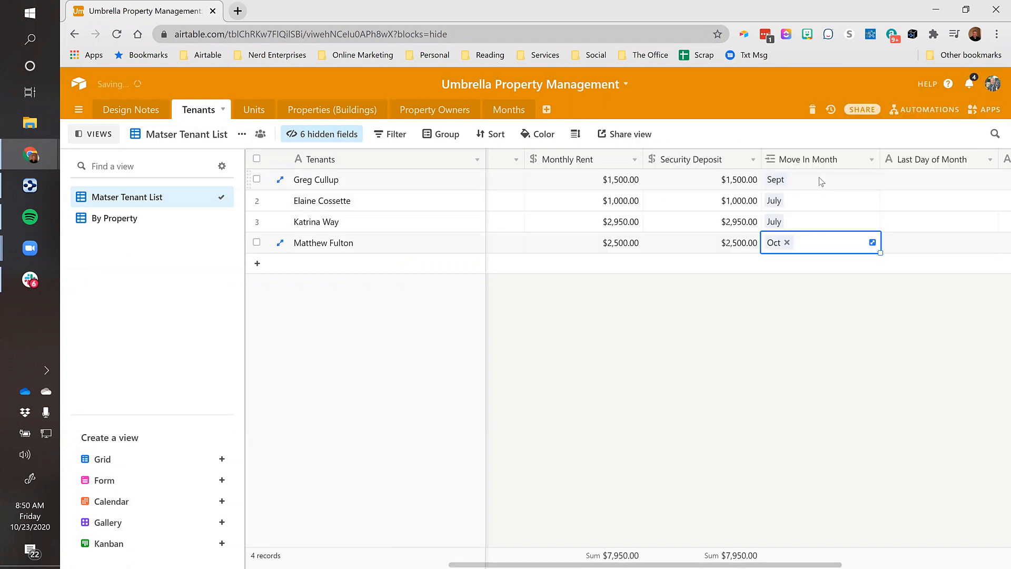
{"action": "key", "text": "Right"}
{"action": "key", "text": "Up"}
{"action": "key", "text": "Up"}
{"action": "key", "text": "Up"}
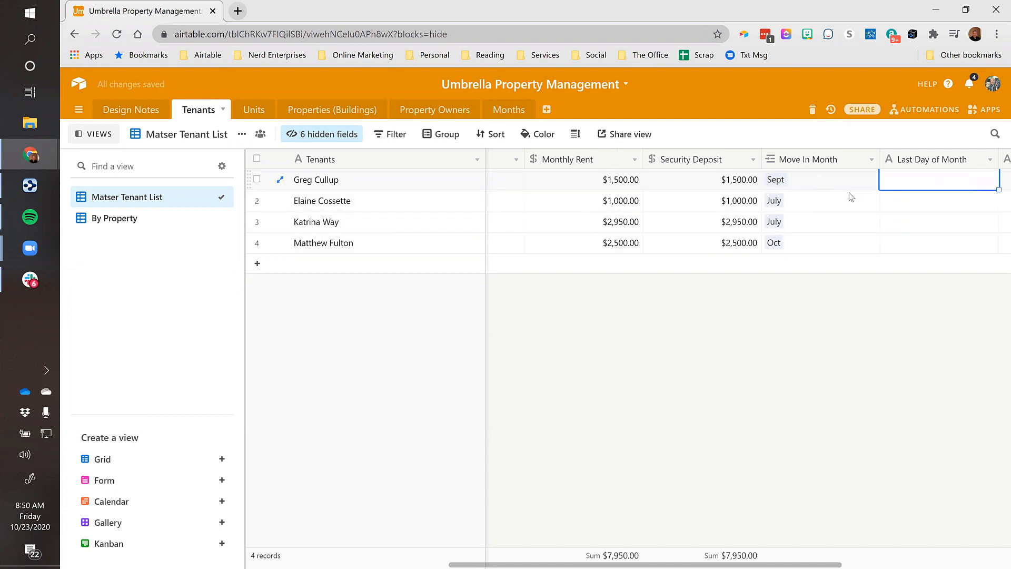
{"action": "key", "text": "Right"}
Change the Last Day of Month field's type to Lookup
{"action": "key", "text": "Left"}
{"action": "left_click", "coordinate": [871, 160]}
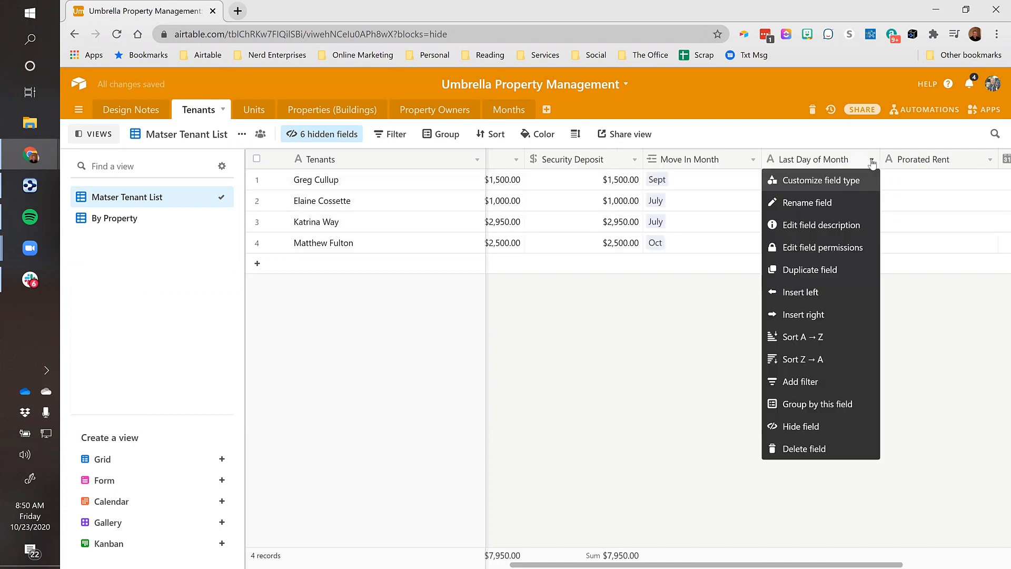
{"action": "left_click", "coordinate": [838, 180]}
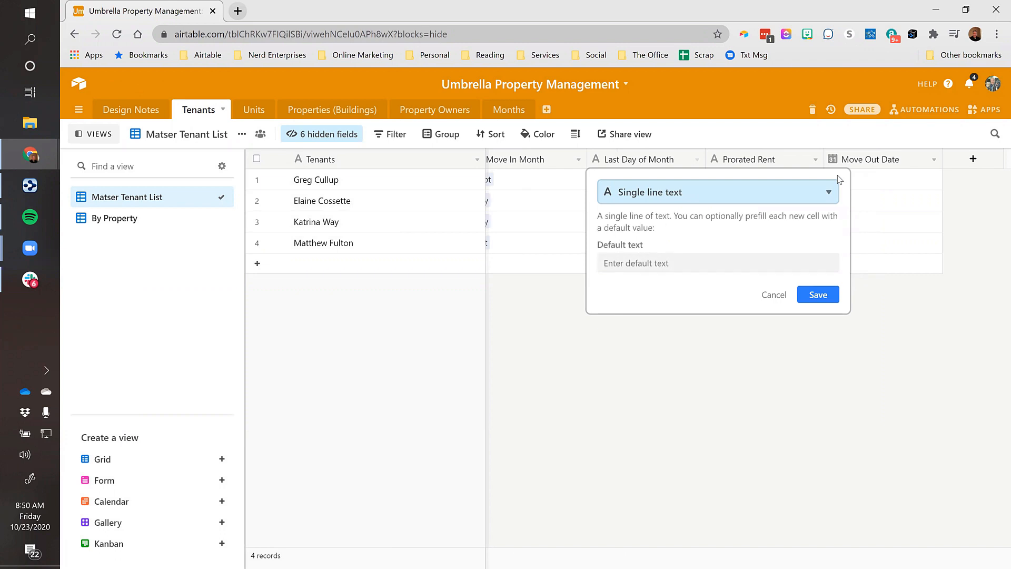
{"action": "left_click", "coordinate": [793, 198]}
{"action": "type", "text": "loo"}
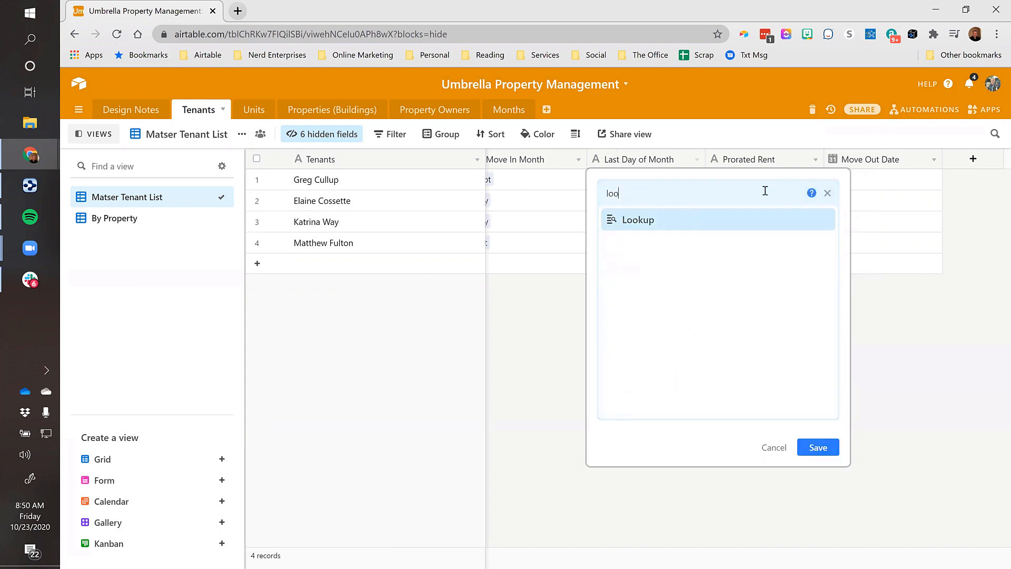
{"action": "left_click", "coordinate": [651, 227]}
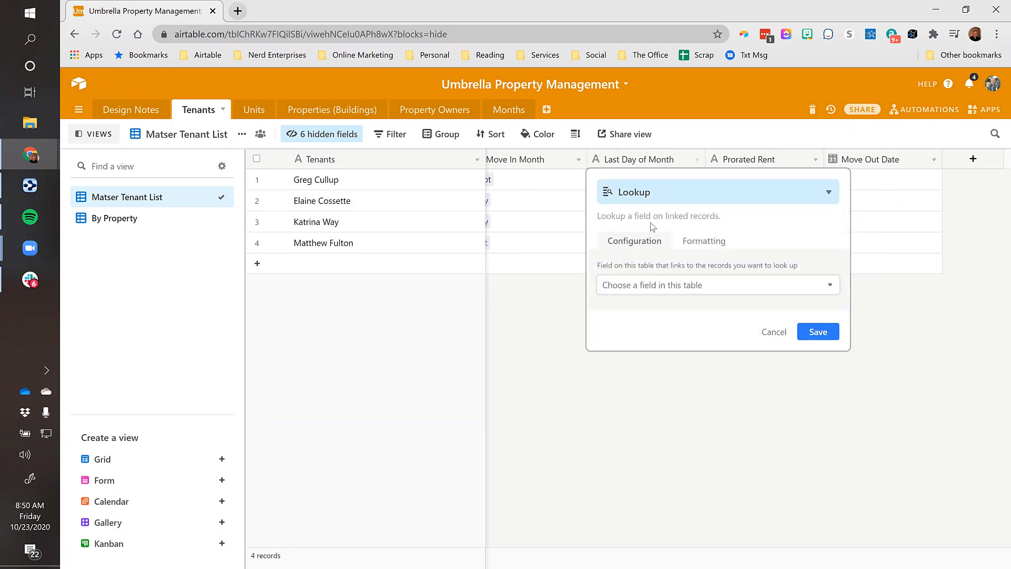
Look up Notes through the Move In Month link and save, showing 30, 31, 31, 31
{"action": "left_click", "coordinate": [641, 287]}
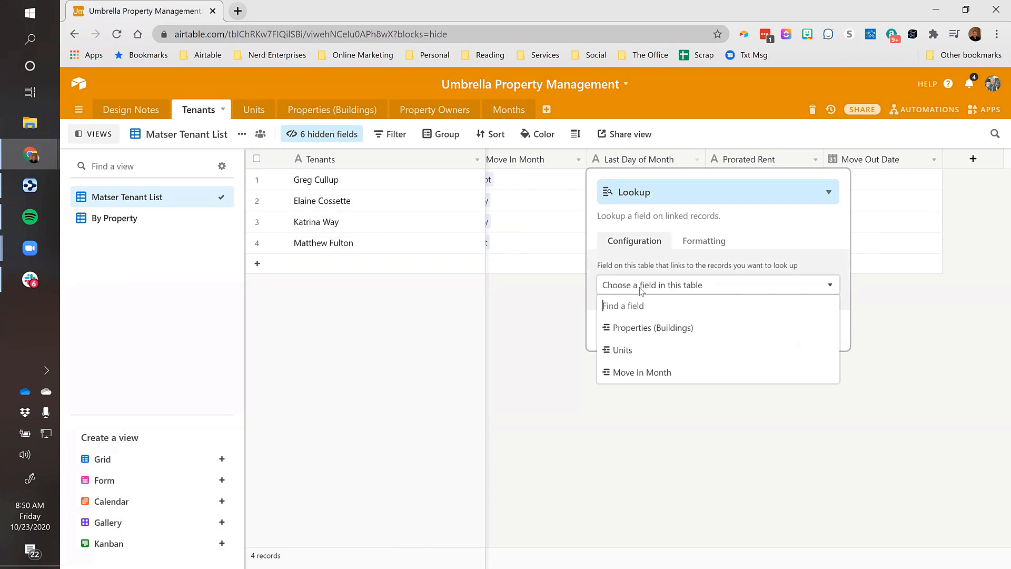
{"action": "left_click", "coordinate": [635, 371]}
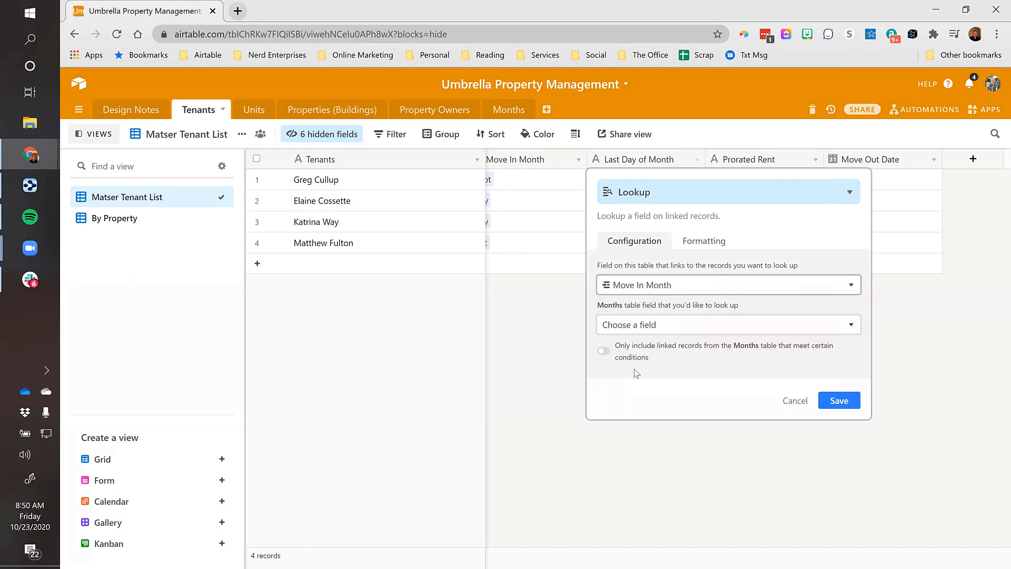
{"action": "left_click", "coordinate": [660, 328]}
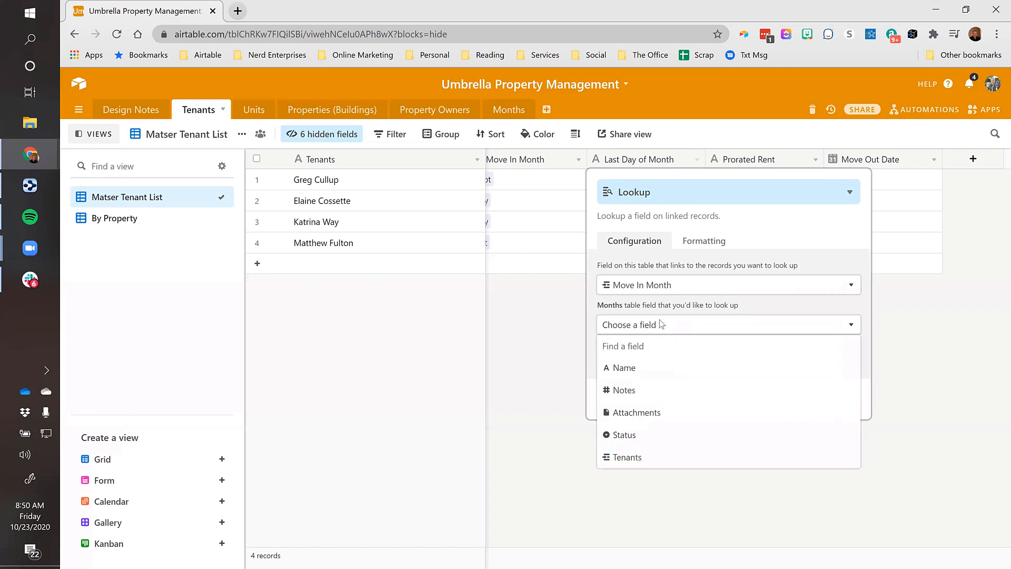
{"action": "left_click", "coordinate": [627, 392]}
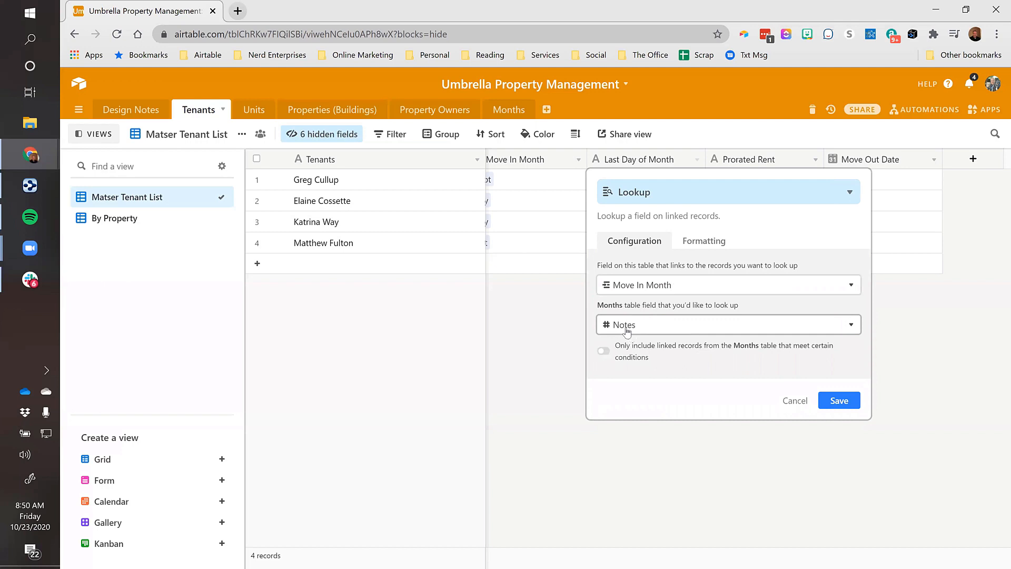
{"action": "left_click", "coordinate": [839, 400]}
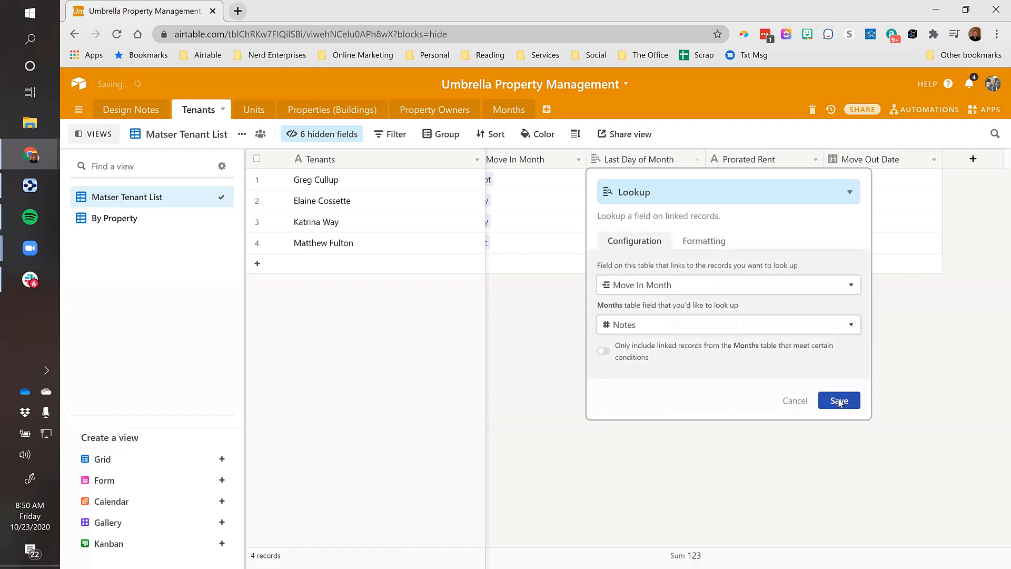
{"action": "scroll", "coordinate": [578, 197], "scroll_direction": "left", "scroll_amount": 3}
{"action": "left_click", "coordinate": [580, 184]}
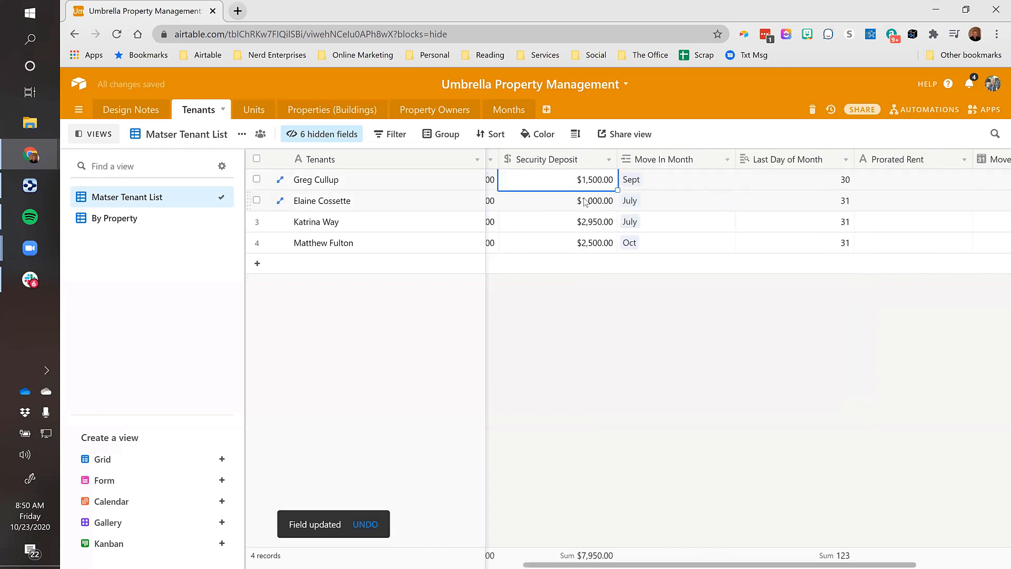
{"action": "left_click", "coordinate": [785, 182]}
{"action": "key", "text": "Tab"}
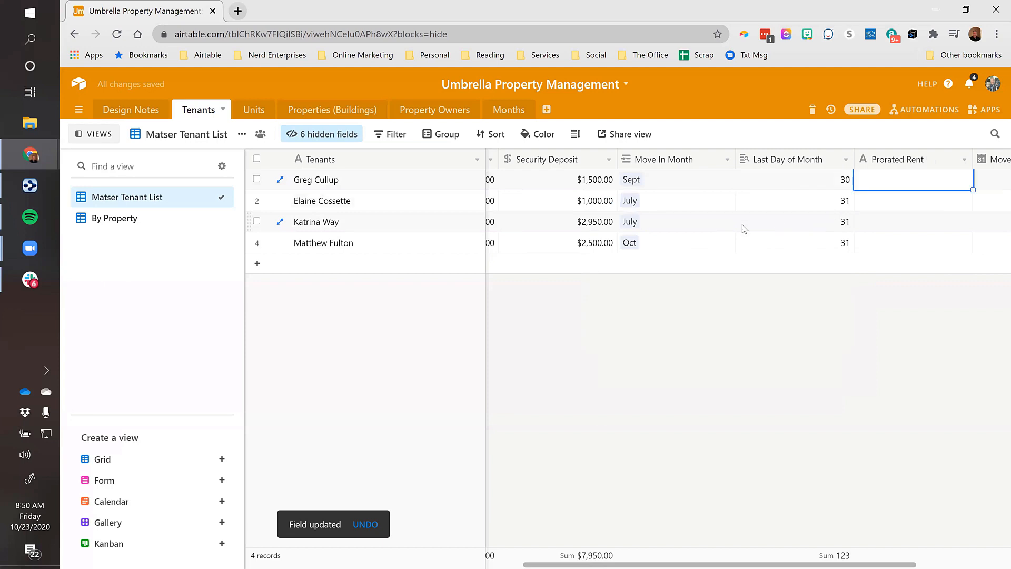
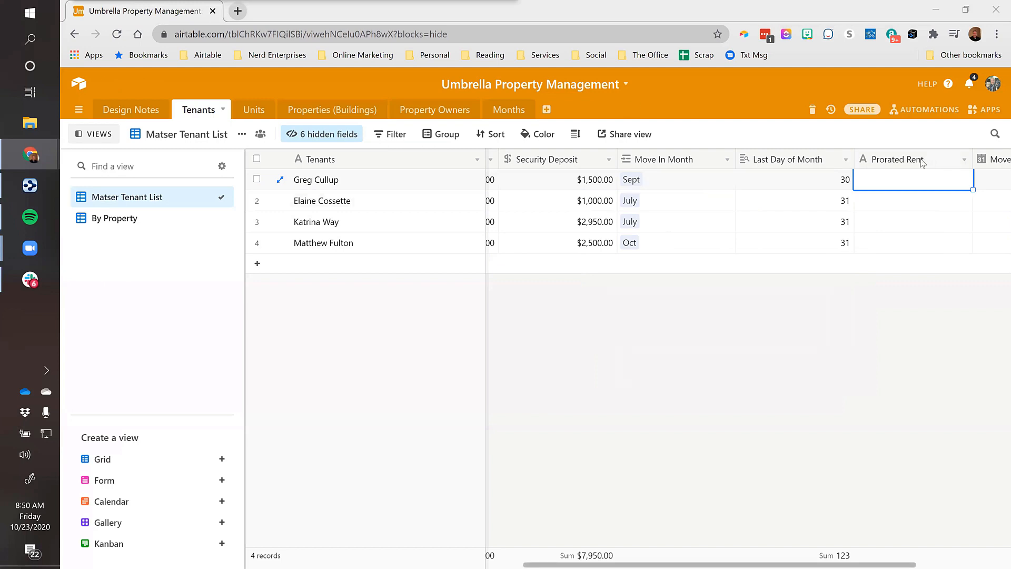
Rename the Prorated Rent field to 'Days of Prorated Rent'
{"action": "key", "text": "Right"}
{"action": "key", "text": "Left"}
{"action": "key", "text": "Left"}
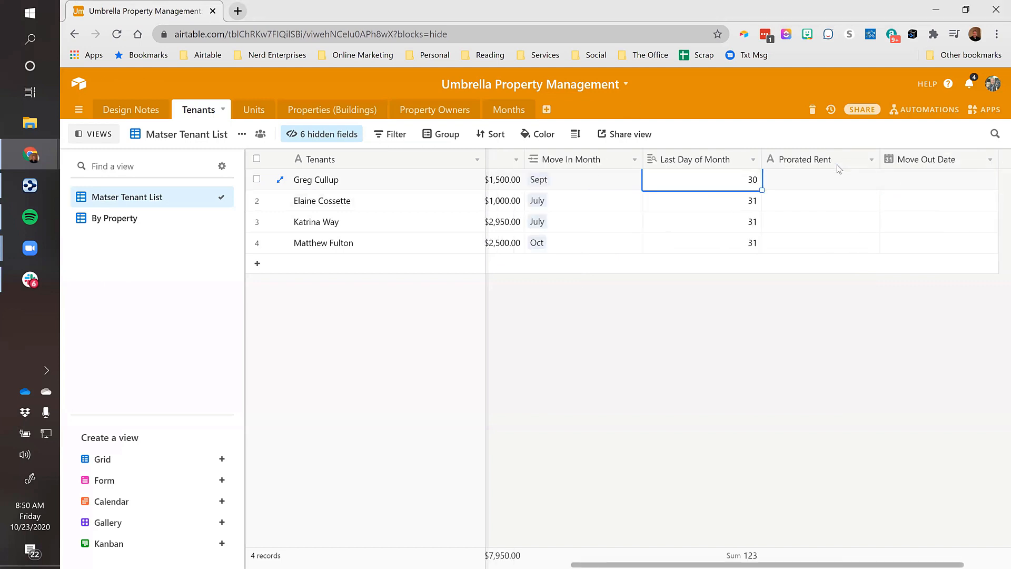
{"action": "double_click", "coordinate": [825, 159]}
{"action": "type", "text": "D"}
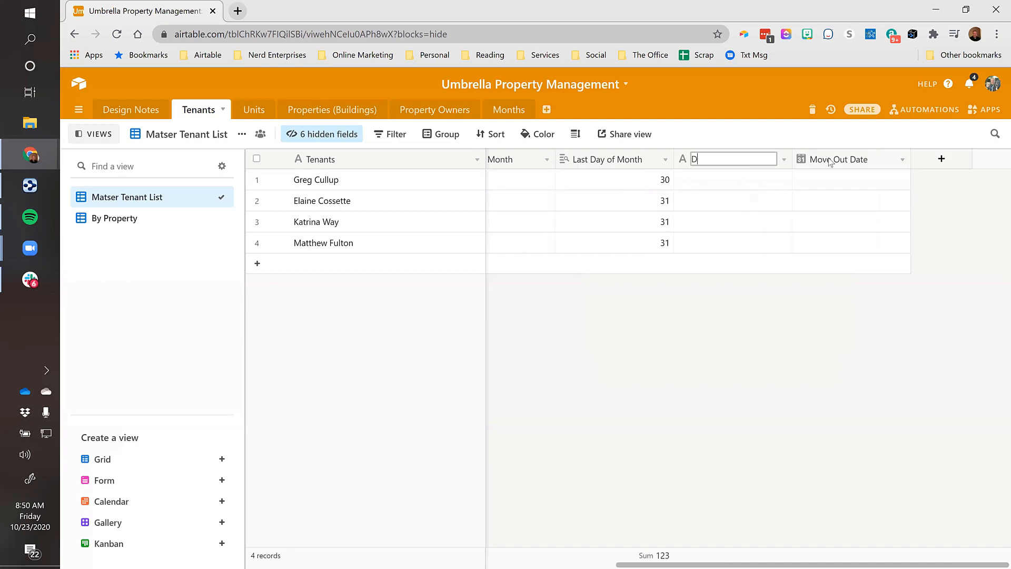
{"action": "type", "text": "ays of Prorated Rent"}
{"action": "key", "text": "Return"}
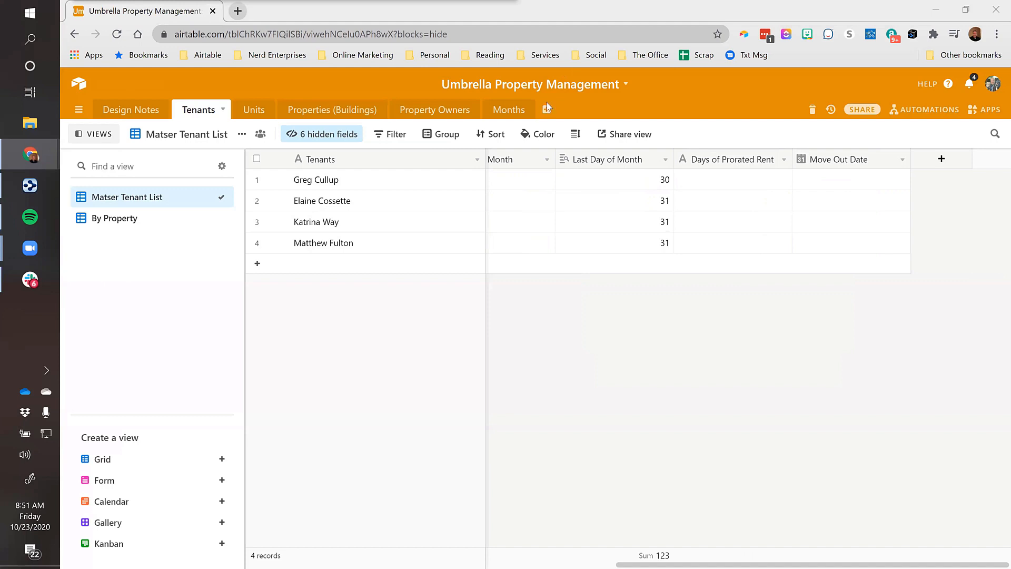
Bring up the field-type settings for Days of Prorated Rent, currently single line text
{"action": "left_click", "coordinate": [785, 180]}
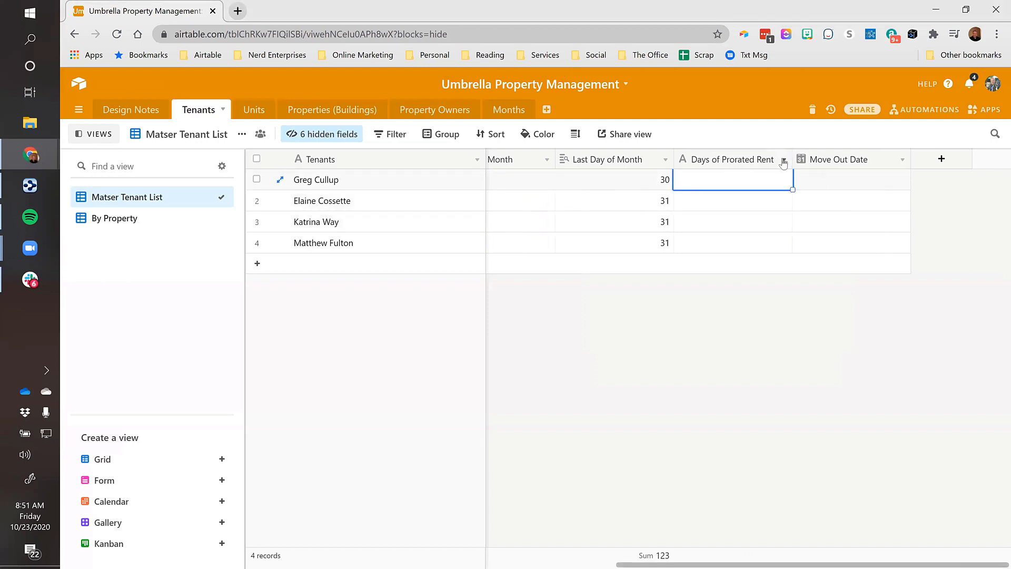
{"action": "left_click", "coordinate": [783, 160]}
{"action": "left_click", "coordinate": [737, 175]}
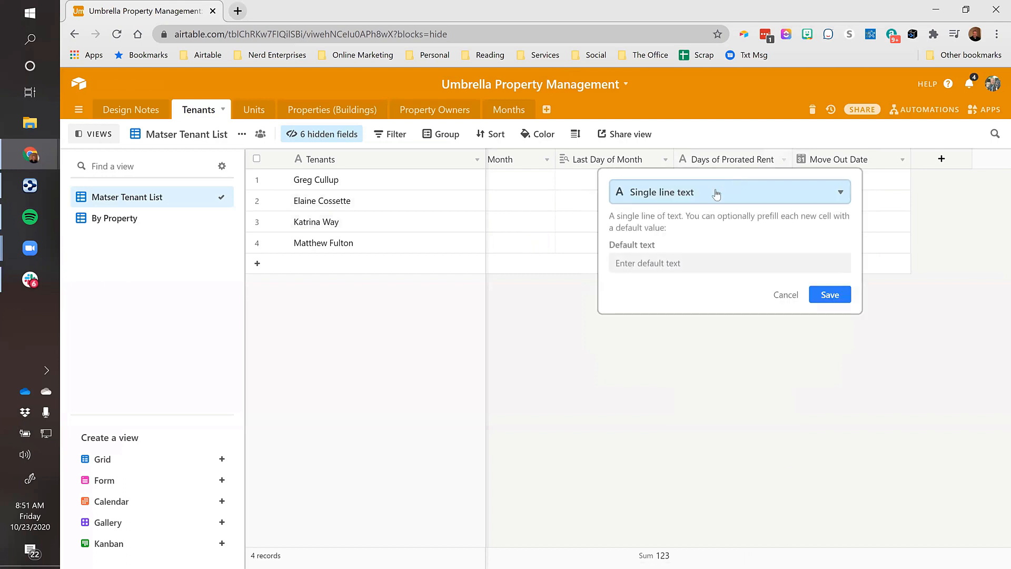
Change the Days of Prorated Rent field type to Formula
{"action": "left_click", "coordinate": [716, 194]}
{"action": "type", "text": "for"}
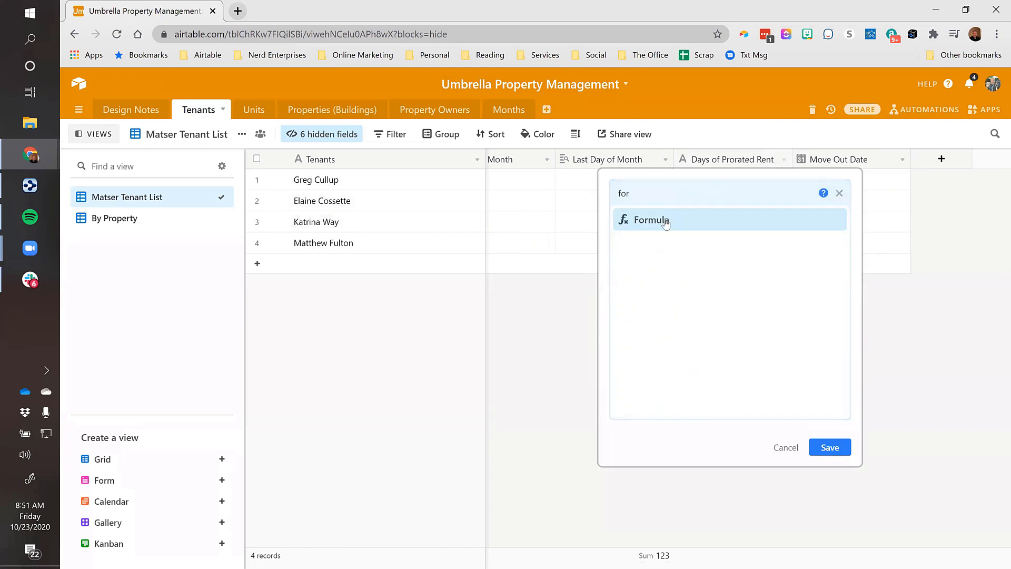
{"action": "left_click", "coordinate": [665, 222]}
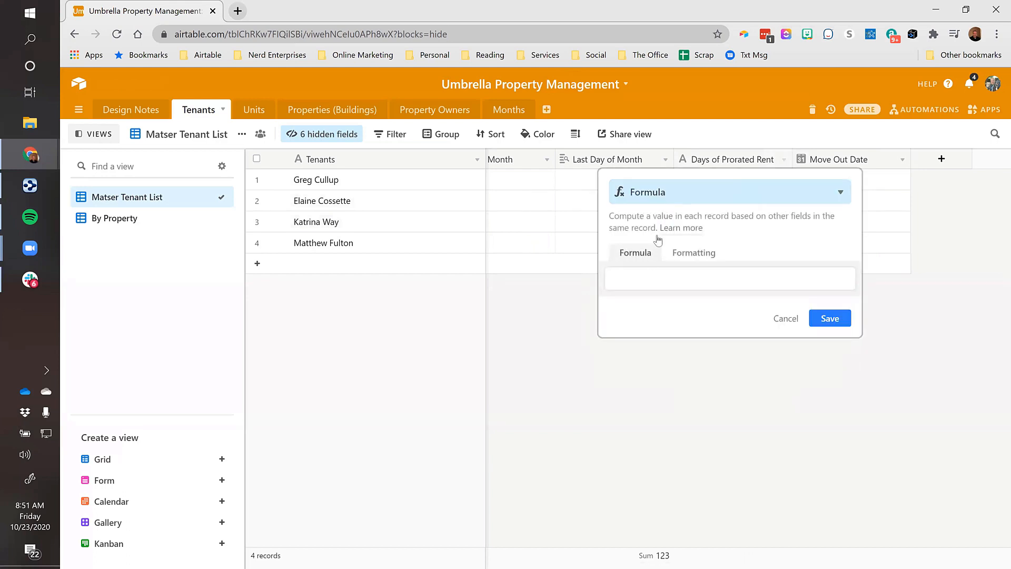
Enter the formula {Last Day of Month}-day({Move In Date}+1 and try to save; Airtable rejects it as invalid
{"action": "left_click", "coordinate": [642, 284]}
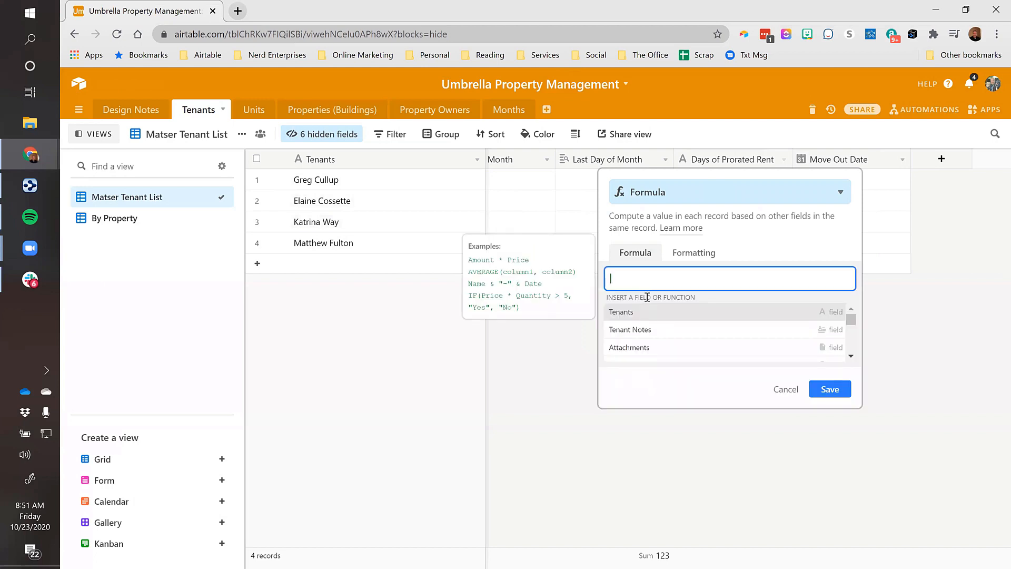
{"action": "type", "text": "las"}
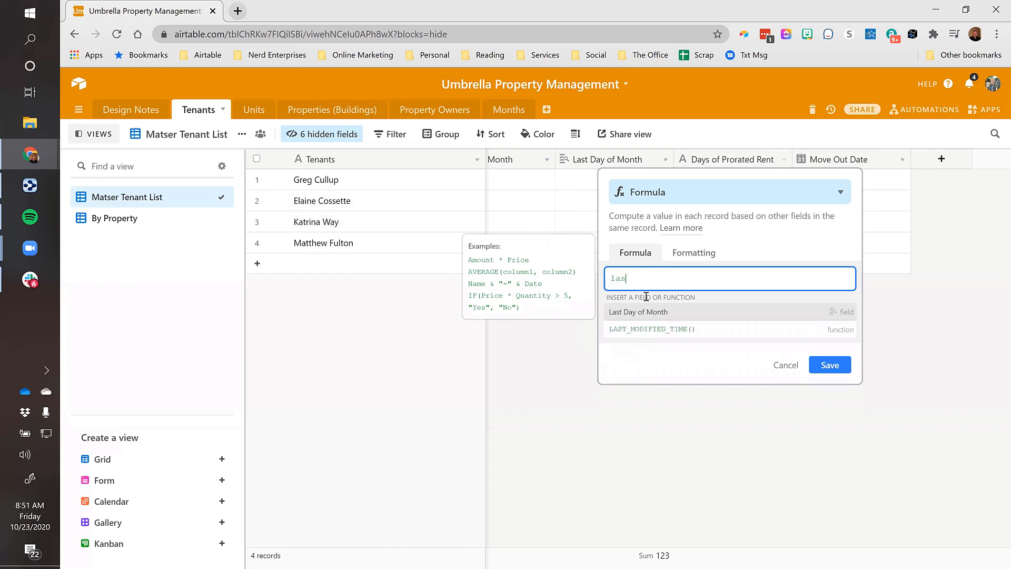
{"action": "left_click", "coordinate": [649, 313]}
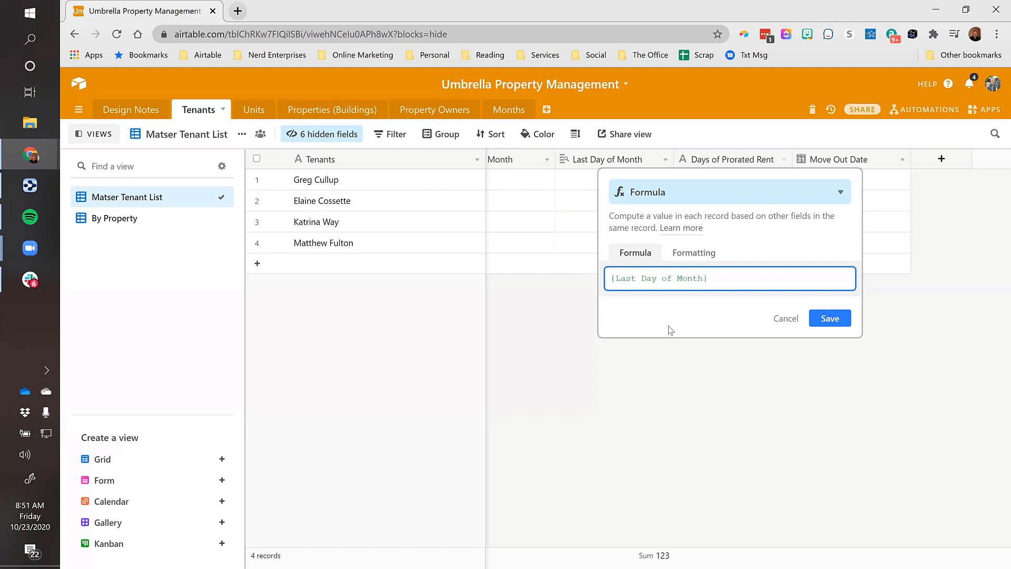
{"action": "type", "text": "-"}
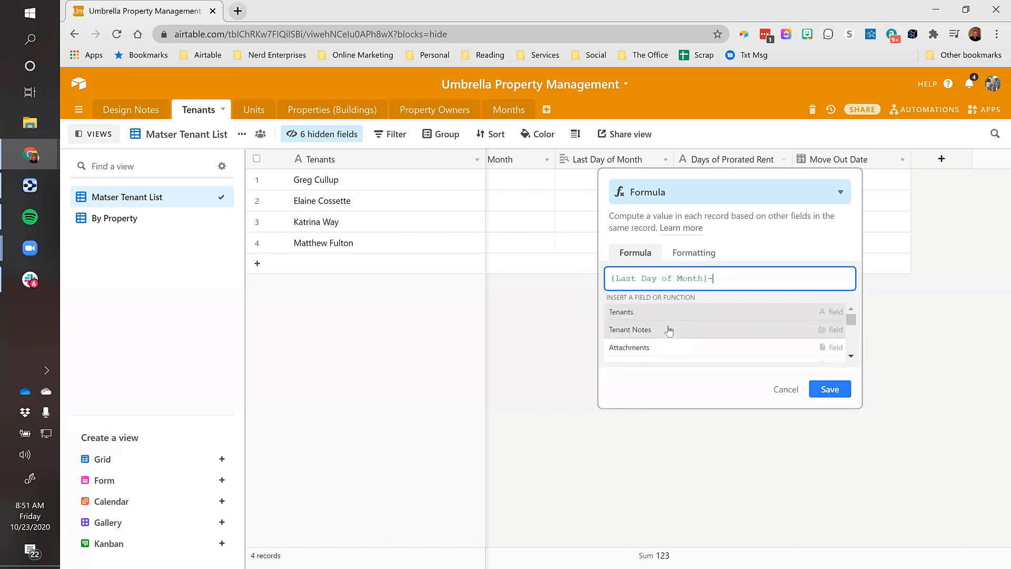
{"action": "type", "text": "day("}
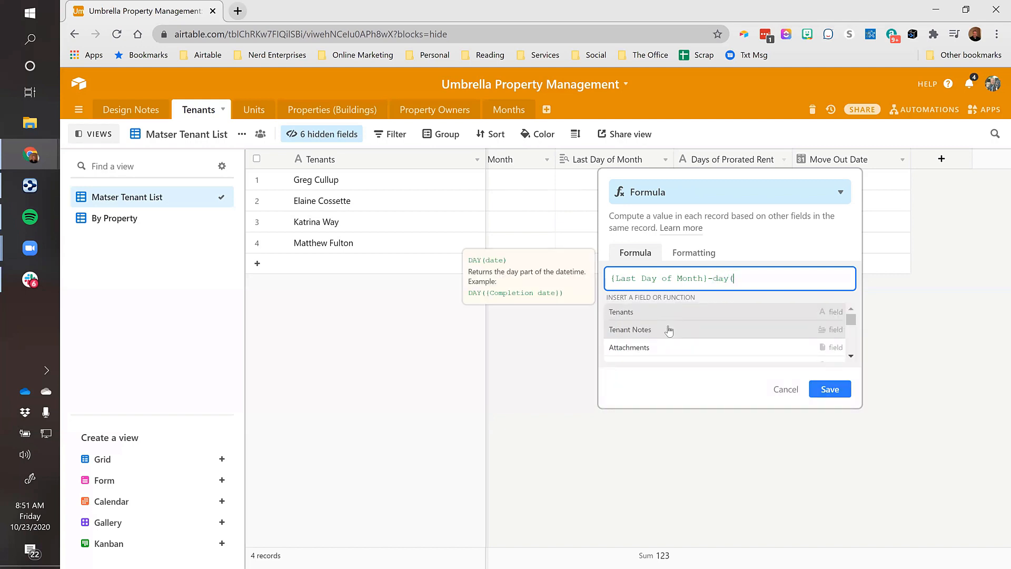
{"action": "type", "text": "move"}
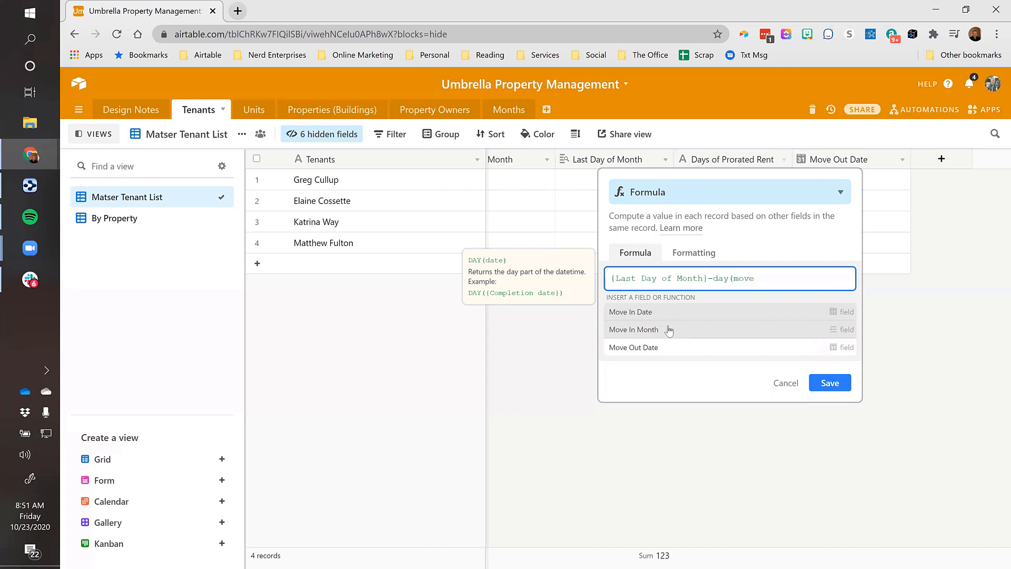
{"action": "left_click", "coordinate": [652, 312]}
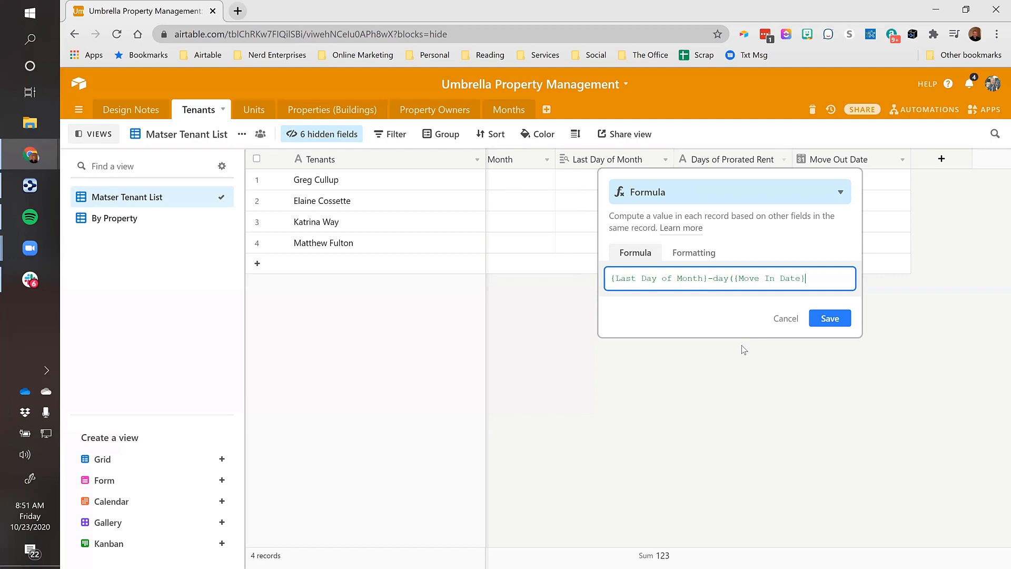
{"action": "type", "text": "+1"}
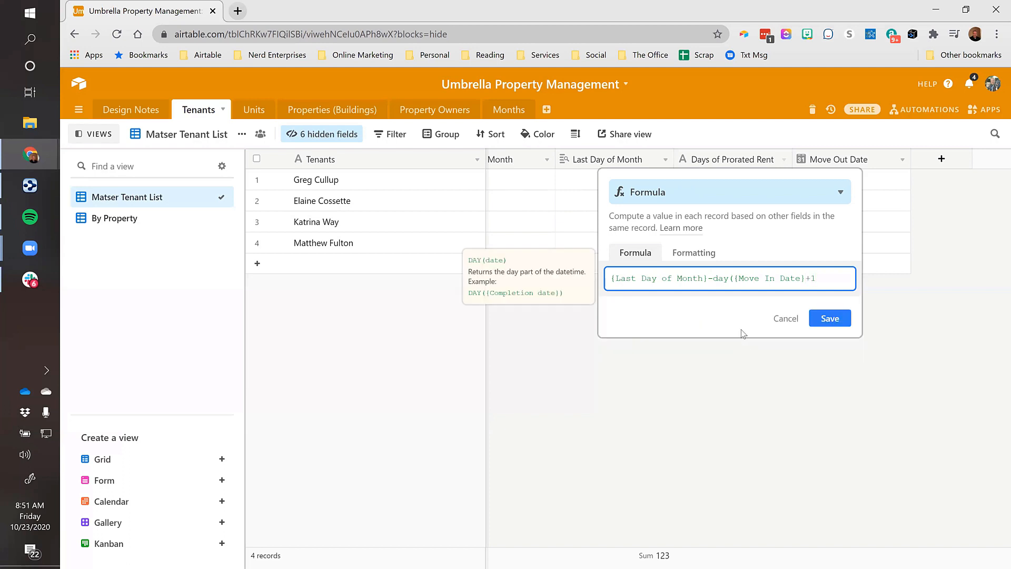
{"action": "left_click", "coordinate": [829, 321]}
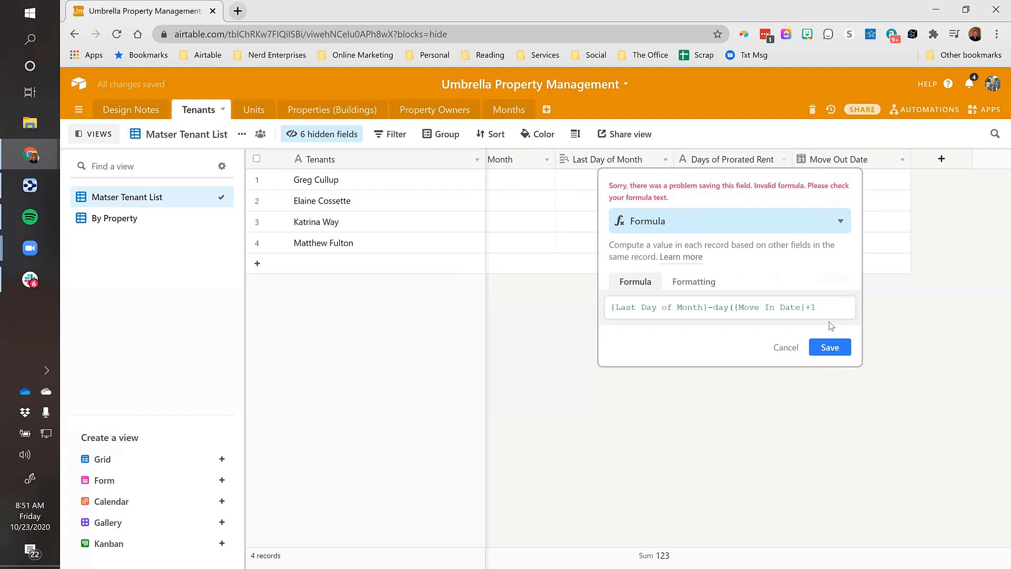
Add a leading = and a closing parenthesis to the formula and retry saving
{"action": "left_click", "coordinate": [778, 306]}
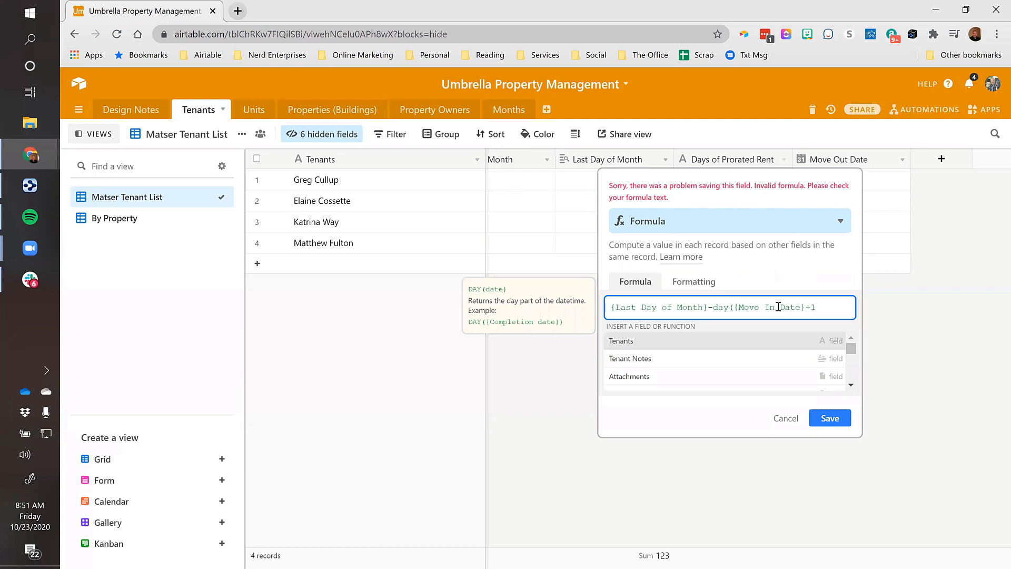
{"action": "key", "text": "Home"}
{"action": "type", "text": "="}
{"action": "left_click", "coordinate": [834, 421]}
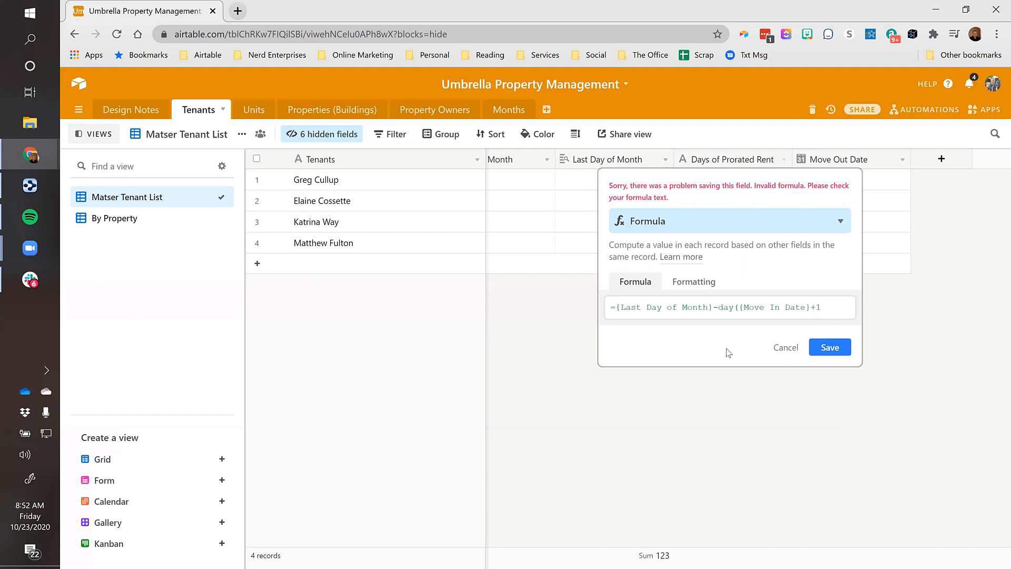
{"action": "left_click", "coordinate": [806, 308]}
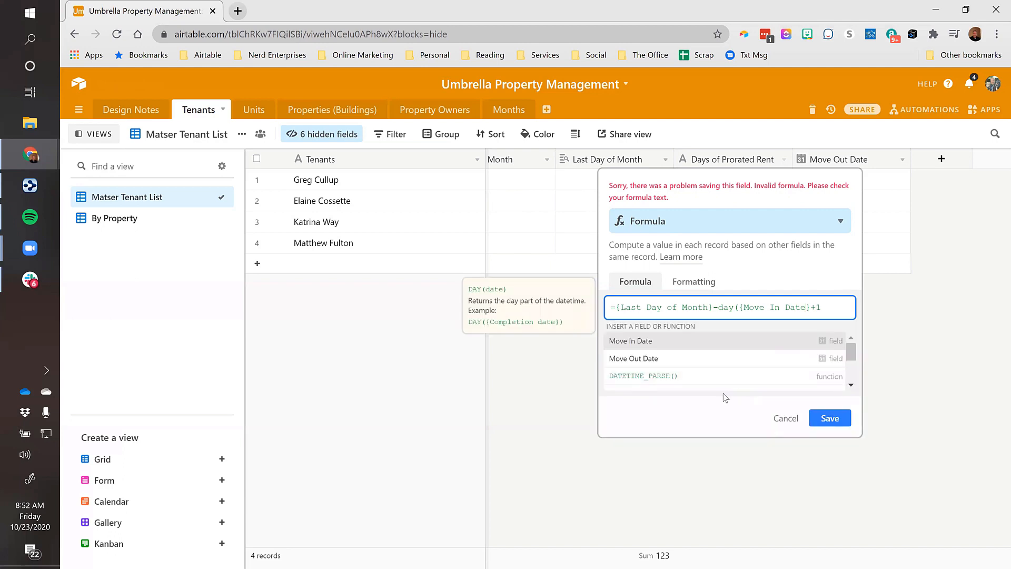
{"action": "type", "text": ")"}
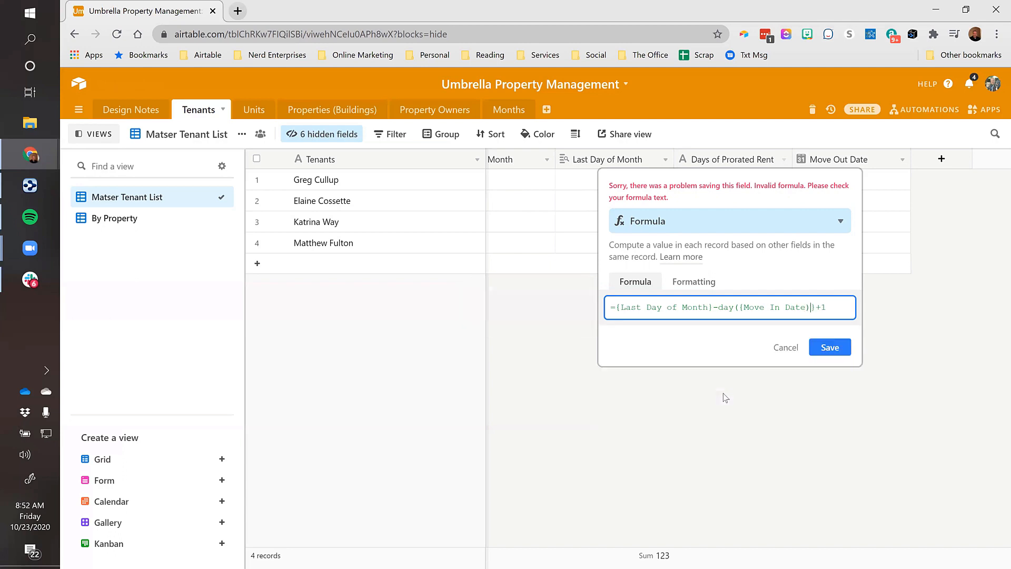
{"action": "left_click", "coordinate": [832, 350]}
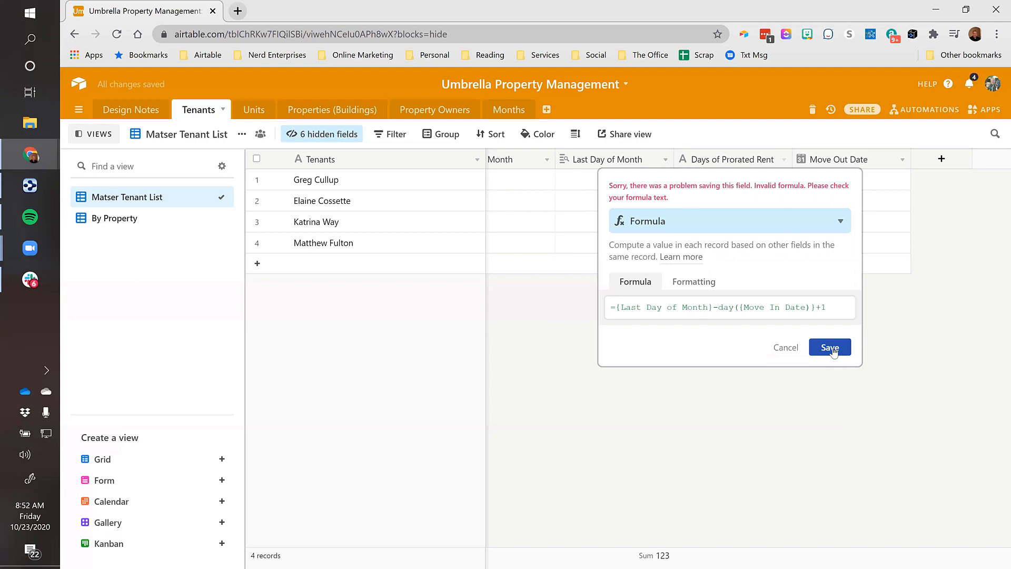
Trim the formula to ={Last Day of Month} and save it, showing 30 and 31
{"action": "left_click", "coordinate": [829, 307]}
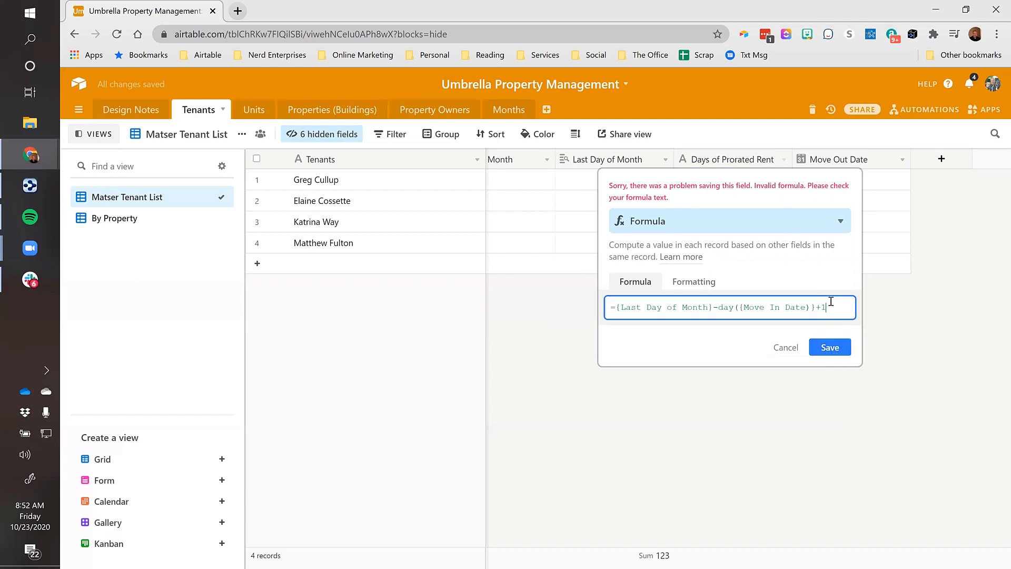
{"action": "left_click_drag", "start_coordinate": [829, 307], "coordinate": [718, 307]}
{"action": "key", "text": "BackSpace"}
{"action": "key", "text": "BackSpace"}
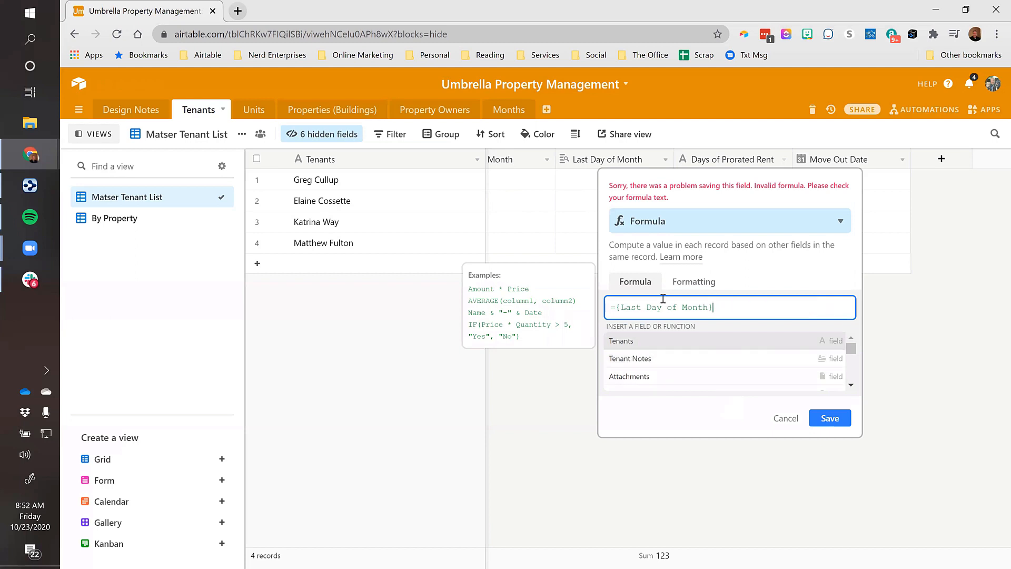
{"action": "left_click", "coordinate": [835, 421]}
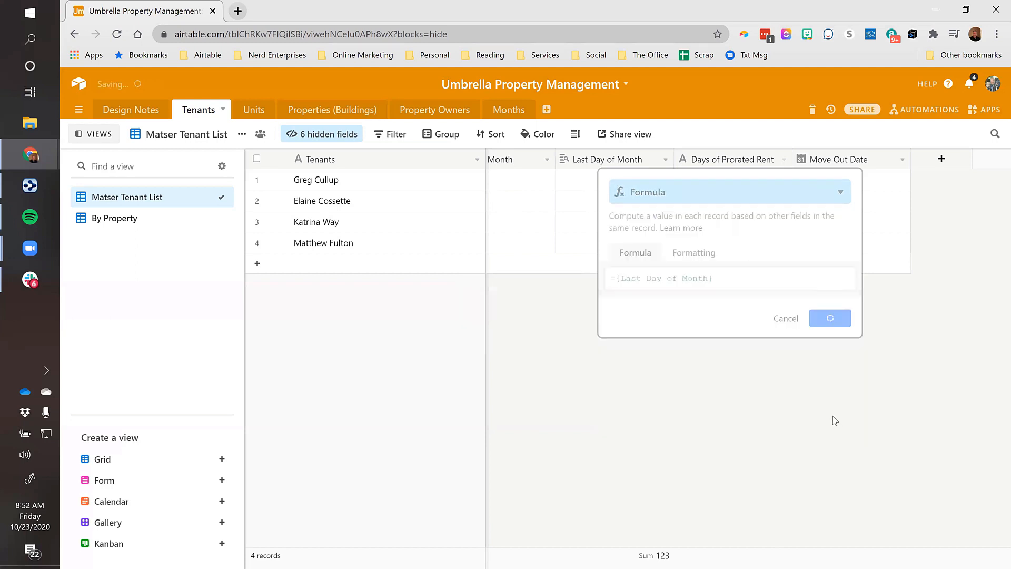
Change the formula to {Last Day of Month}-DAY({Move In Date})+1, giving 23, 17, 31 and 5
{"action": "left_click", "coordinate": [753, 180]}
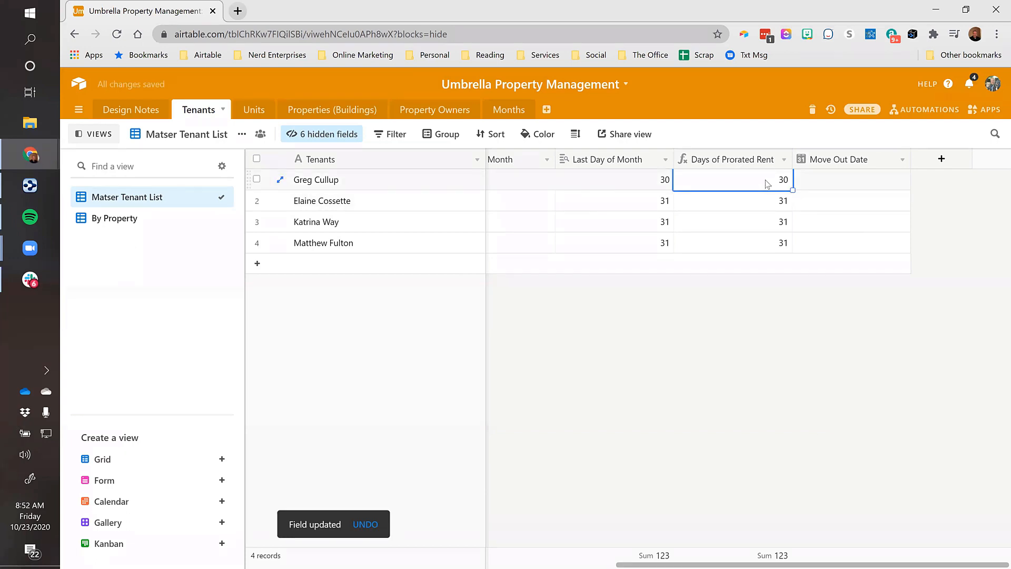
{"action": "left_click", "coordinate": [783, 159]}
{"action": "left_click", "coordinate": [708, 182]}
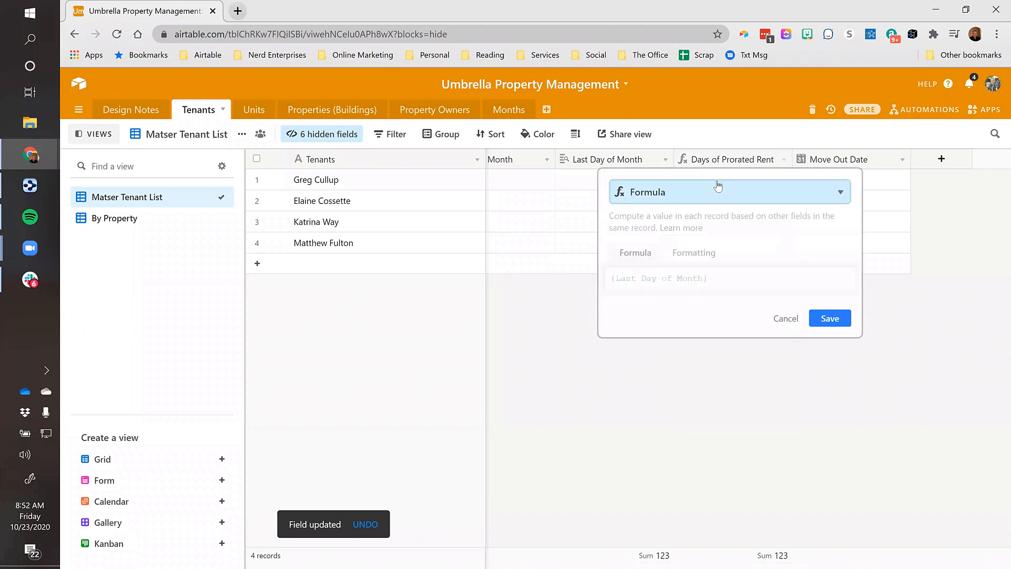
{"action": "left_click", "coordinate": [732, 274]}
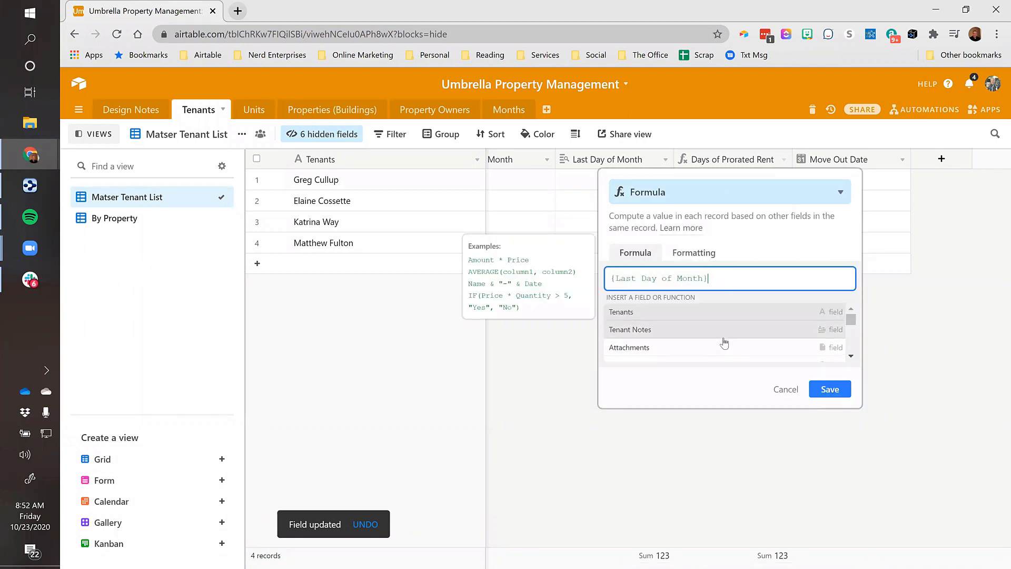
{"action": "type", "text": "-DAY"}
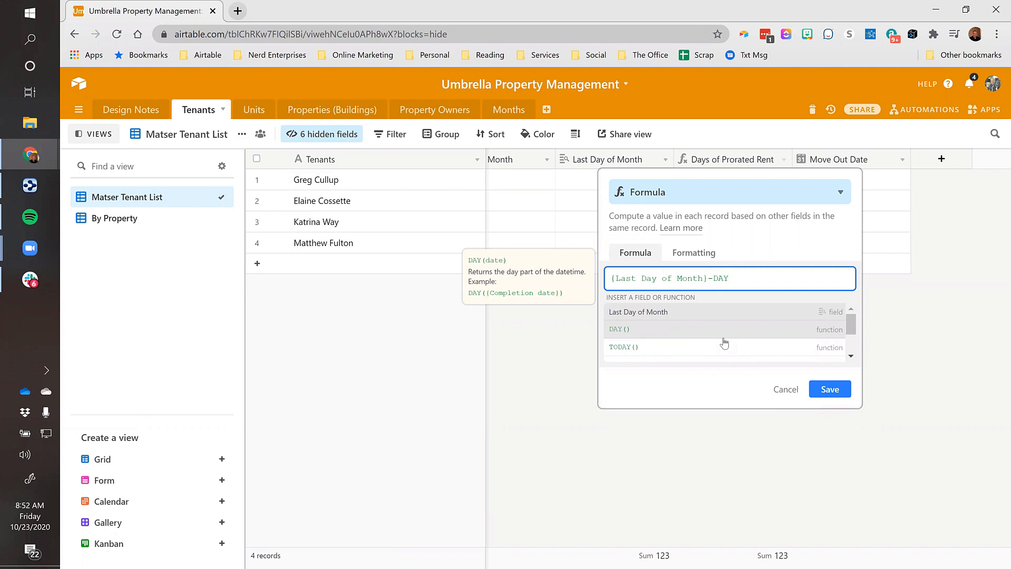
{"action": "type", "text": "("}
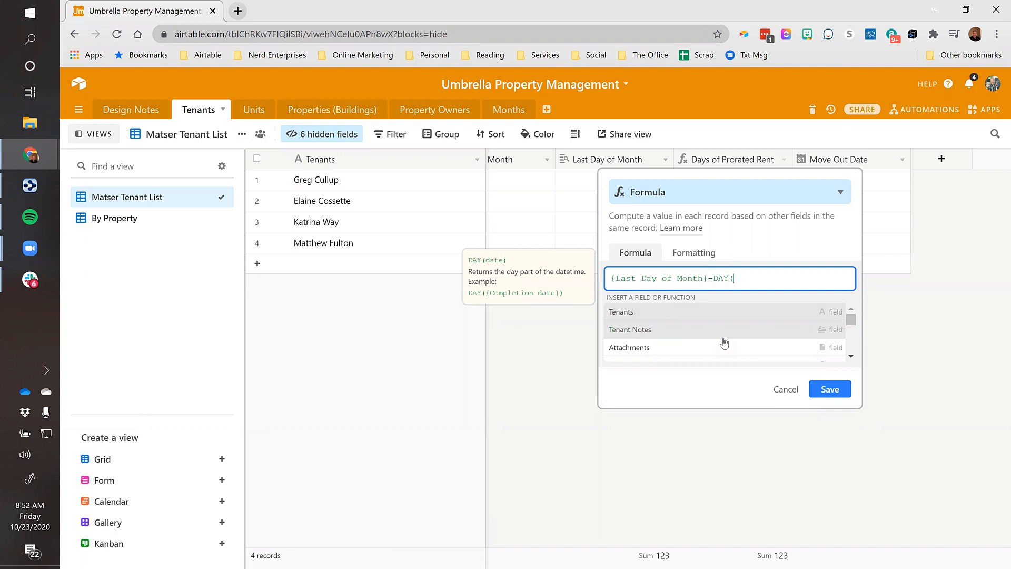
{"action": "type", "text": "move"}
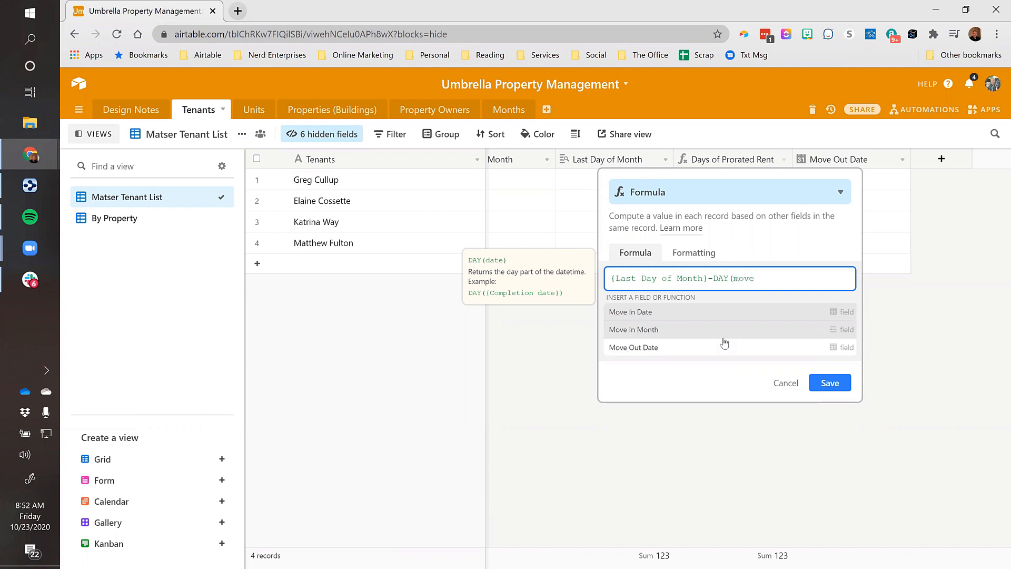
{"action": "left_click", "coordinate": [649, 314]}
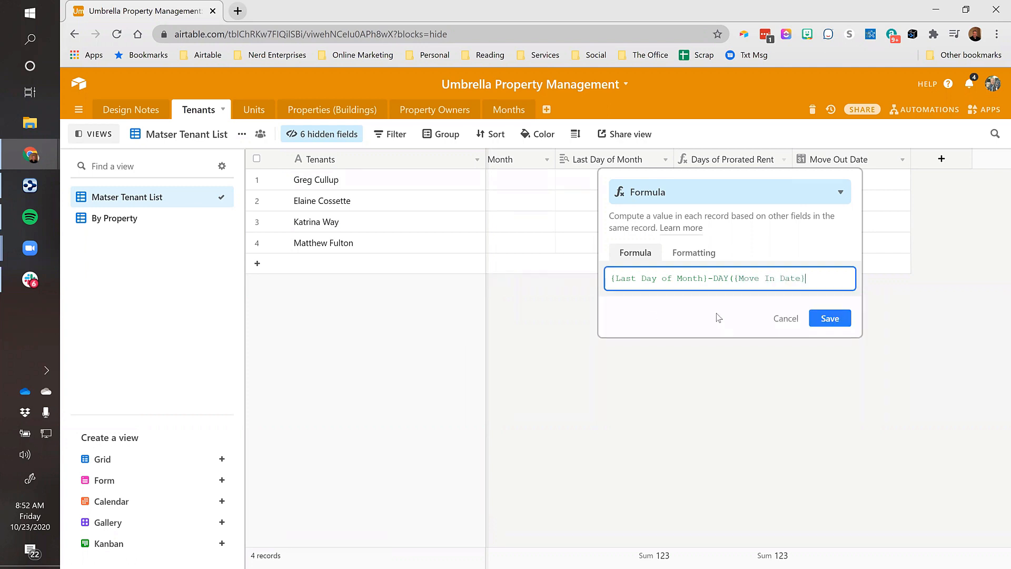
{"action": "type", "text": ")+1"}
{"action": "left_click", "coordinate": [821, 318]}
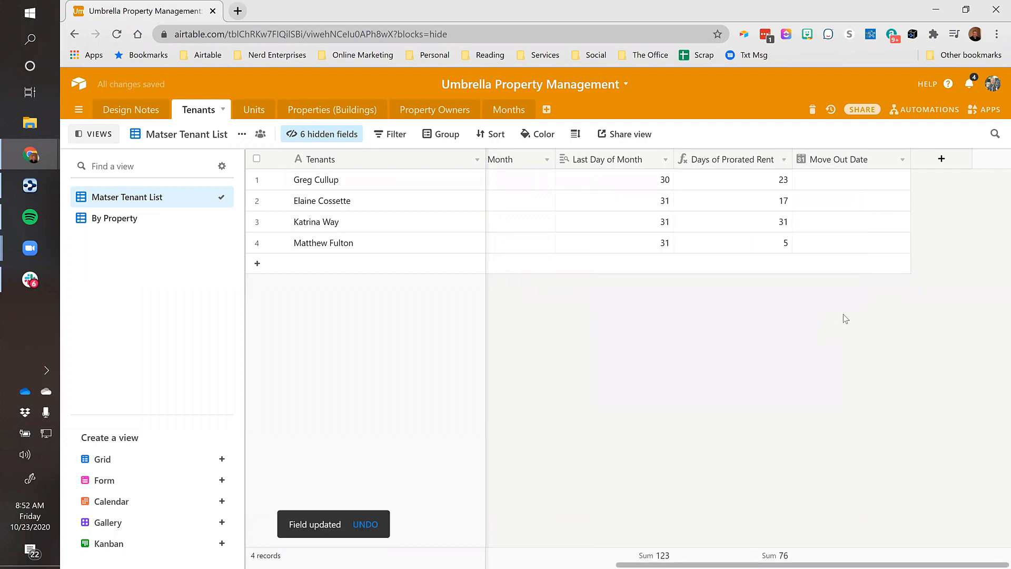
{"action": "left_click", "coordinate": [756, 185]}
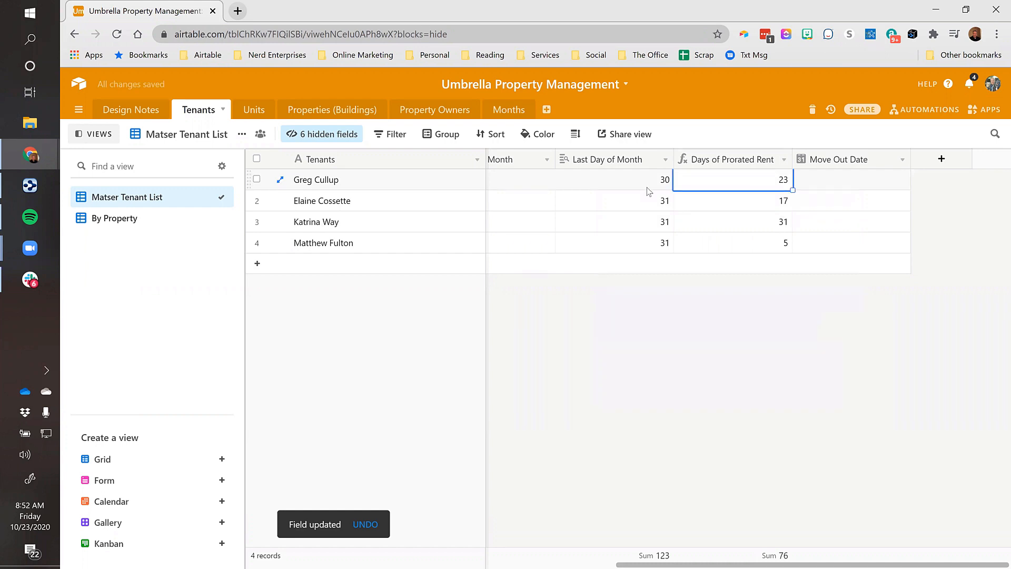
{"action": "key", "text": "Left"}
{"action": "key", "text": "Left"}
{"action": "key", "text": "Left"}
{"action": "key", "text": "Left"}
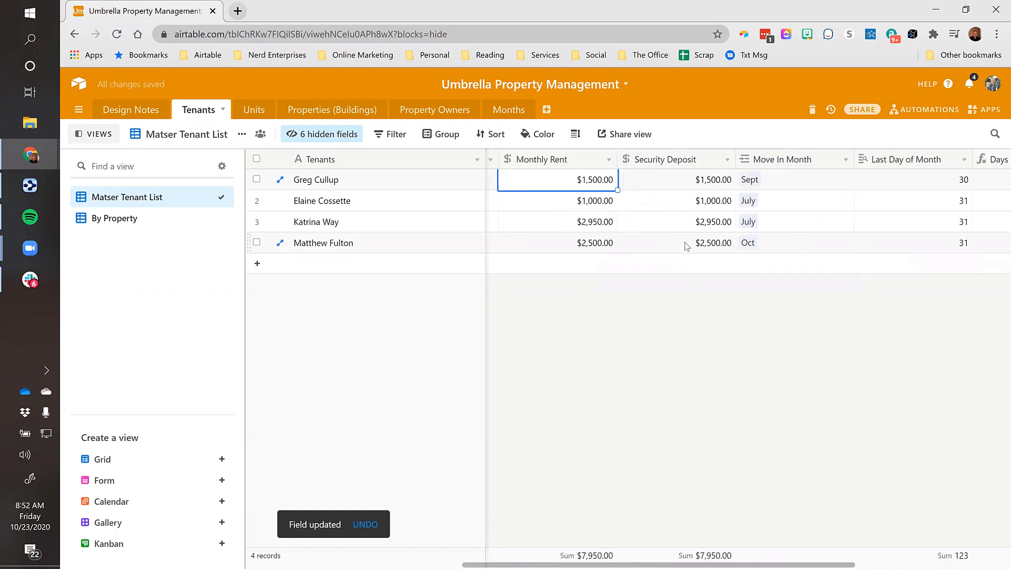
{"action": "key", "text": "Left"}
{"action": "key", "text": "Left"}
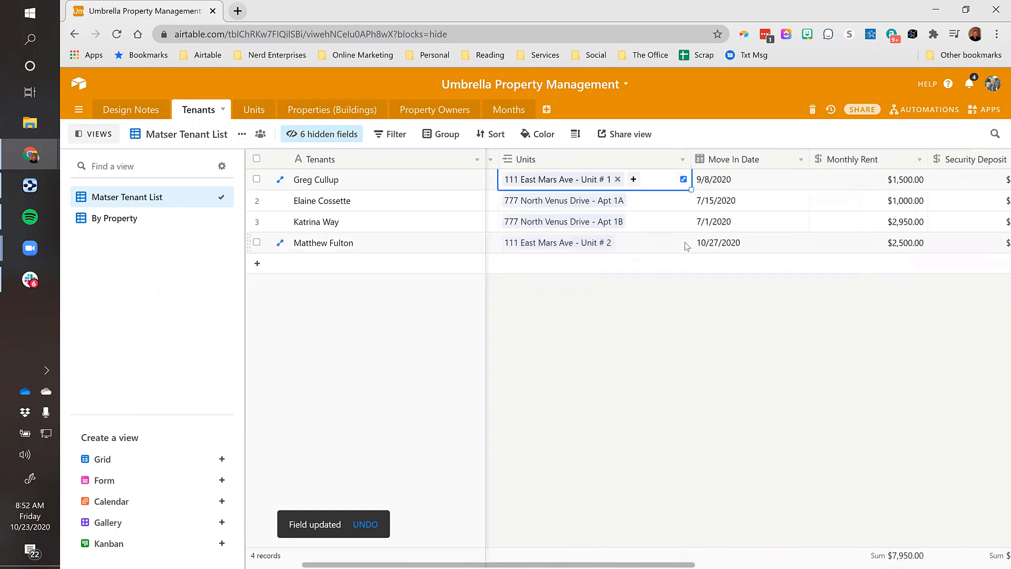
{"action": "key", "text": "Right"}
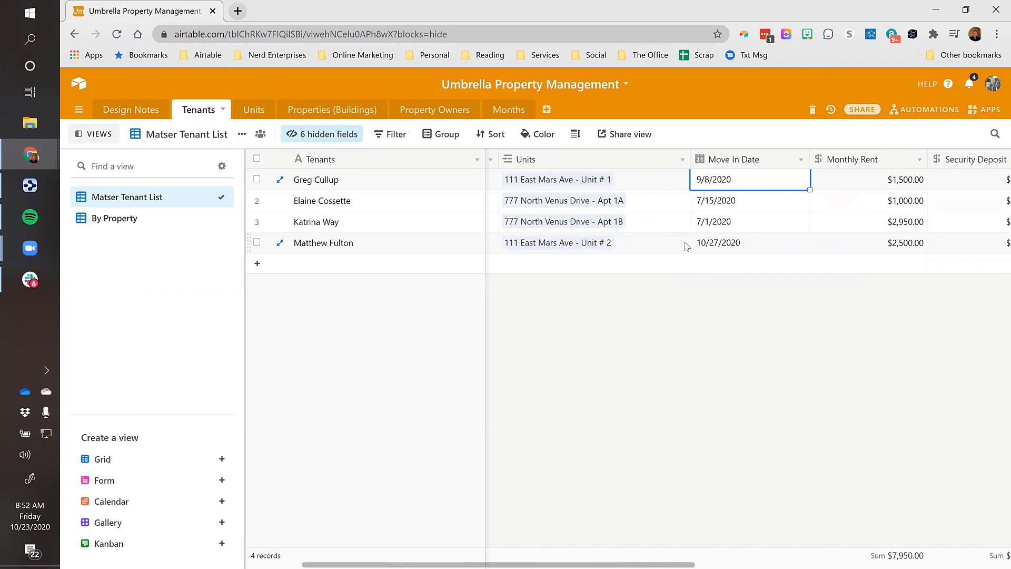
{"action": "key", "text": "Right"}
{"action": "key", "text": "Right"}
{"action": "key", "text": "Right"}
{"action": "key", "text": "Right"}
{"action": "key", "text": "Right"}
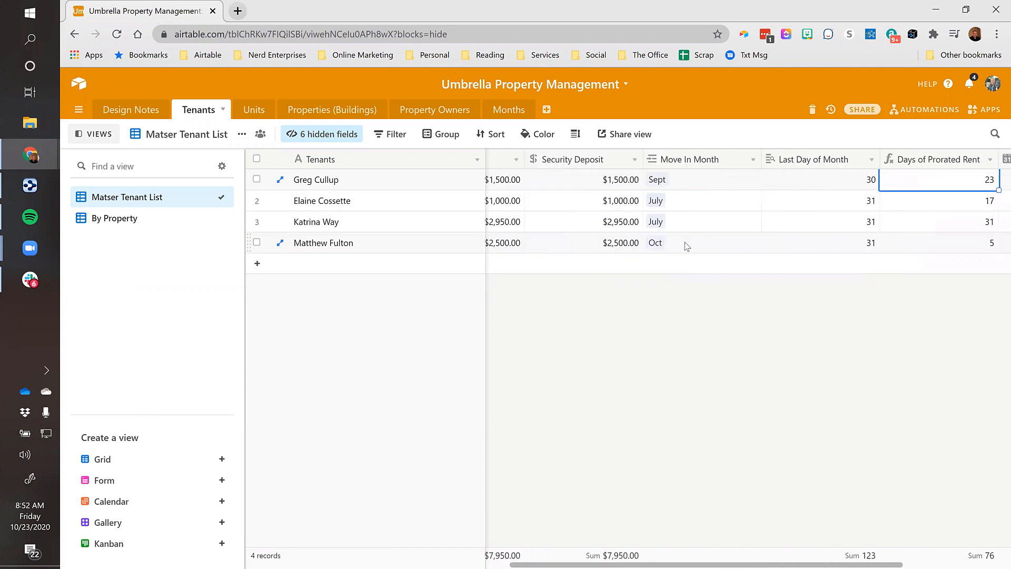
{"action": "scroll", "coordinate": [687, 246], "scroll_direction": "right", "scroll_amount": 2}
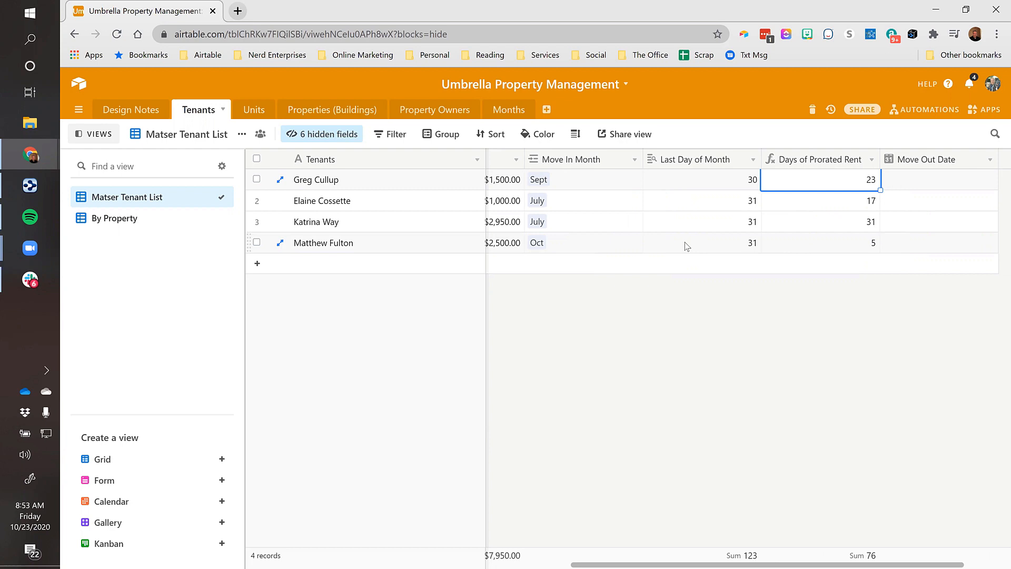
{"action": "key", "text": "Down"}
{"action": "key", "text": "Down"}
{"action": "key", "text": "Down"}
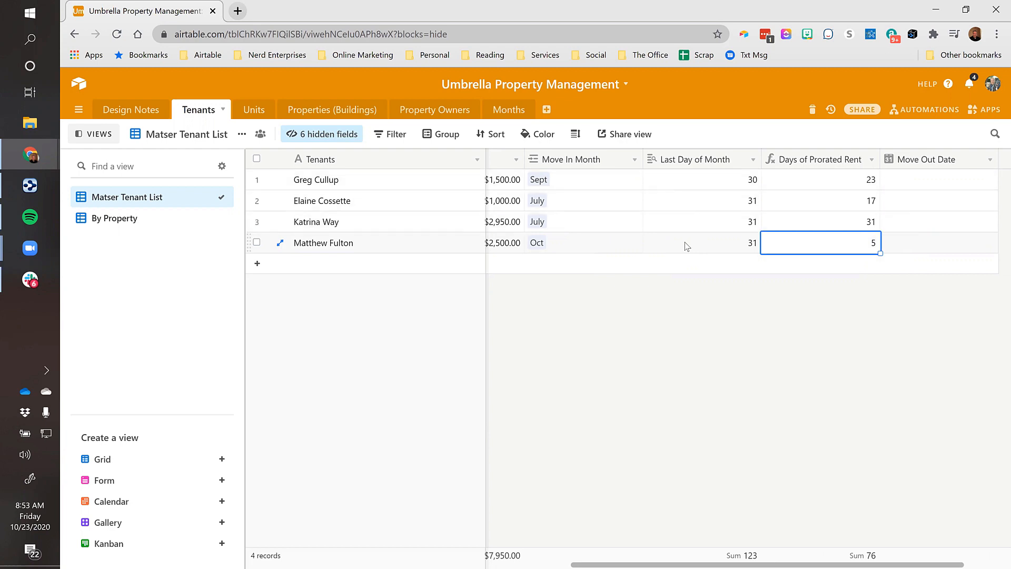
{"action": "key", "text": "Up"}
{"action": "key", "text": "Up"}
{"action": "key", "text": "Up"}
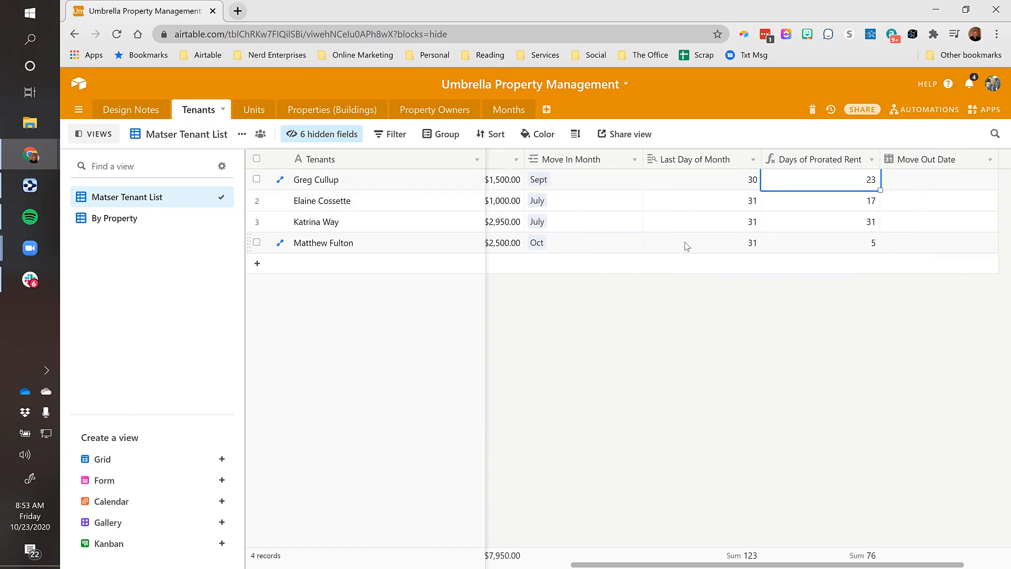
{"action": "key", "text": "Left"}
{"action": "key", "text": "Right"}
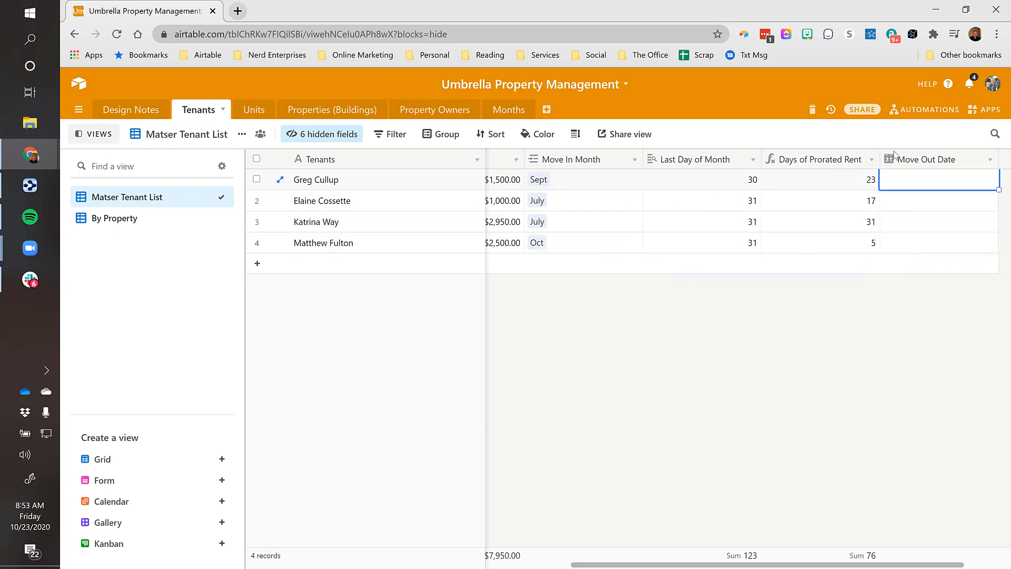
Insert a new Formula field to the left of Move Out Date
{"action": "right_click", "coordinate": [913, 162]}
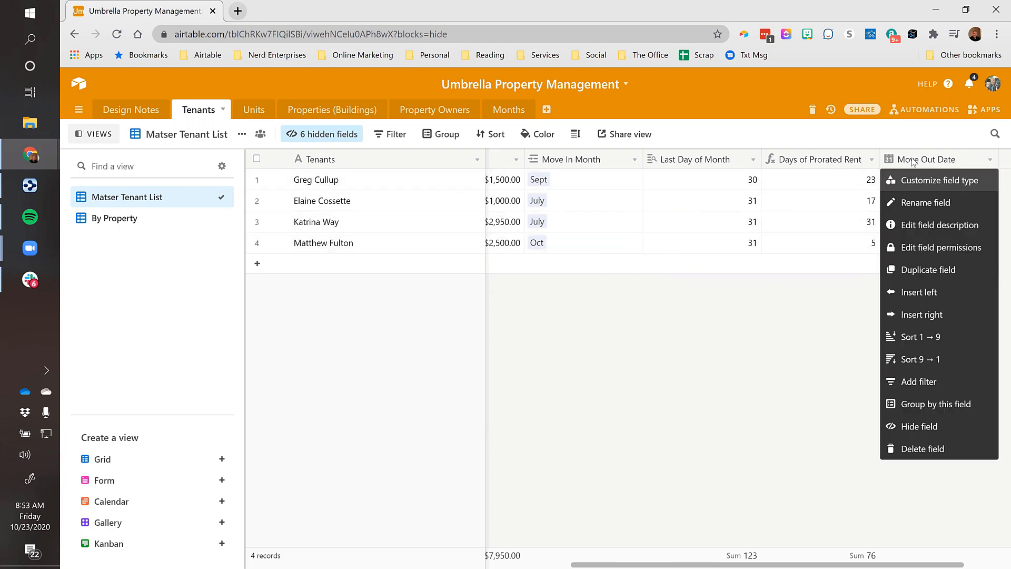
{"action": "left_click", "coordinate": [920, 293]}
{"action": "type", "text": "for"}
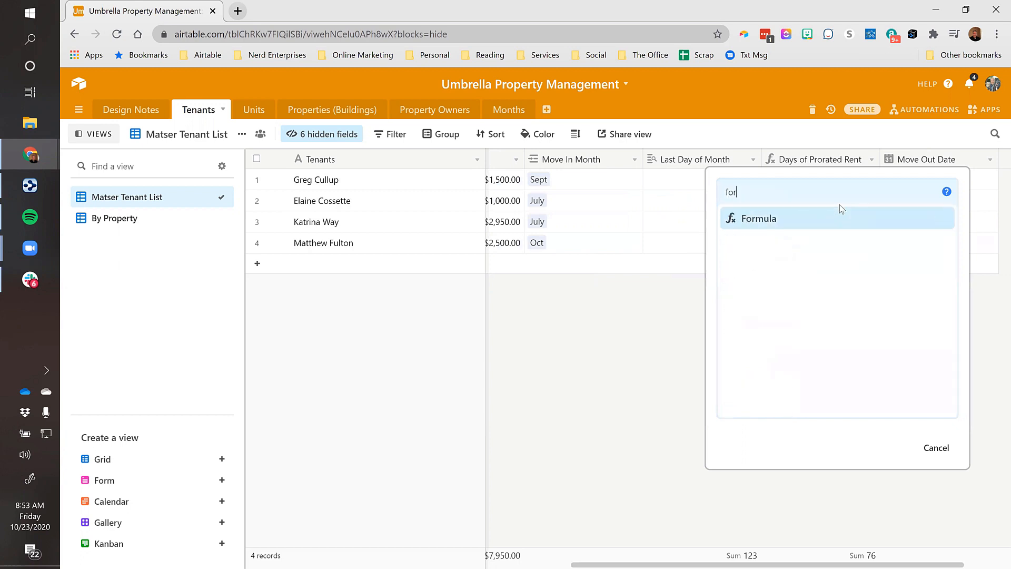
{"action": "left_click", "coordinate": [790, 222]}
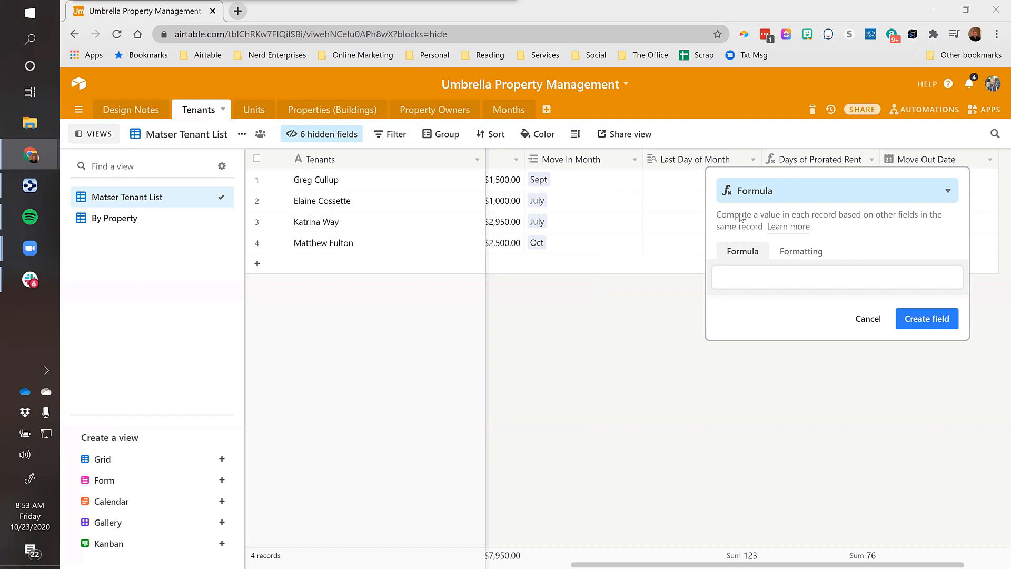
Create the field with {Monthly Rent}/{Last Day of Month}*{Days of Prorated Rent}, yielding 1150, 548, 2950, 403
{"action": "left_click", "coordinate": [738, 283]}
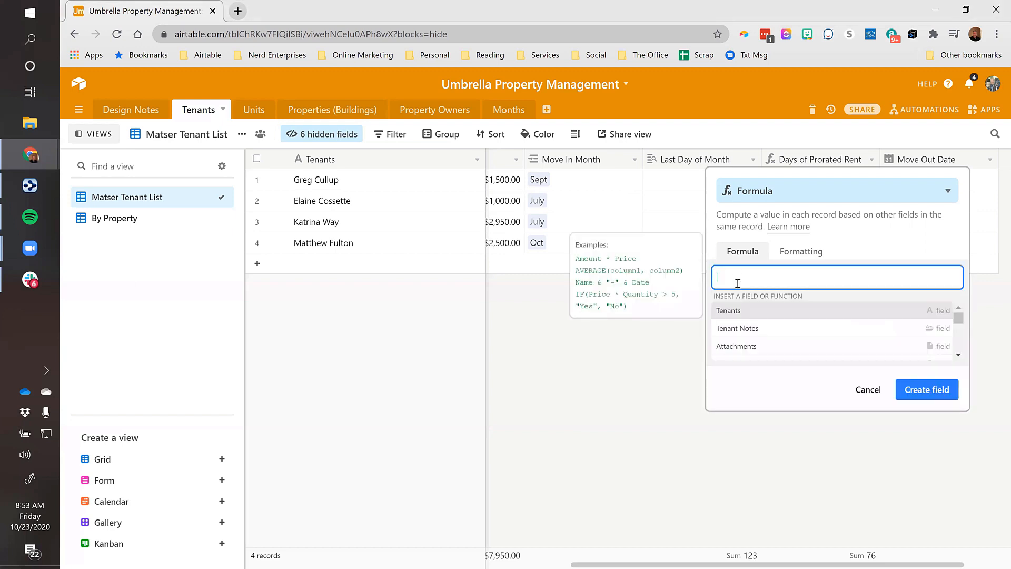
{"action": "type", "text": "mont"}
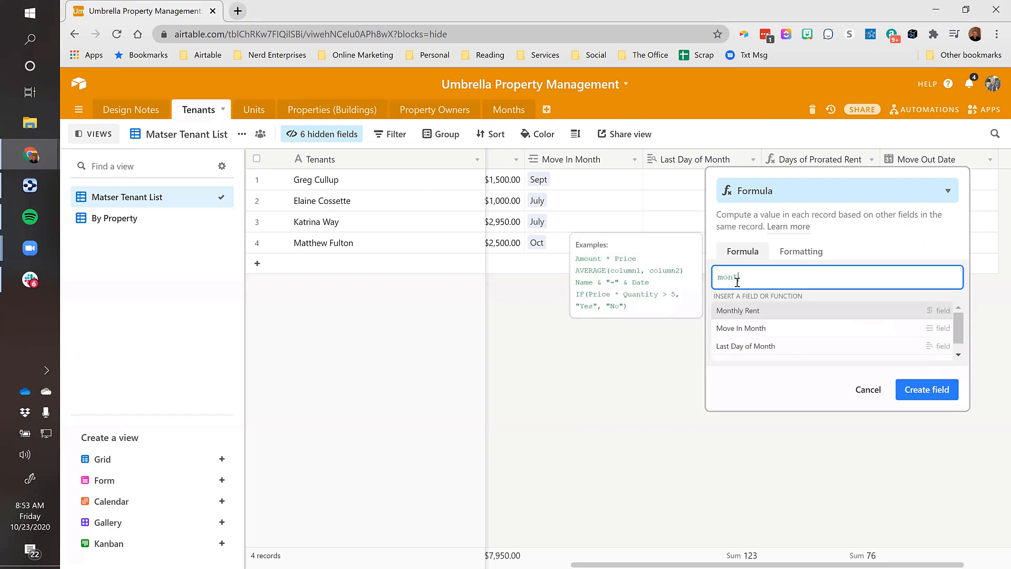
{"action": "left_click", "coordinate": [757, 313]}
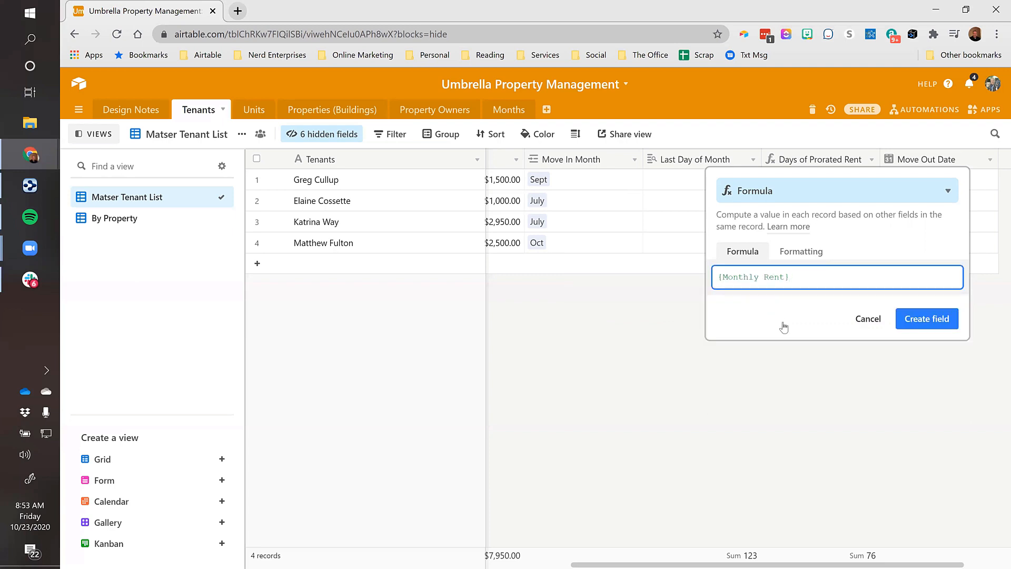
{"action": "type", "text": "/lass"}
{"action": "key", "text": "BackSpace"}
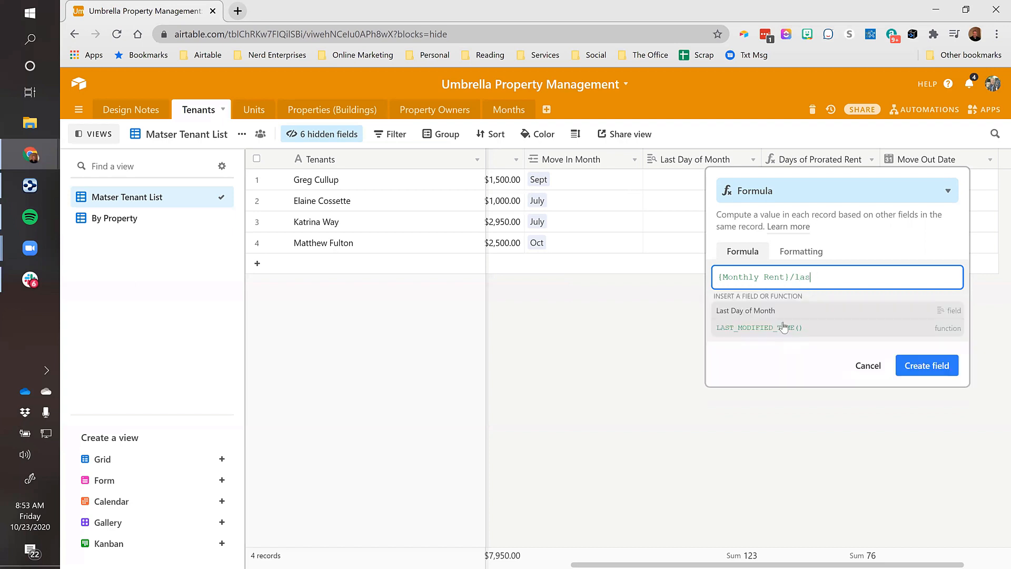
{"action": "left_click", "coordinate": [744, 311]}
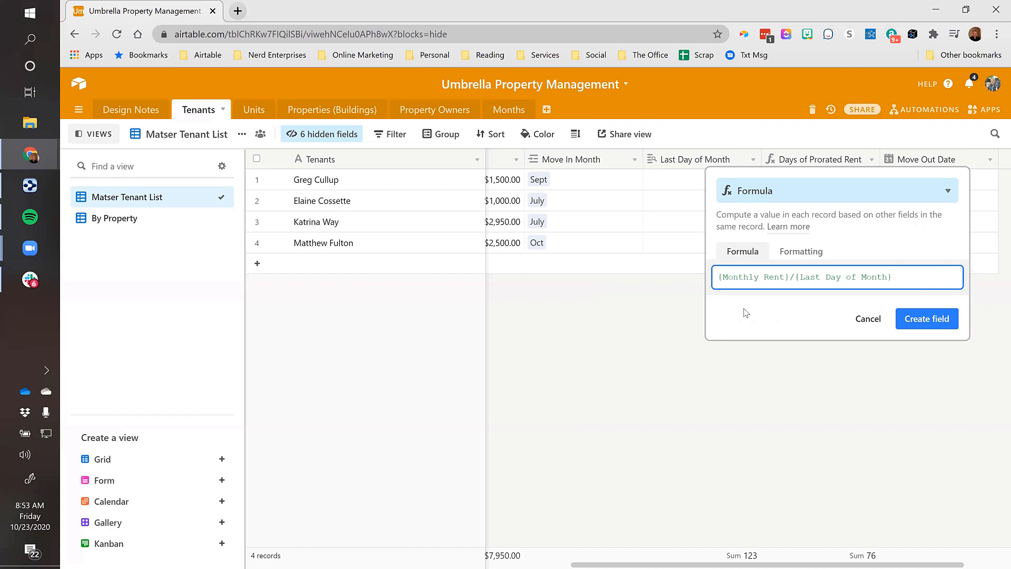
{"action": "type", "text": "*day"}
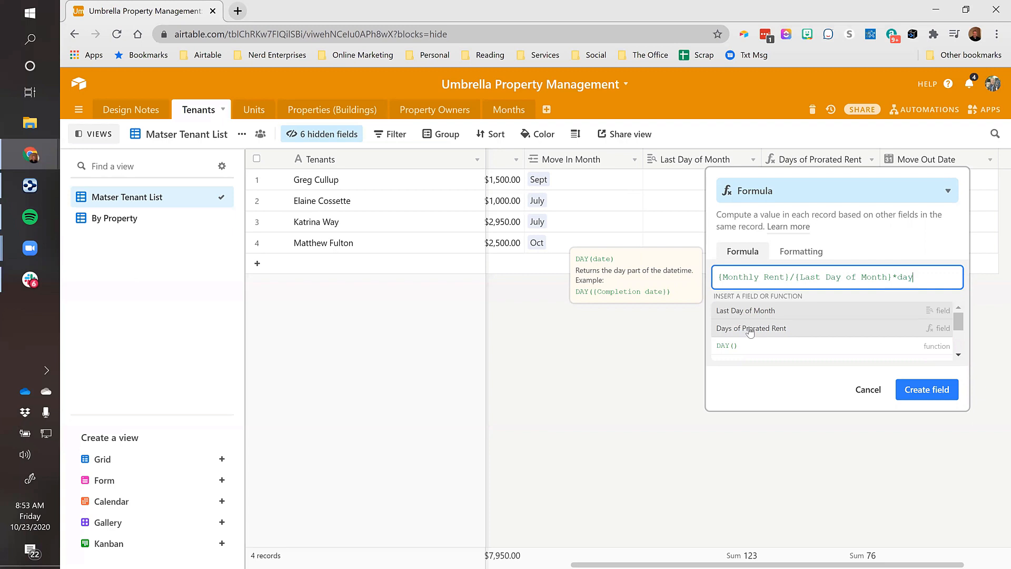
{"action": "left_click", "coordinate": [750, 329]}
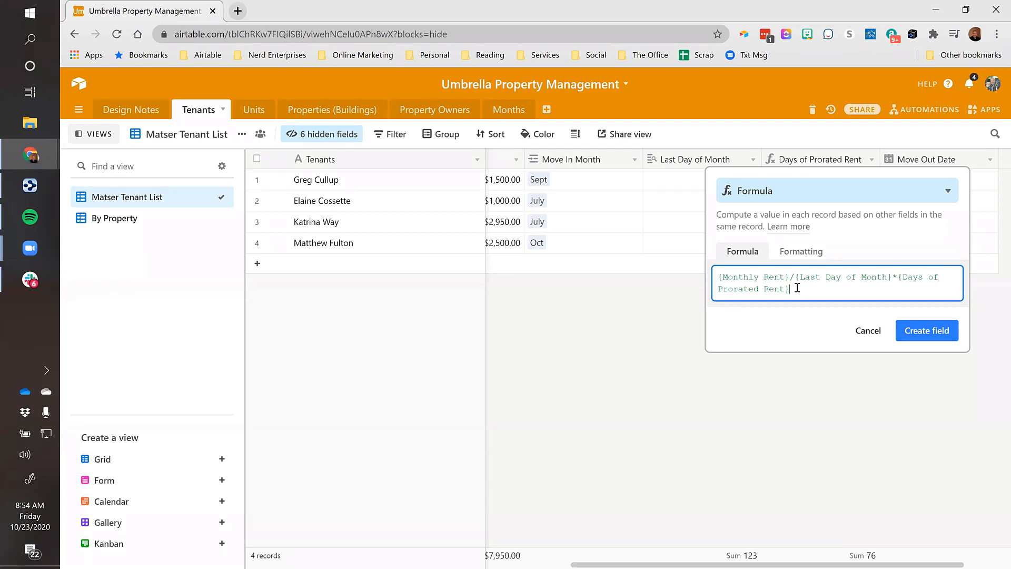
{"action": "left_click", "coordinate": [921, 330]}
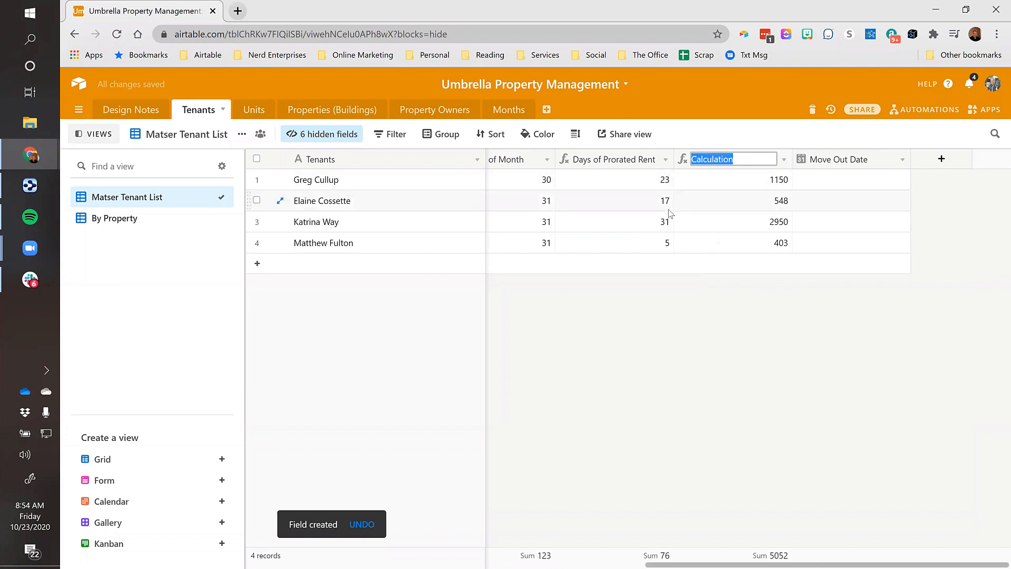
Name the field 'Prorated Rent ($)' and format it as Currency, showing $1,150.00, $548.39, $2,950.00, $403.23
{"action": "type", "text": "Prorated"}
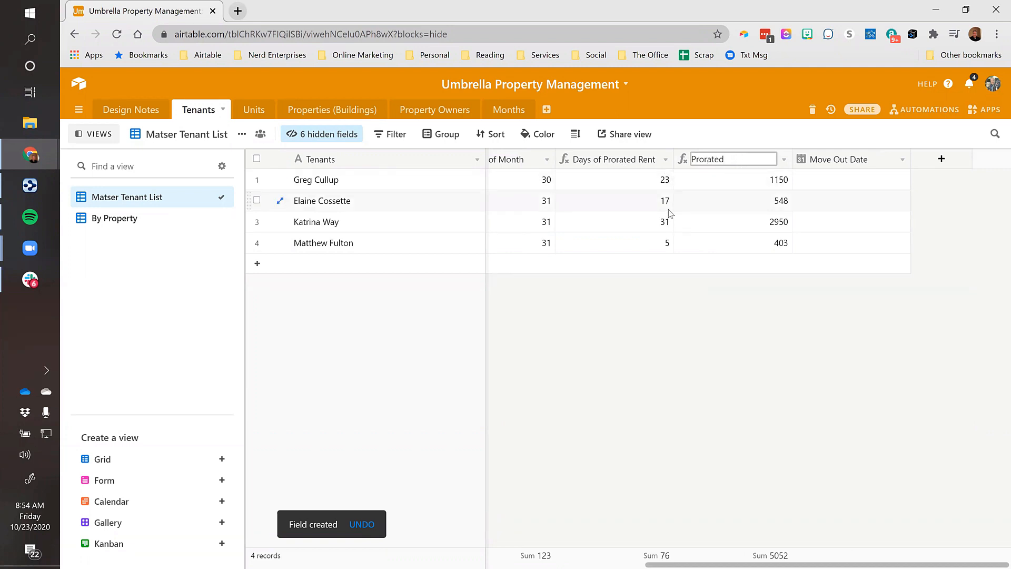
{"action": "type", "text": " Rent ($)"}
{"action": "key", "text": "Return"}
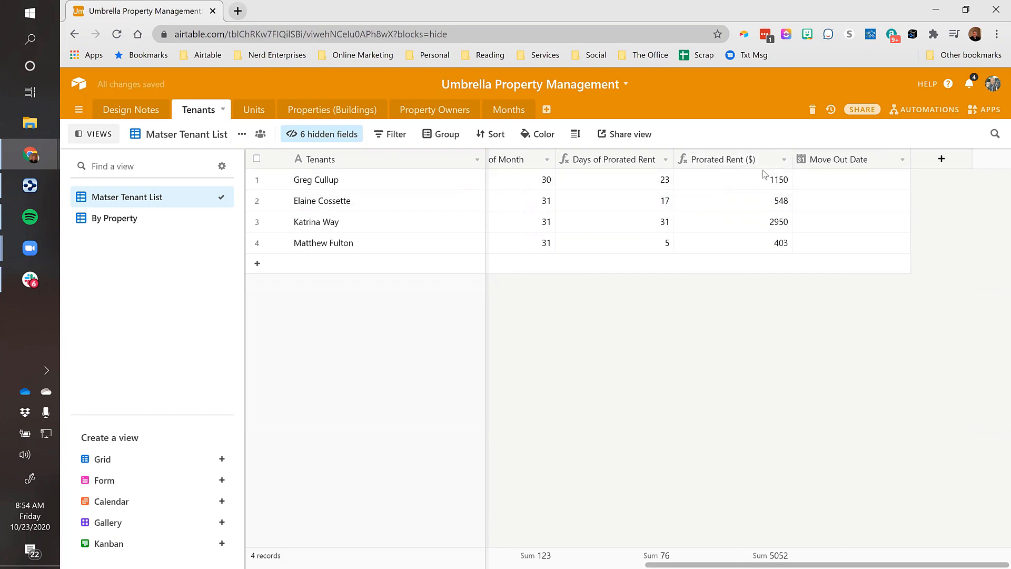
{"action": "left_click", "coordinate": [783, 161]}
{"action": "left_click", "coordinate": [738, 190]}
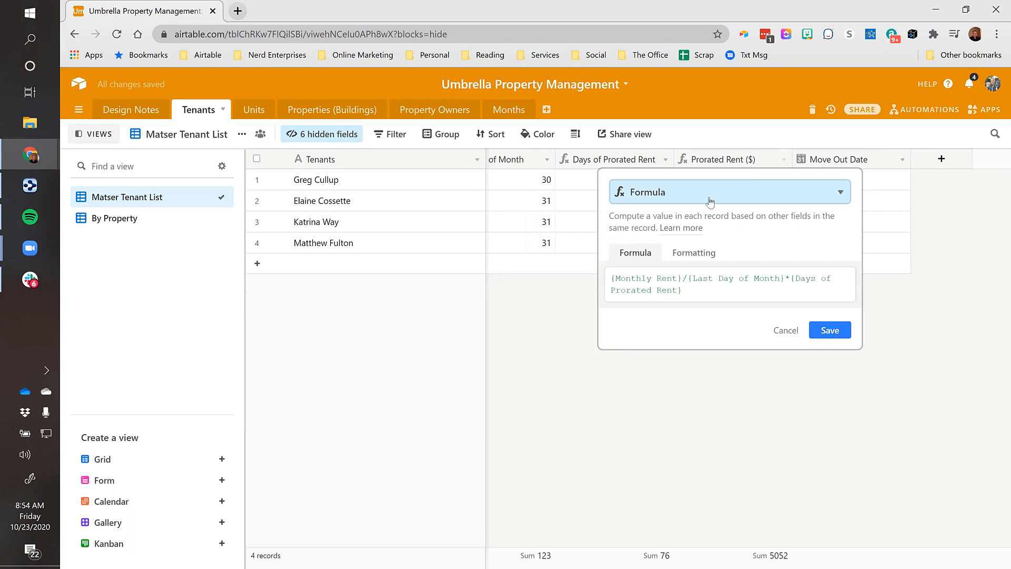
{"action": "left_click", "coordinate": [695, 254]}
{"action": "left_click", "coordinate": [655, 296]}
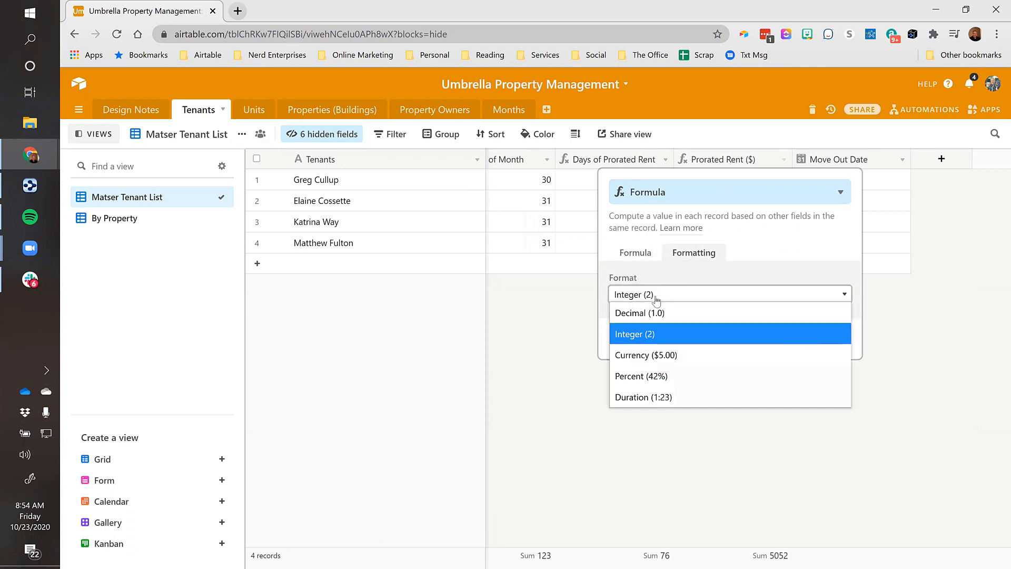
{"action": "left_click", "coordinate": [653, 351]}
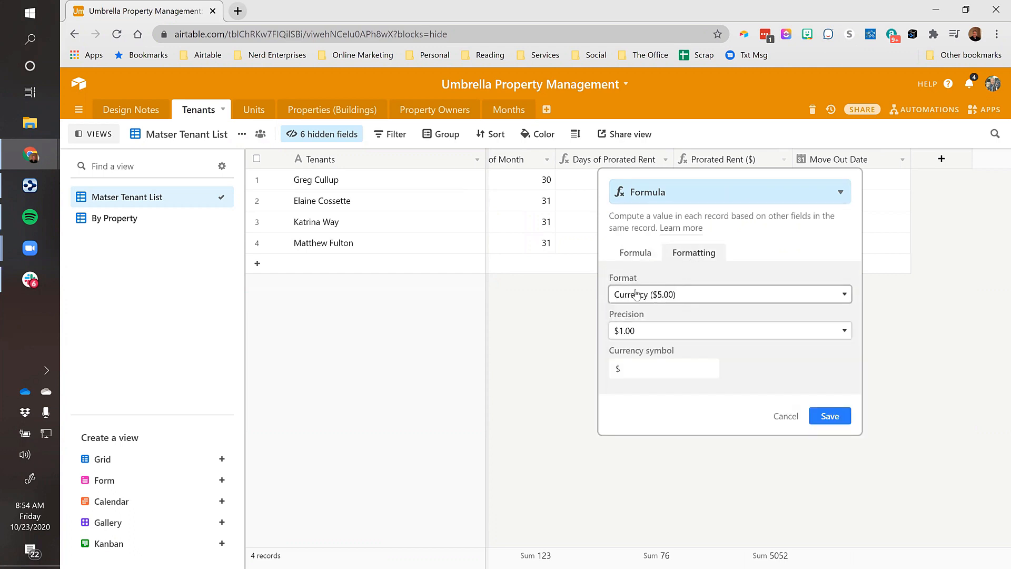
{"action": "left_click", "coordinate": [634, 368]}
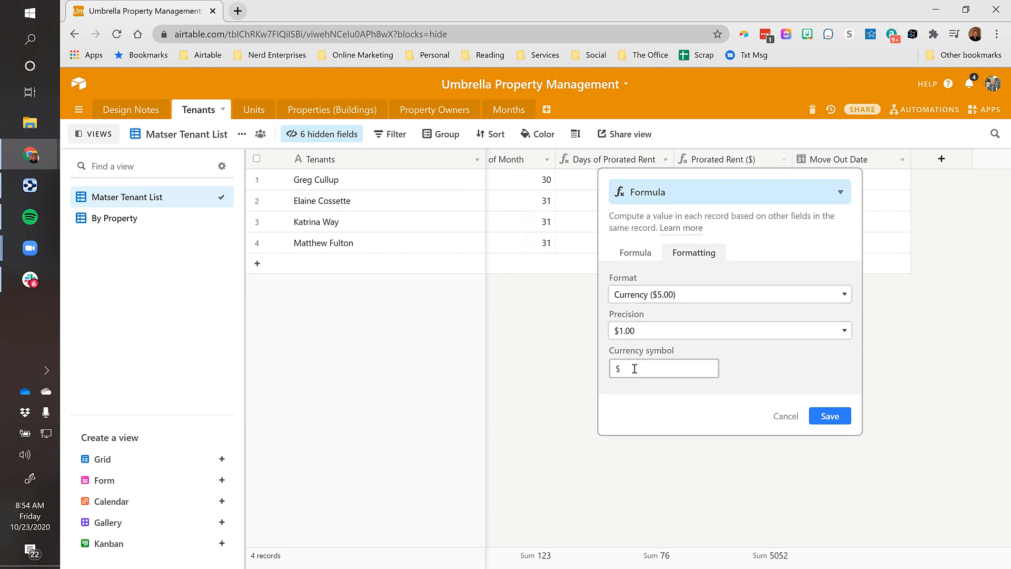
{"action": "left_click", "coordinate": [828, 417]}
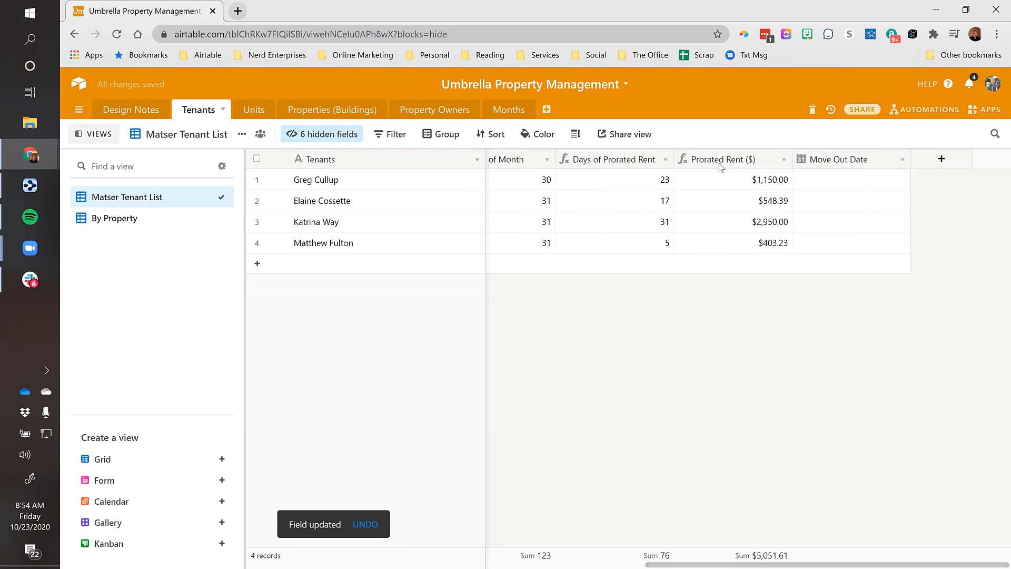
{"action": "left_click", "coordinate": [717, 184]}
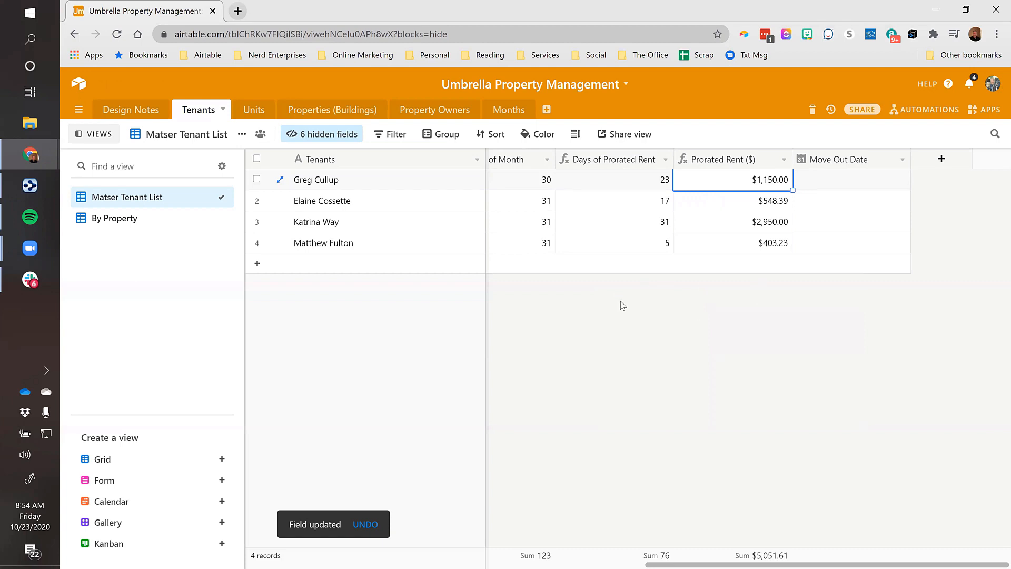
{"action": "key", "text": "Left"}
{"action": "key", "text": "Left"}
{"action": "key", "text": "Left"}
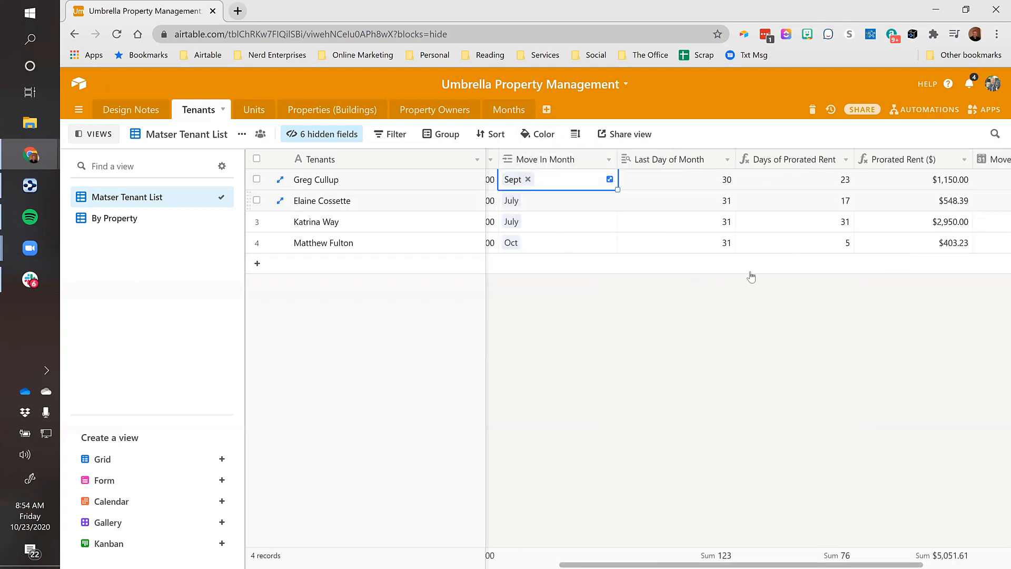
{"action": "key", "text": "Left"}
{"action": "key", "text": "Left"}
{"action": "key", "text": "Left"}
{"action": "key", "text": "Left"}
{"action": "key", "text": "Right"}
{"action": "key", "text": "Right"}
{"action": "key", "text": "Right"}
{"action": "key", "text": "Right"}
{"action": "key", "text": "Right"}
{"action": "key", "text": "Right"}
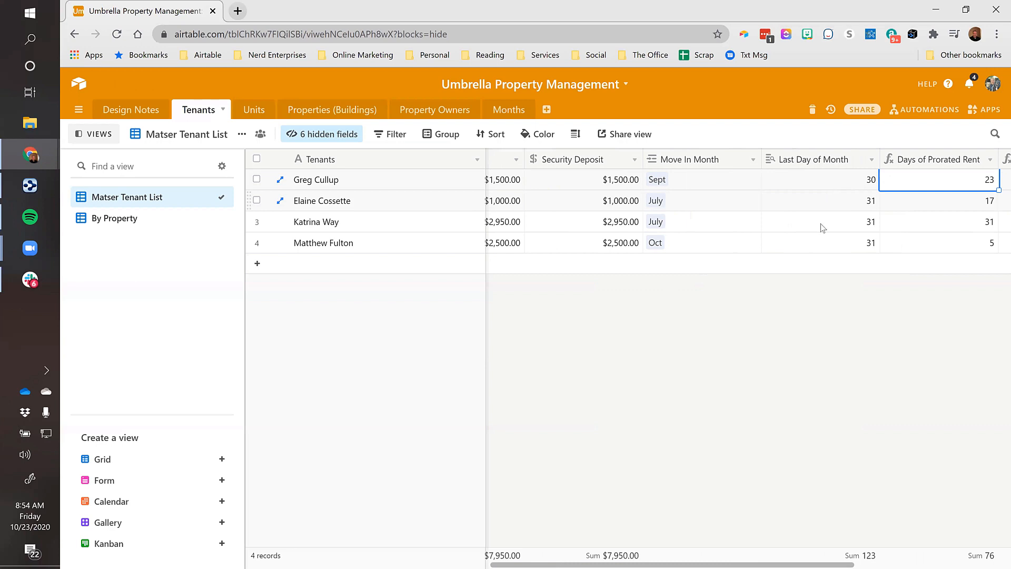
{"action": "key", "text": "Right"}
{"action": "key", "text": "Right"}
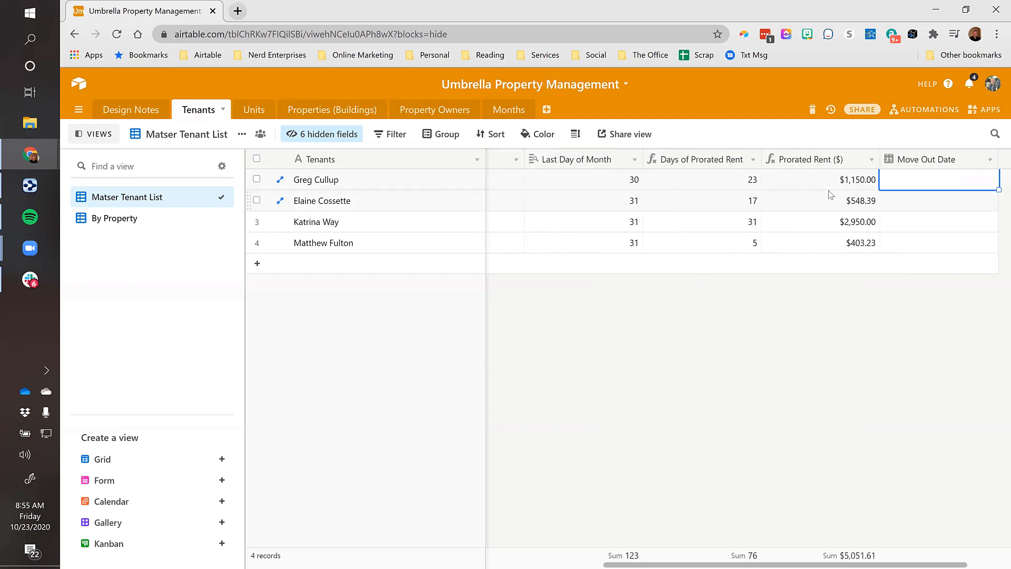
{"action": "key", "text": "Left"}
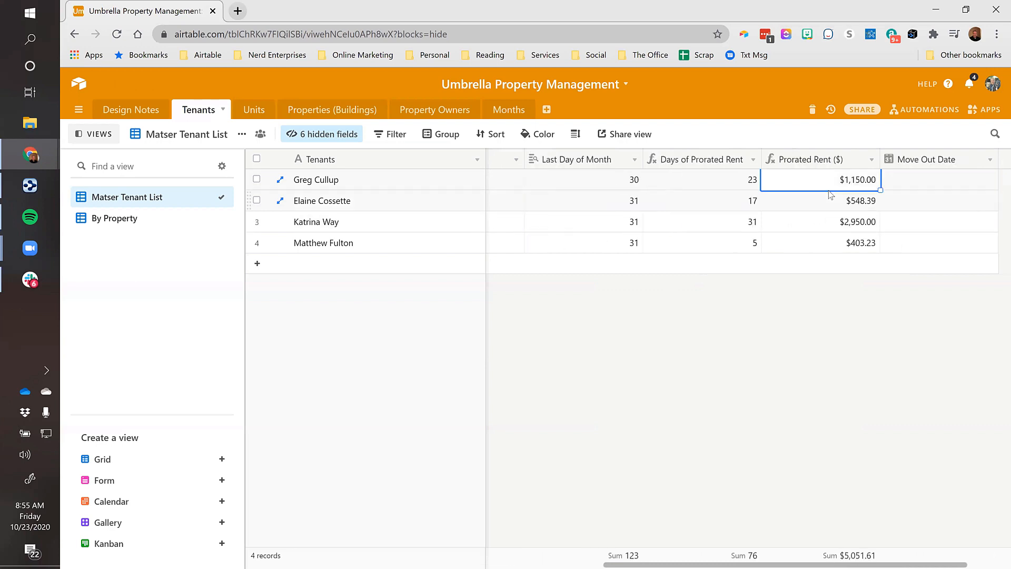
{"action": "key", "text": "Right"}
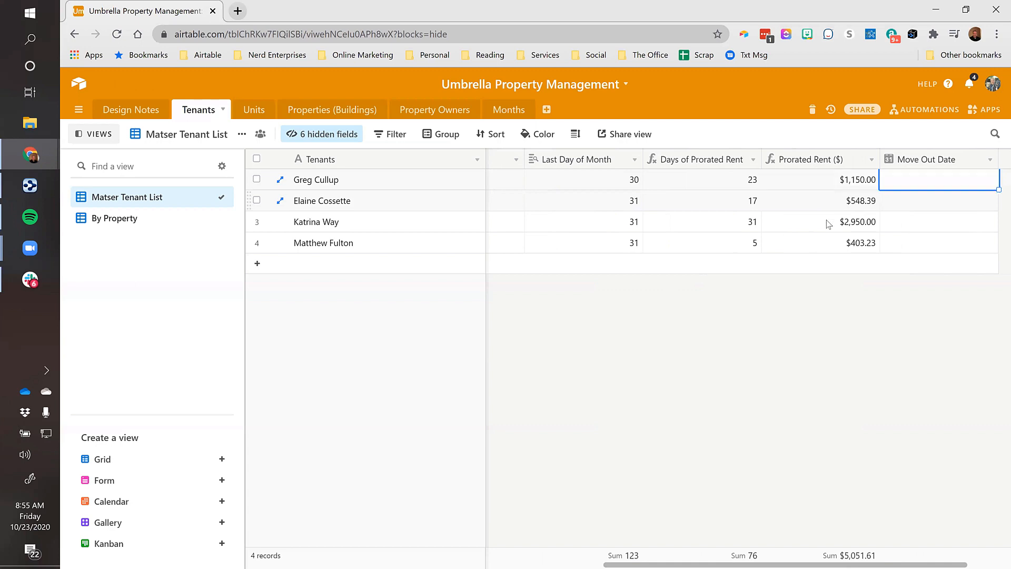
{"action": "left_click", "coordinate": [924, 245]}
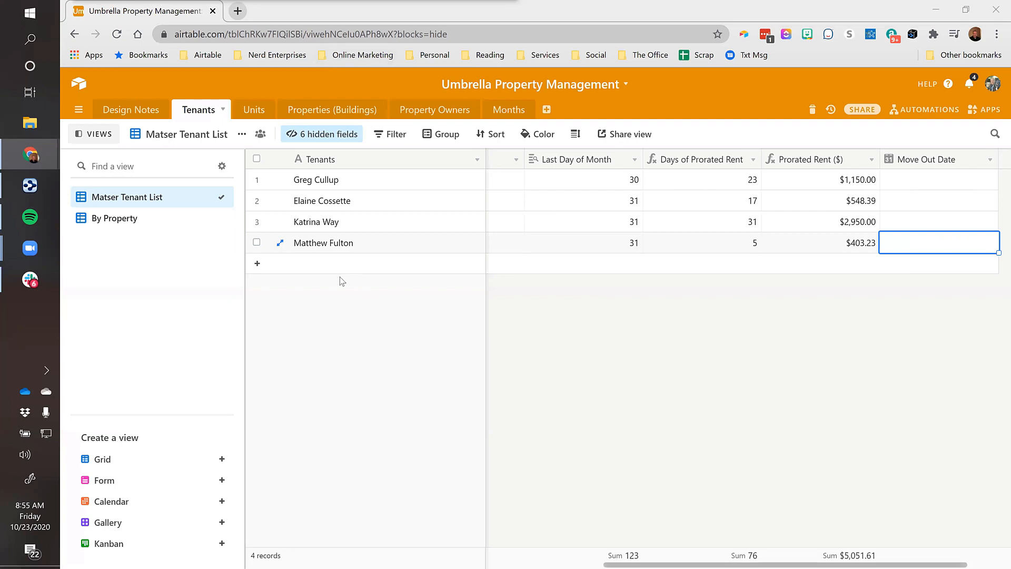
Add a fifth tenant record with the tenant's full name and expand it
{"action": "left_click", "coordinate": [256, 263]}
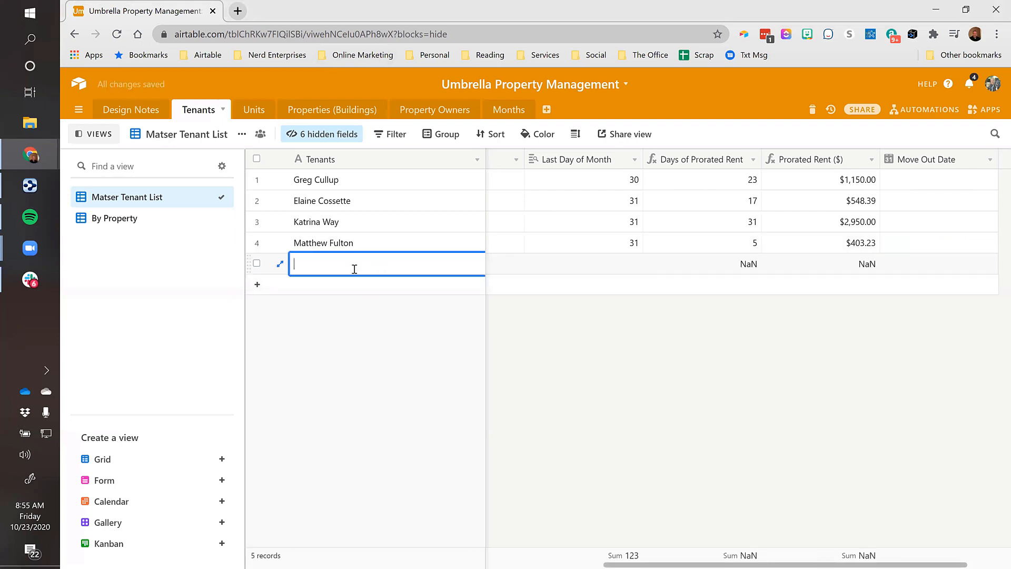
{"action": "key", "text": "Tab"}
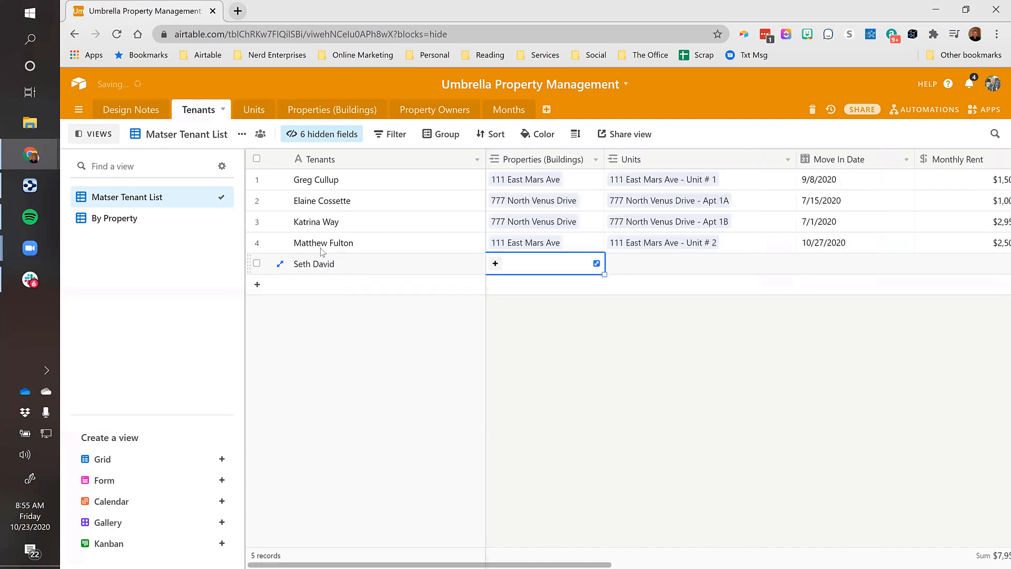
{"action": "left_click", "coordinate": [279, 263]}
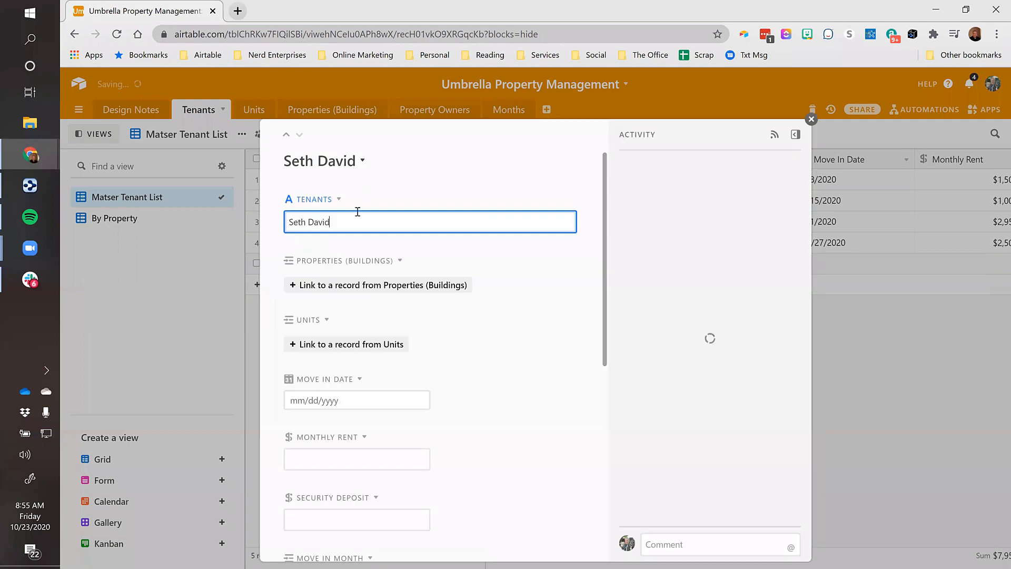
Link the tenant to 111 East Mars Ave and set the move-in date to 10/26/2020
{"action": "scroll", "coordinate": [388, 196], "scroll_direction": "down", "scroll_amount": 1}
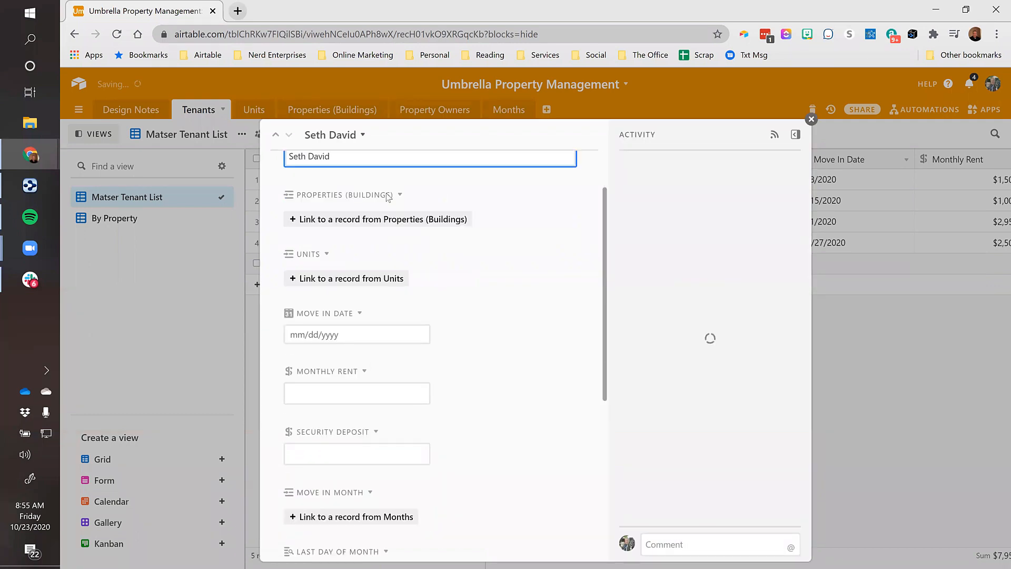
{"action": "left_click", "coordinate": [377, 219]}
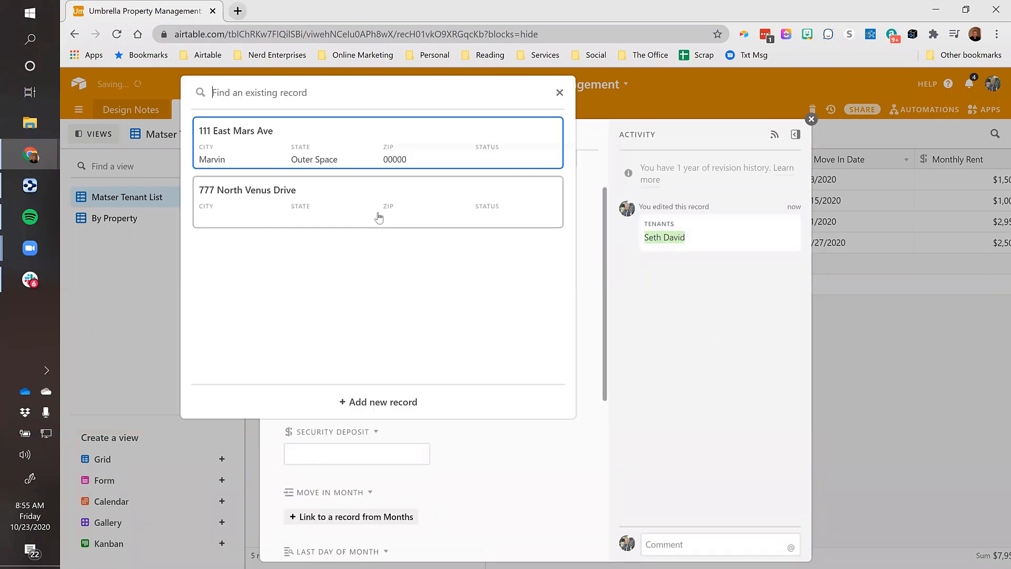
{"action": "left_click", "coordinate": [248, 133]}
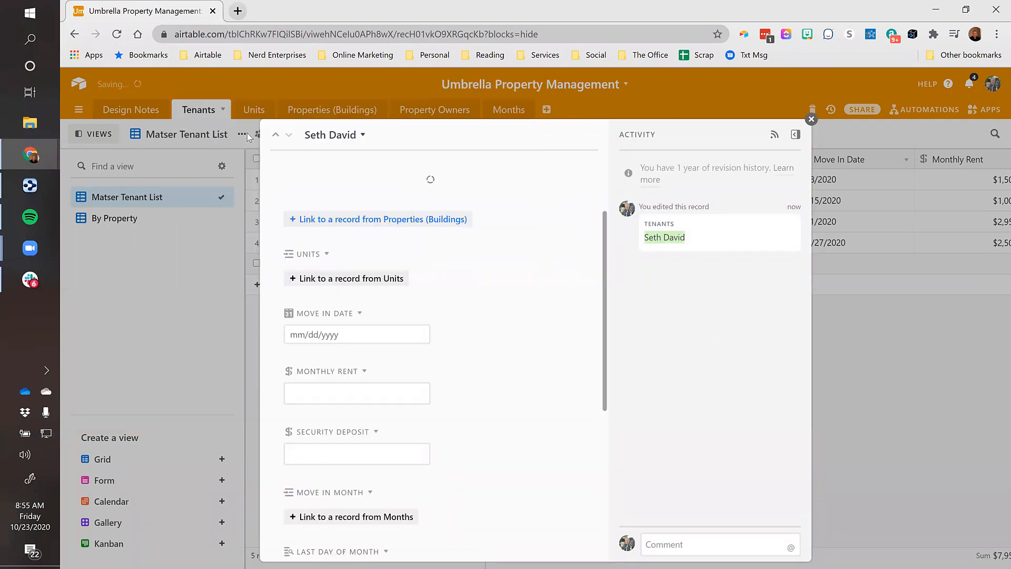
{"action": "left_click", "coordinate": [394, 335]}
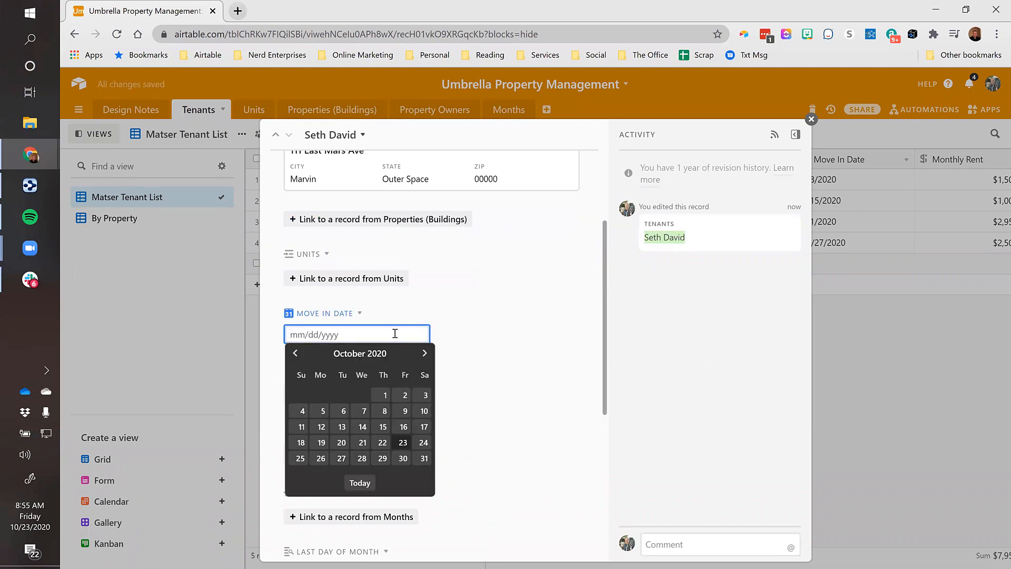
{"action": "left_click", "coordinate": [320, 458]}
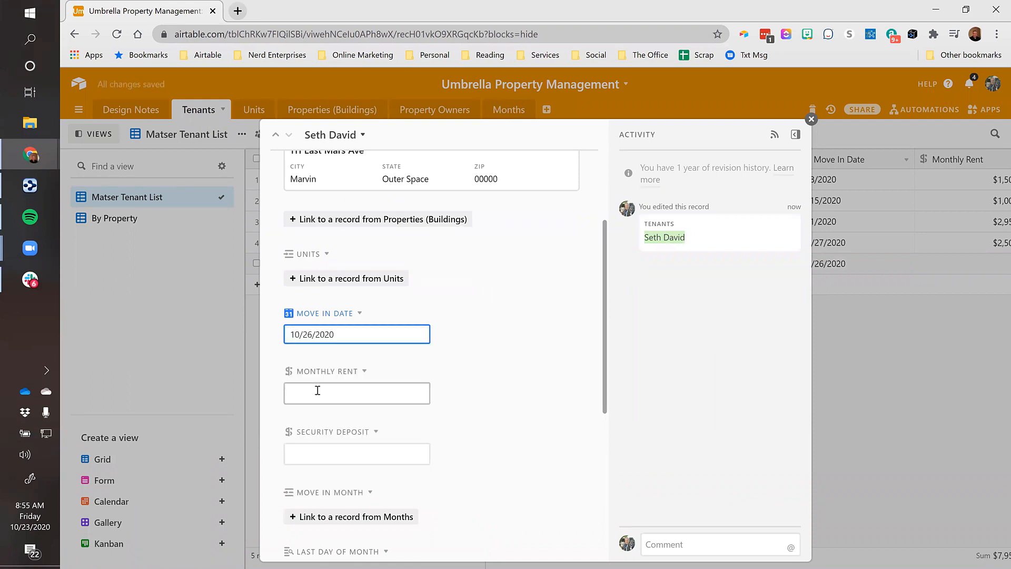
Set the tenant's monthly rent to 3960
{"action": "left_click", "coordinate": [317, 390]}
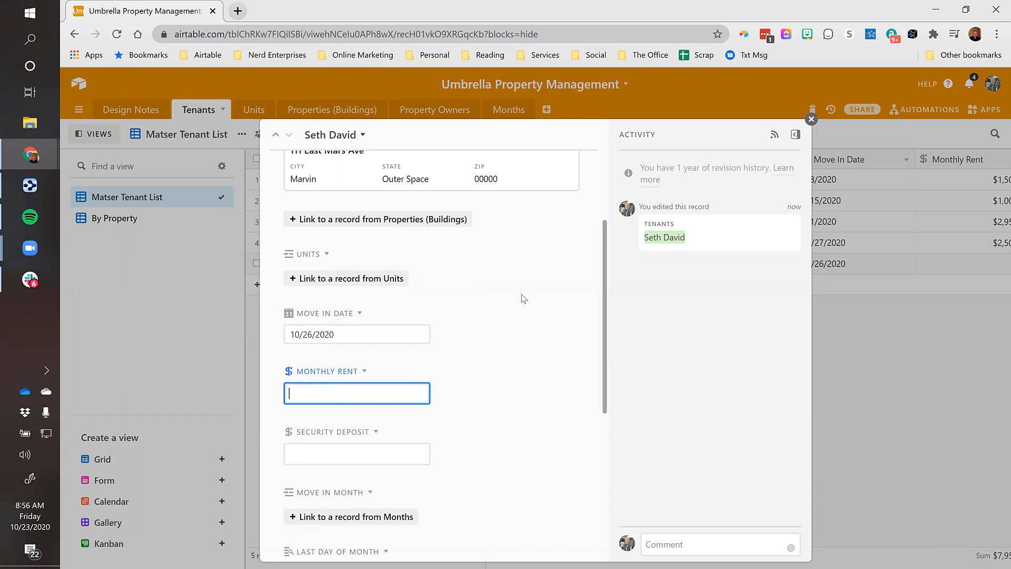
{"action": "type", "text": "2960"}
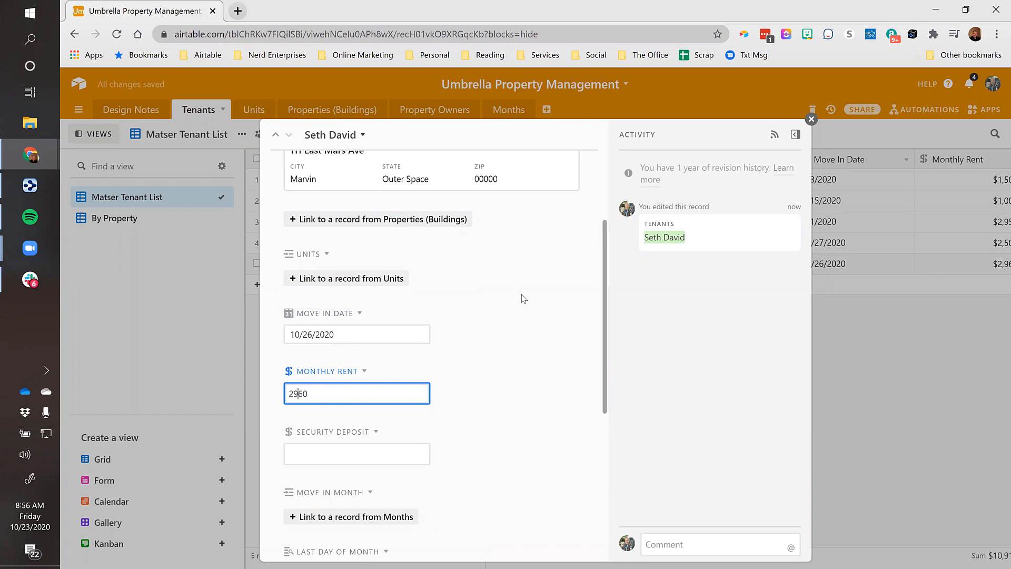
{"action": "key", "text": "Left"}
{"action": "key", "text": "shift+Left"}
{"action": "type", "text": "3"}
{"action": "key", "text": "Tab"}
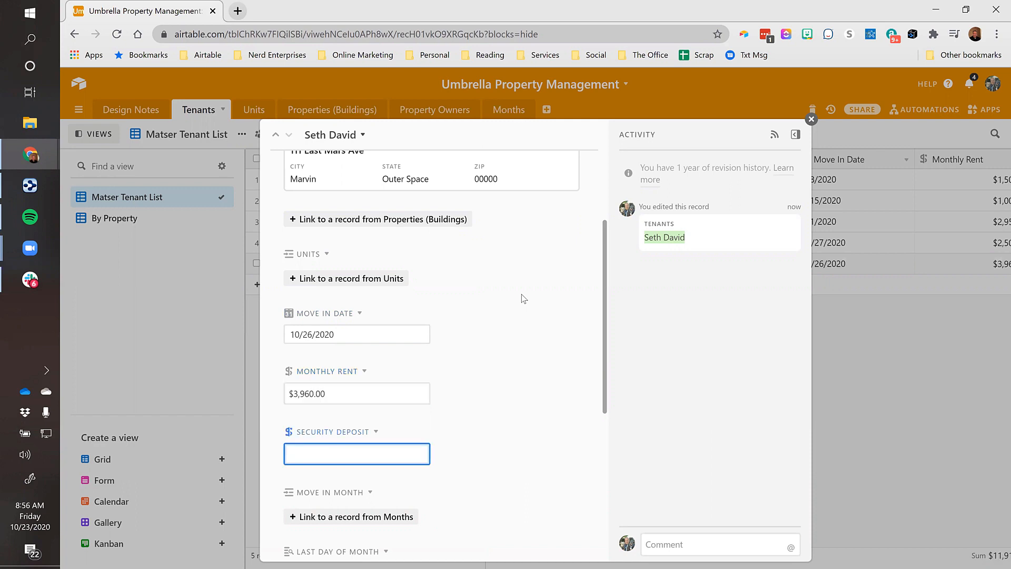
Enter a $3,960.00 security deposit and scroll down to Move In Month
{"action": "scroll", "coordinate": [469, 309], "scroll_direction": "down", "scroll_amount": 3}
{"action": "type", "text": "3960"}
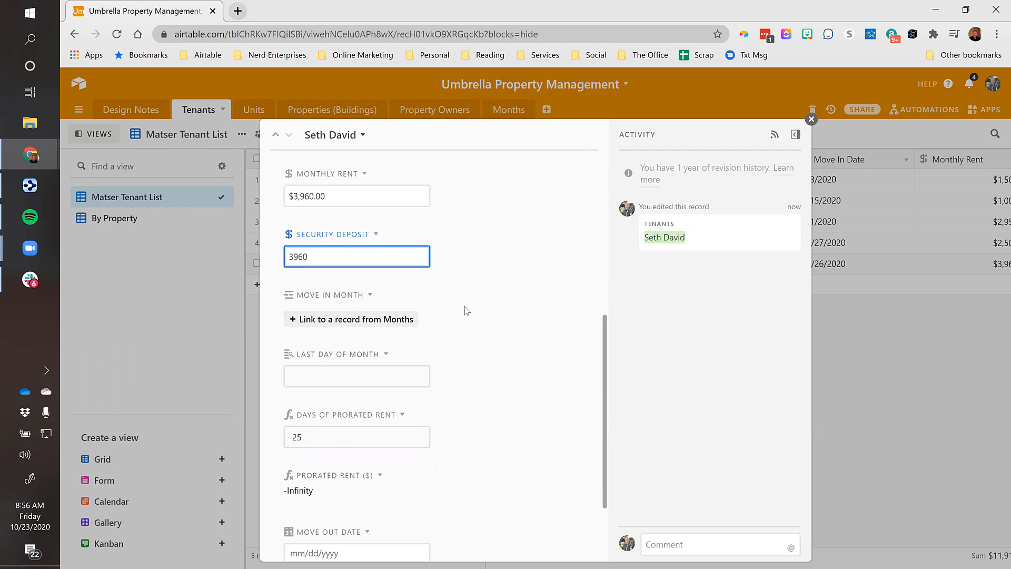
{"action": "key", "text": "Tab"}
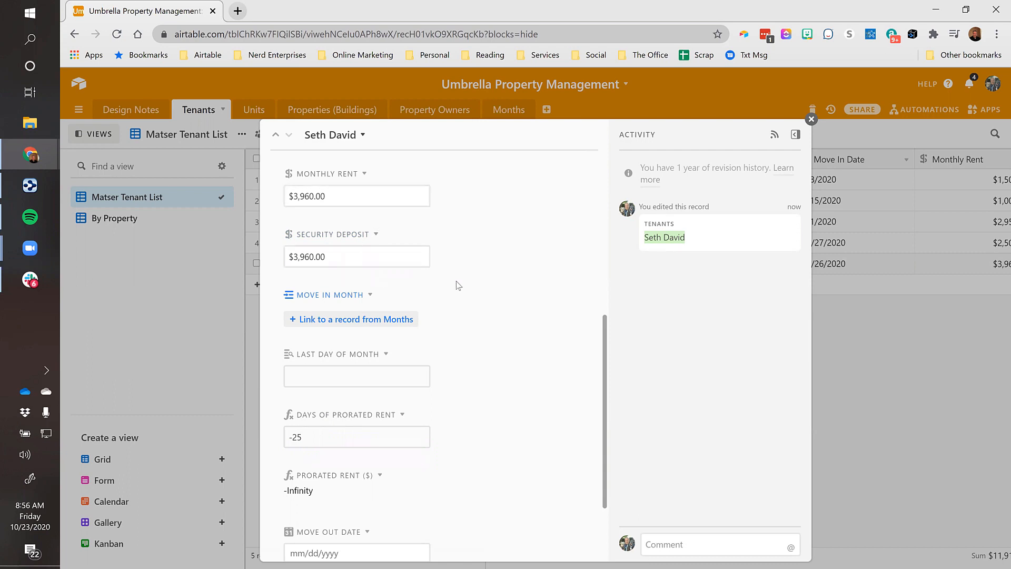
{"action": "left_click", "coordinate": [510, 273]}
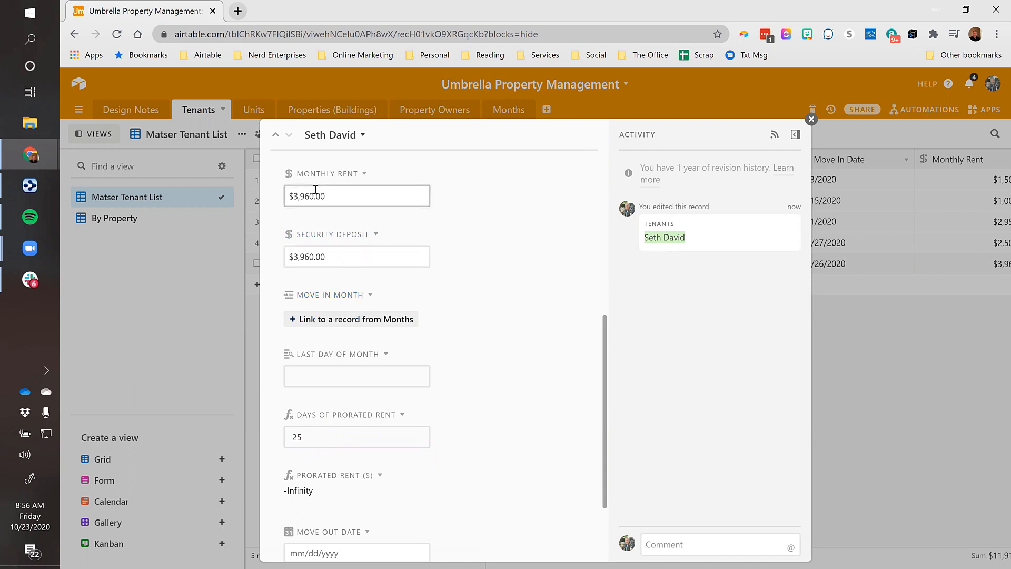
{"action": "left_click", "coordinate": [508, 266]}
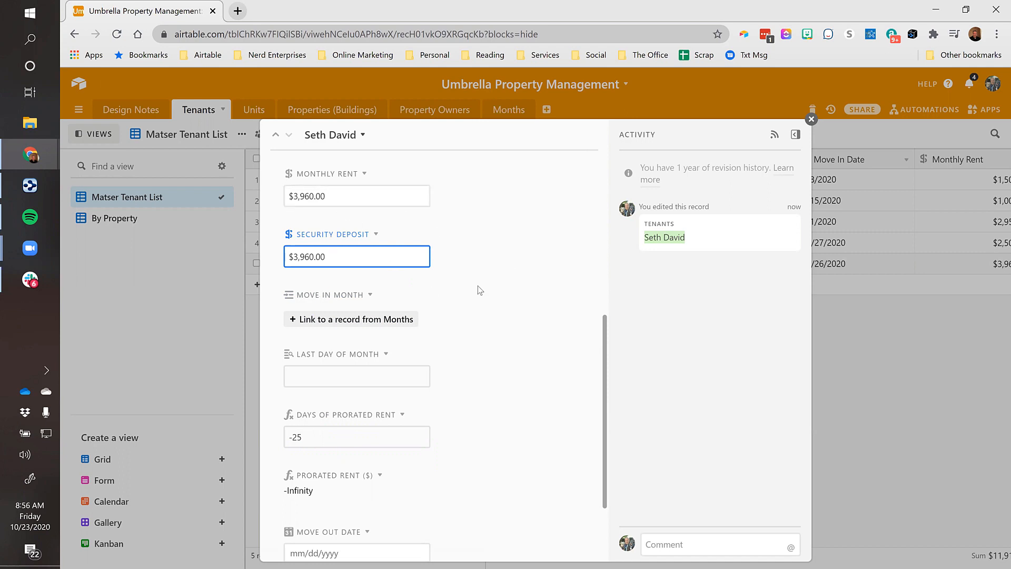
{"action": "scroll", "coordinate": [479, 290], "scroll_direction": "down", "scroll_amount": 2}
Link the tenant's Move In Month to Oct
{"action": "left_click", "coordinate": [343, 259]}
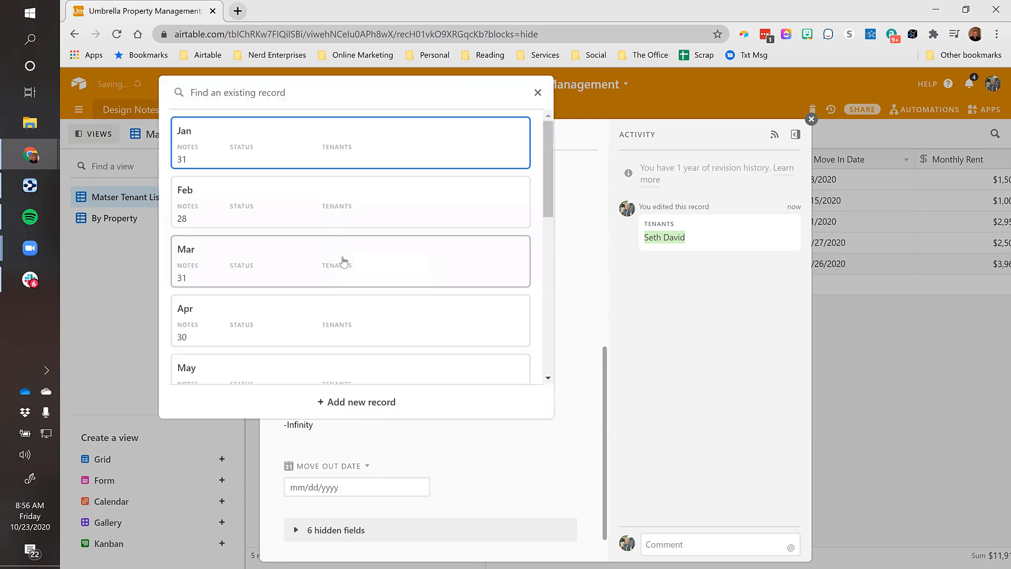
{"action": "type", "text": "oc"}
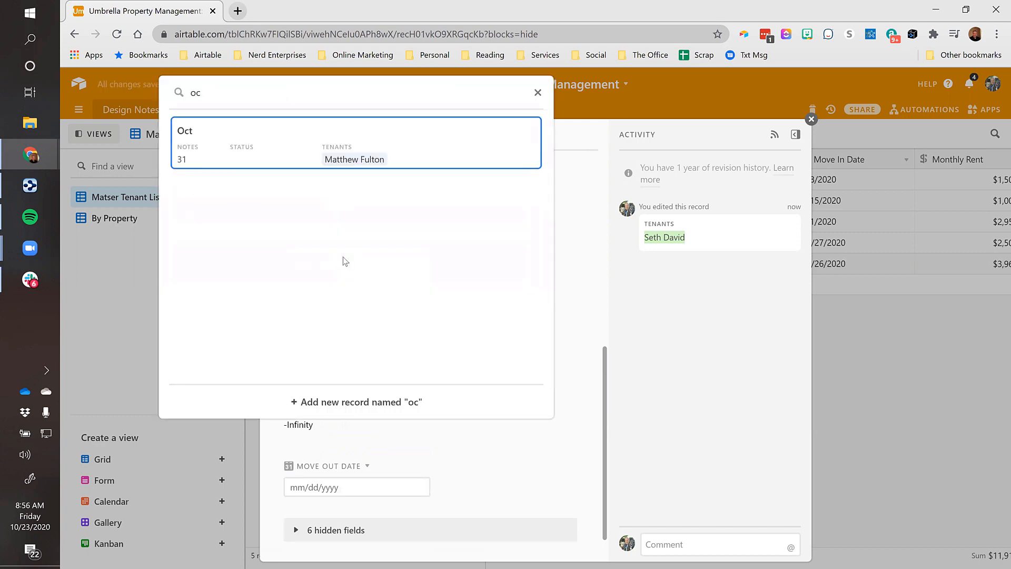
{"action": "left_click", "coordinate": [206, 135]}
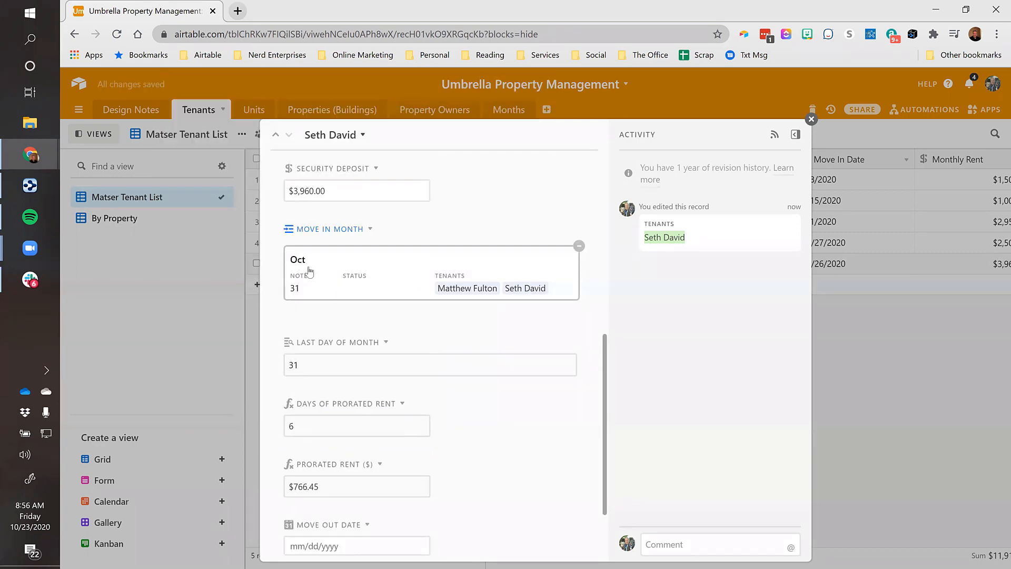
Review the prorated fields (31 days, 6 prorated days, $766.45) and close the record
{"action": "scroll", "coordinate": [378, 287], "scroll_direction": "down", "scroll_amount": 1}
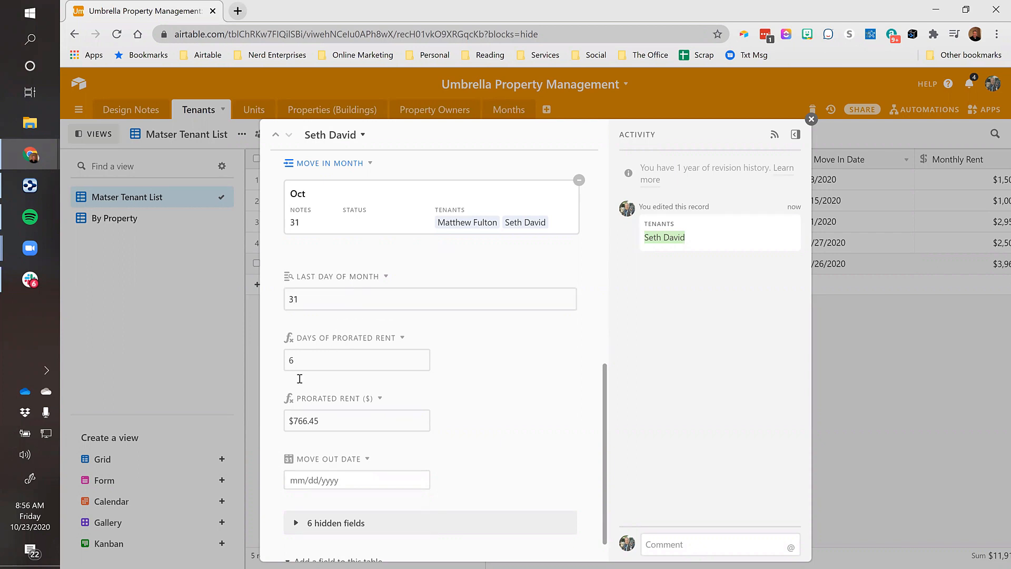
{"action": "scroll", "coordinate": [311, 366], "scroll_direction": "up", "scroll_amount": 3}
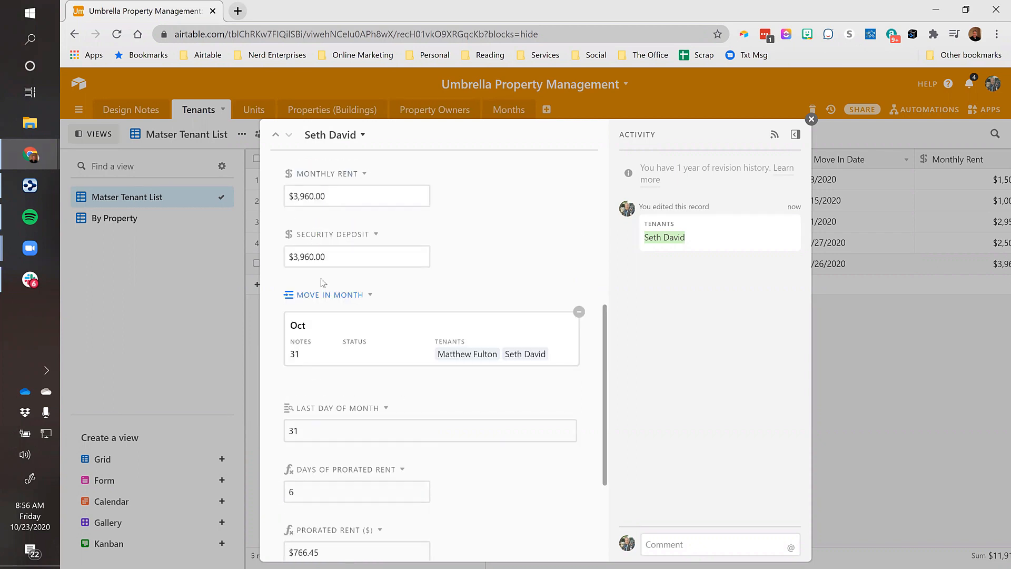
{"action": "scroll", "coordinate": [322, 282], "scroll_direction": "up", "scroll_amount": 7}
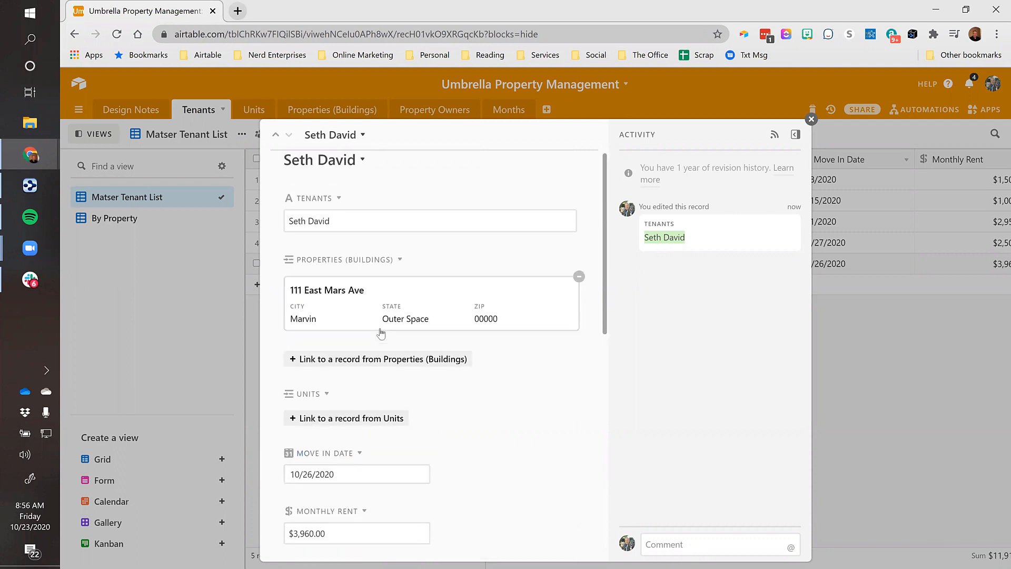
{"action": "scroll", "coordinate": [381, 332], "scroll_direction": "down", "scroll_amount": 7}
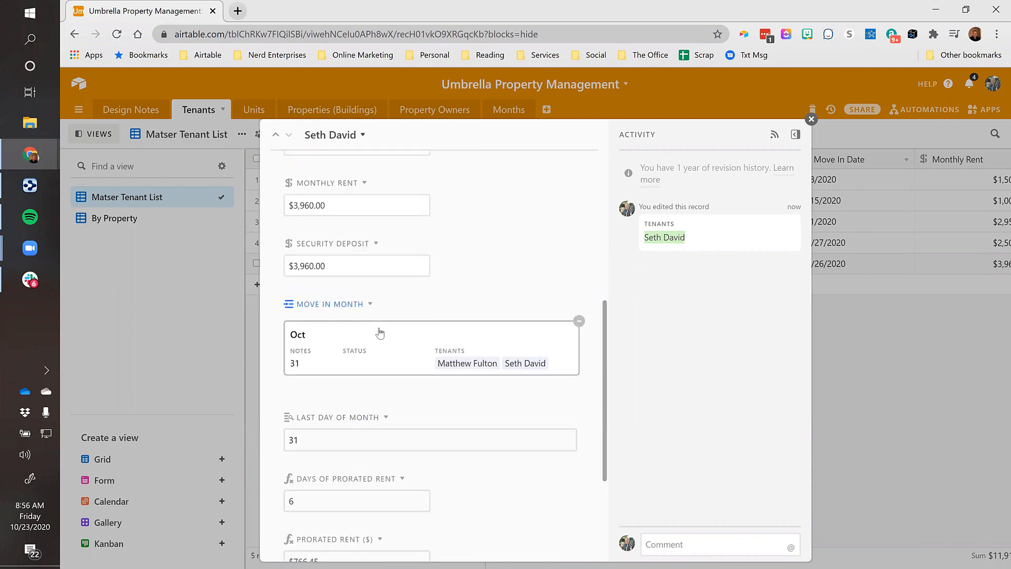
{"action": "scroll", "coordinate": [379, 333], "scroll_direction": "down", "scroll_amount": 3}
{"action": "scroll", "coordinate": [380, 332], "scroll_direction": "up", "scroll_amount": 1}
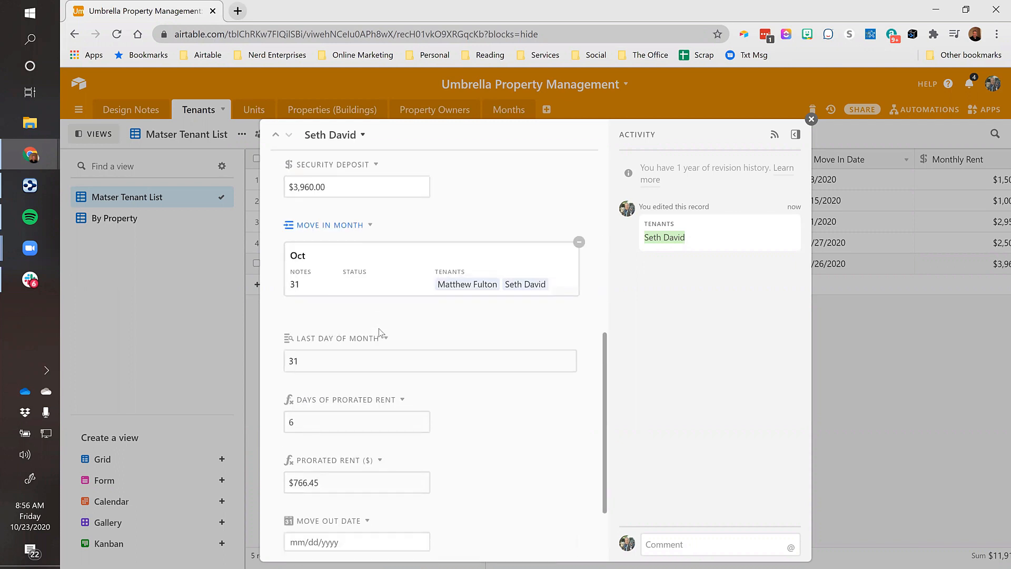
{"action": "scroll", "coordinate": [380, 333], "scroll_direction": "down", "scroll_amount": 1}
{"action": "scroll", "coordinate": [379, 331], "scroll_direction": "up", "scroll_amount": 10}
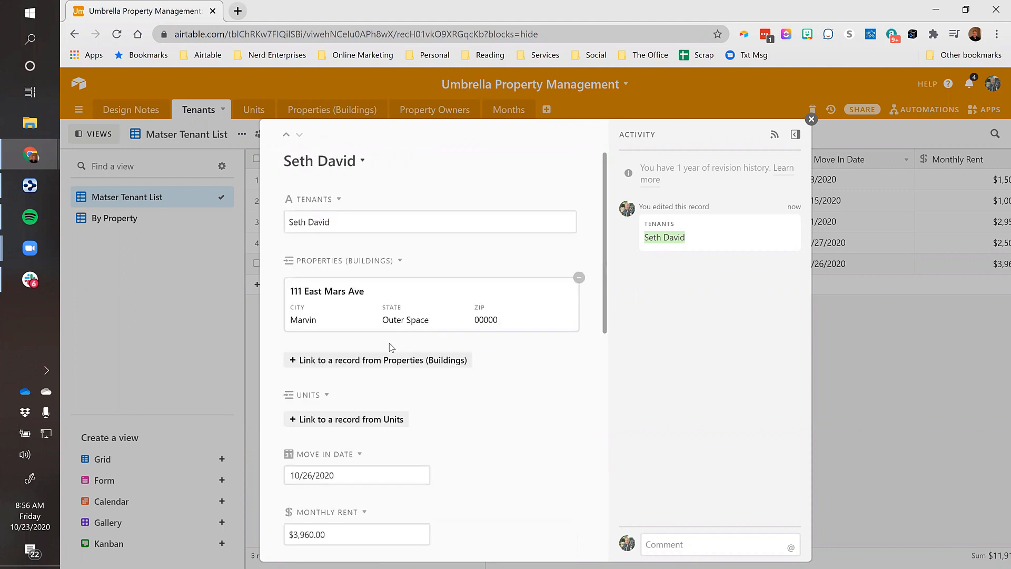
{"action": "scroll", "coordinate": [483, 363], "scroll_direction": "down", "scroll_amount": 8}
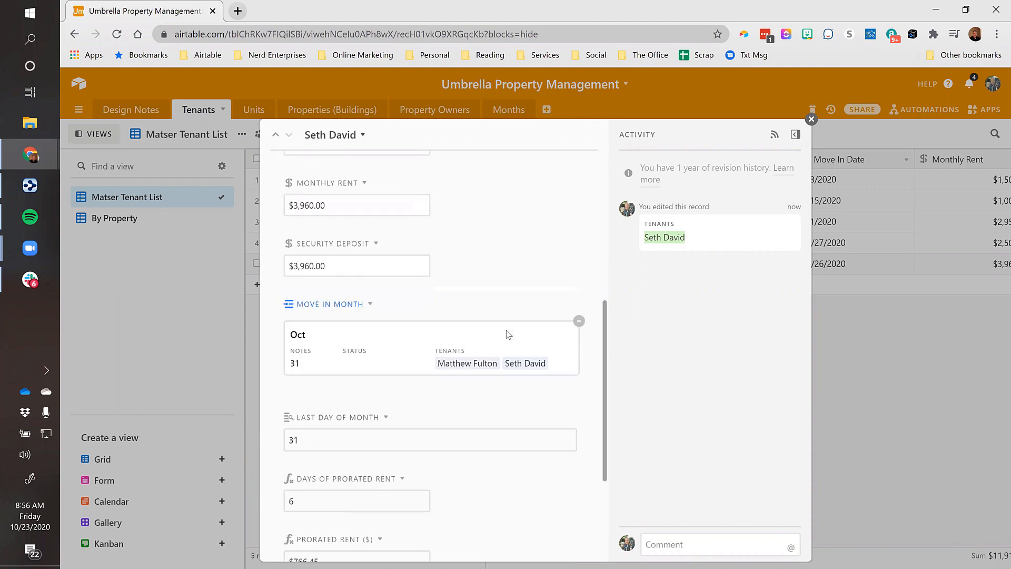
{"action": "scroll", "coordinate": [508, 334], "scroll_direction": "down", "scroll_amount": 1}
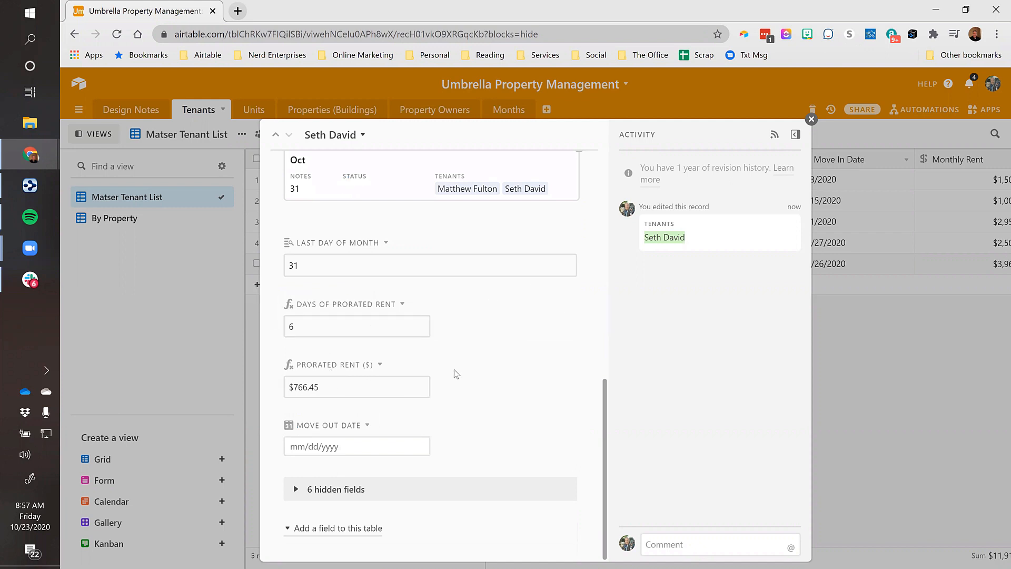
{"action": "left_click", "coordinate": [811, 120]}
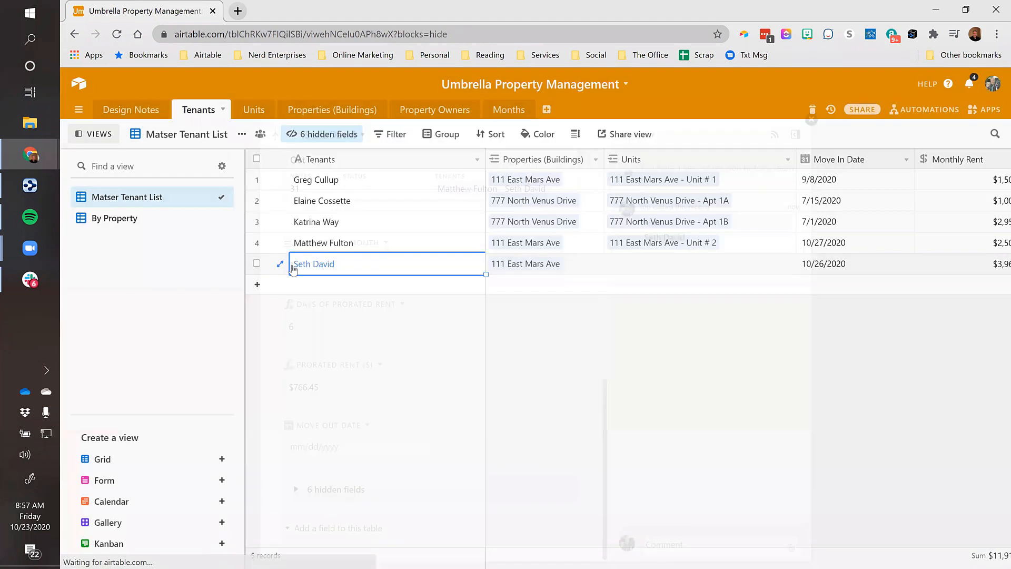
Create a new unit record named Unit # 3 from the tenant's Units cell
{"action": "key", "text": "Tab"}
{"action": "key", "text": "Tab"}
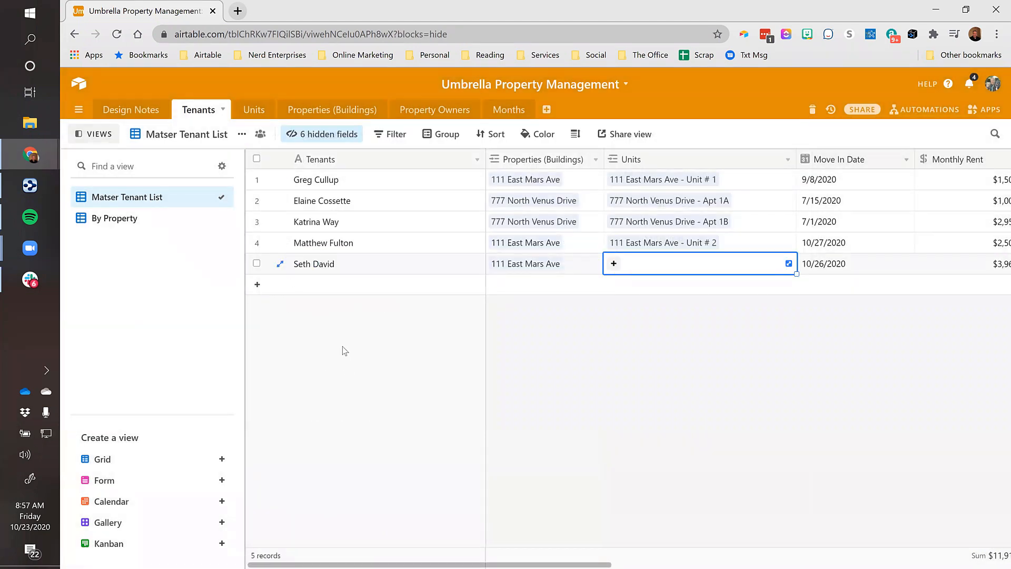
{"action": "left_click", "coordinate": [613, 263]}
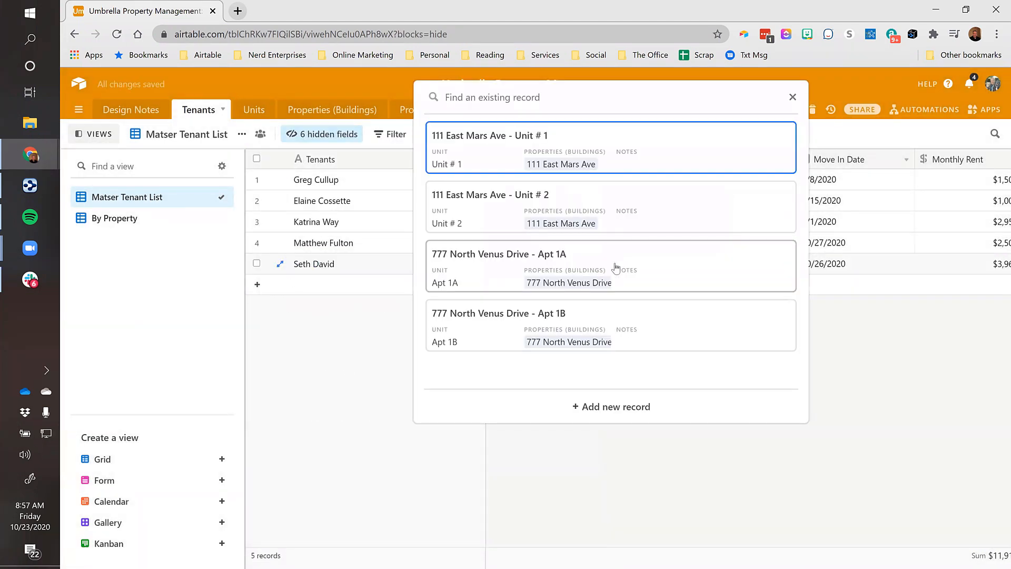
{"action": "left_click", "coordinate": [600, 414]}
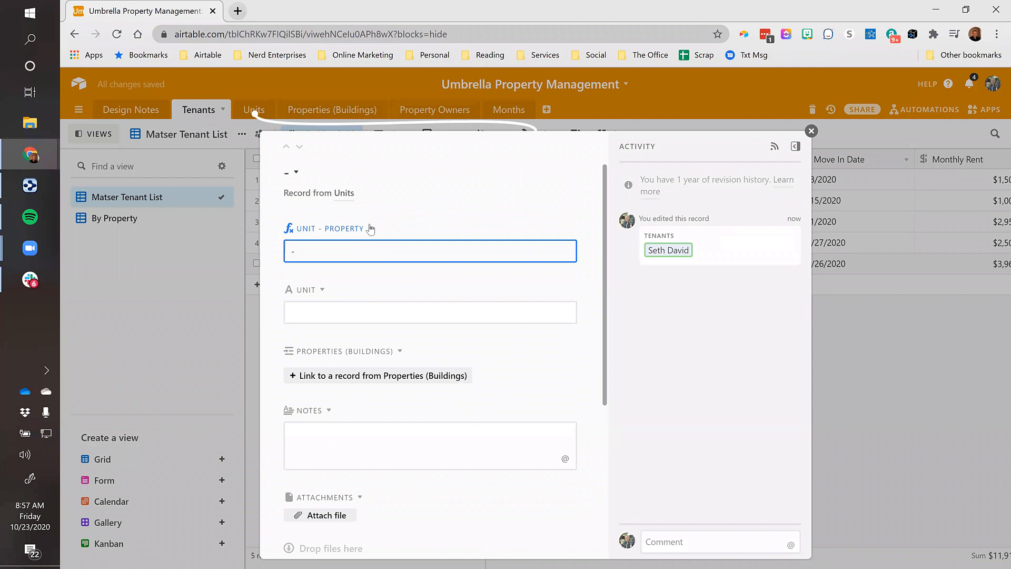
{"action": "left_click", "coordinate": [298, 303]}
{"action": "type", "text": "Unit # 3"}
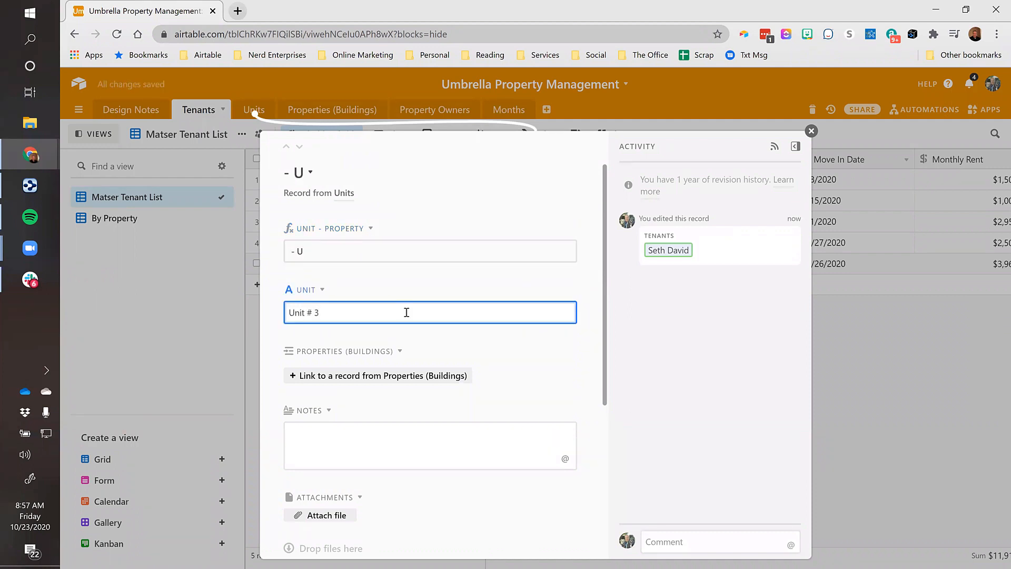
Link Unit # 3 to 111 East Mars Ave, leave its status blank, and close it
{"action": "left_click", "coordinate": [388, 375]}
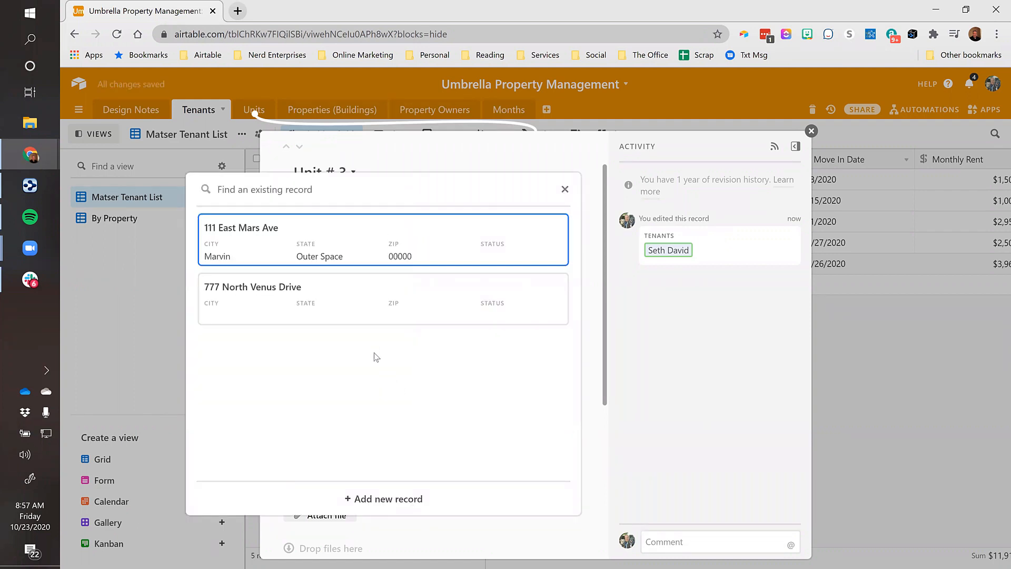
{"action": "left_click", "coordinate": [232, 232]}
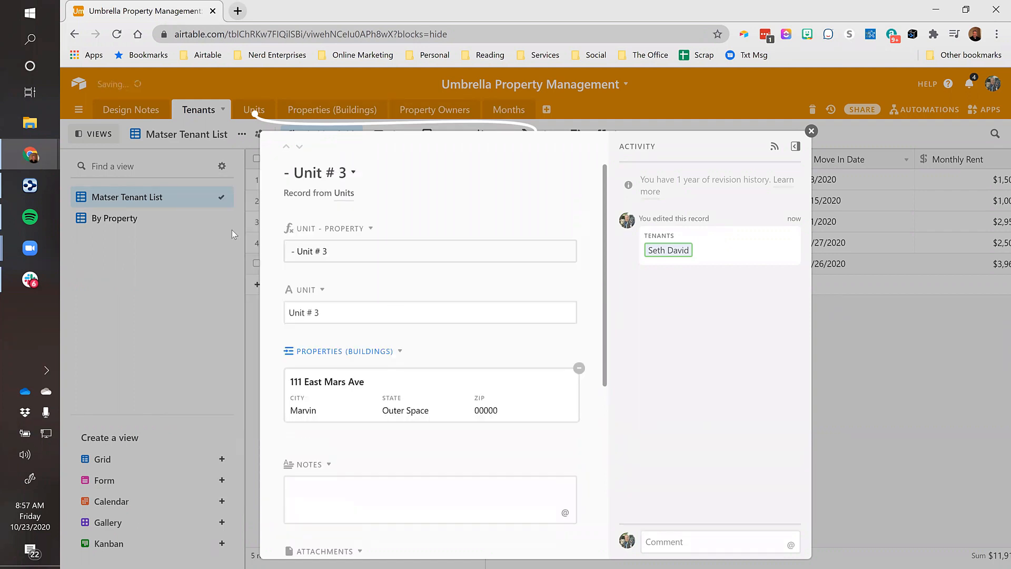
{"action": "scroll", "coordinate": [354, 333], "scroll_direction": "down", "scroll_amount": 1}
{"action": "left_click", "coordinate": [347, 305]}
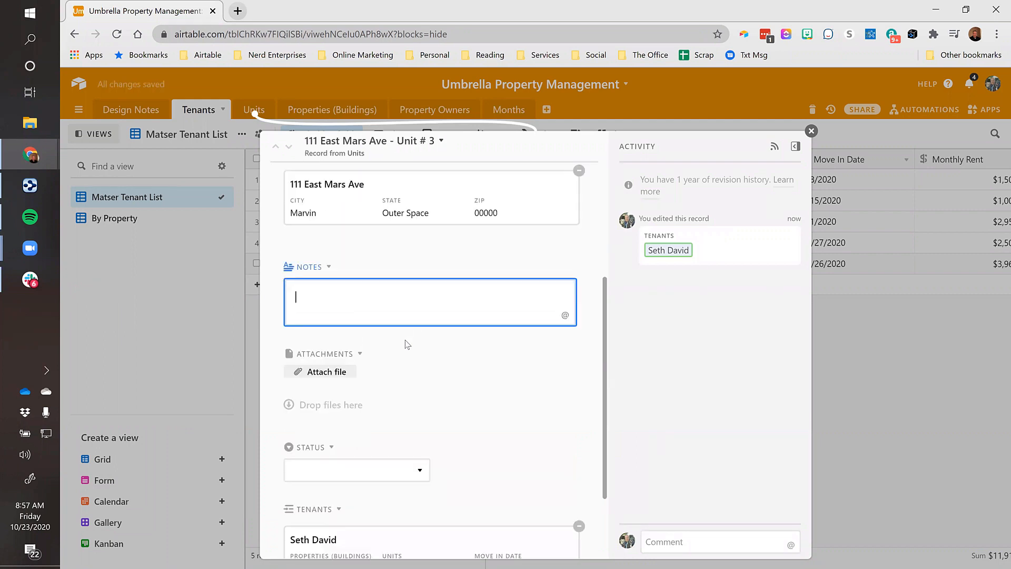
{"action": "scroll", "coordinate": [406, 343], "scroll_direction": "down", "scroll_amount": 2}
{"action": "left_click", "coordinate": [397, 365]}
{"action": "left_click", "coordinate": [510, 296]}
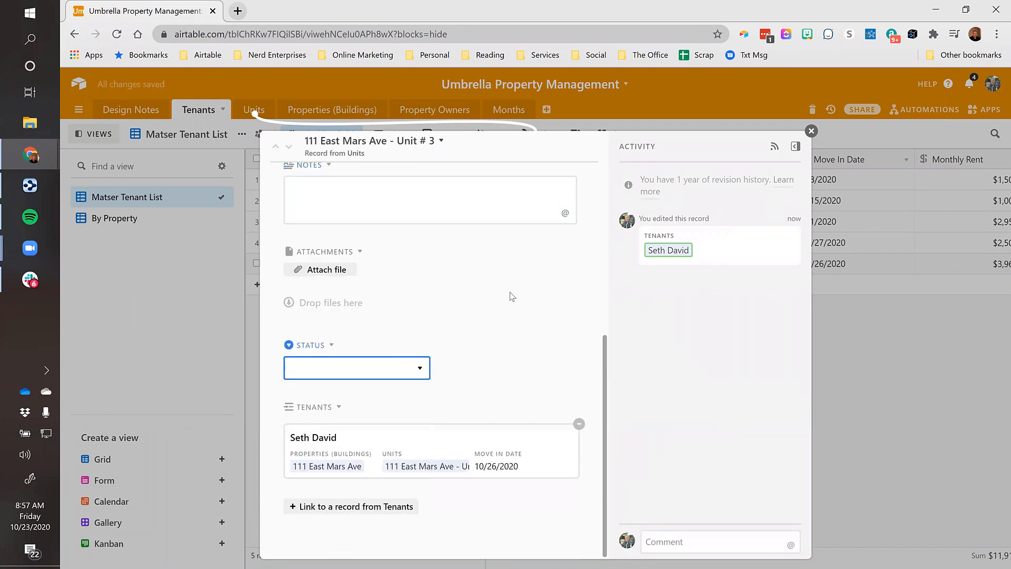
{"action": "scroll", "coordinate": [469, 366], "scroll_direction": "up", "scroll_amount": 5}
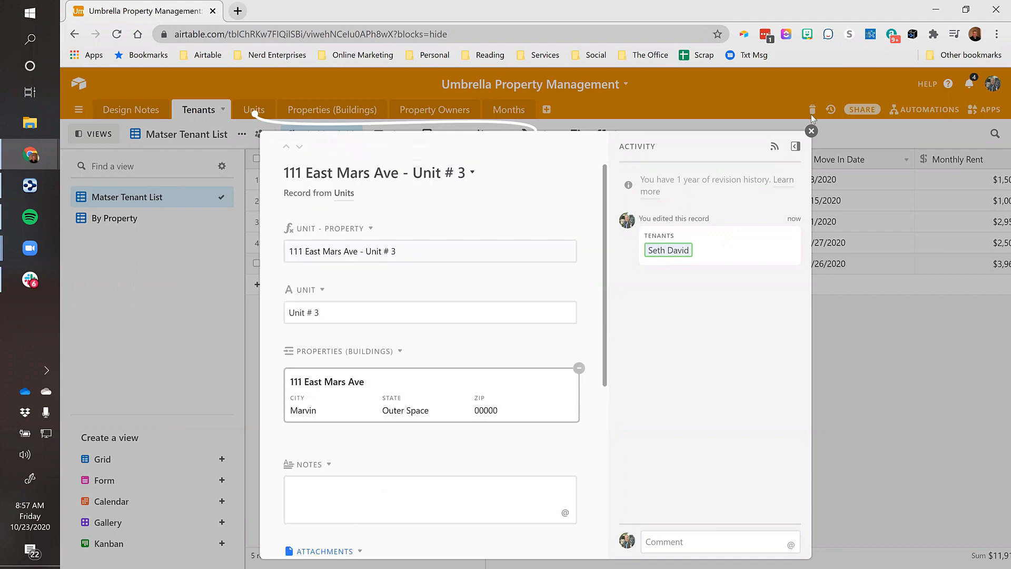
{"action": "left_click", "coordinate": [810, 132]}
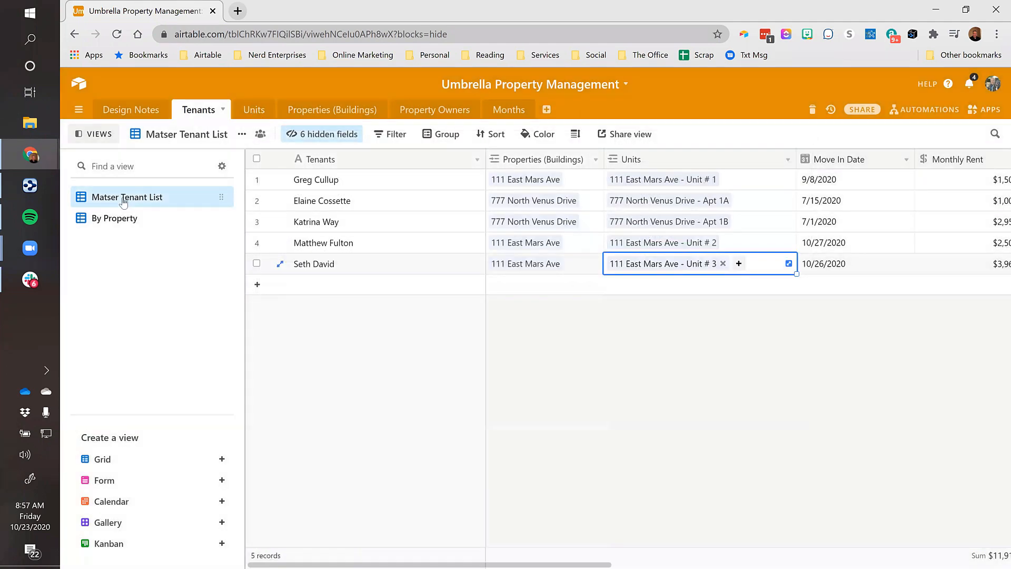
Switch to the By Property view, where 111 East Mars Ave now has 3 tenants, then revisit Tenants
{"action": "left_click", "coordinate": [116, 227]}
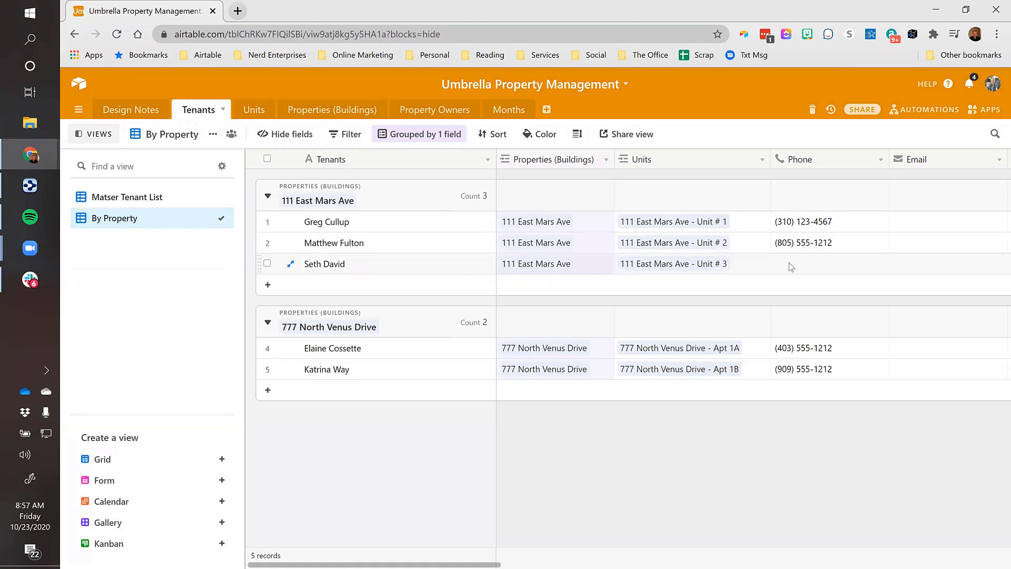
{"action": "left_click", "coordinate": [824, 261]}
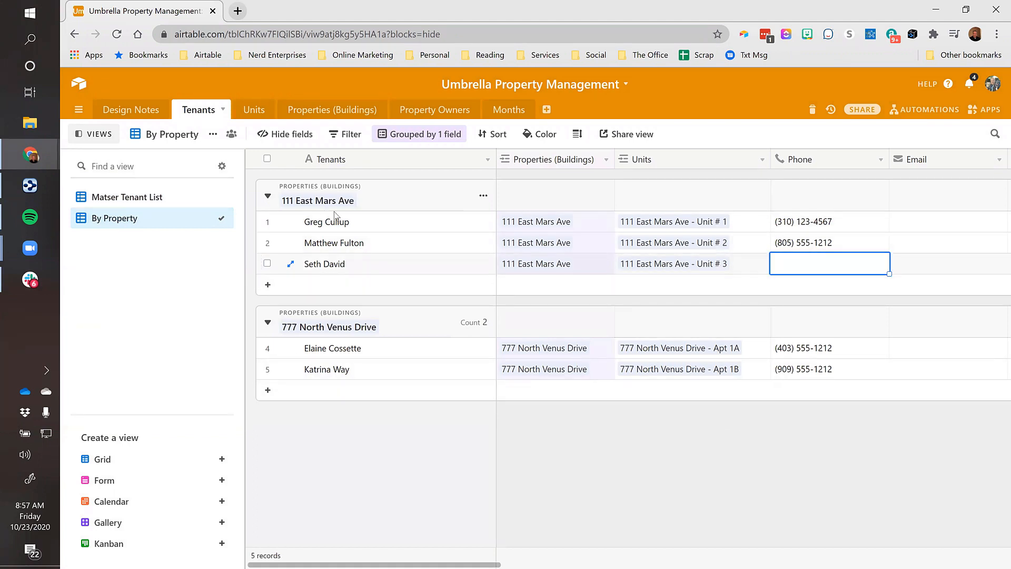
{"action": "left_click", "coordinate": [374, 225]}
{"action": "left_click", "coordinate": [139, 115]}
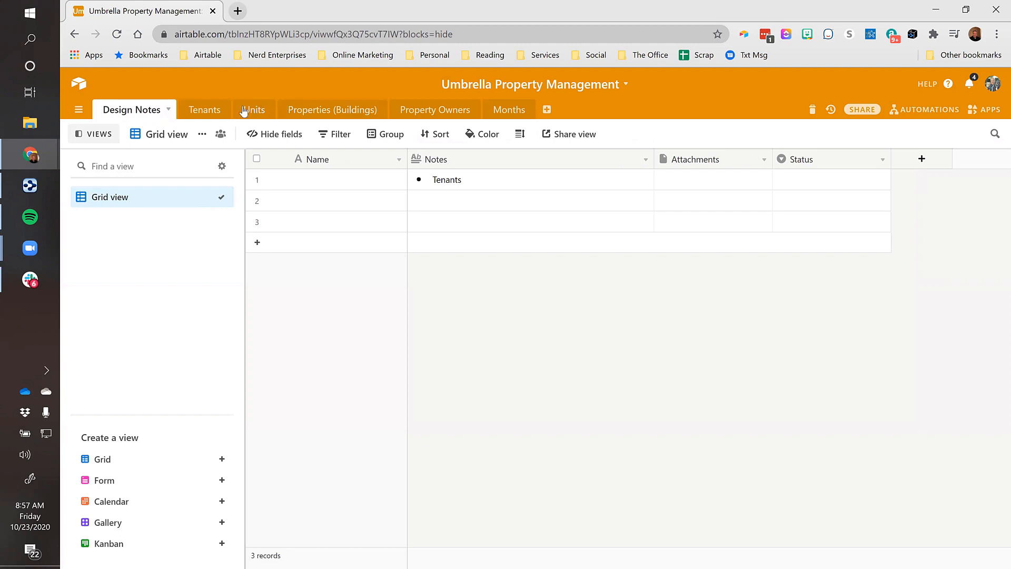
{"action": "left_click", "coordinate": [205, 110]}
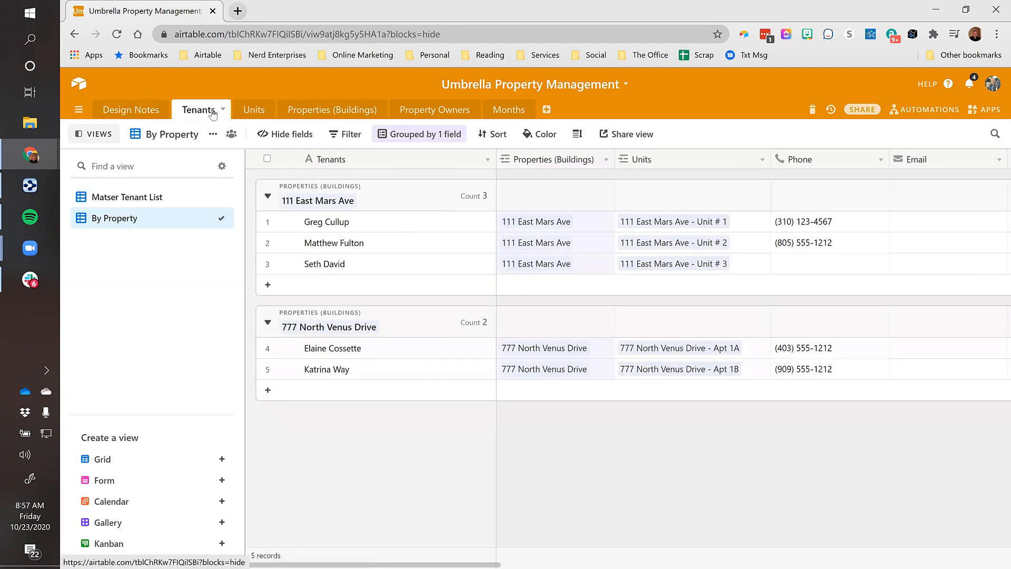